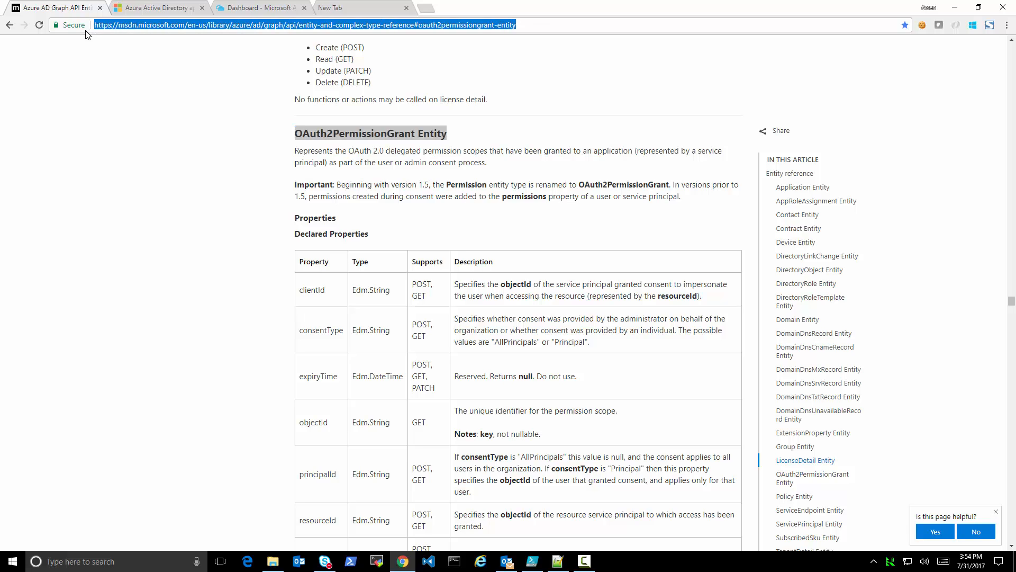
Review the OAuth2PermissionGrant entity reference and read the consent and delegated permissions section of the Azure Active Directory application model article
click(486, 148)
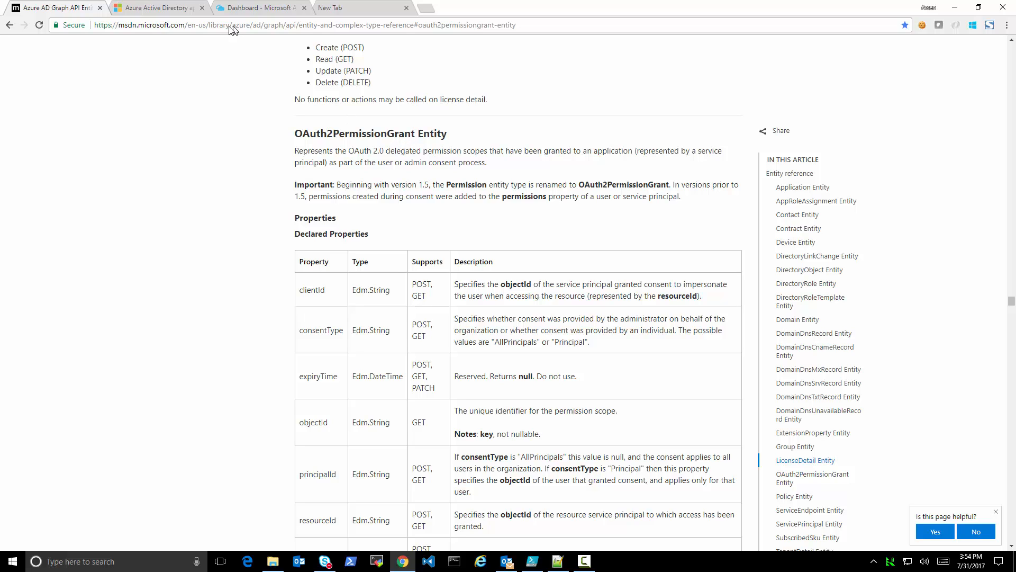
click(169, 11)
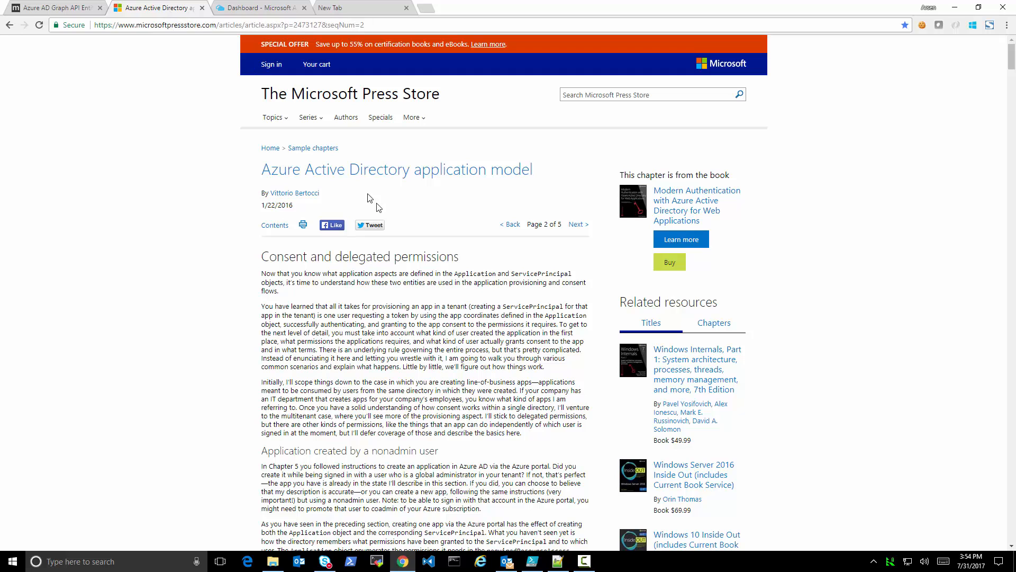
scroll(388, 302, down, 2)
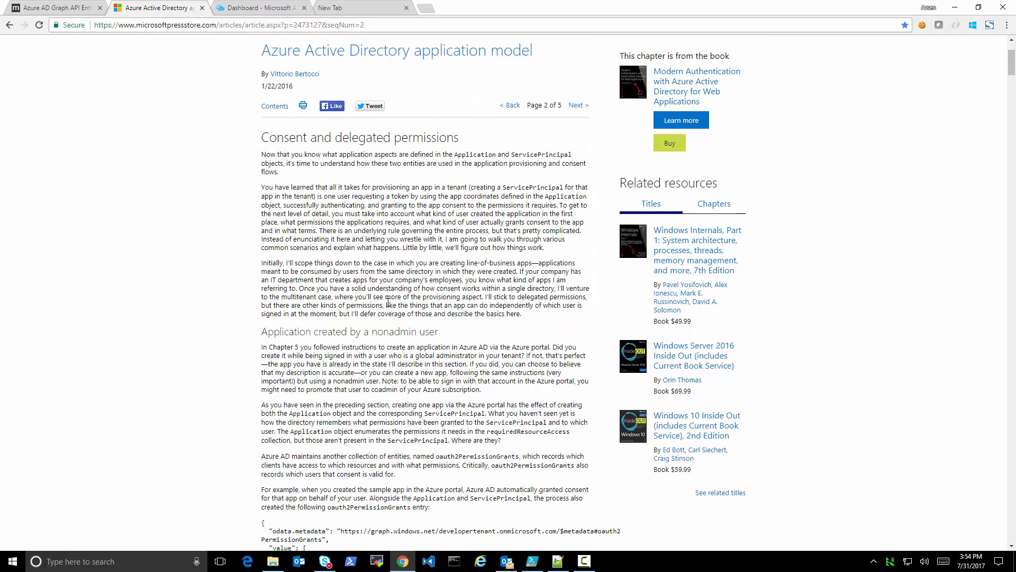
scroll(388, 302, up, 2)
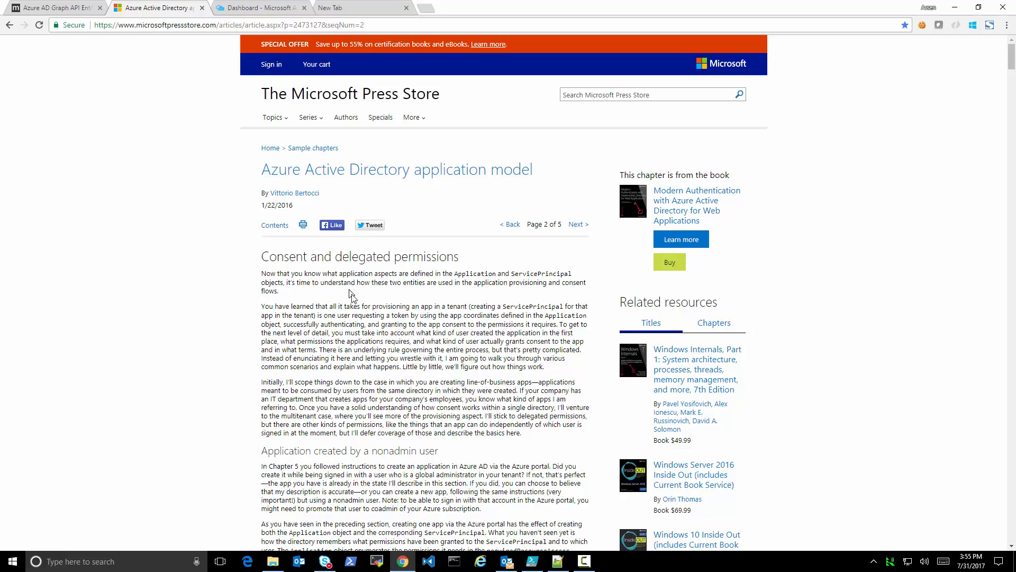
scroll(357, 305, down, 3)
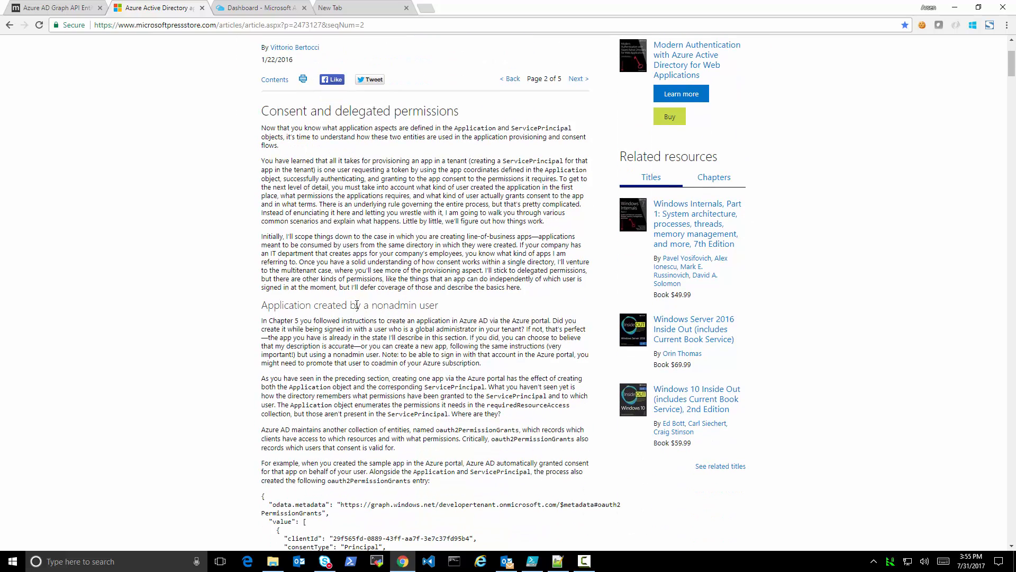
scroll(357, 306, down, 3)
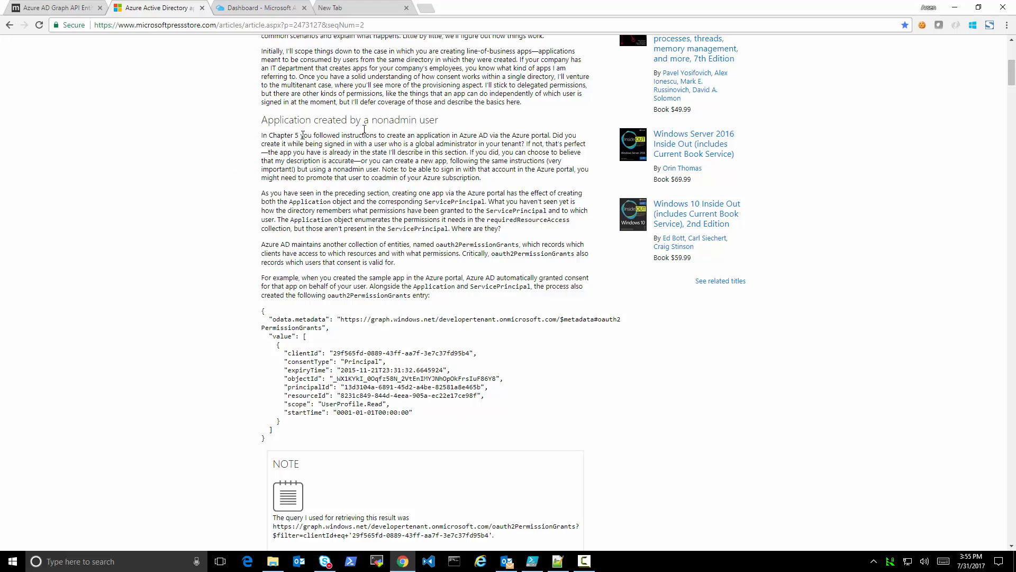
scroll(320, 319, up, 6)
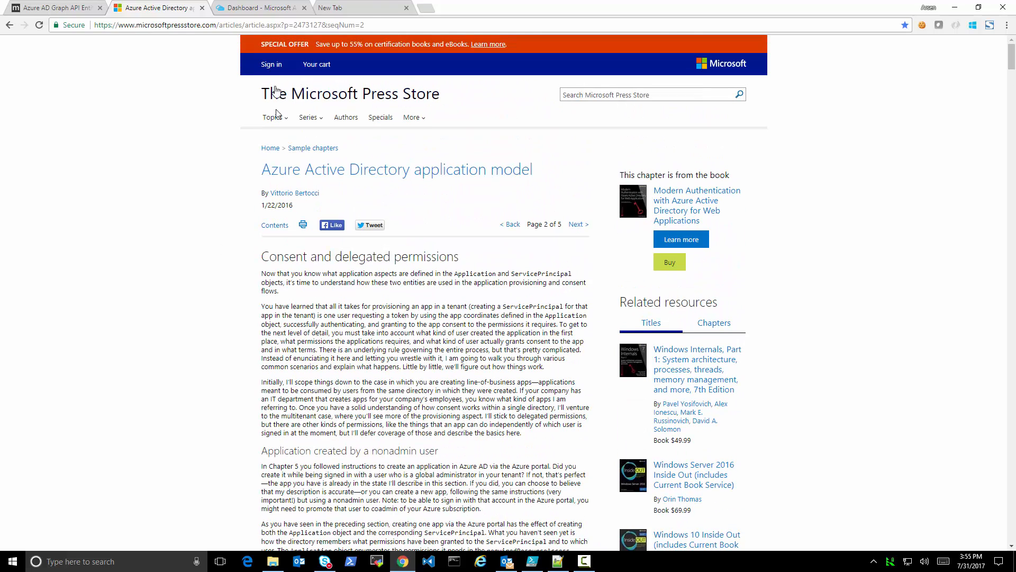
click(262, 11)
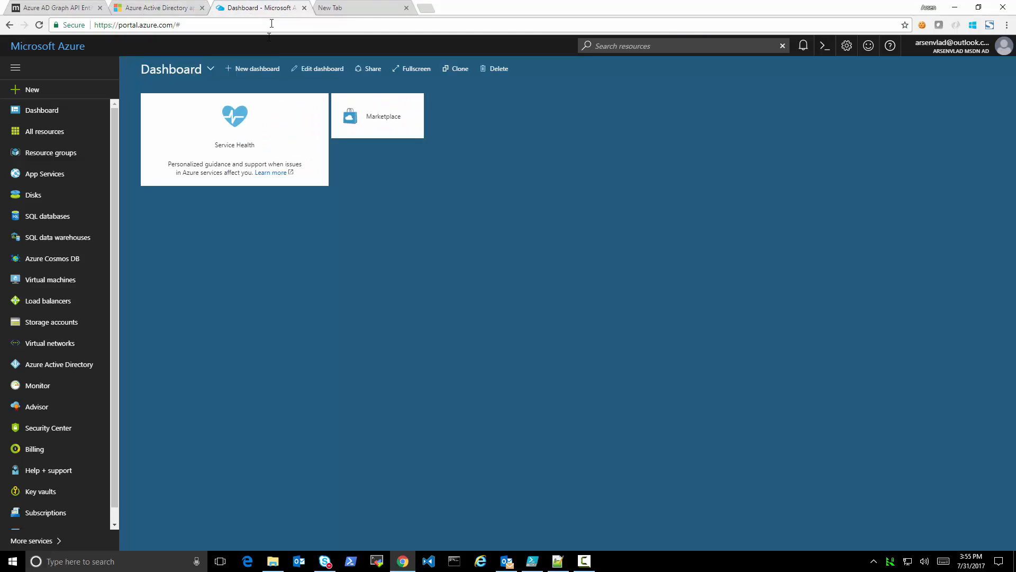
click(55, 364)
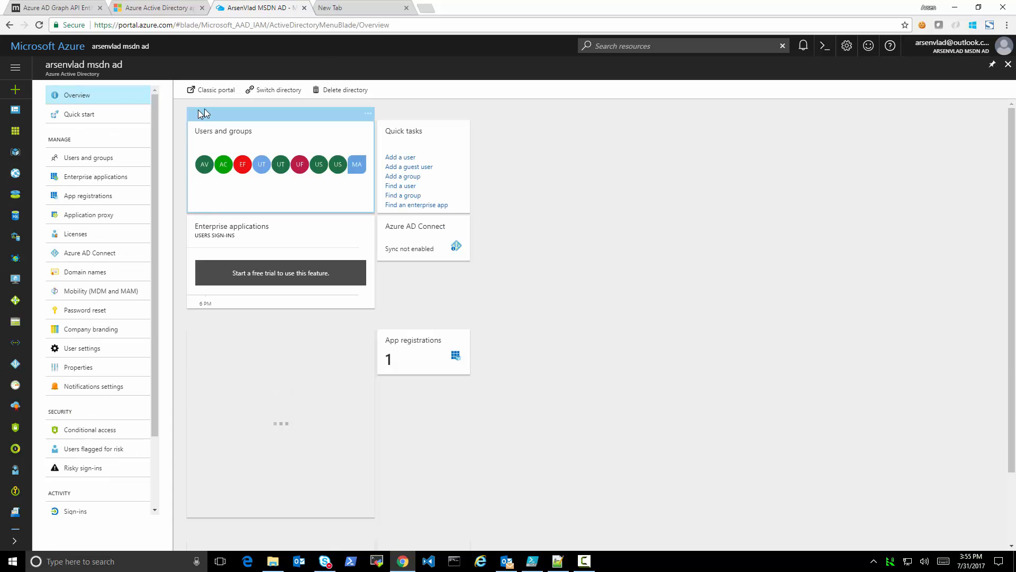
click(95, 200)
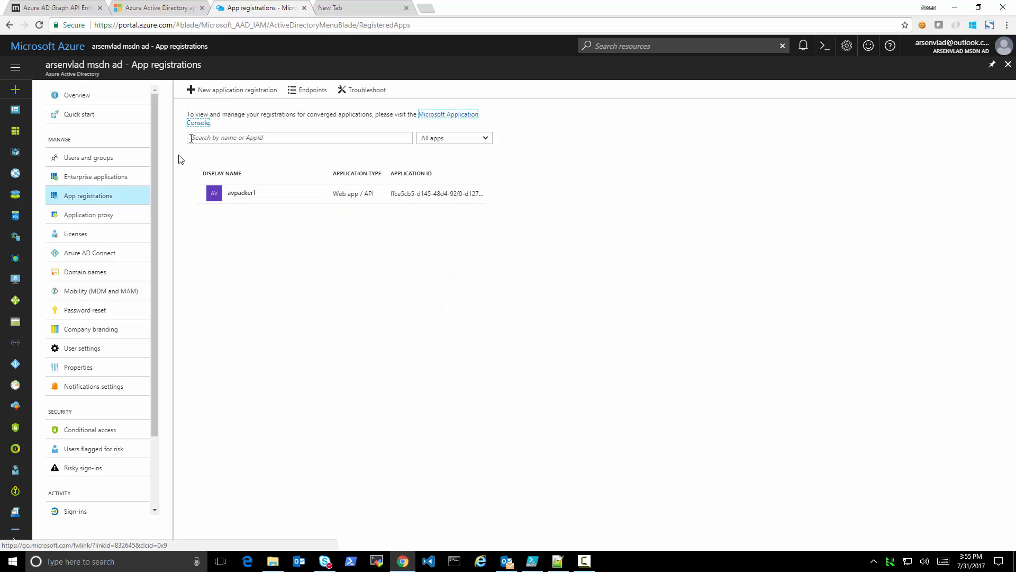
click(231, 91)
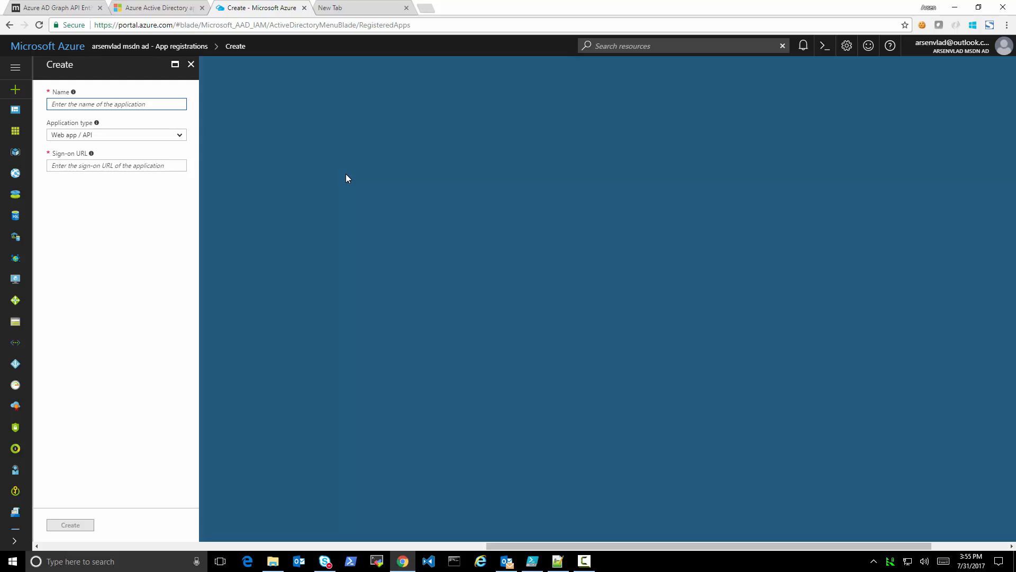
text(rootapp1)
click(168, 170)
text(http)
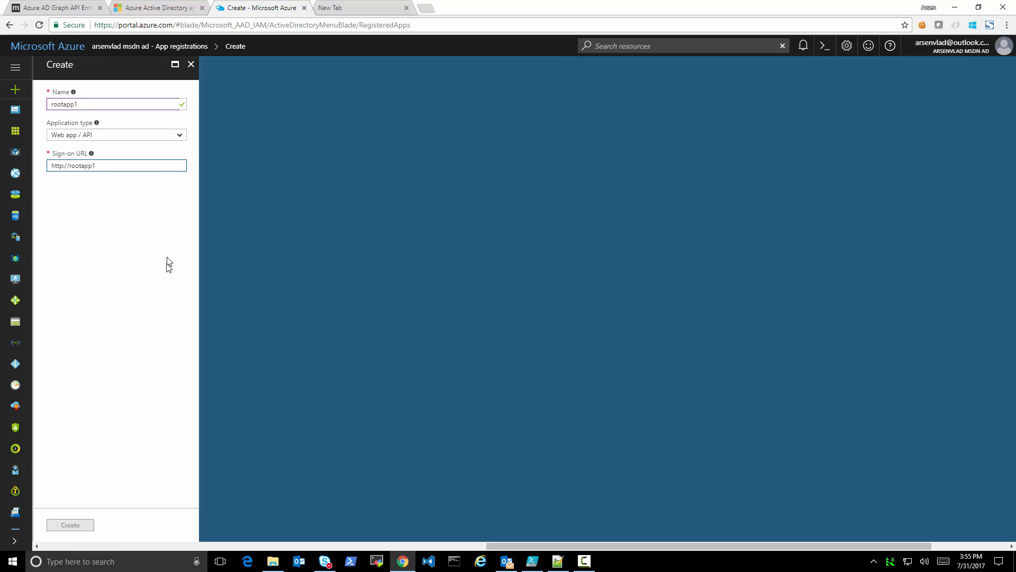
click(72, 529)
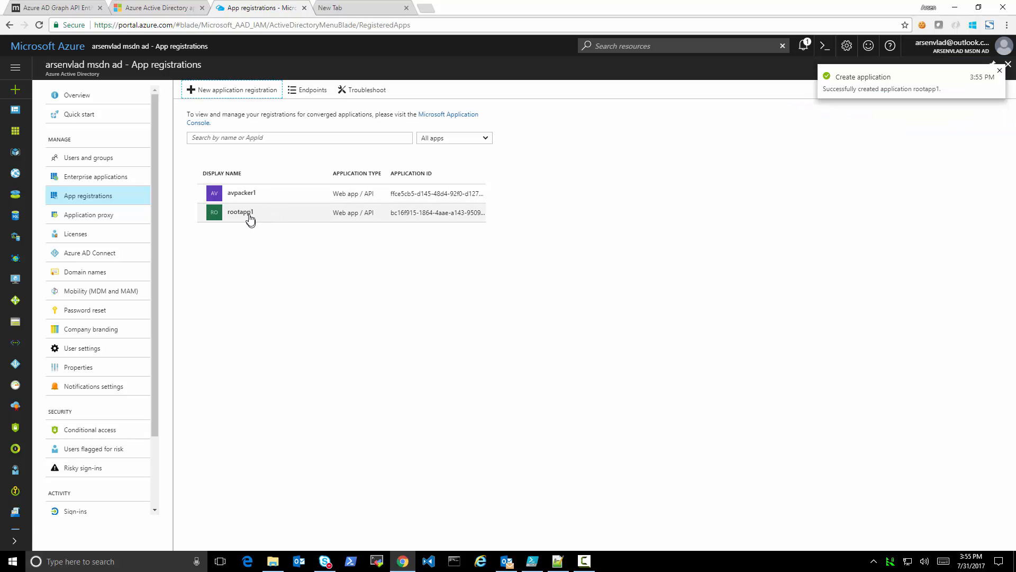
In rootapp1's required permissions, enable application-level Read and write directory data and Read and write all applications, and remove delegated Sign in and read user profile
click(240, 212)
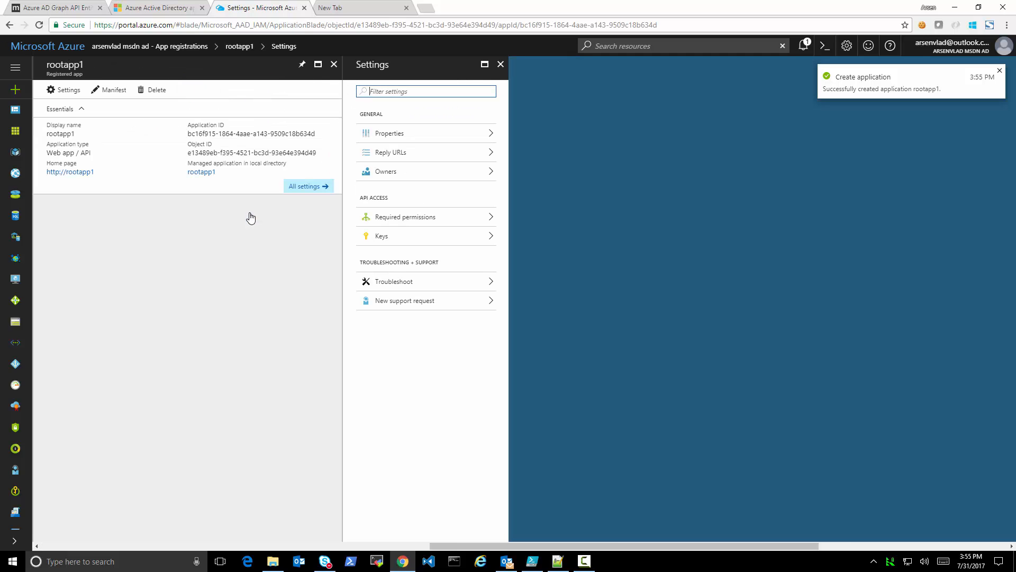
click(450, 222)
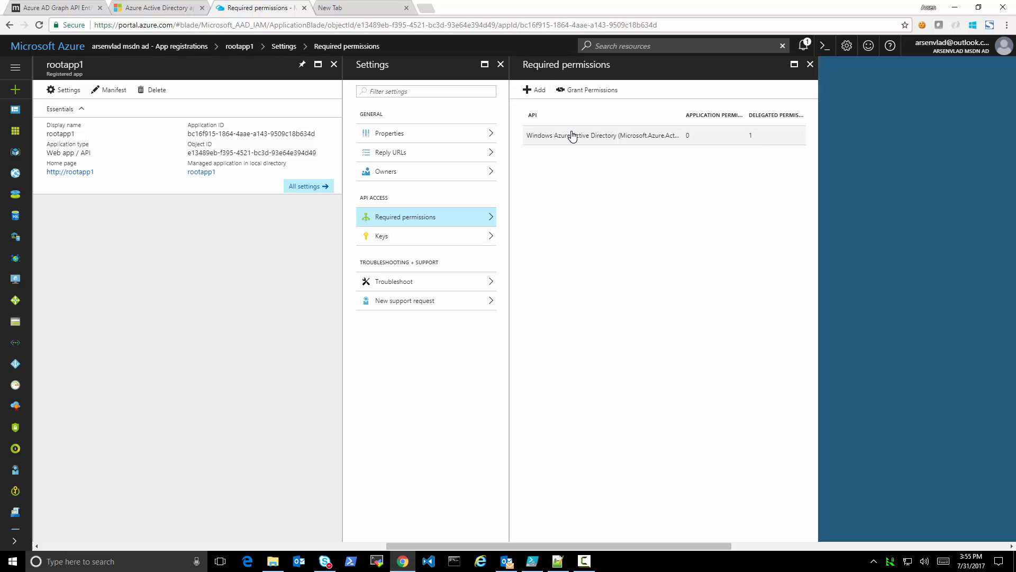
click(572, 136)
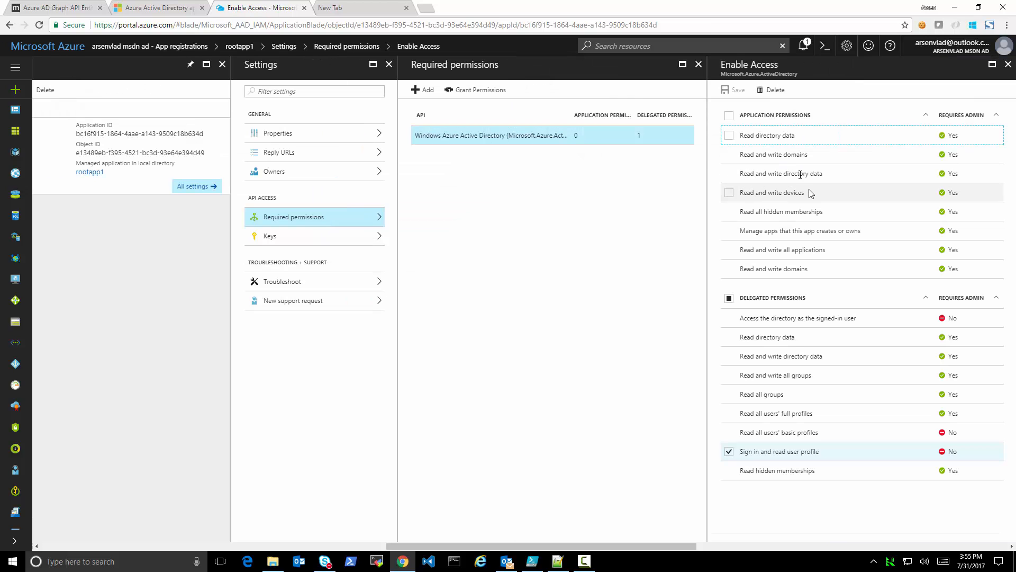
click(729, 174)
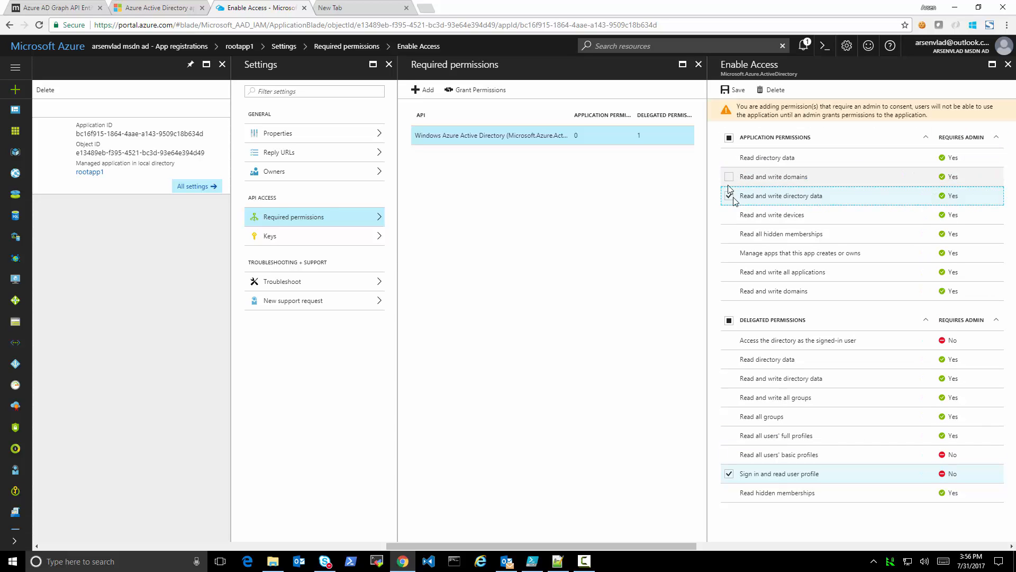
click(729, 272)
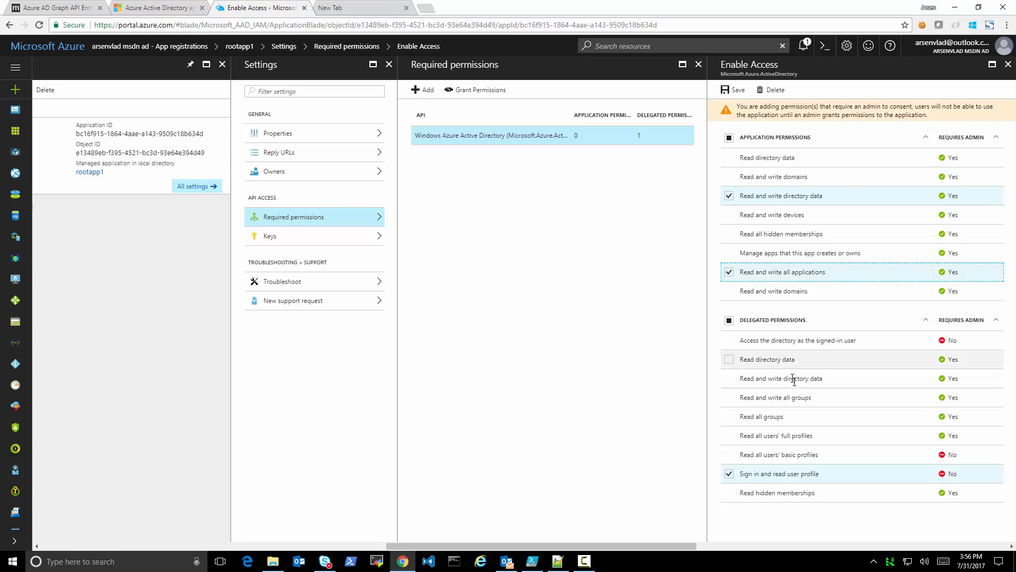
click(729, 477)
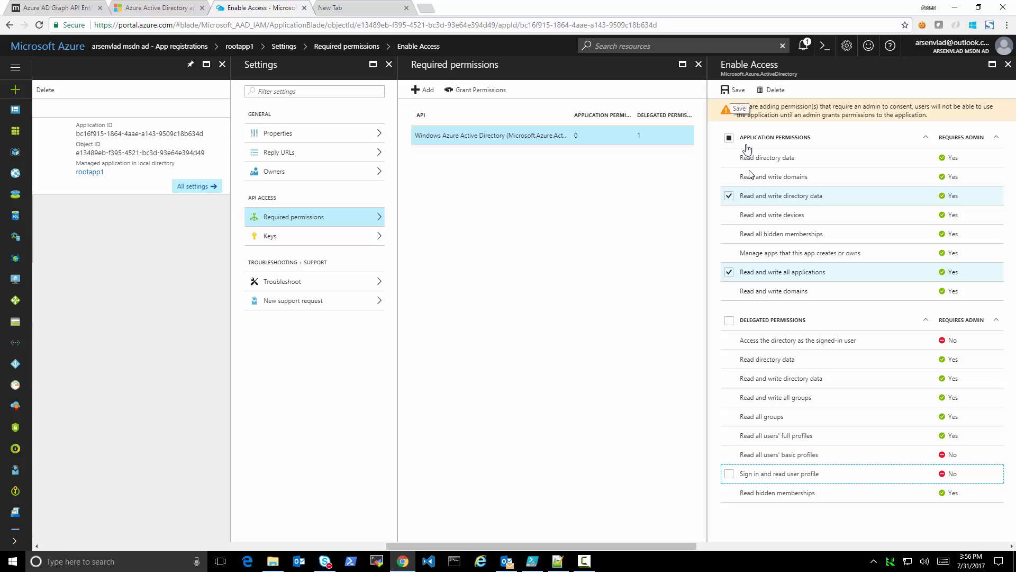
click(734, 91)
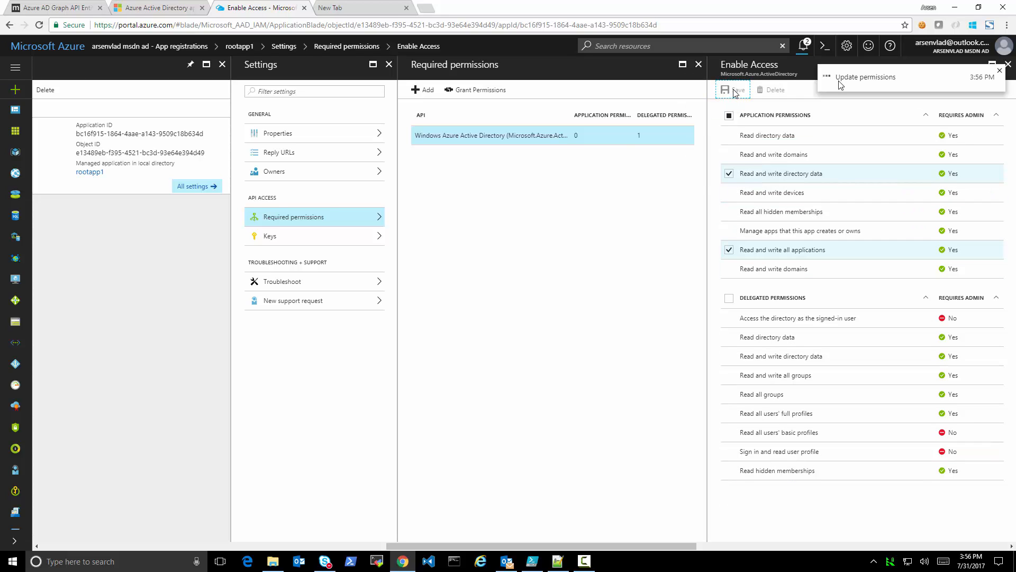
click(1004, 71)
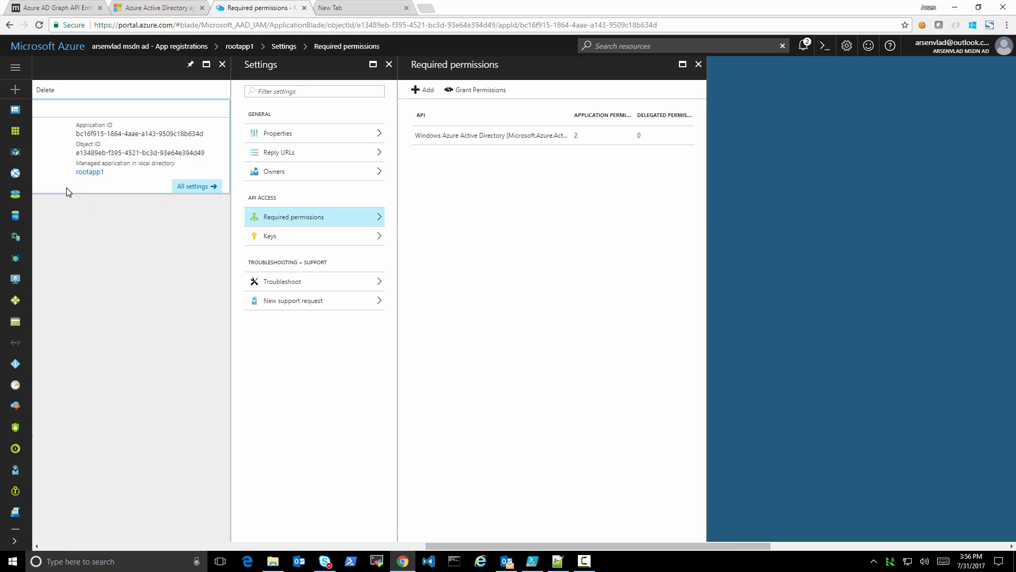
Revisit the OAuth2PermissionGrant reference and the consent article, and grant rootapp1 its required permissions in the Azure portal
drag(479, 549, 442, 568)
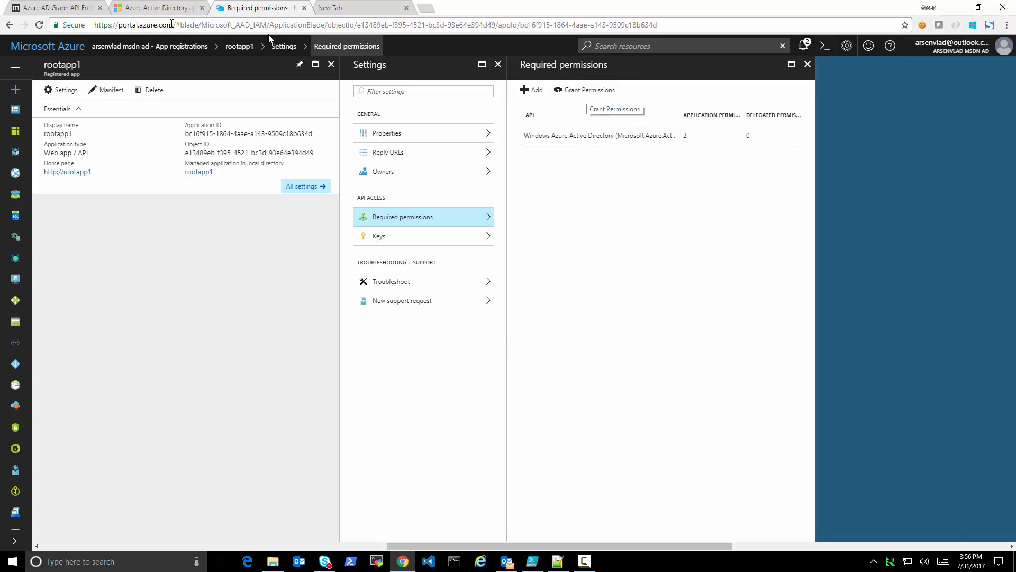
click(66, 7)
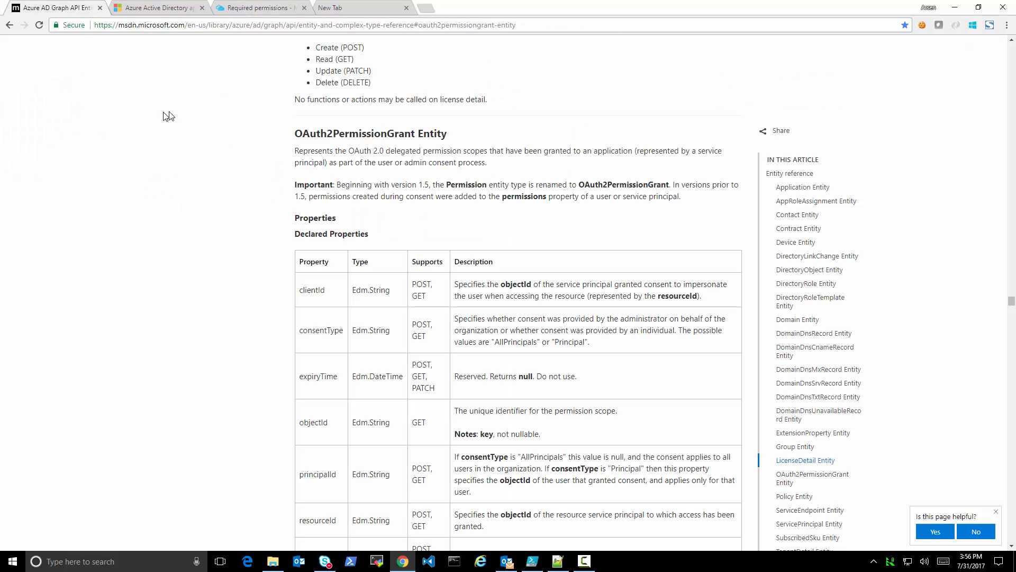
drag(295, 135, 414, 137)
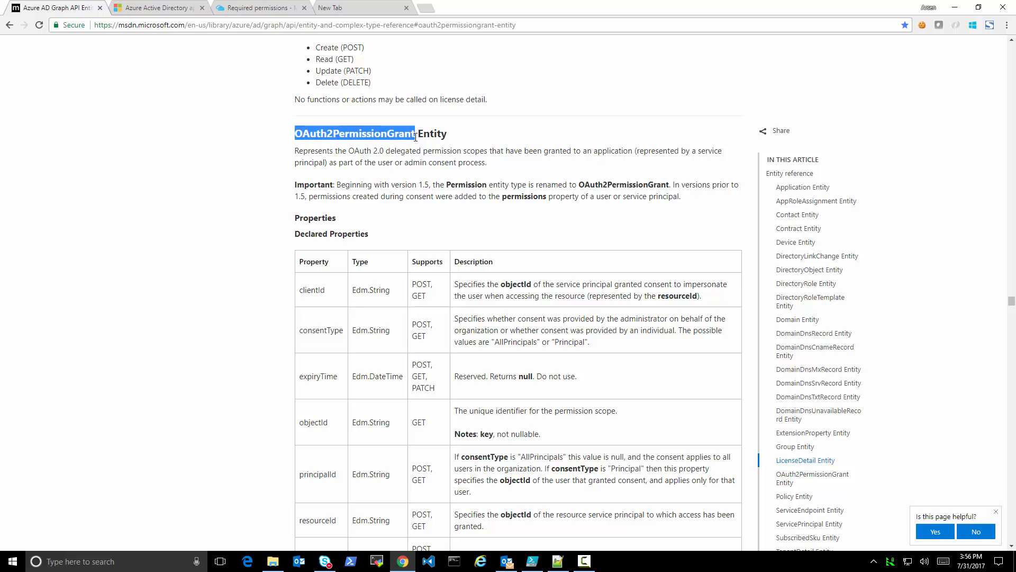
click(157, 8)
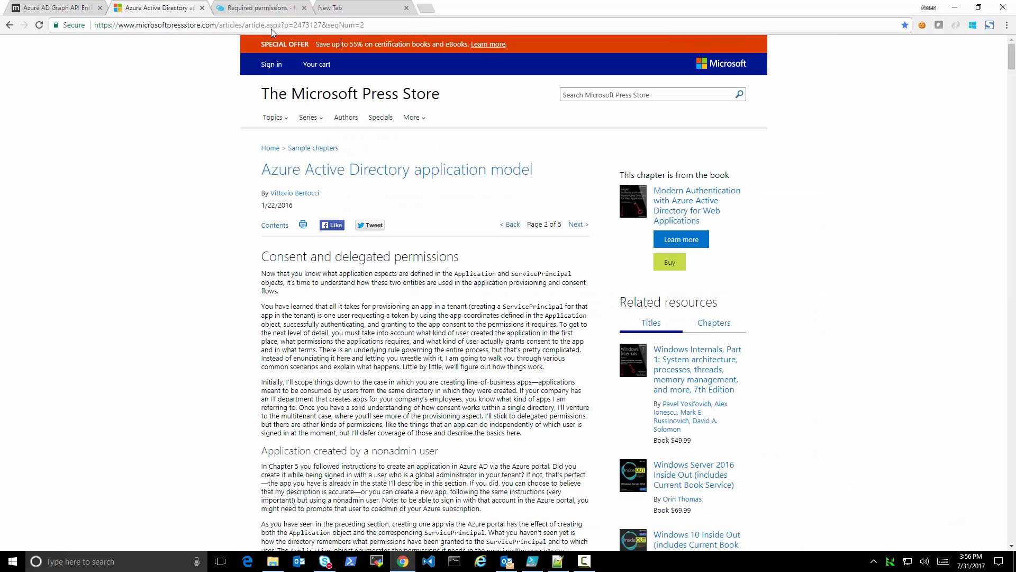
click(255, 8)
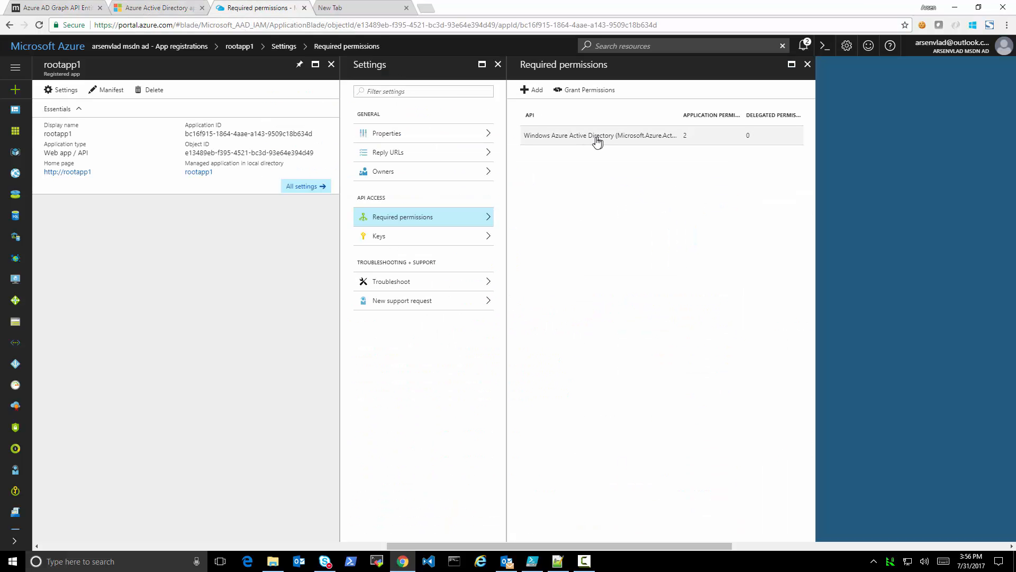
click(599, 98)
click(544, 176)
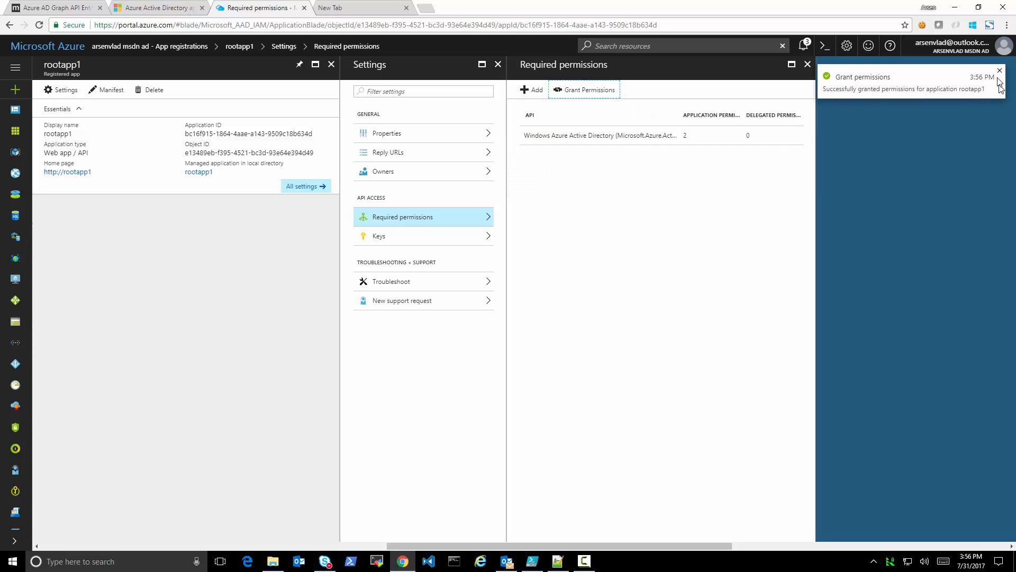
click(1001, 71)
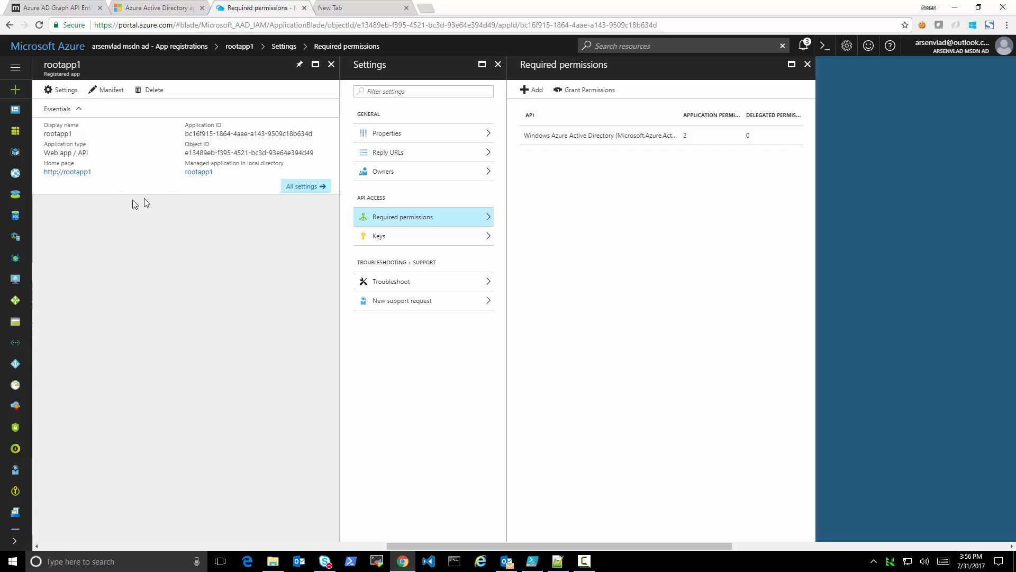
Create and save an access key for rootapp1 with the description key1, expiring in 1 year
click(390, 239)
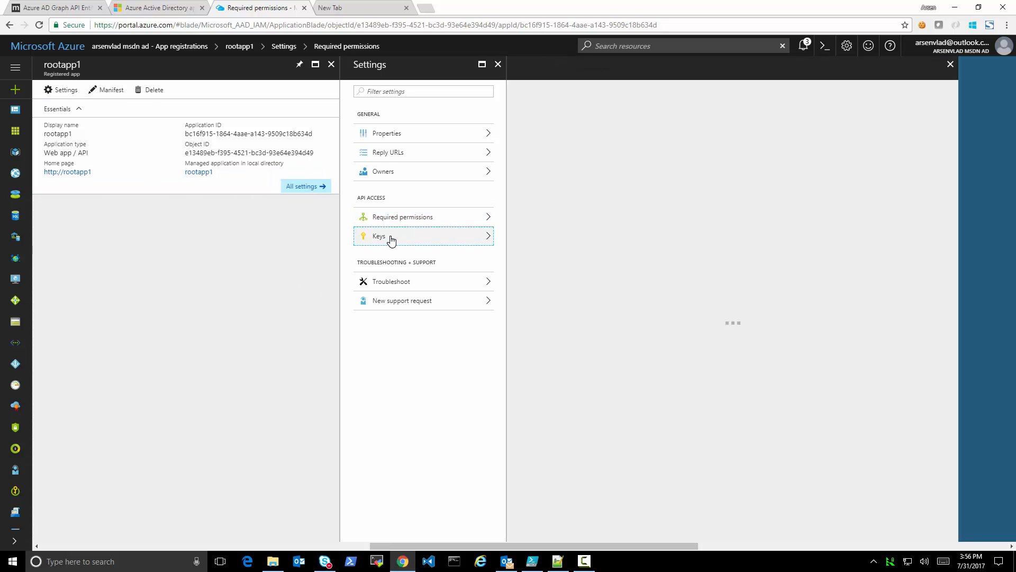
click(558, 155)
text(k)
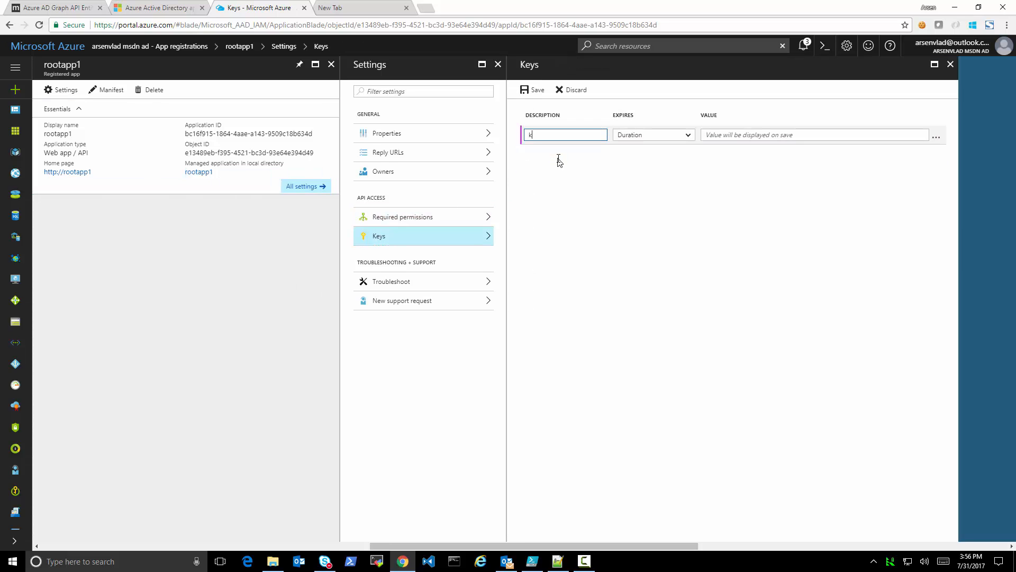
text(ey1)
click(644, 135)
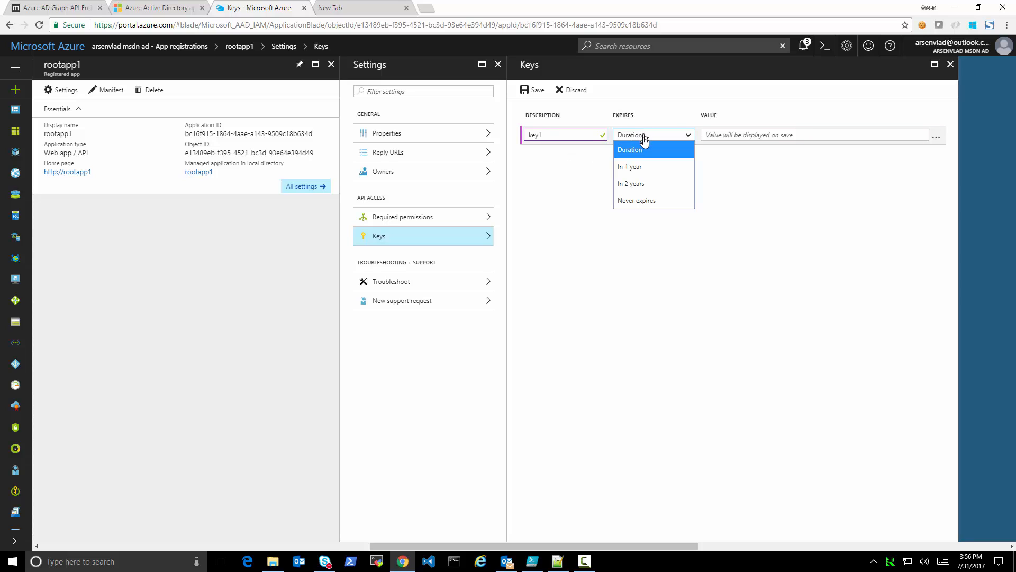
click(638, 167)
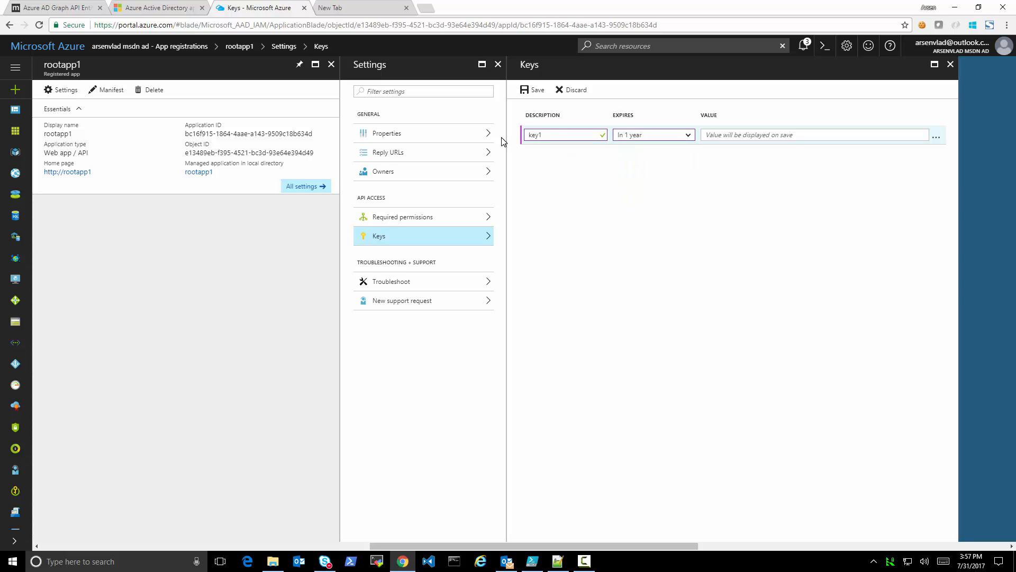
click(534, 92)
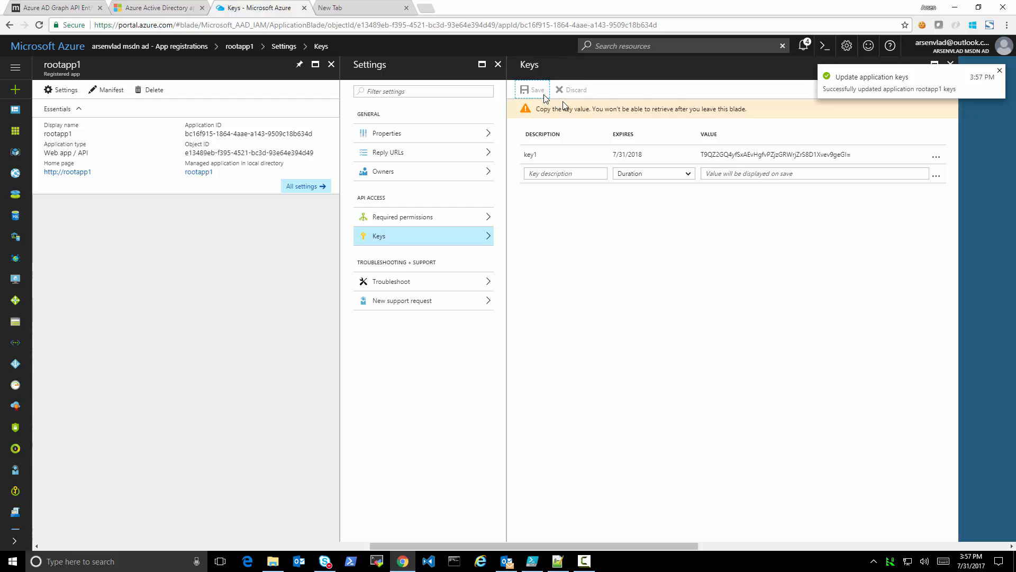
Copy the generated value of key1 and paste the API key on its own line in ad.txt in Notepad++
click(736, 154)
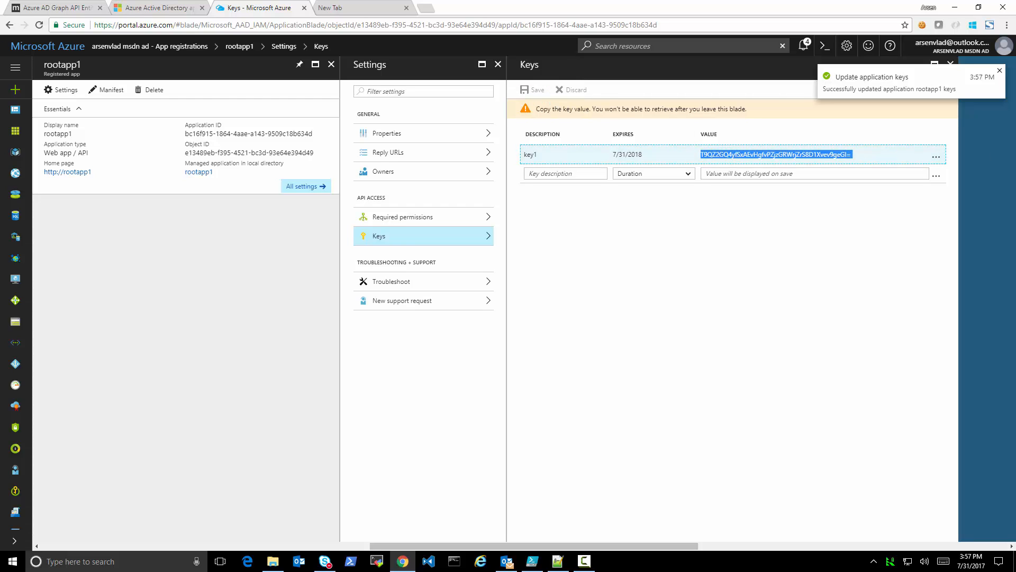
key(ctrl+c)
key(alt+Tab)
key(ctrl+v)
key(Return)
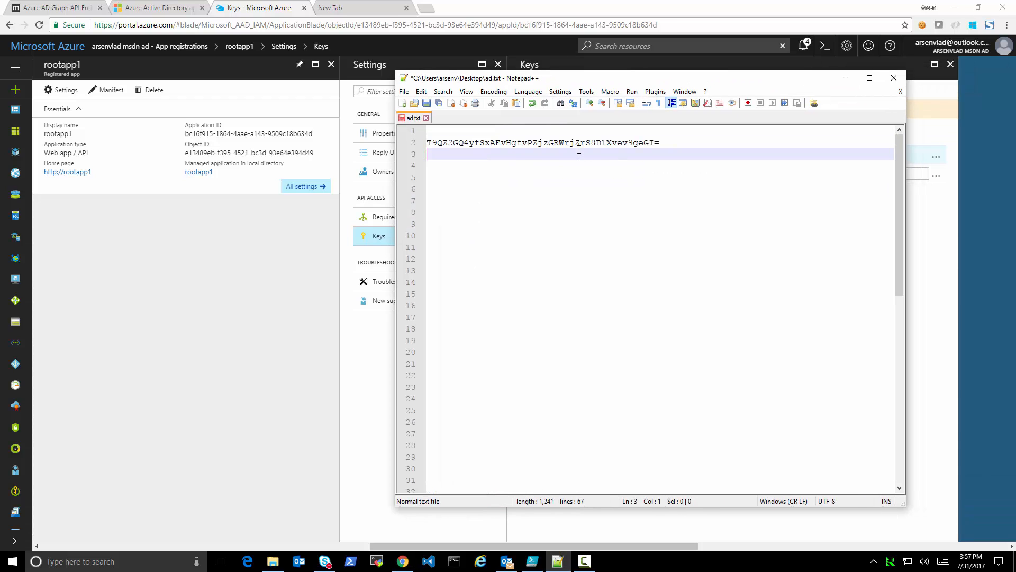
Prefix the pasted key line in ad.txt with the label "Key:" and start the line above it with "Client ID:"
key(Up)
text(Key:)
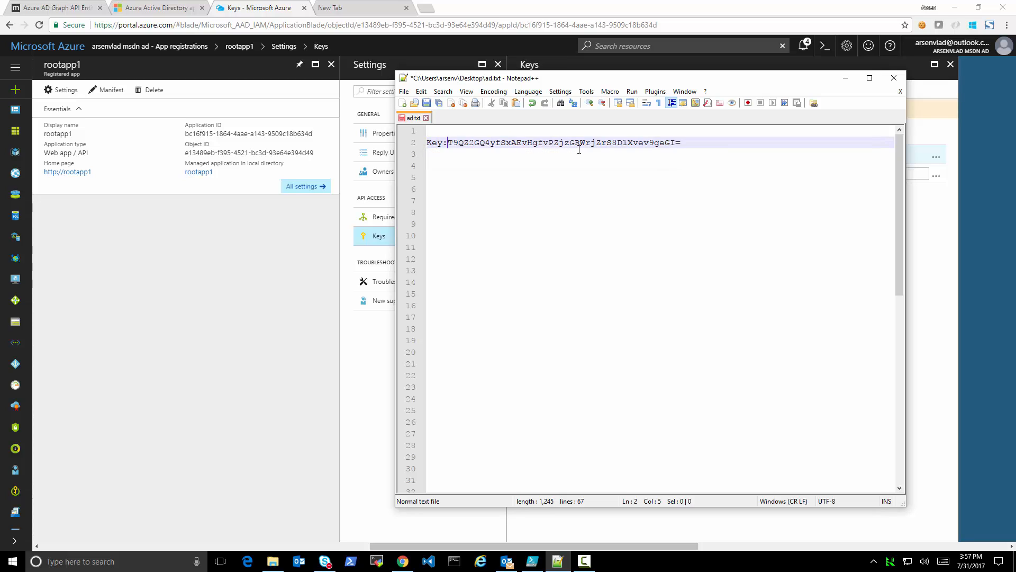
key(Up)
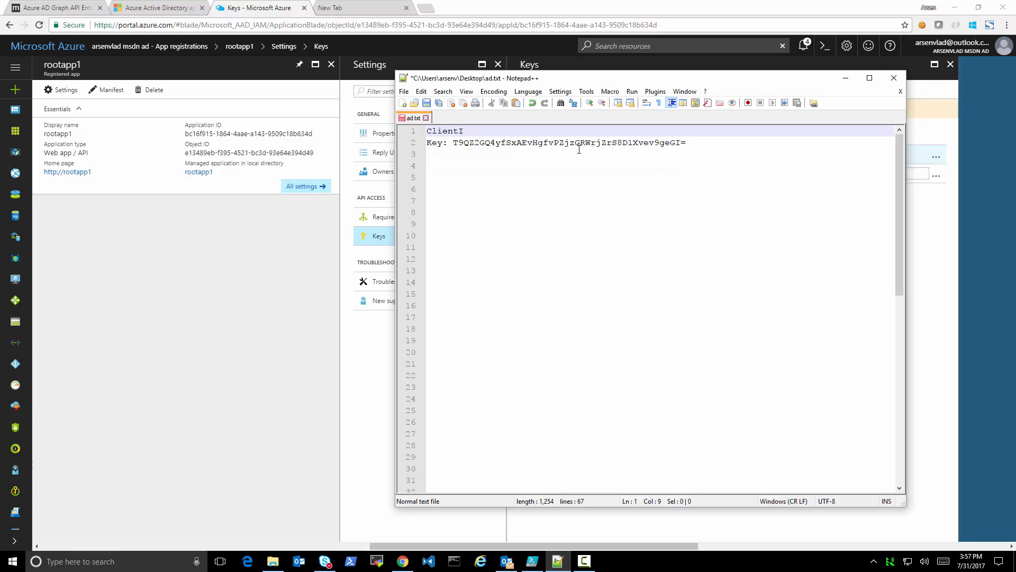
text(Client ID:)
Copy rootapp1's Application ID from the Azure portal into the Client ID line of ad.txt, add a line break and save the file
key(alt+Tab)
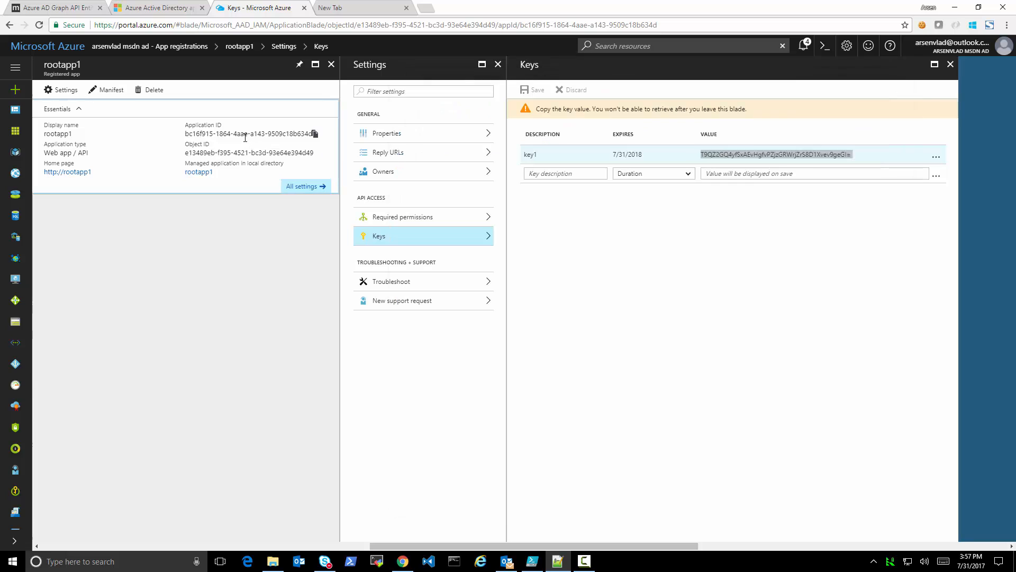
click(244, 135)
key(ctrl+c)
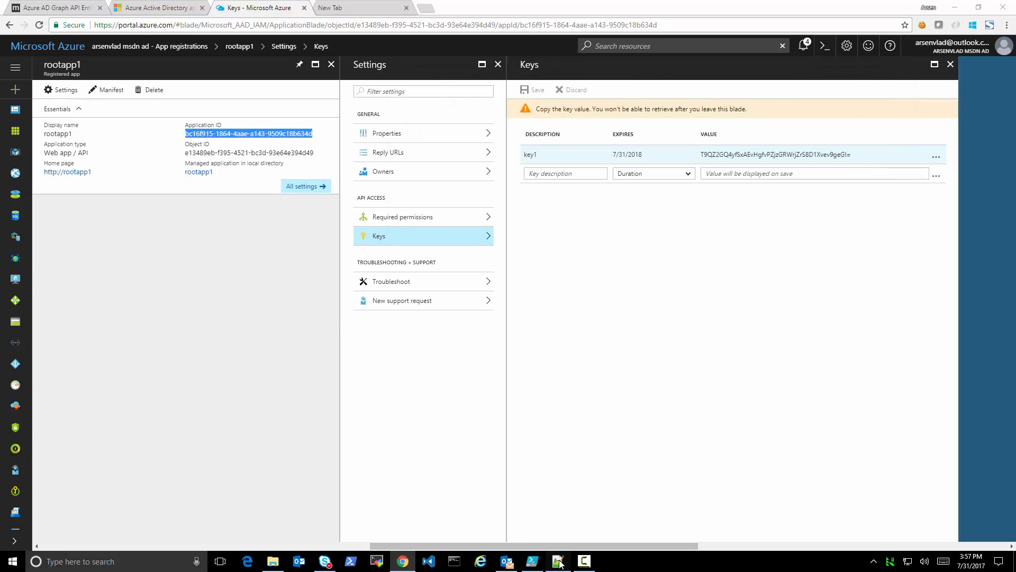
click(558, 562)
key(ctrl+v)
key(Return)
key(ctrl+s)
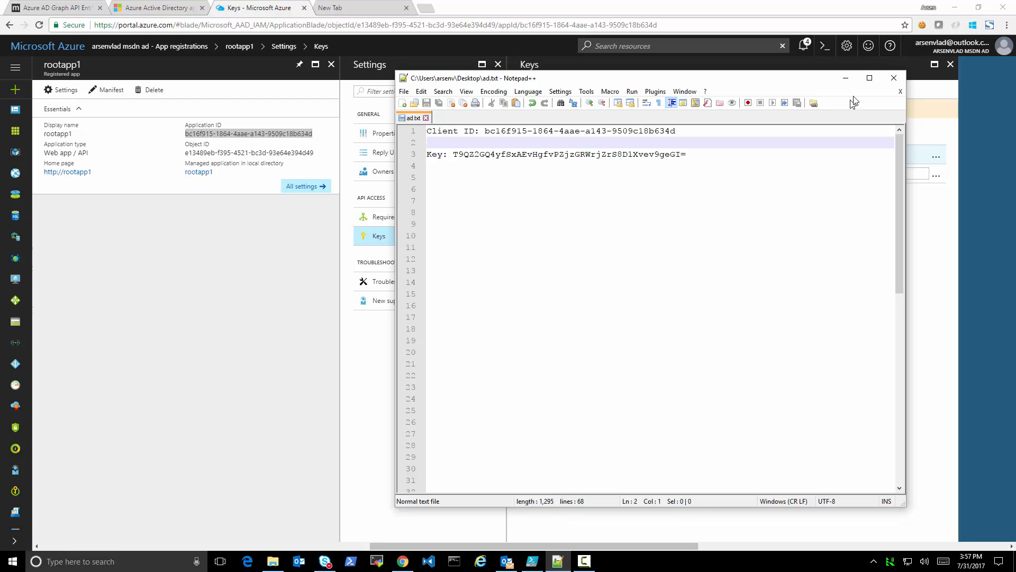
click(845, 77)
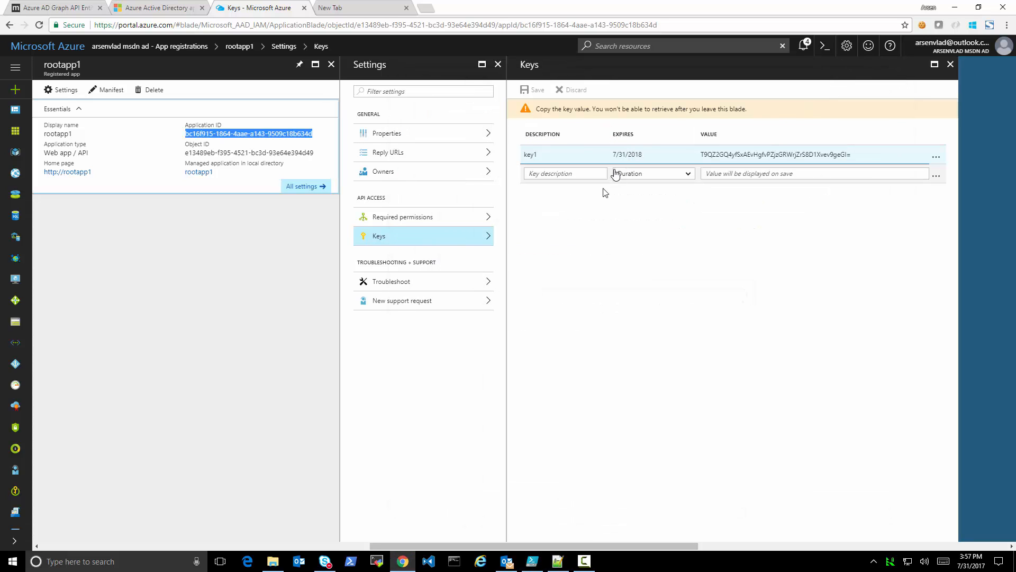
Launch Postman from Chrome's apps and open the Token client_credentials request in the Azure Active Directory collection
click(336, 9)
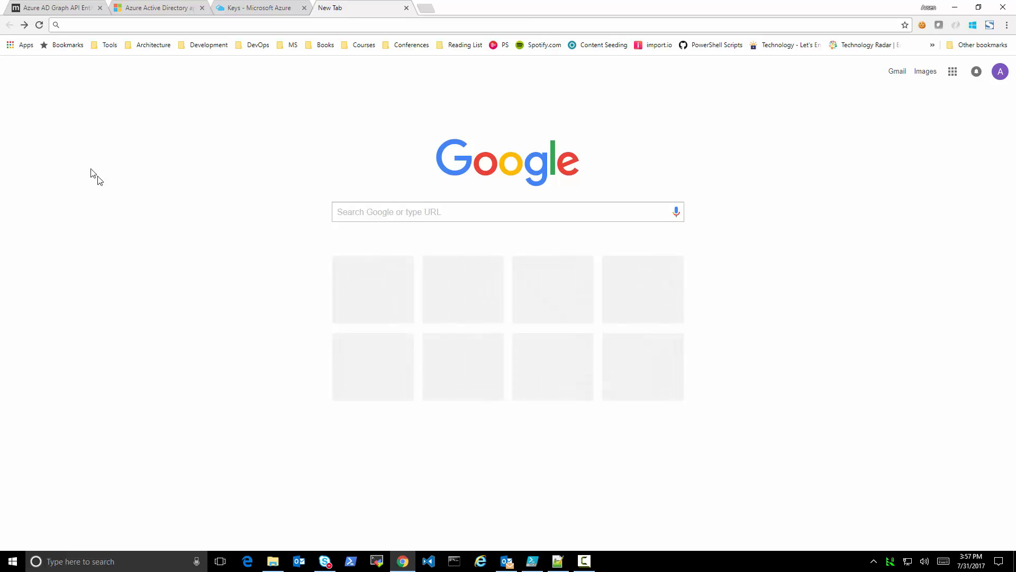
click(22, 47)
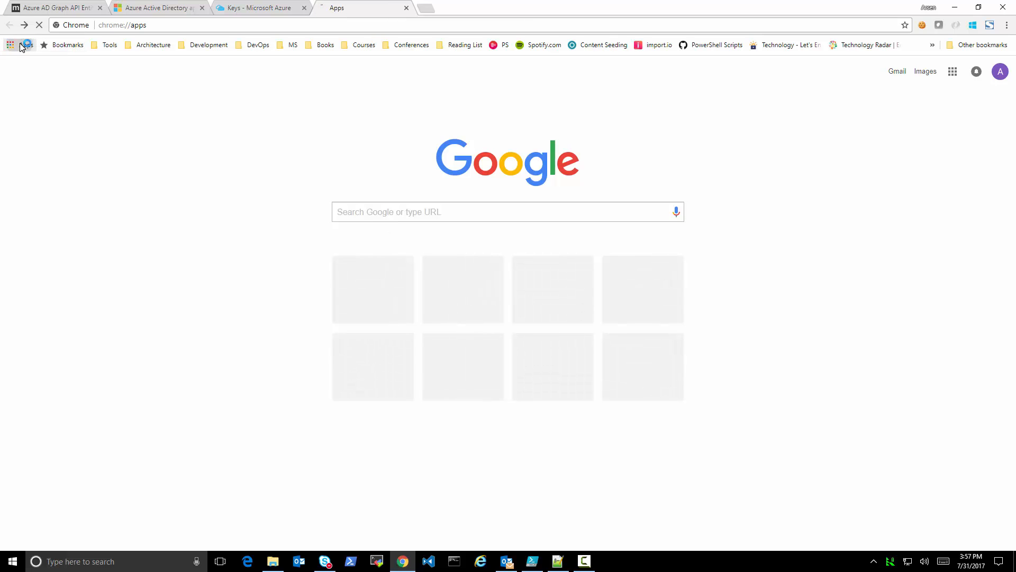
click(456, 286)
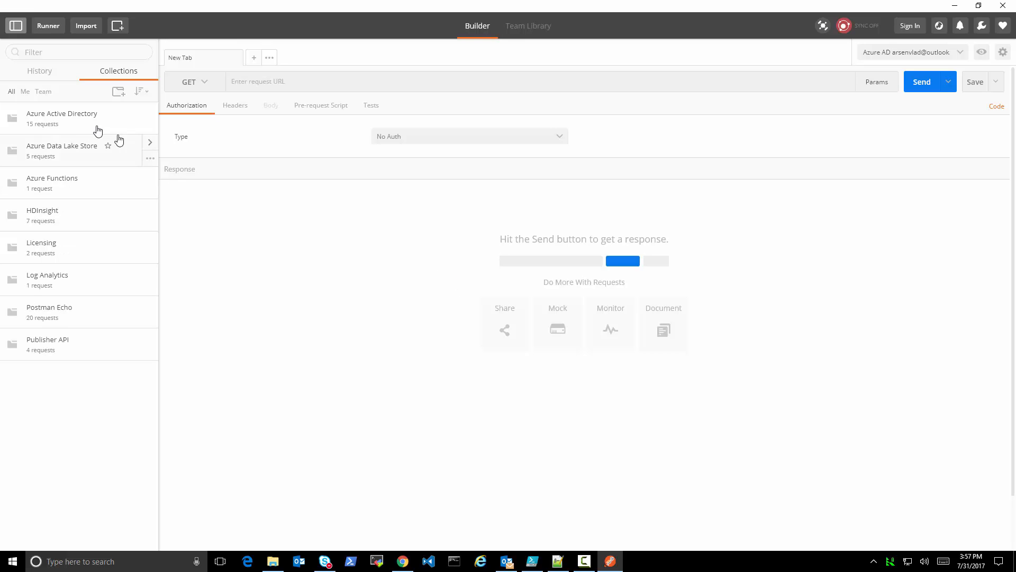
click(84, 117)
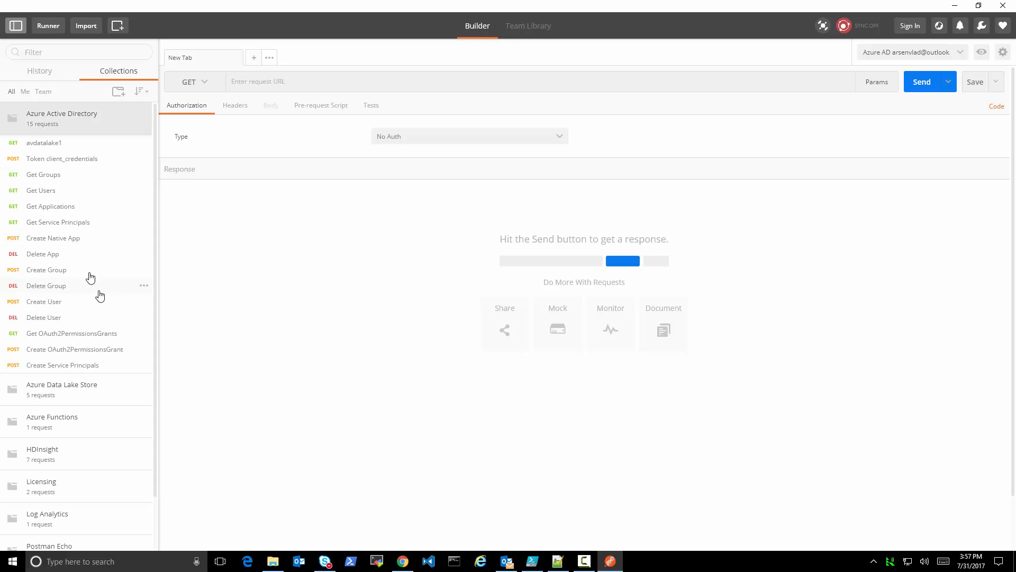
click(73, 165)
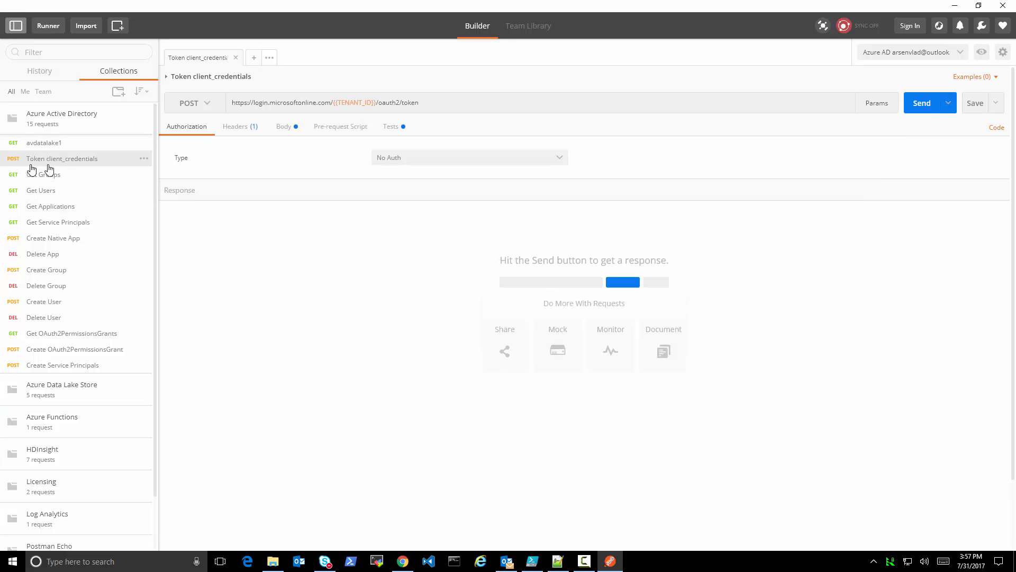
Review the token request's form body parameters and try to obtain a token with the environment's existing client values
click(289, 128)
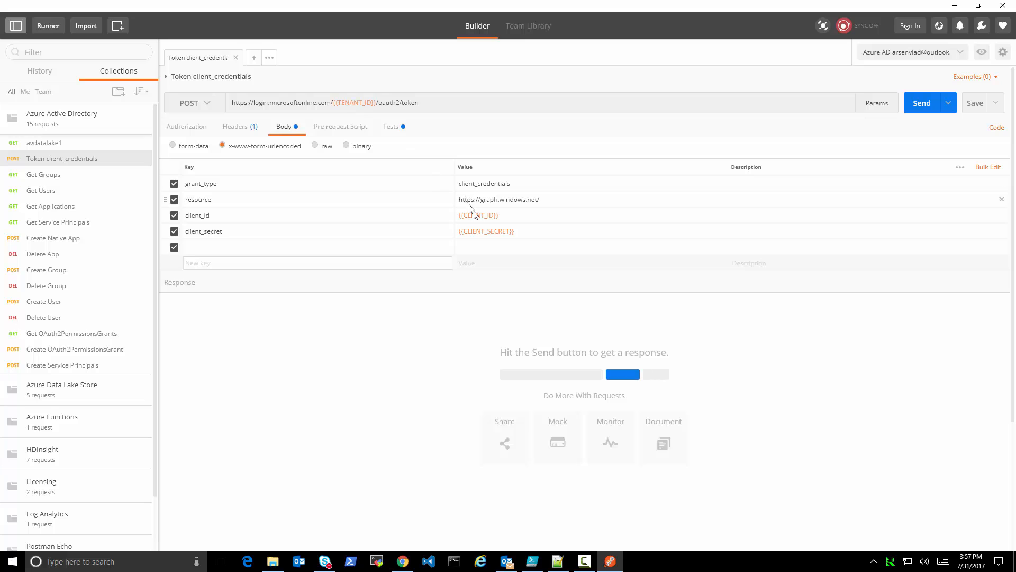
mouse_move(486, 232)
click(922, 104)
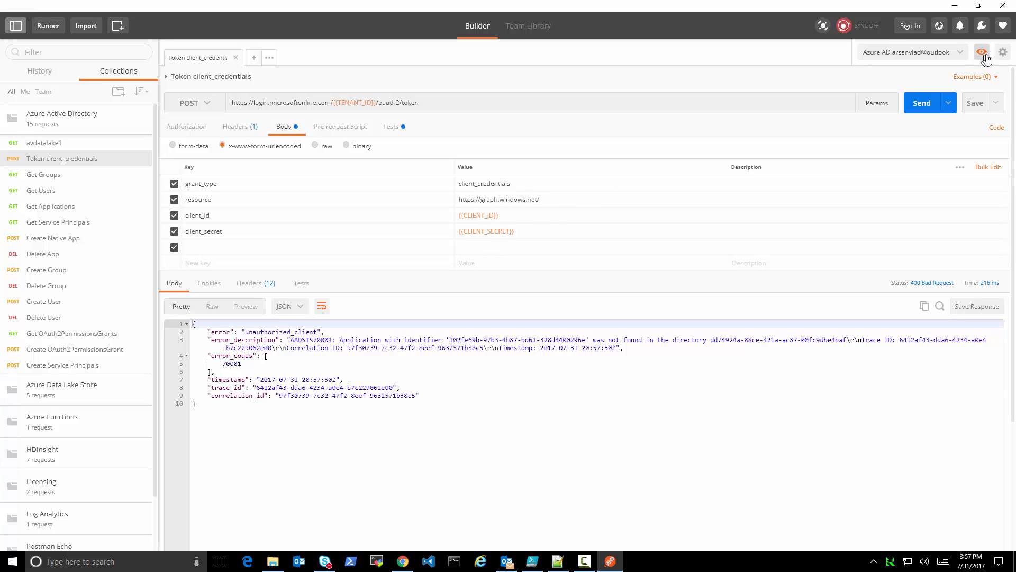
Edit the Azure AD environment and replace the CLIENT_ID value with the client ID copied from ad.txt
click(1004, 52)
click(937, 75)
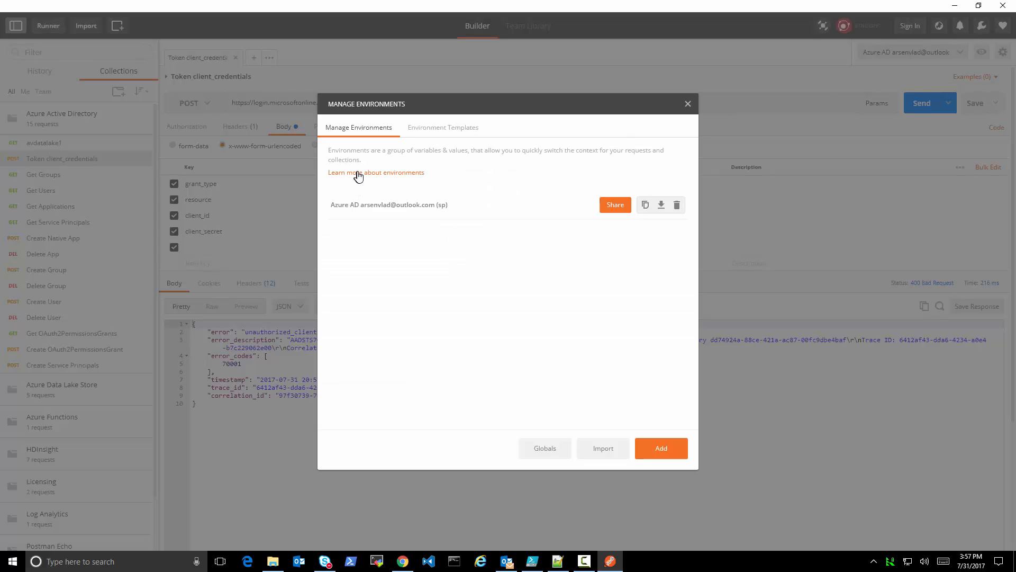
click(422, 210)
click(596, 226)
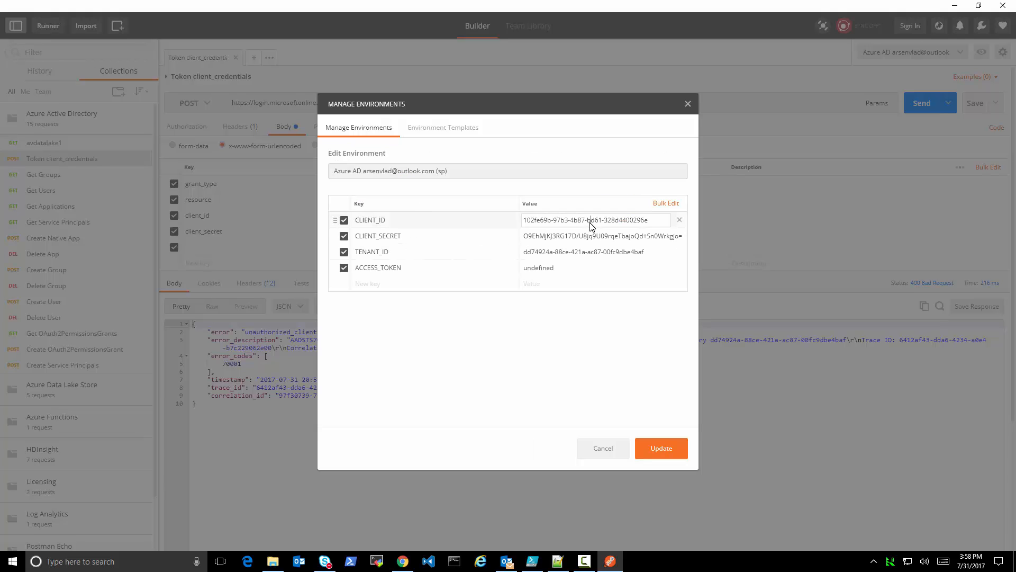
drag(655, 222, 530, 223)
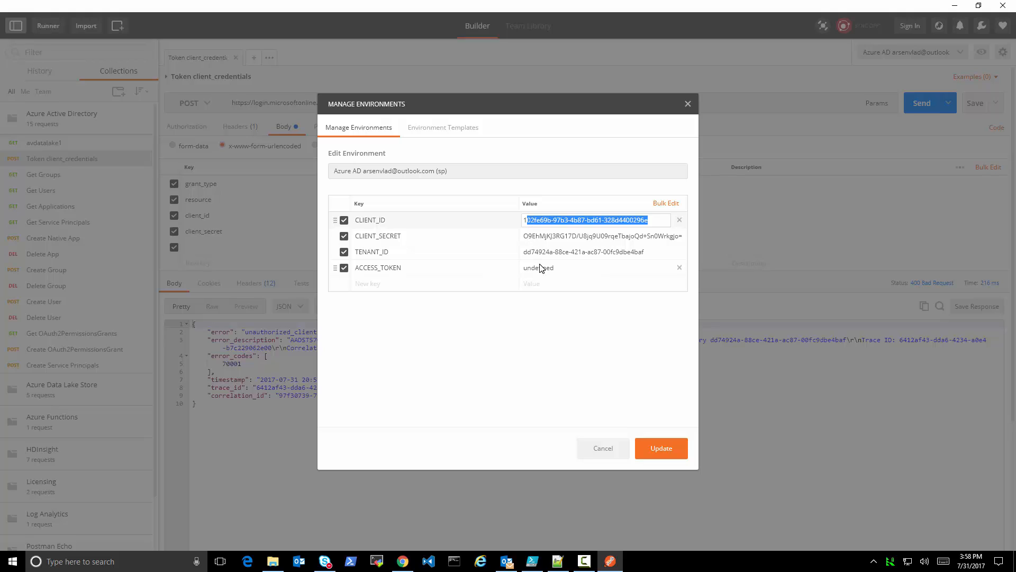
key(ctrl+x)
click(559, 563)
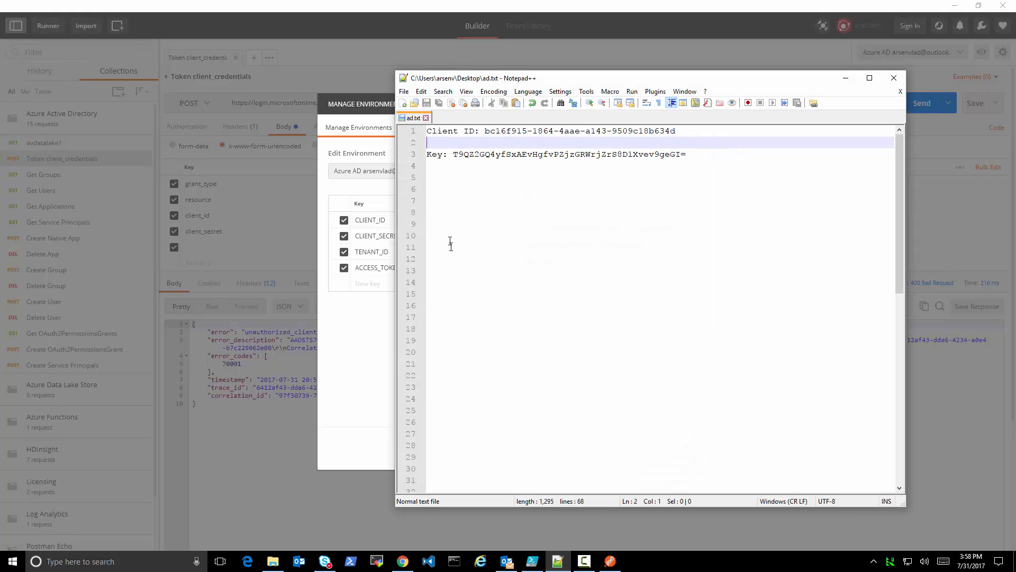
drag(680, 133, 483, 131)
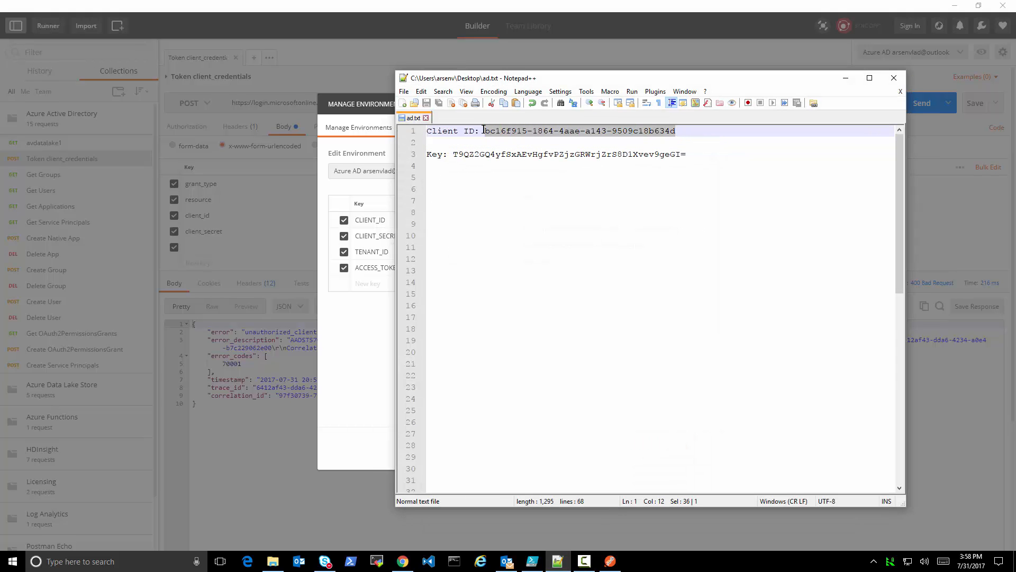
key(ctrl+c)
click(373, 325)
click(551, 219)
key(ctrl+v)
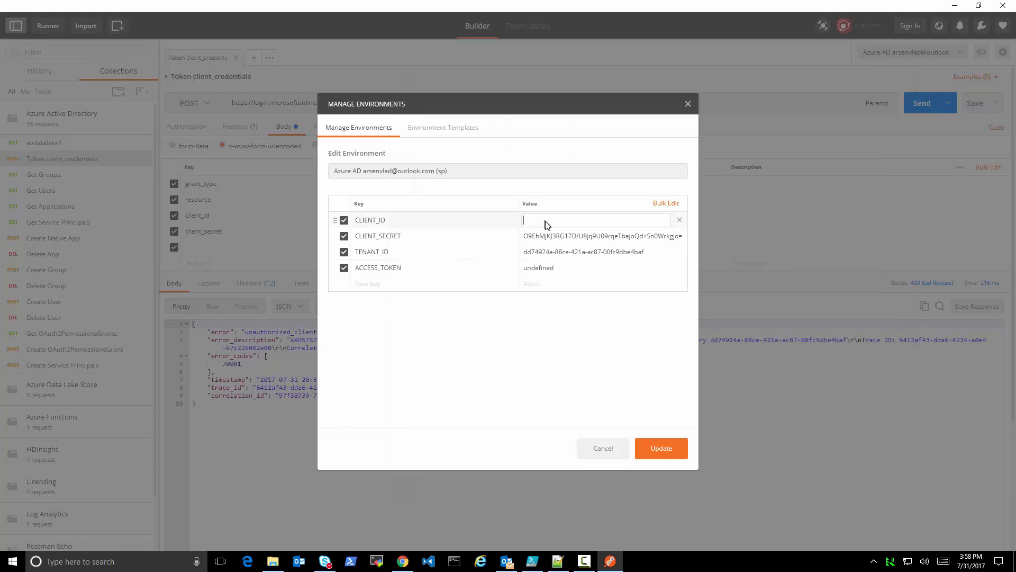
Replace the CLIENT_SECRET value with the API key copied from ad.txt, update the environment and close its management dialog
double_click(572, 236)
key(ctrl+a)
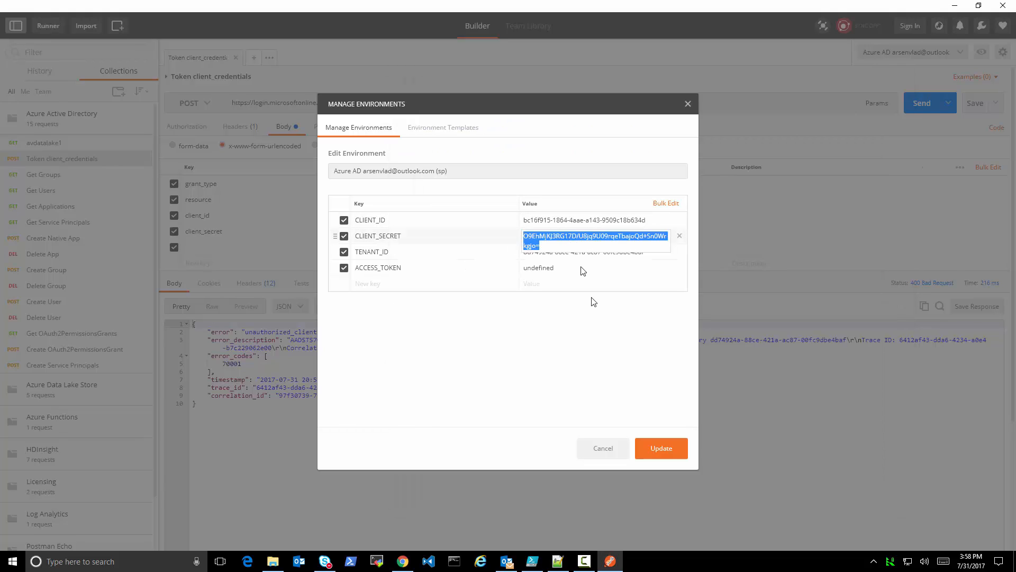
key(BackSpace)
click(553, 560)
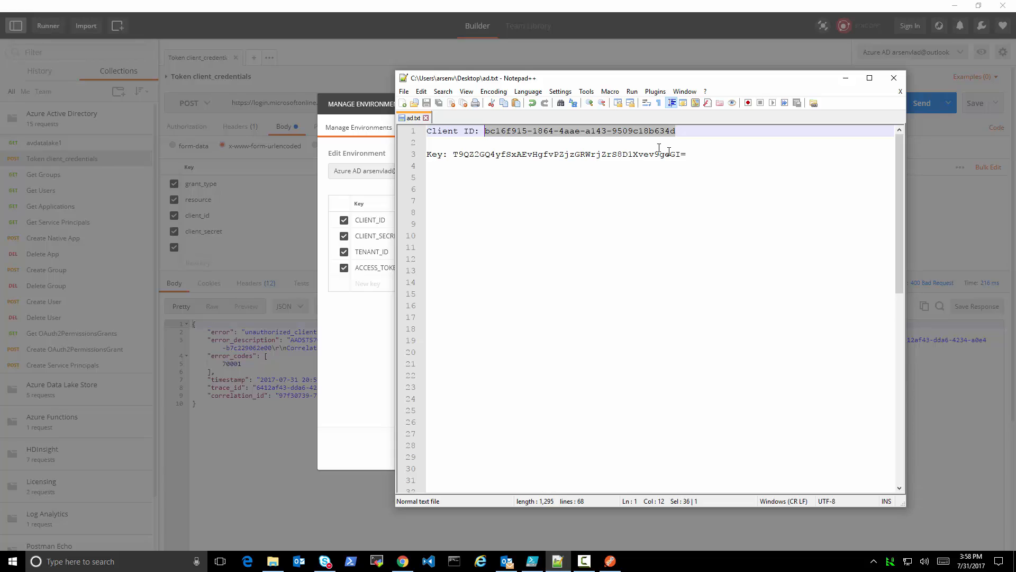
drag(697, 155, 460, 152)
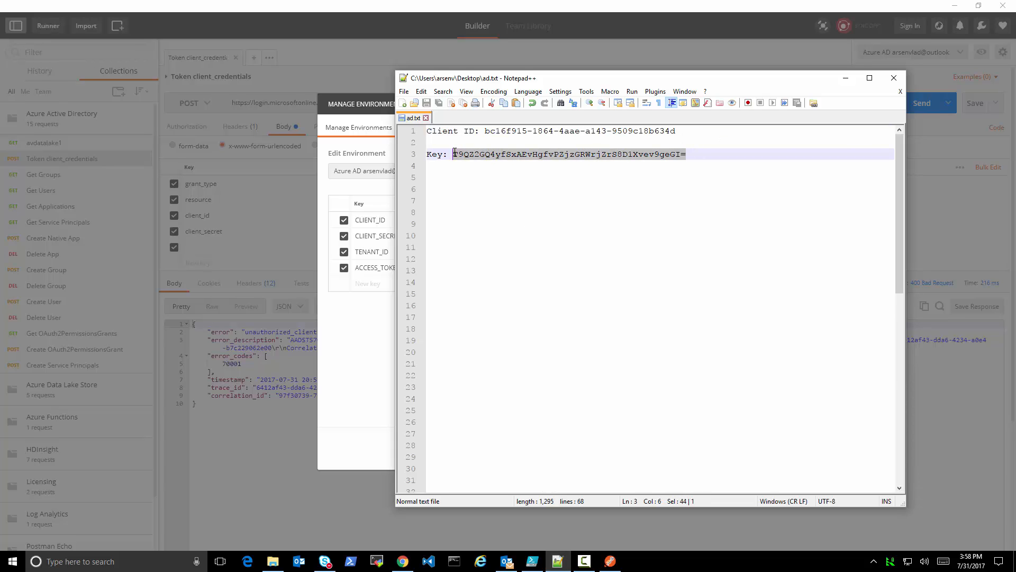
key(ctrl+c)
click(387, 333)
click(549, 236)
key(ctrl+v)
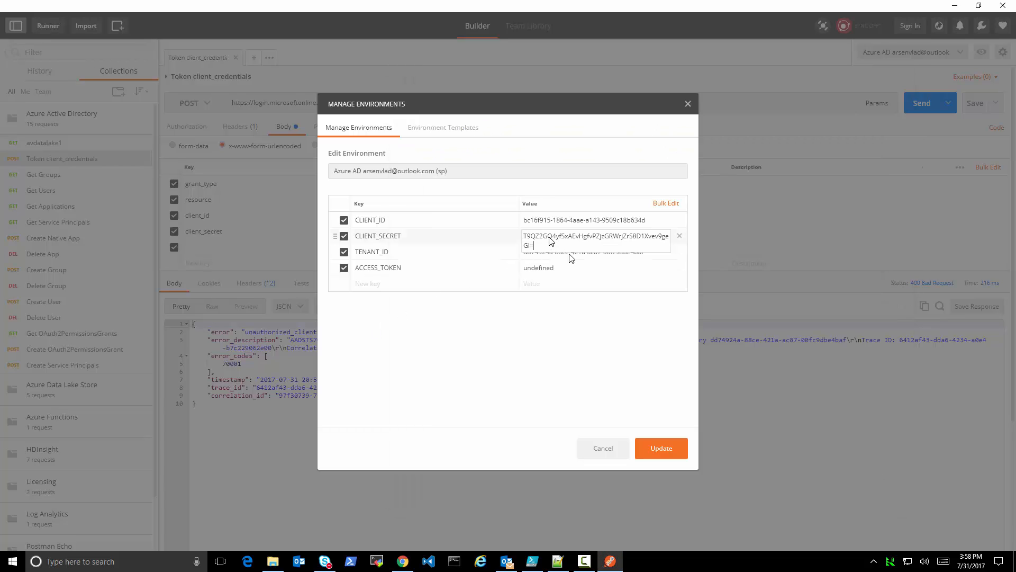
click(610, 328)
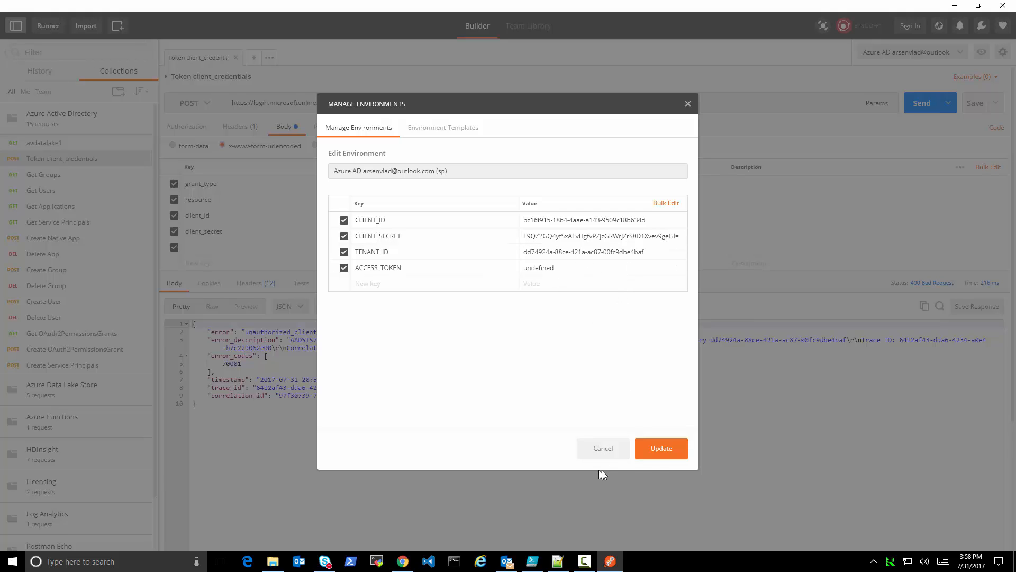
click(663, 450)
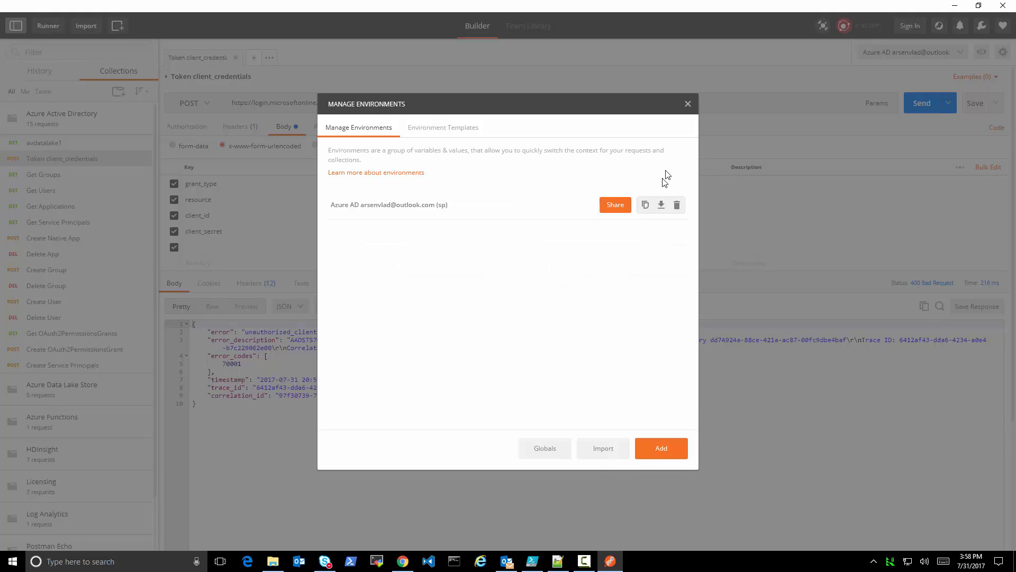
click(689, 105)
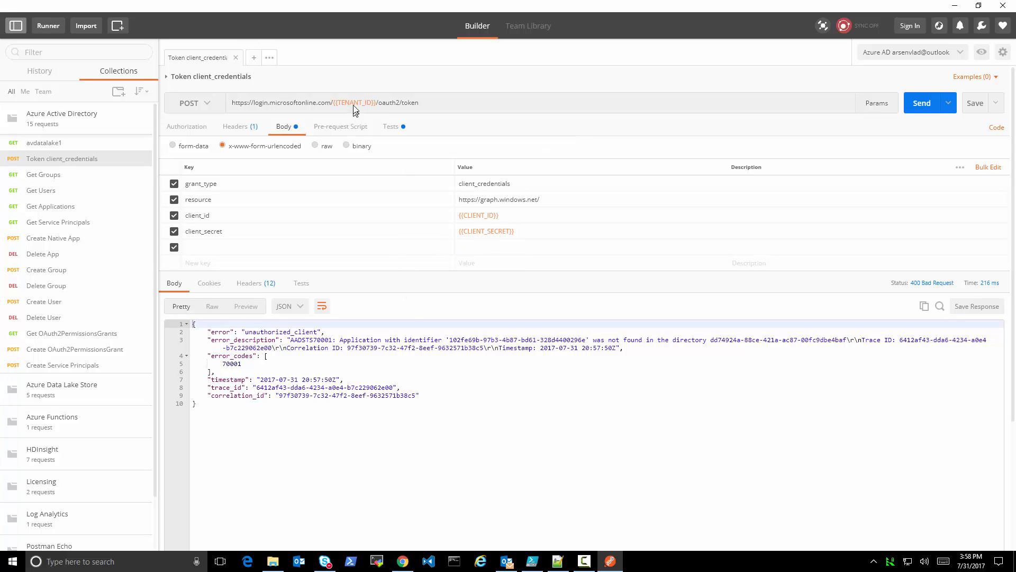
Request an access token with the updated environment, and examine the response's resource and the test script that stores ACCESS_TOKEN
click(921, 104)
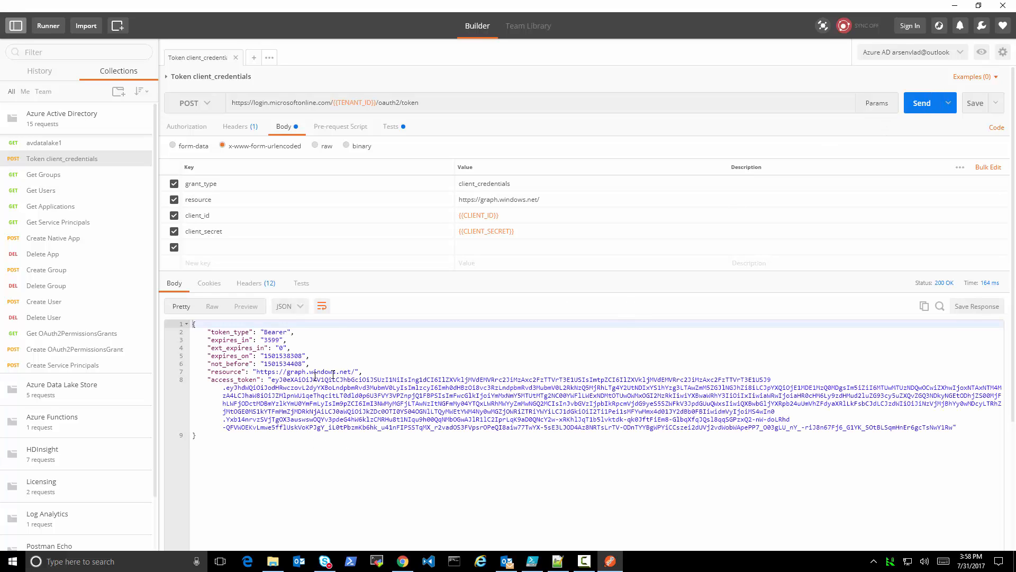
drag(380, 373, 198, 372)
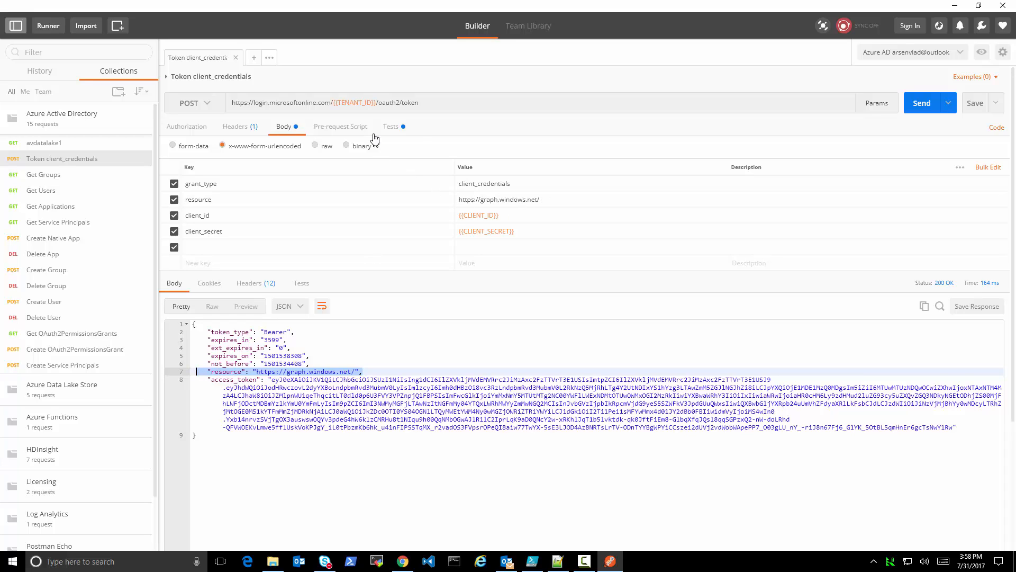
click(392, 128)
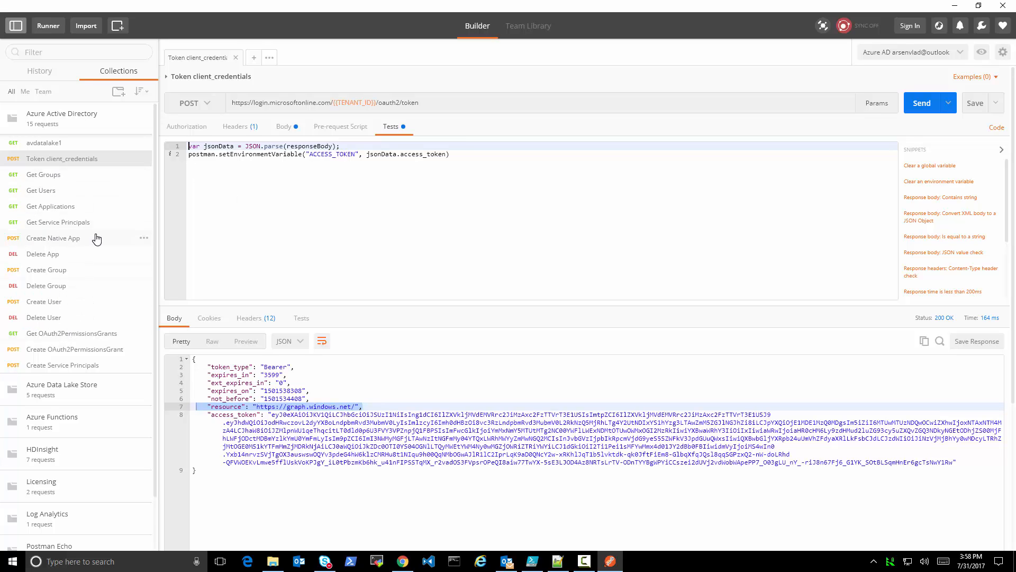
Send the Get Groups request with its ACCESS_TOKEN bearer header, check the groups endpoint URL, and return to the Azure portal in Chrome
click(49, 180)
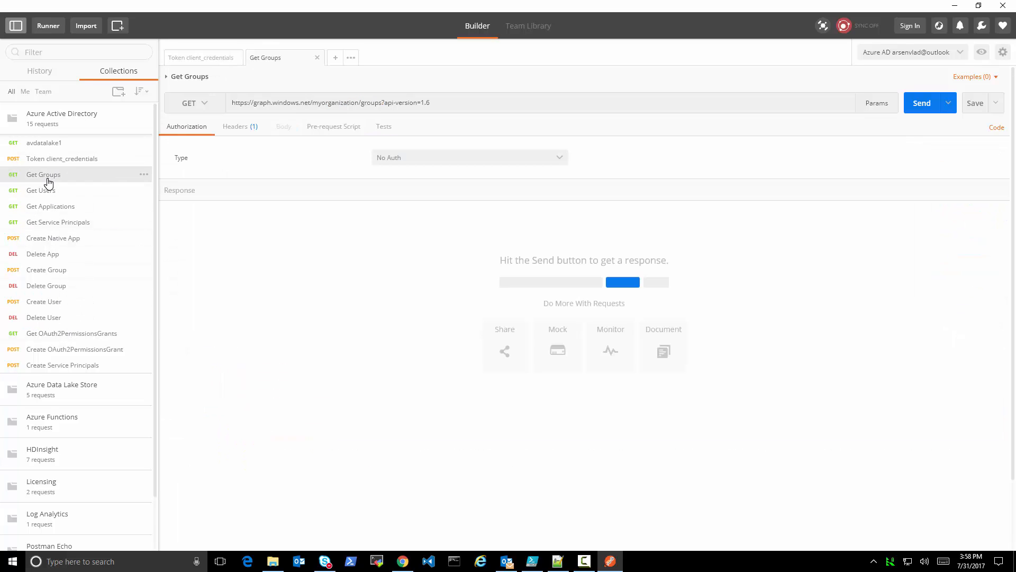
click(233, 128)
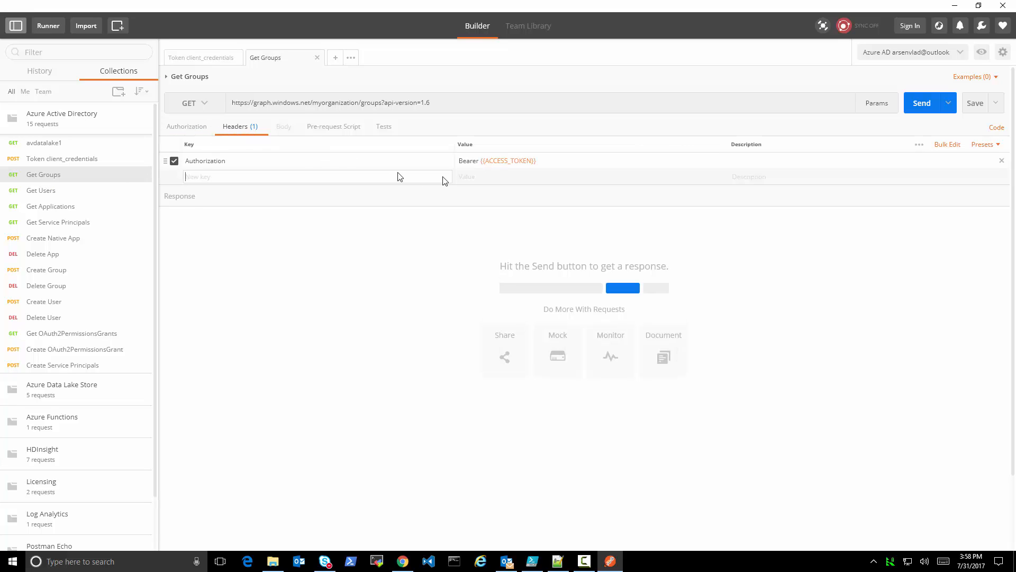
mouse_move(510, 163)
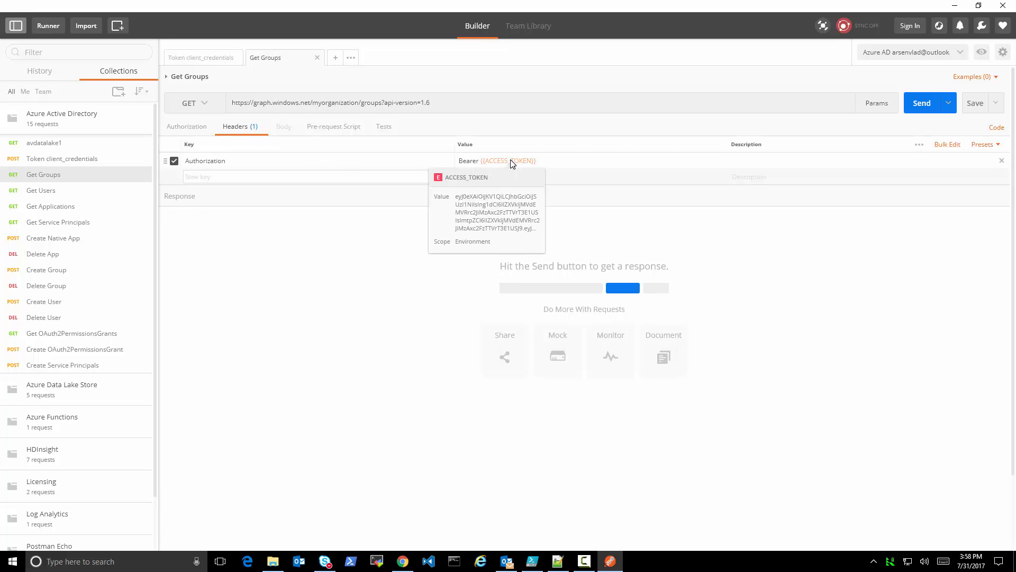
click(923, 106)
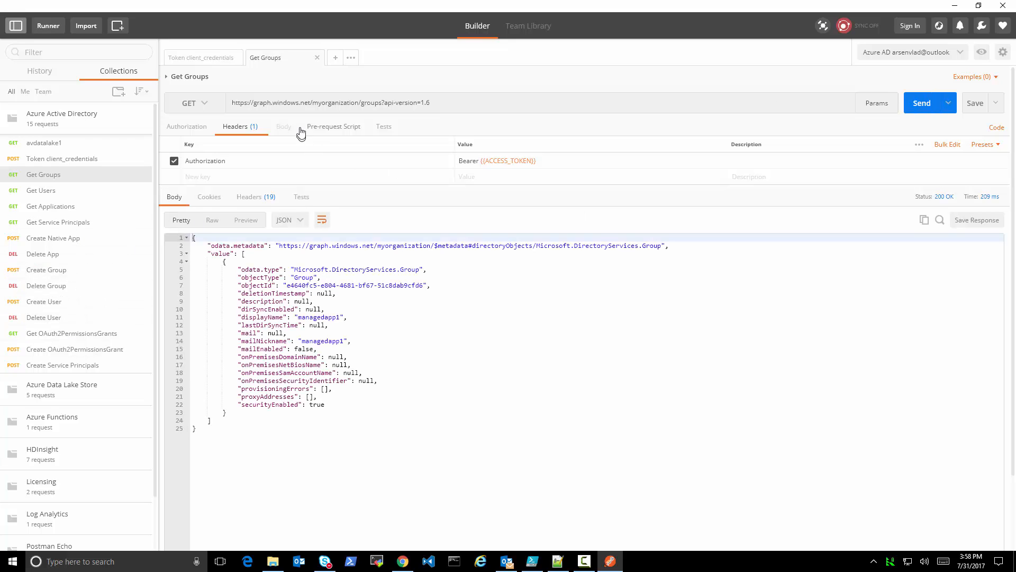
drag(254, 105, 381, 111)
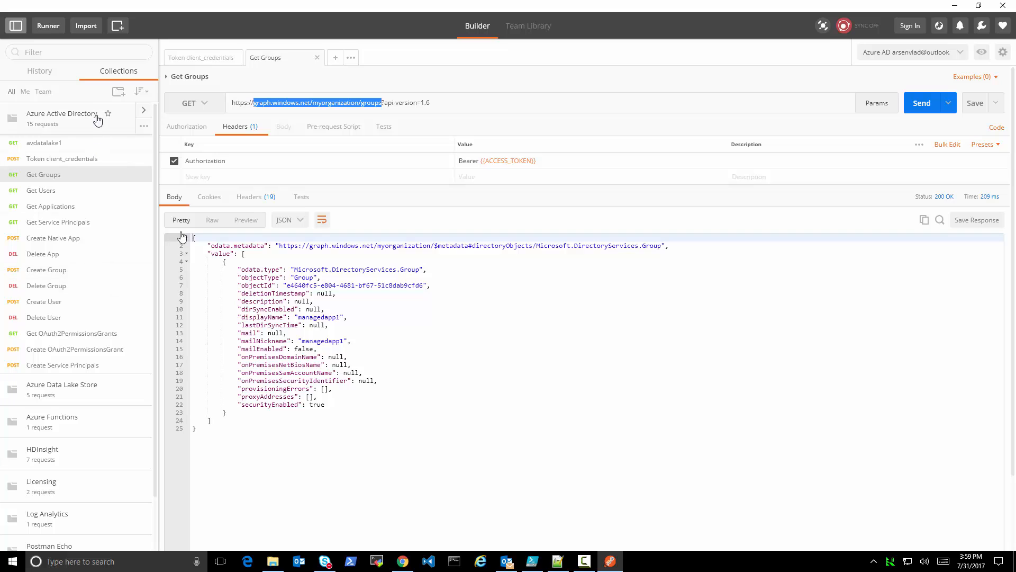
click(402, 563)
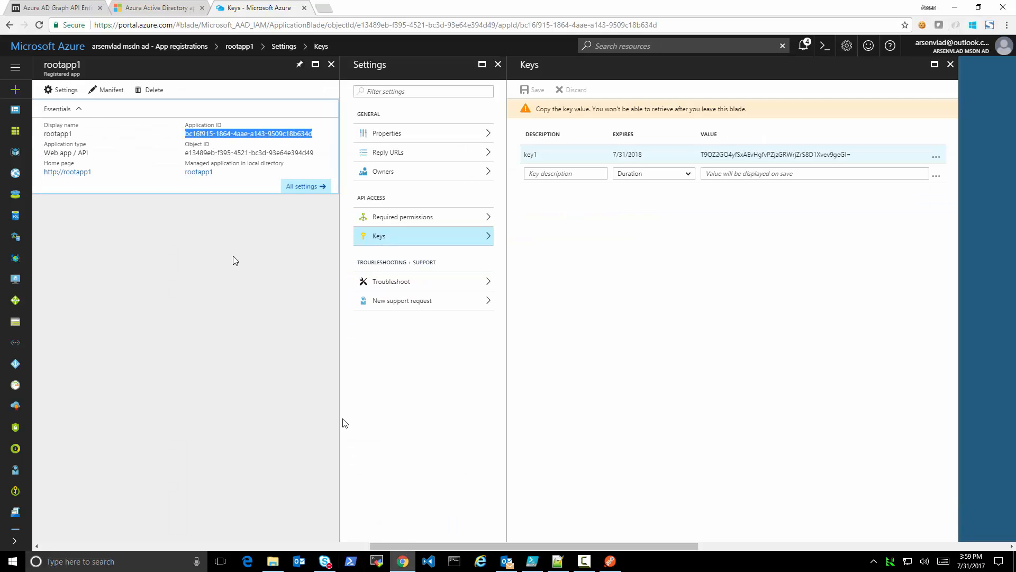
Switch to Postman, open the Create Group request in the Azure Active Directory collection, and review its headers and JSON body
click(40, 12)
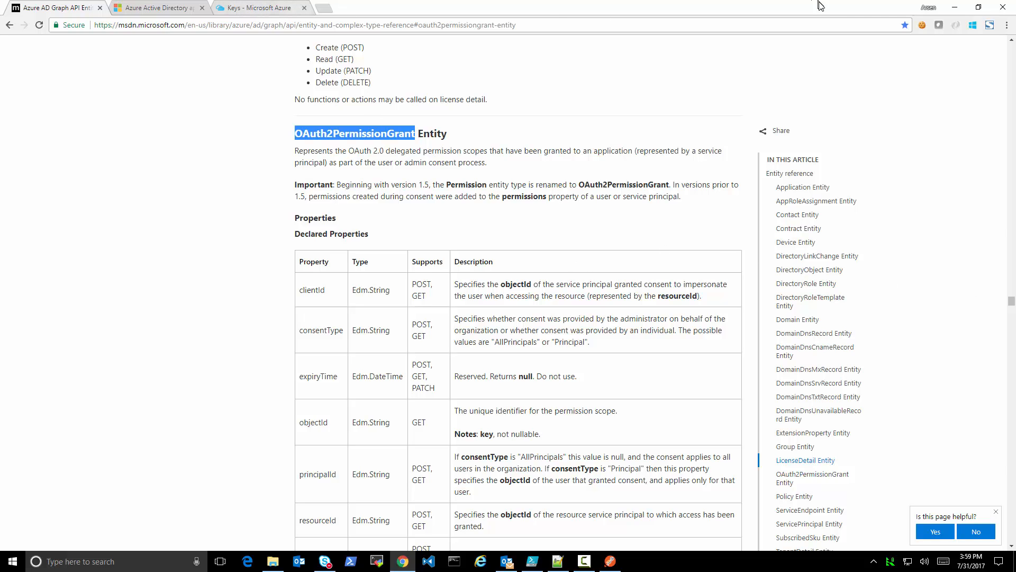
click(955, 8)
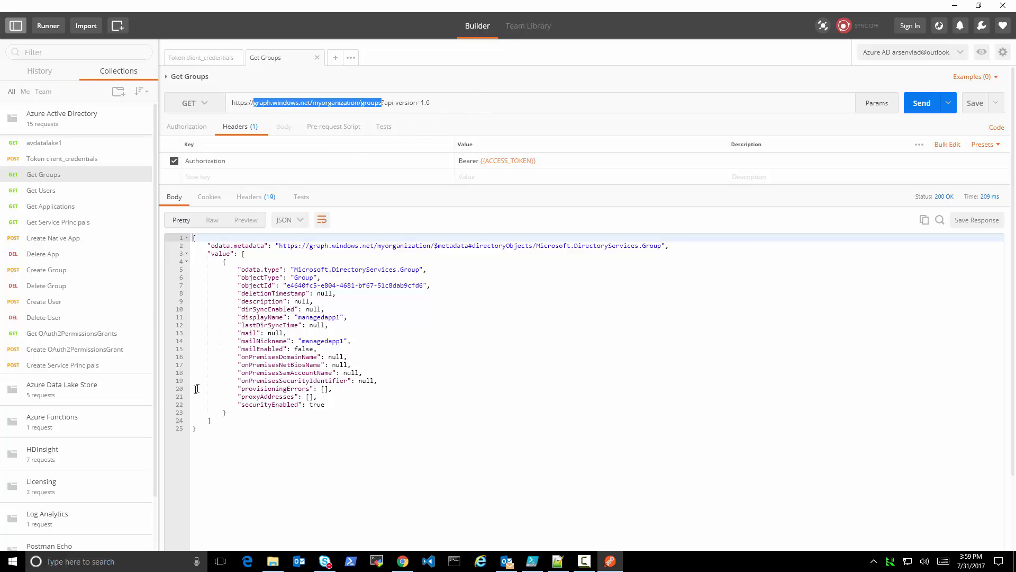
click(51, 271)
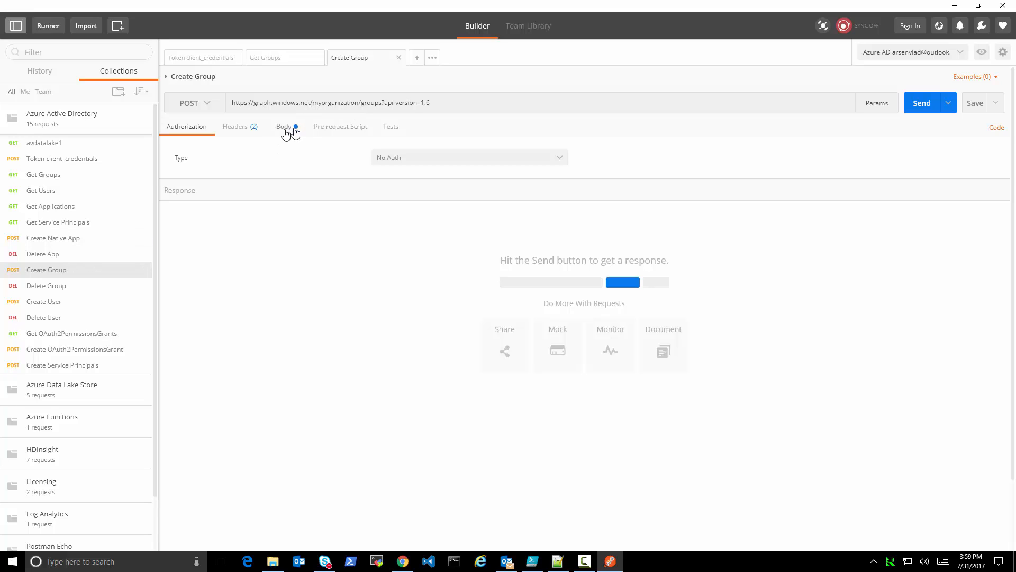
click(237, 128)
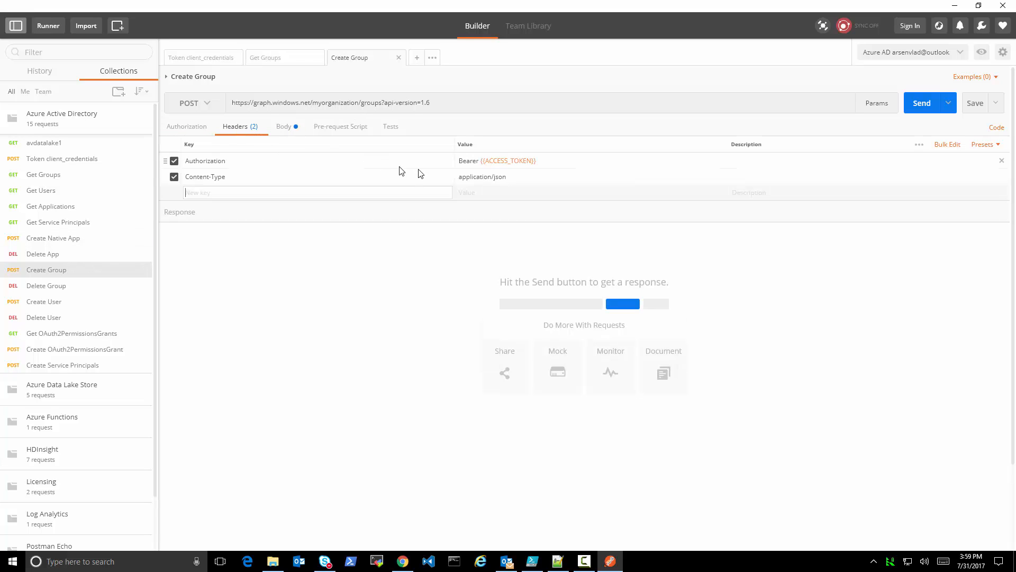
click(283, 127)
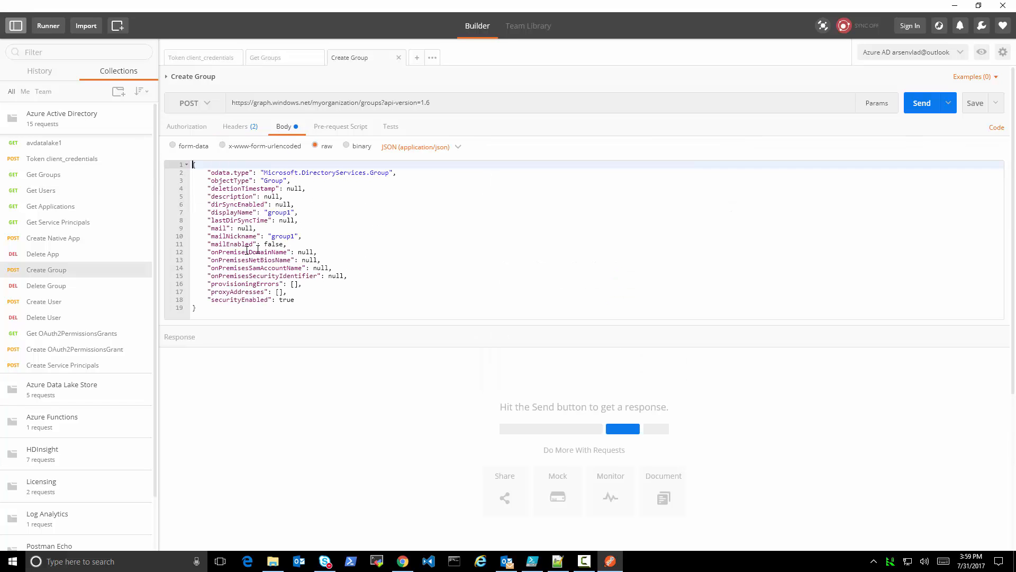
Set displayName and mailNickname to "mygroup1" in the request body and send the Create Group request
double_click(282, 214)
text(mygr)
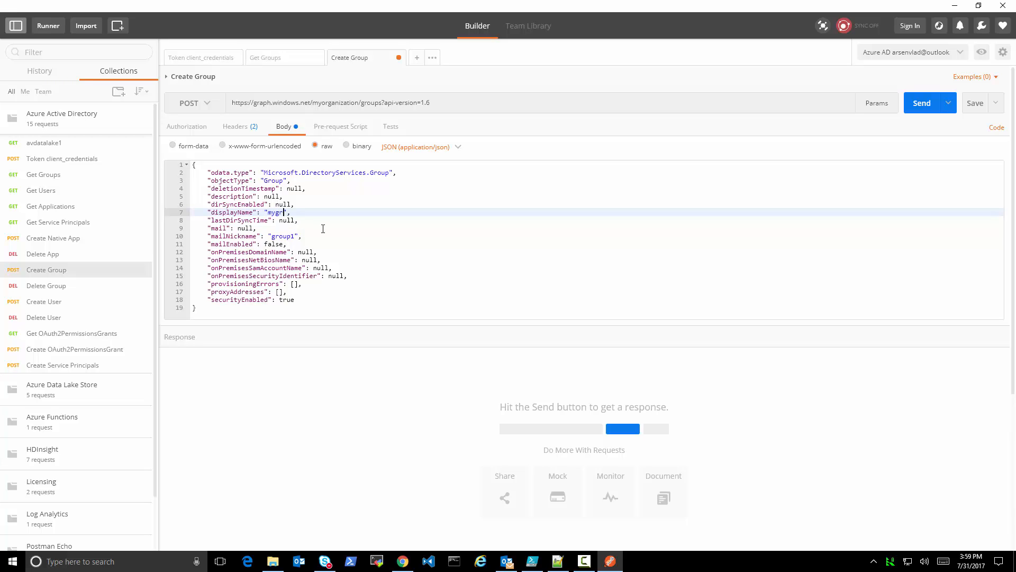
double_click(279, 236)
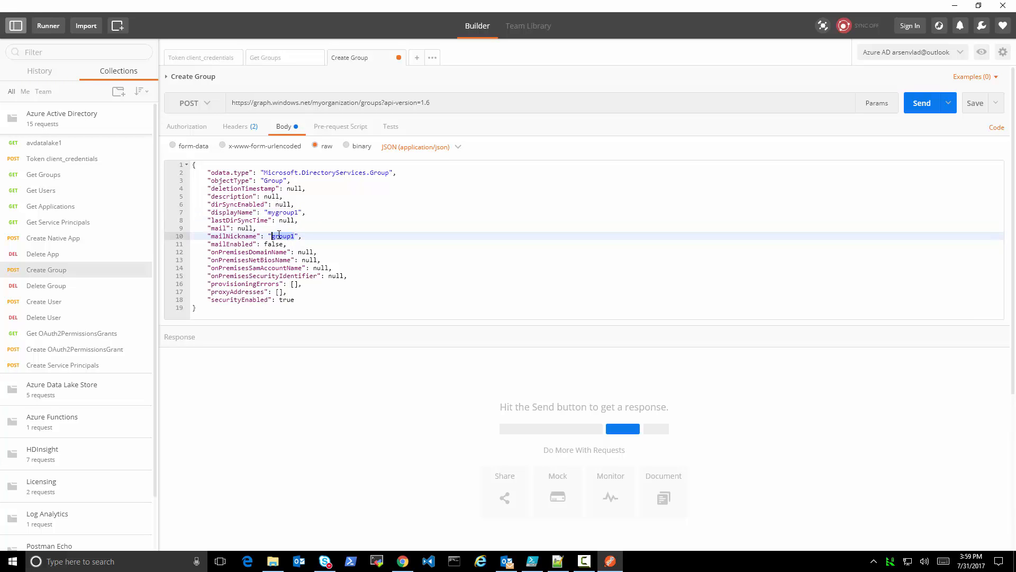
text(myg)
click(921, 103)
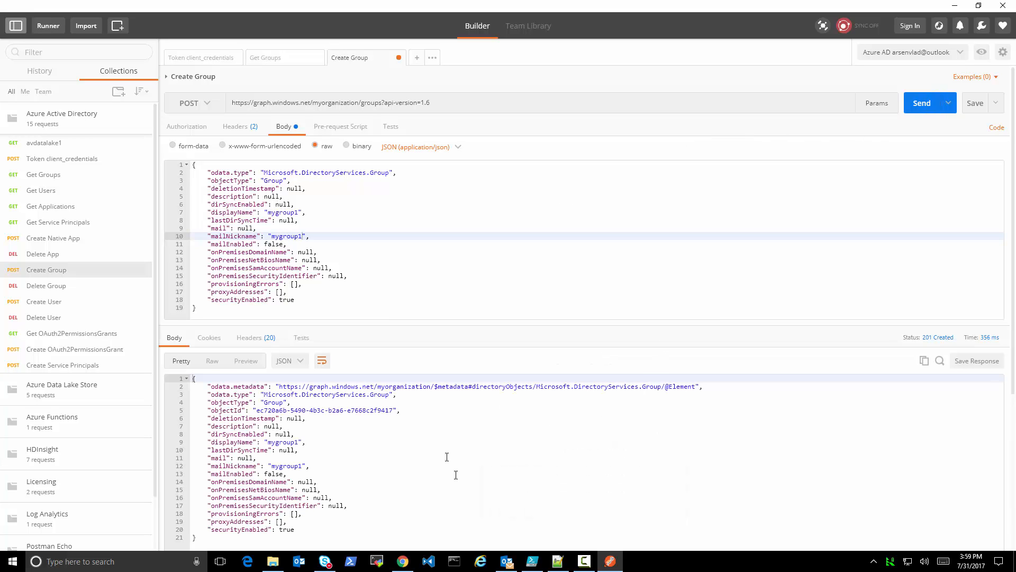
Switch to the Azure portal in Chrome, leave rootapp1, and check the directory's list of all groups for mygroup1, reloading the list
click(403, 561)
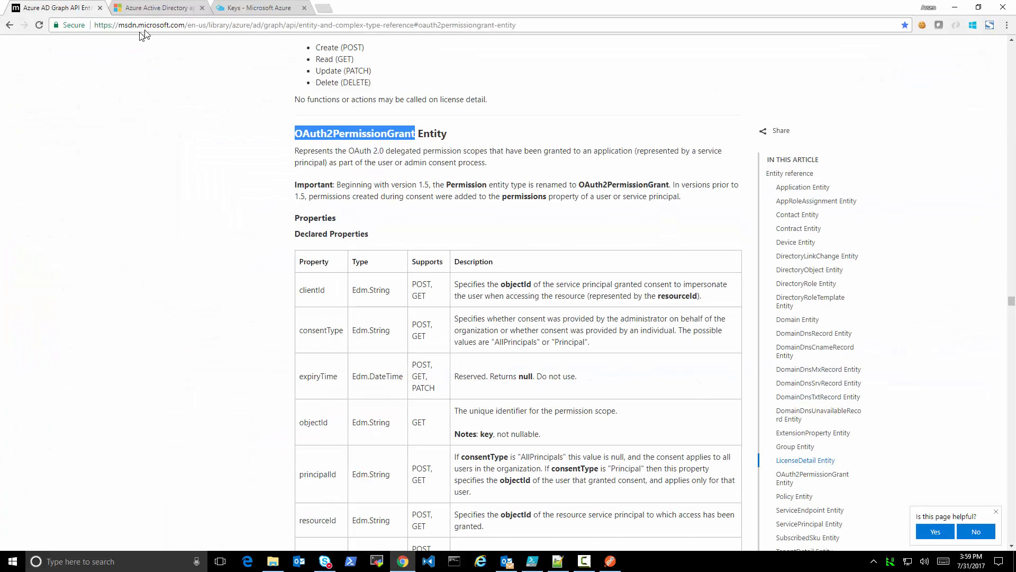
click(158, 10)
click(230, 9)
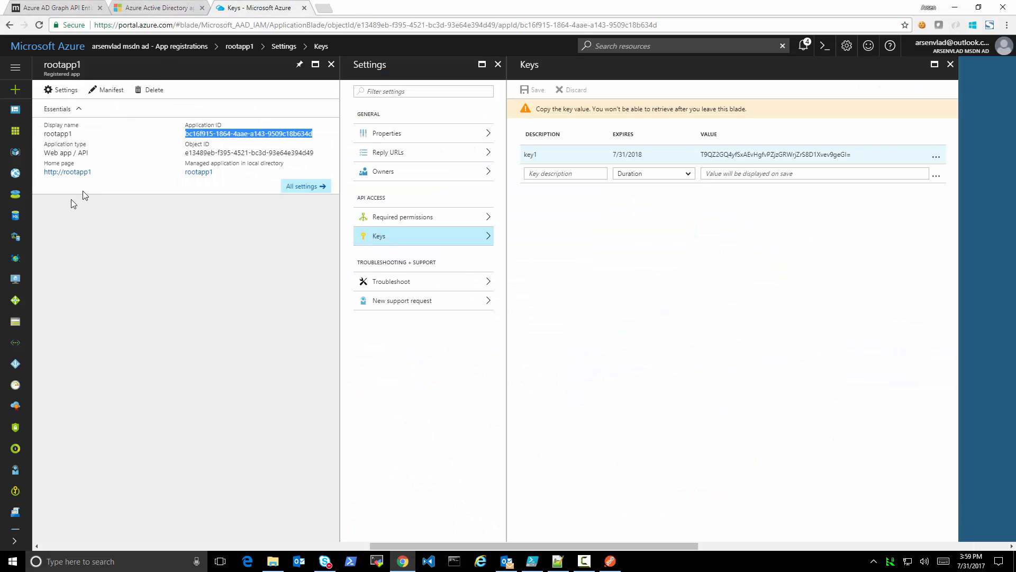
click(331, 64)
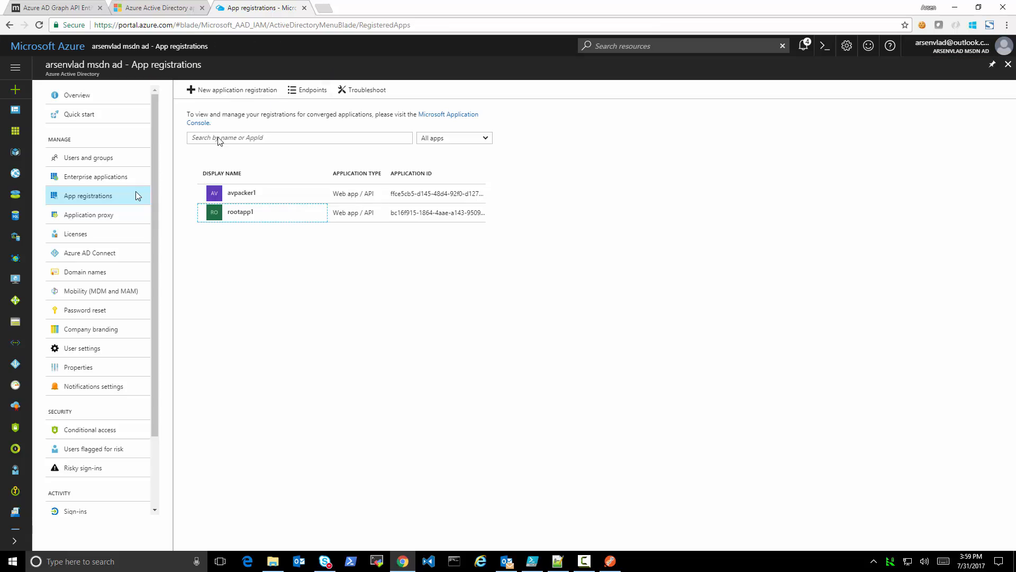
click(85, 157)
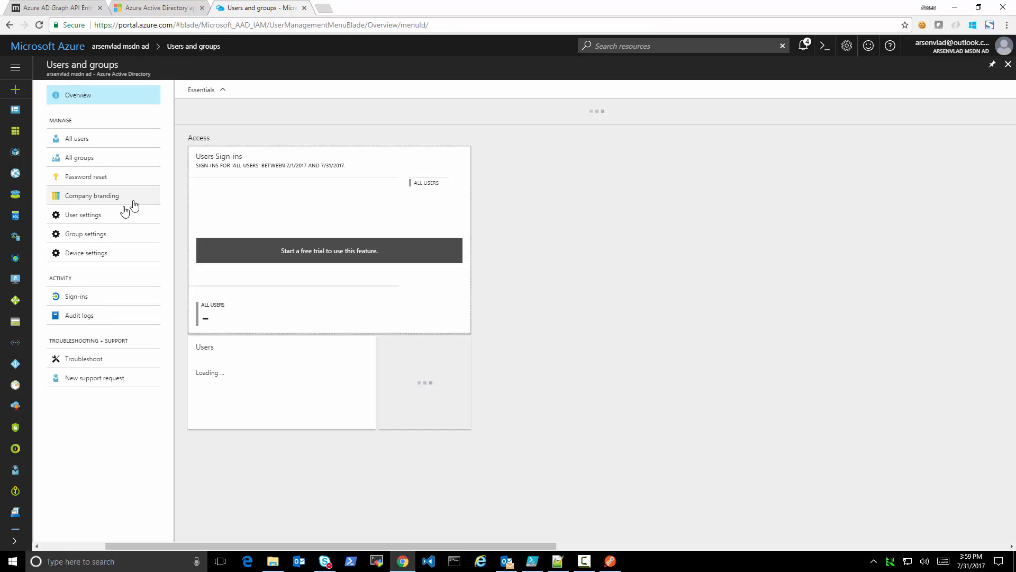
click(98, 158)
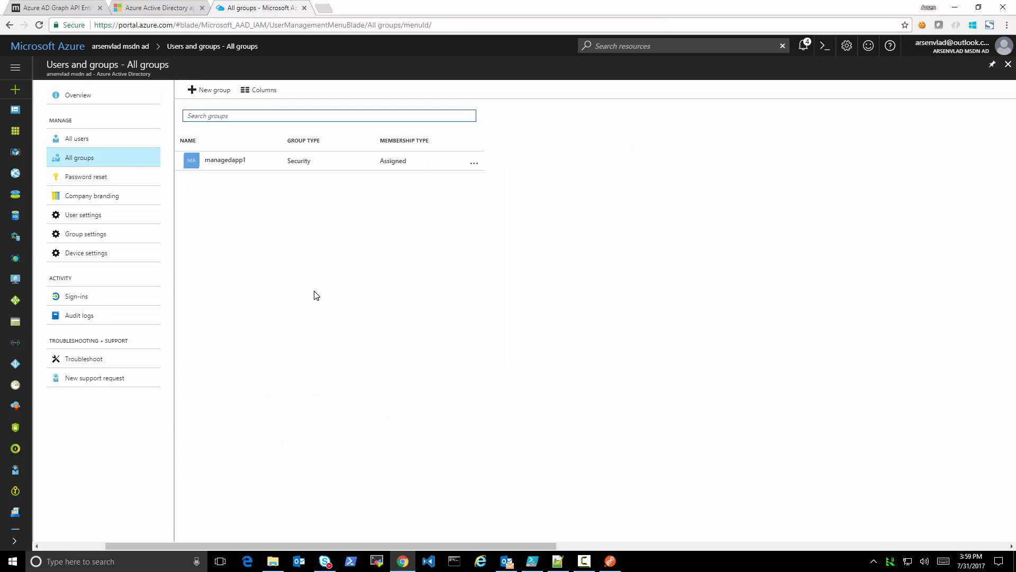
click(83, 158)
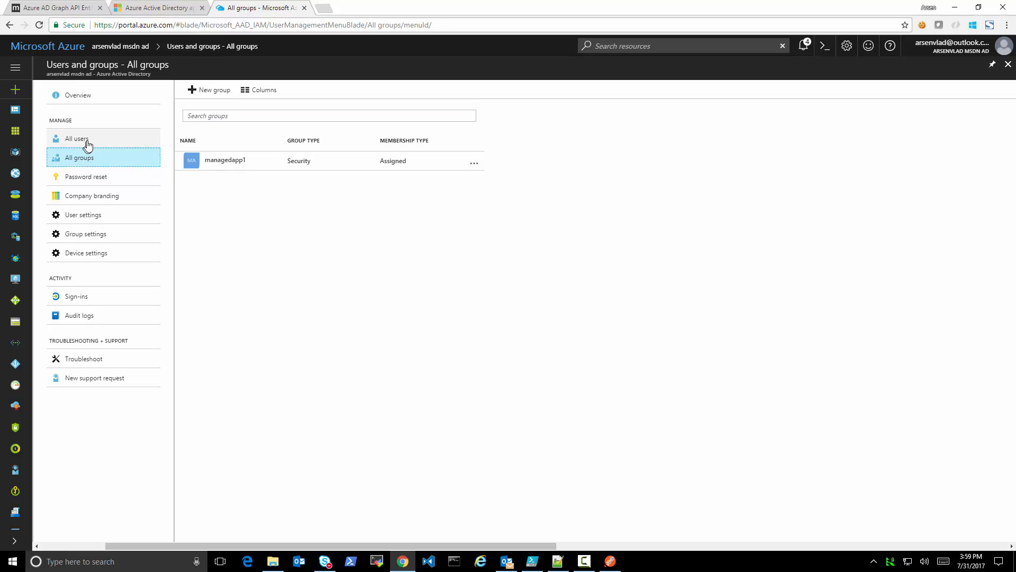
click(87, 140)
click(83, 157)
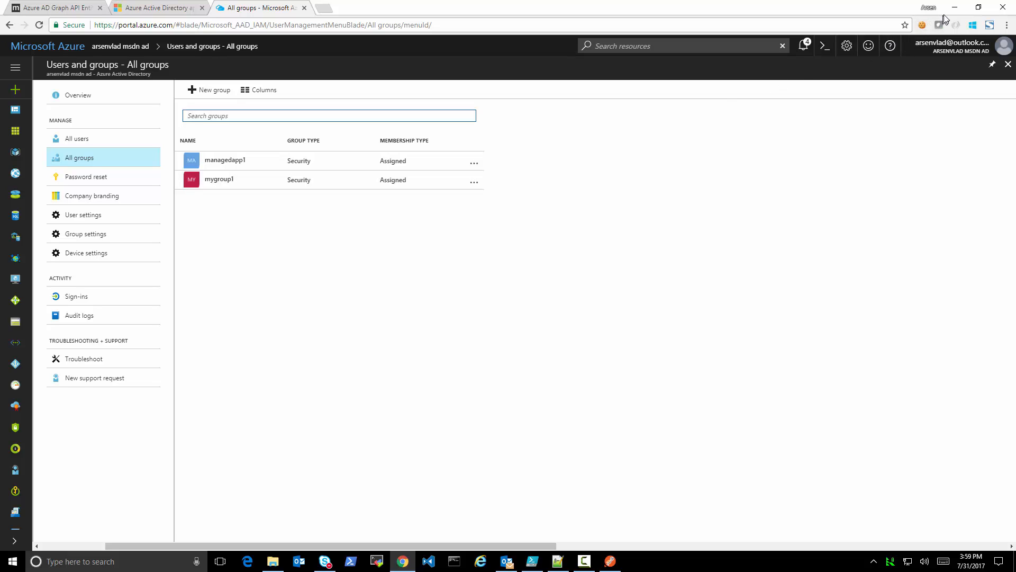
Back in Postman, copy the new group's objectId from the response and substitute it for the group ID in the Delete Group request URL
click(610, 561)
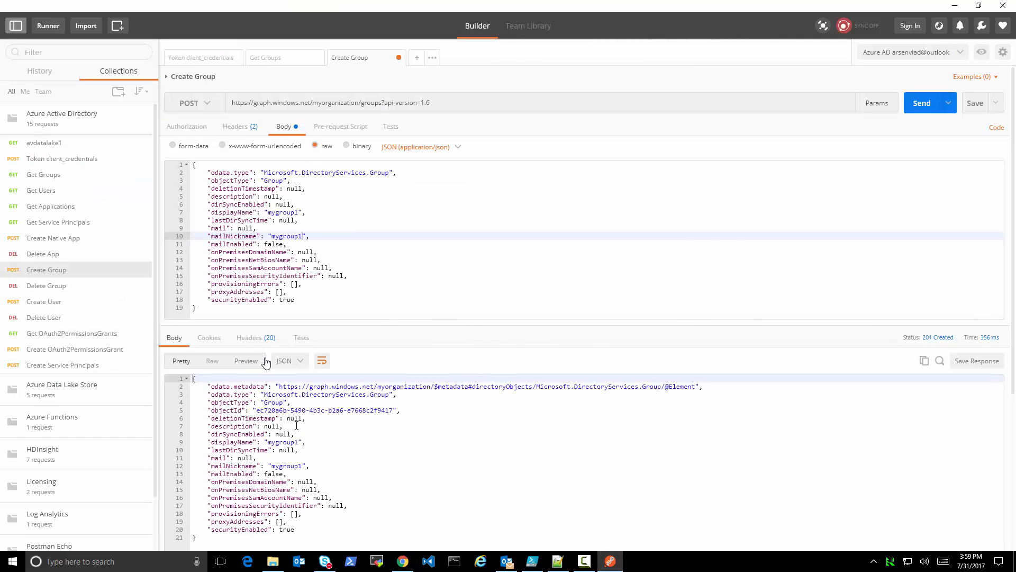
click(257, 411)
drag(276, 413, 393, 408)
key(ctrl+c)
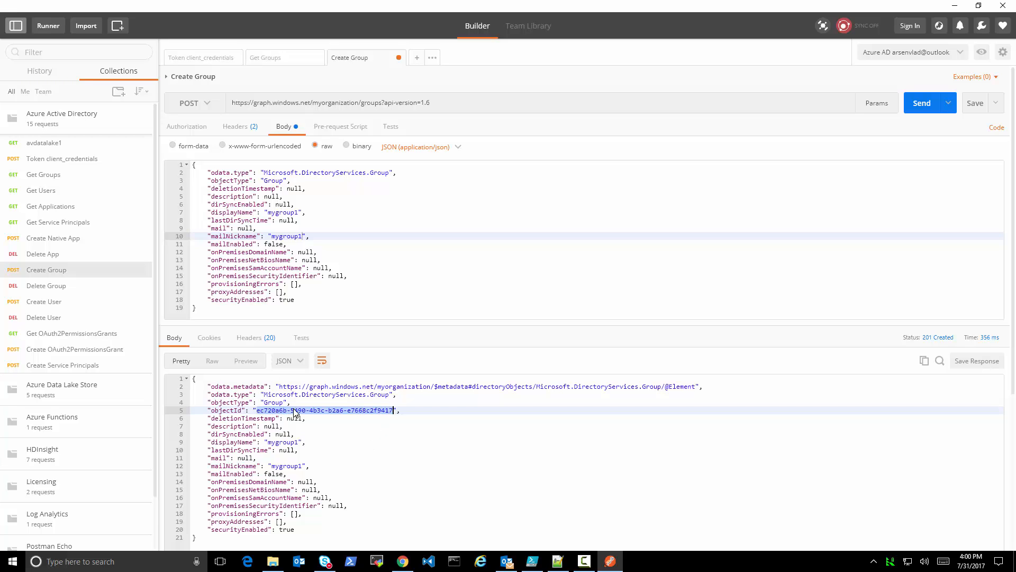
click(46, 289)
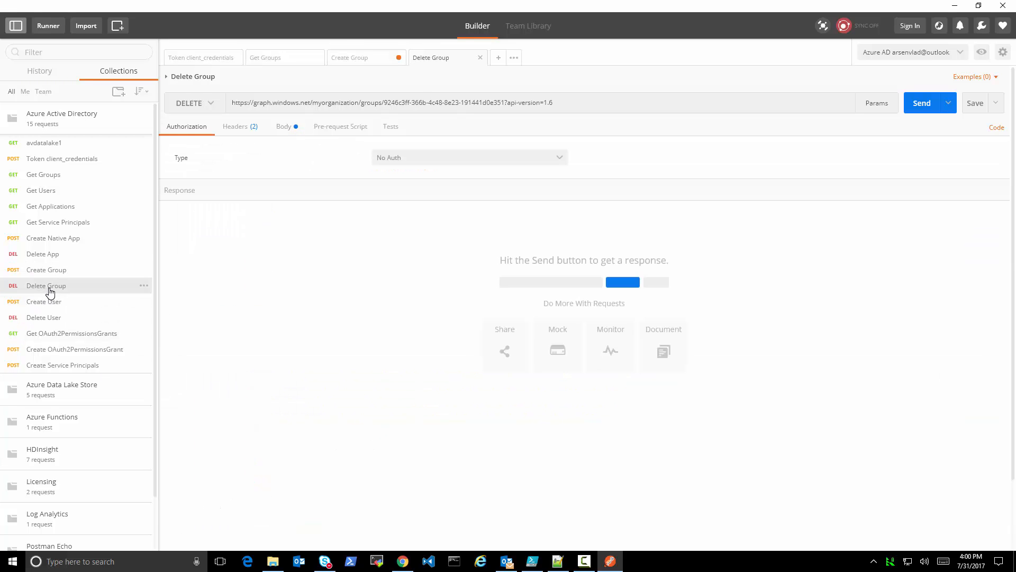
drag(384, 104, 504, 108)
key(ctrl+v)
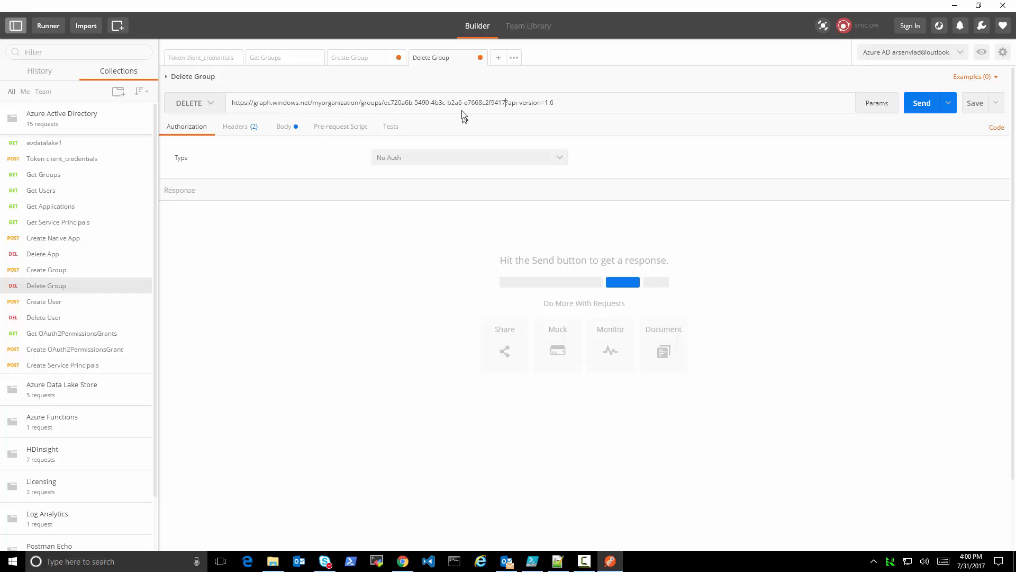
Review the Delete Group headers and body, try to delete mygroup1 by sending the request, and compare the response with the portal's group list
click(249, 127)
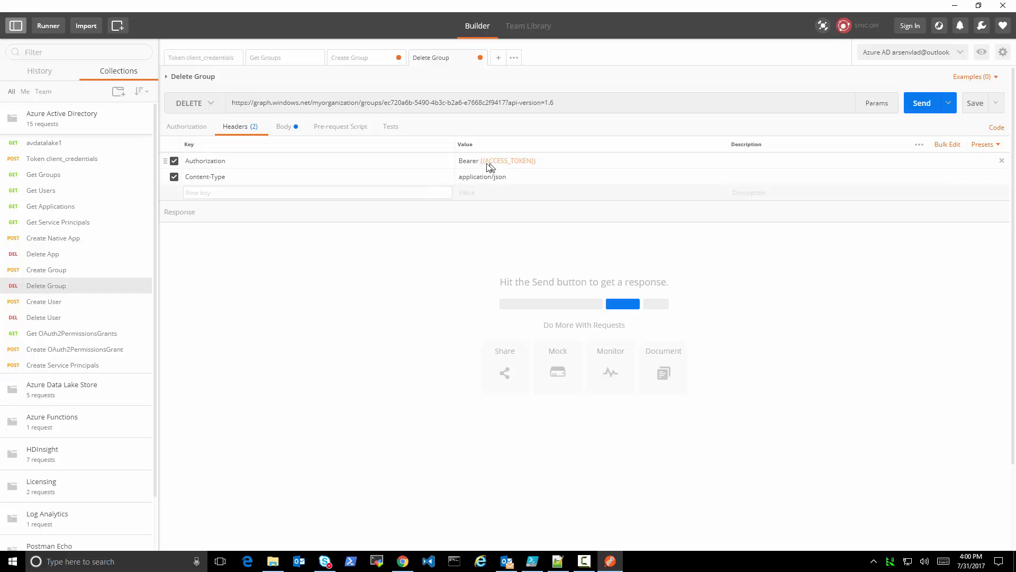
click(284, 127)
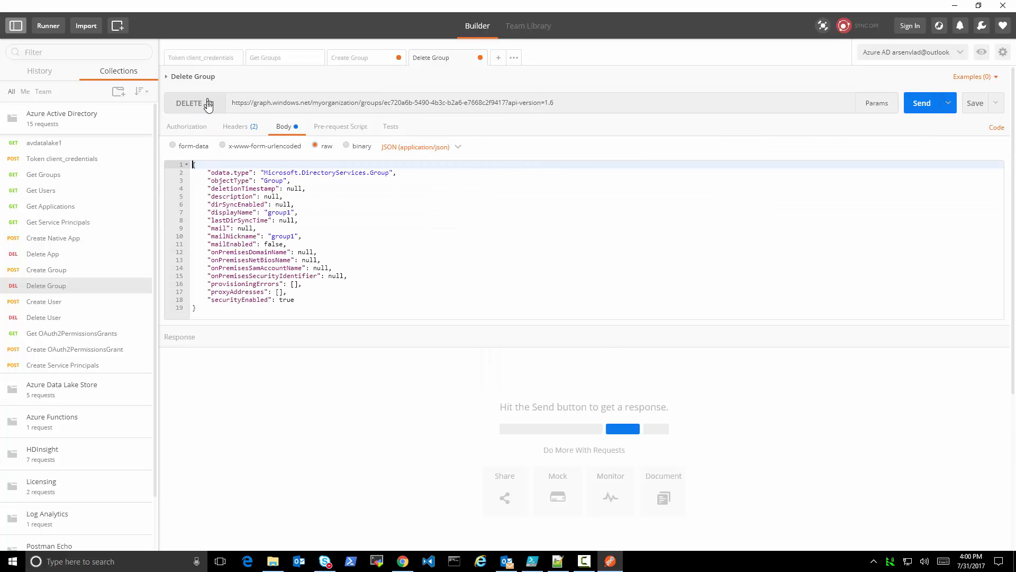
click(920, 104)
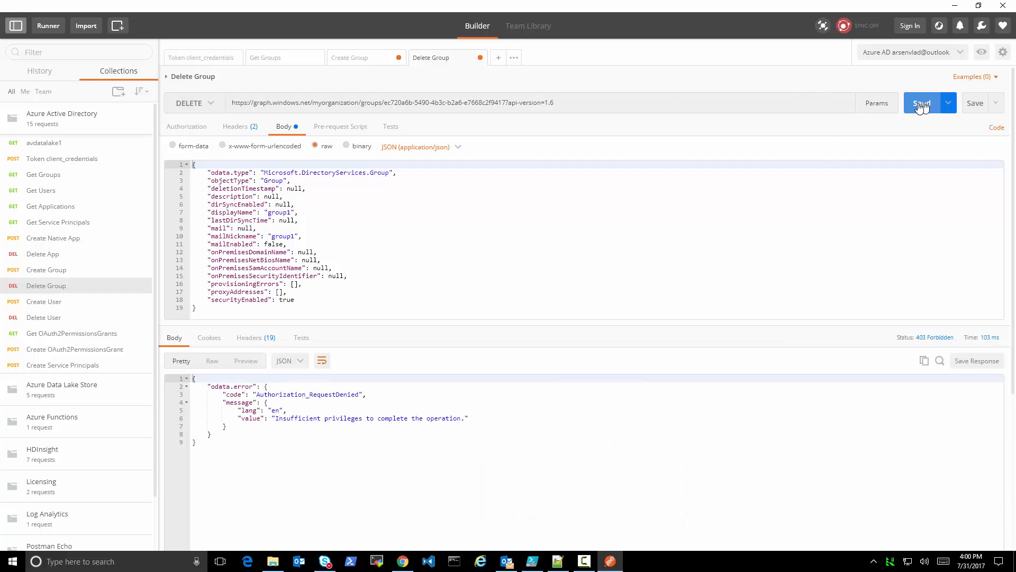
drag(277, 422, 458, 419)
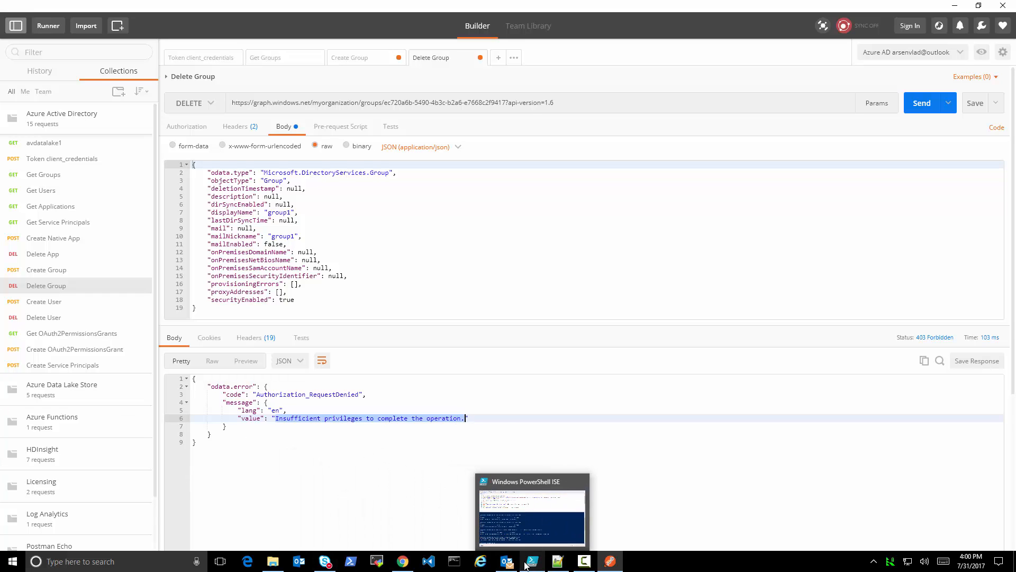
click(403, 553)
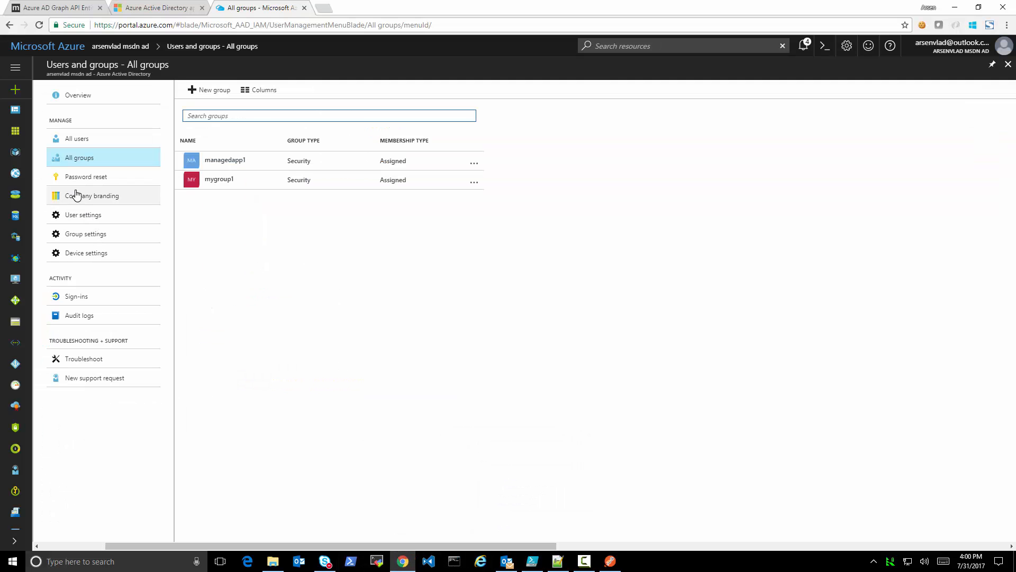
click(957, 10)
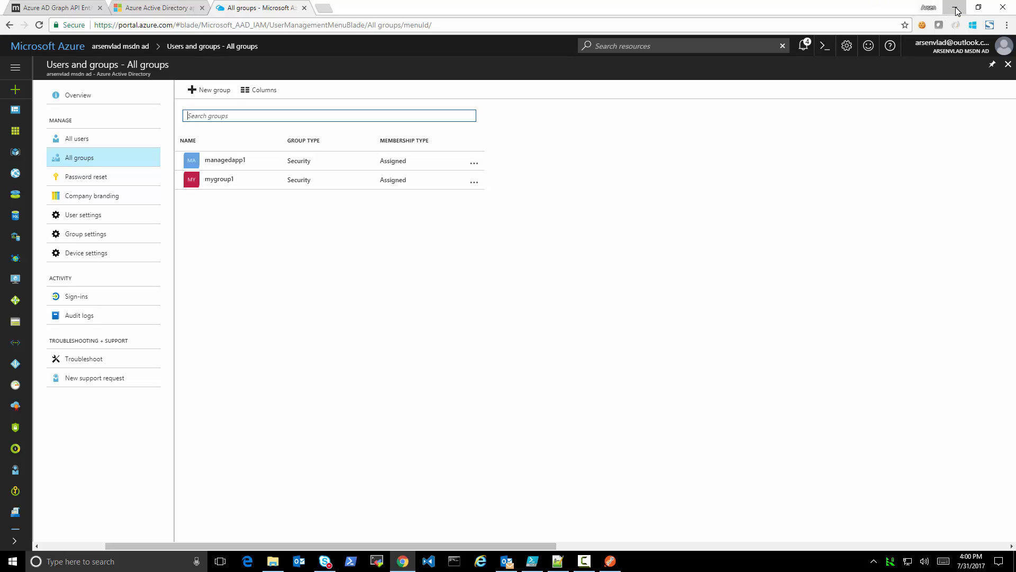
Switch to PowerShell ISE, change the service principal search string to "rootapp", run the two $sp lines, and highlight the returned ObjectId
click(537, 565)
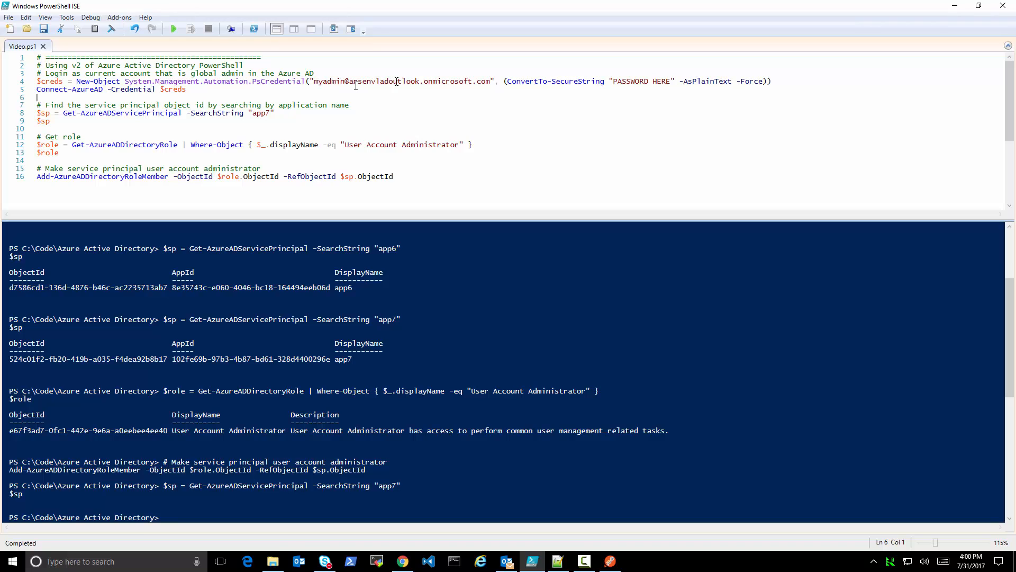
double_click(257, 114)
text(rootapp)
key(Home)
key(shift+Down)
key(shift+Down)
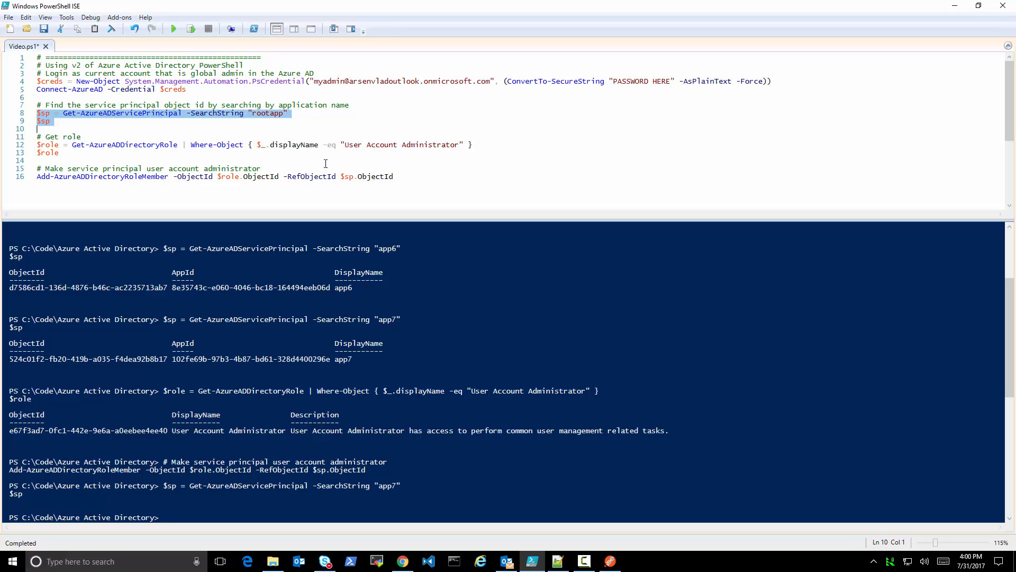
click(192, 29)
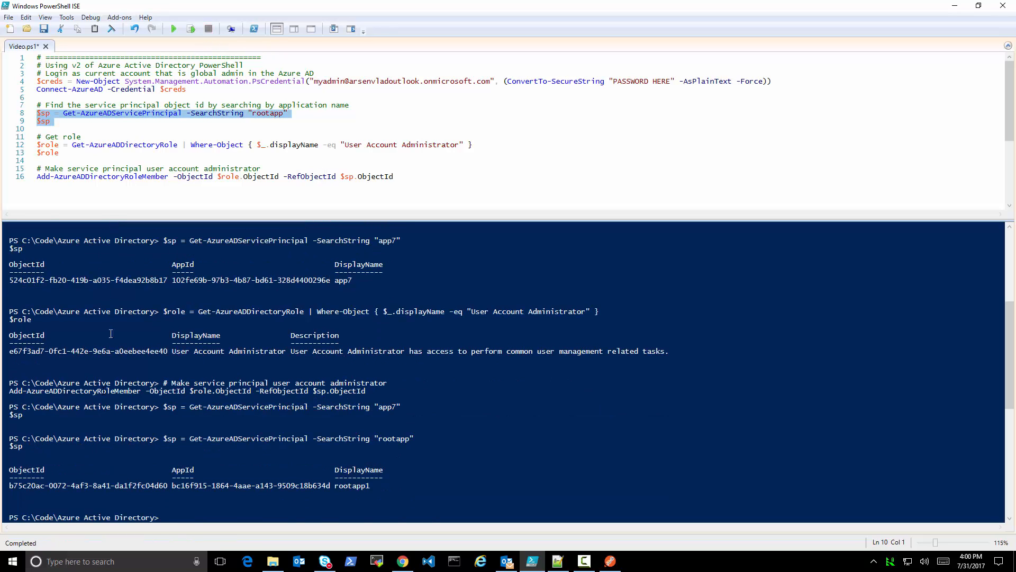
click(151, 484)
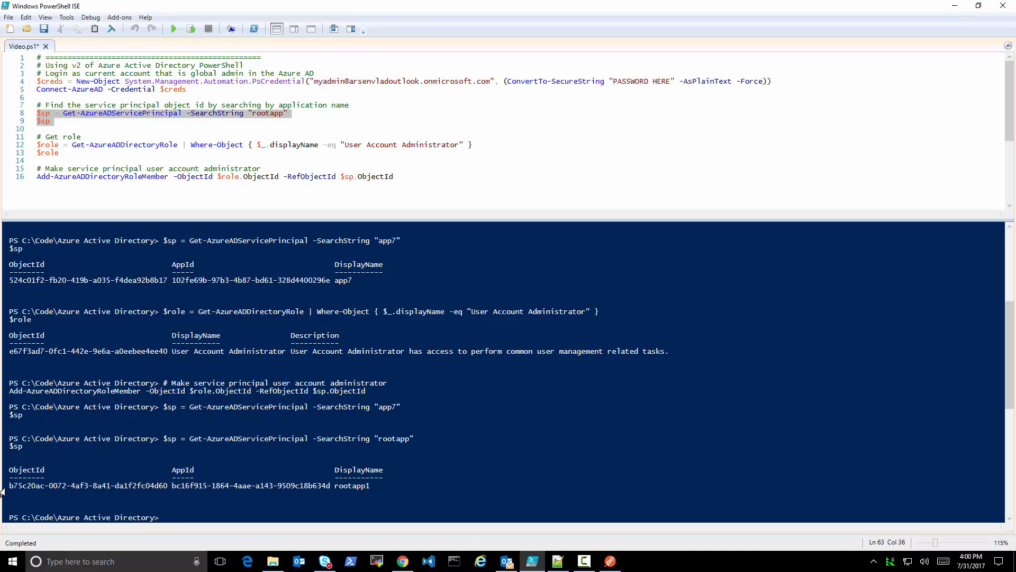
drag(9, 485, 165, 485)
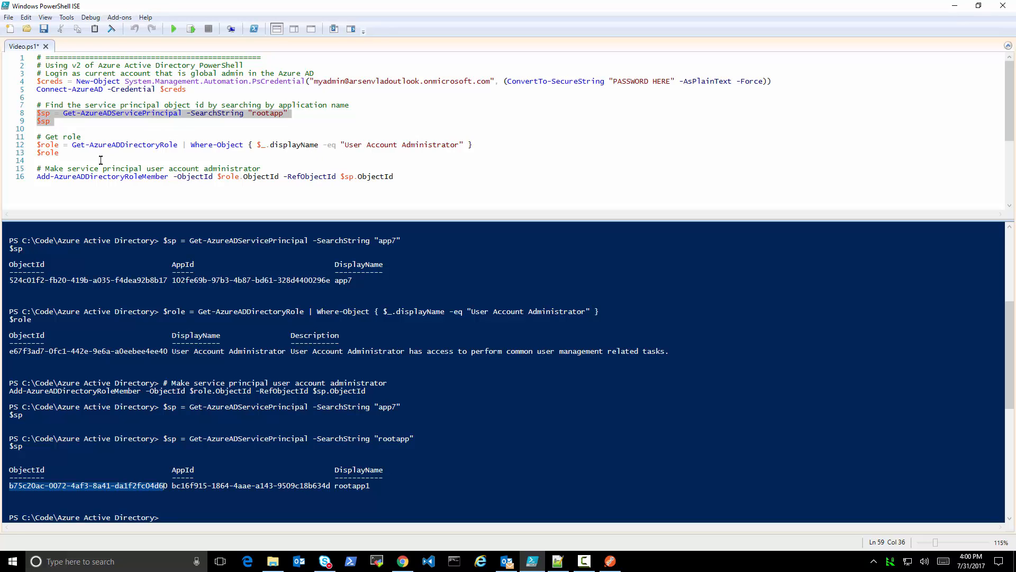
Run the two script lines that store the User Account Administrator directory role in $role and output it
click(154, 153)
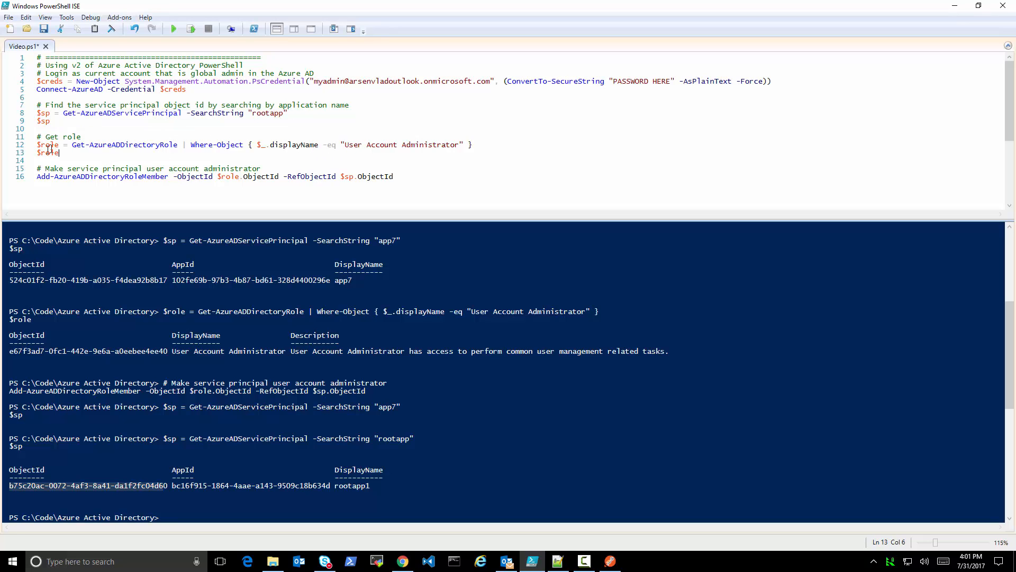
drag(78, 154, 25, 144)
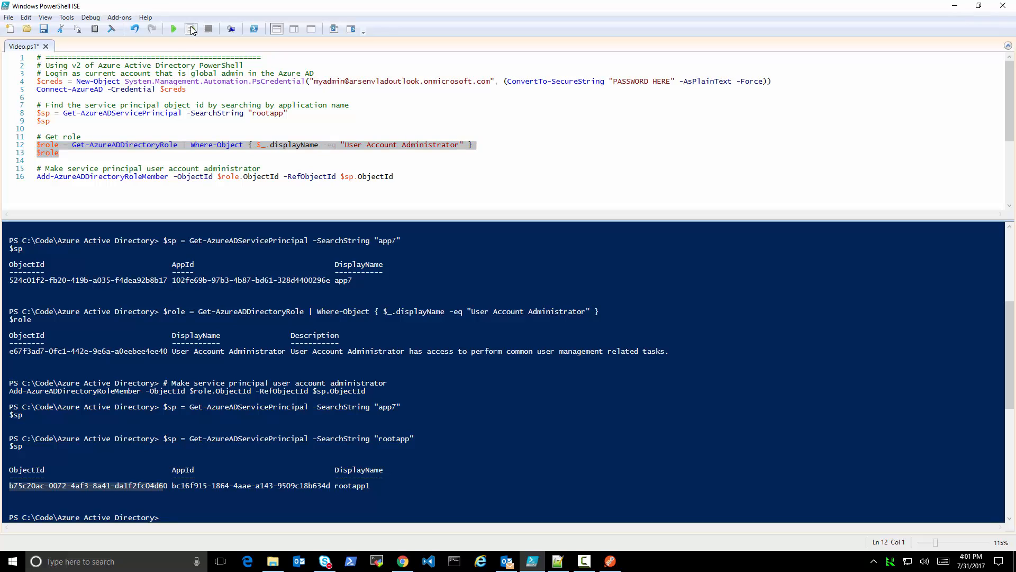
click(191, 29)
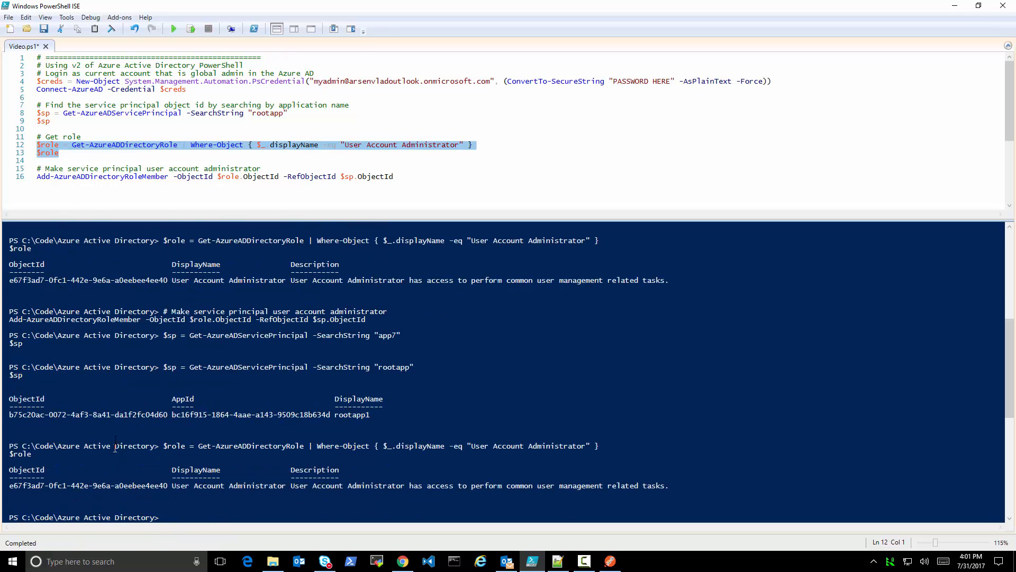
Run the Add-AzureADDirectoryRoleMember line to make the service principal a user account administrator, and return to Postman
drag(415, 176, 12, 185)
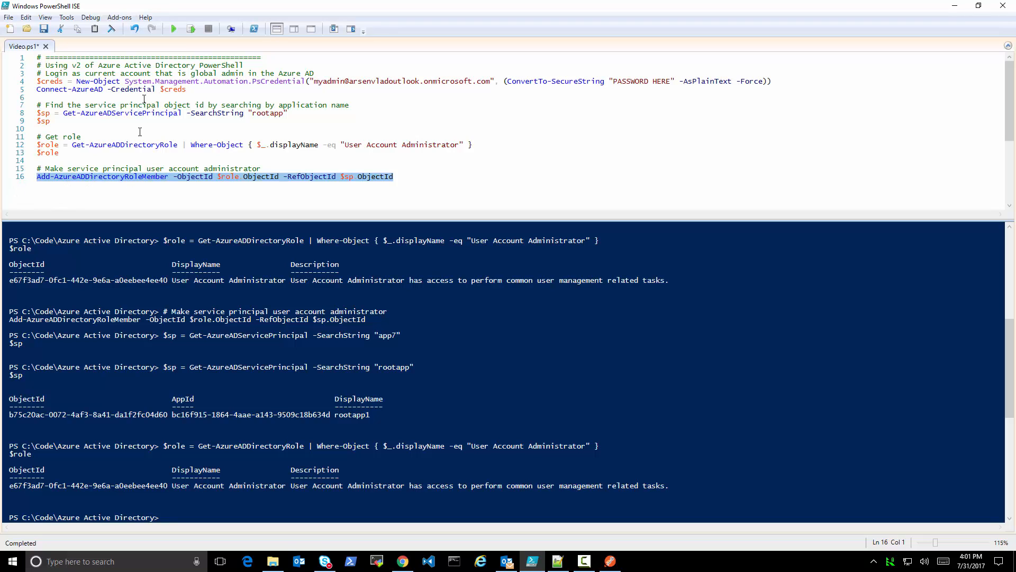
click(191, 29)
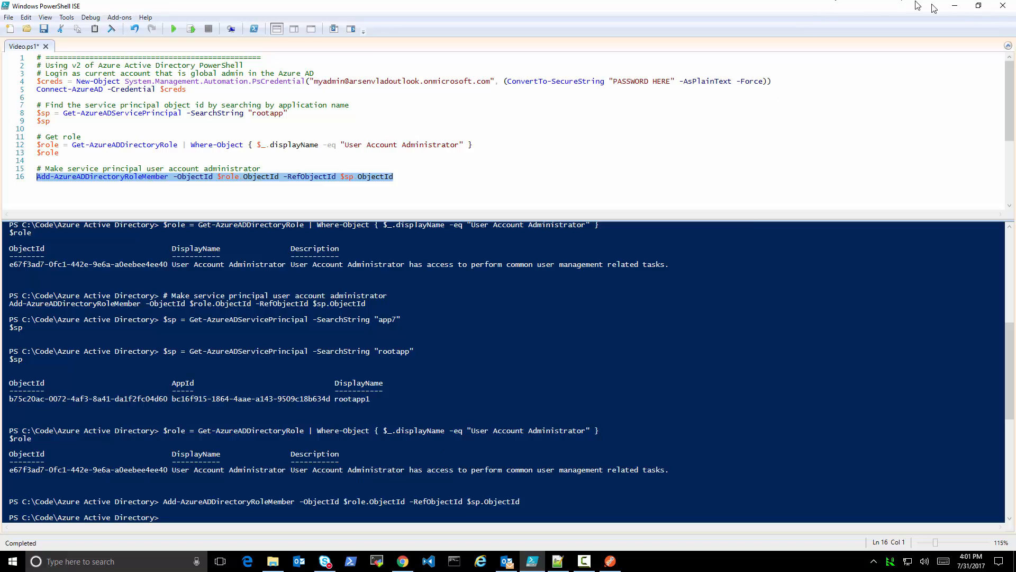
click(955, 6)
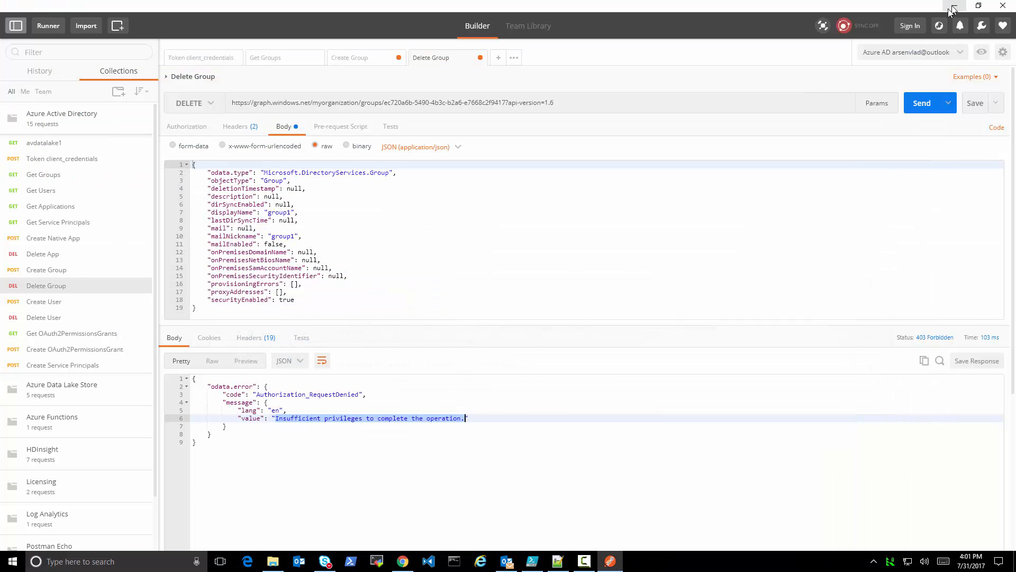
Try again to delete the group by resending the Delete Group request
click(560, 260)
click(919, 104)
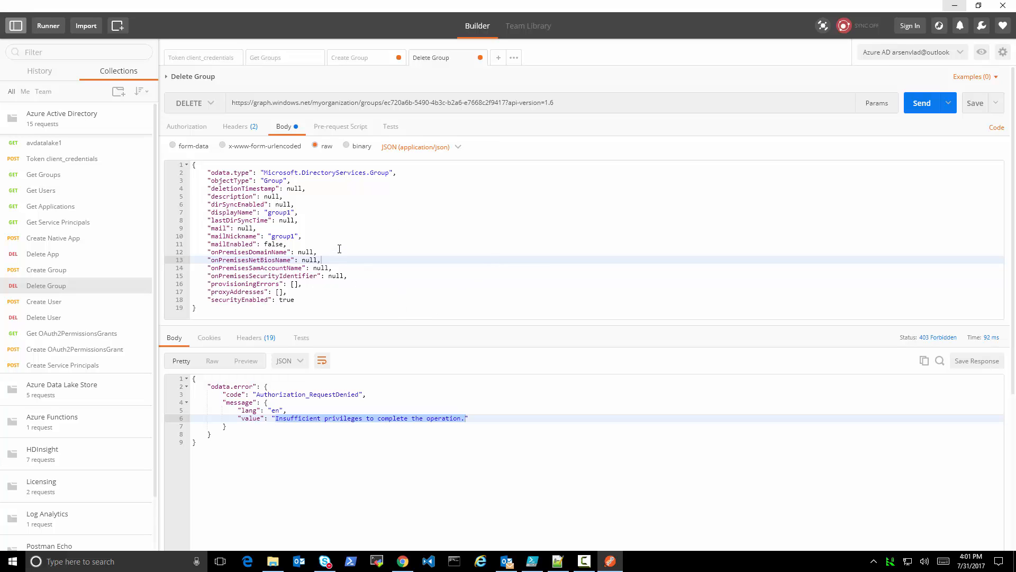
Request a fresh access token with the Token client_credentials request, and retry the Delete Group request with it
click(82, 159)
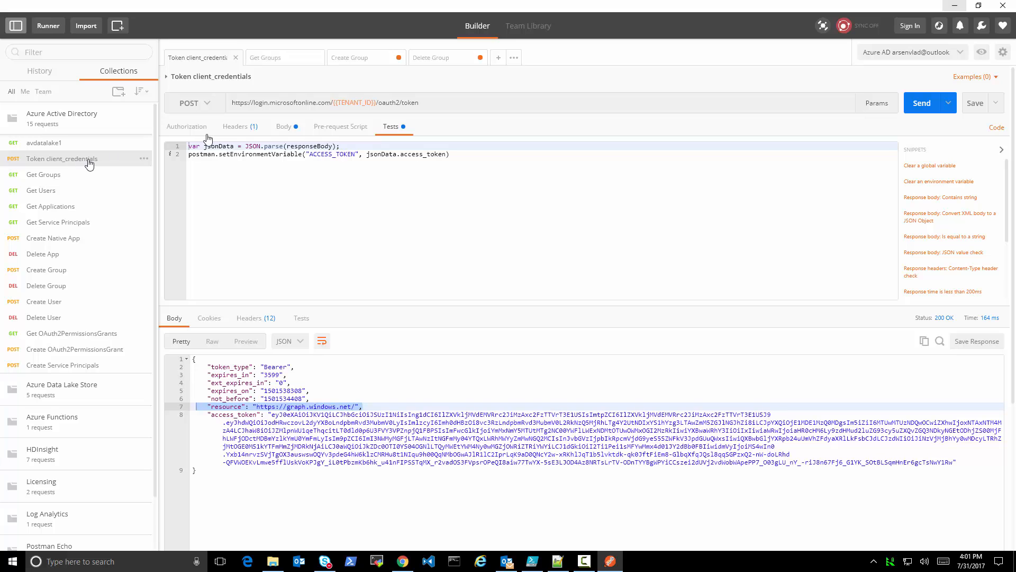
click(284, 130)
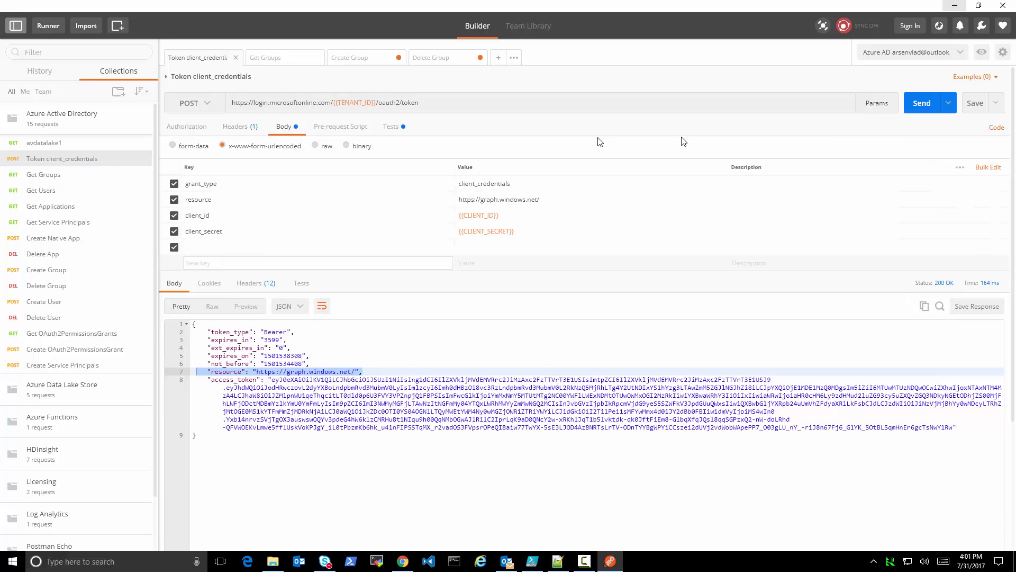
click(920, 108)
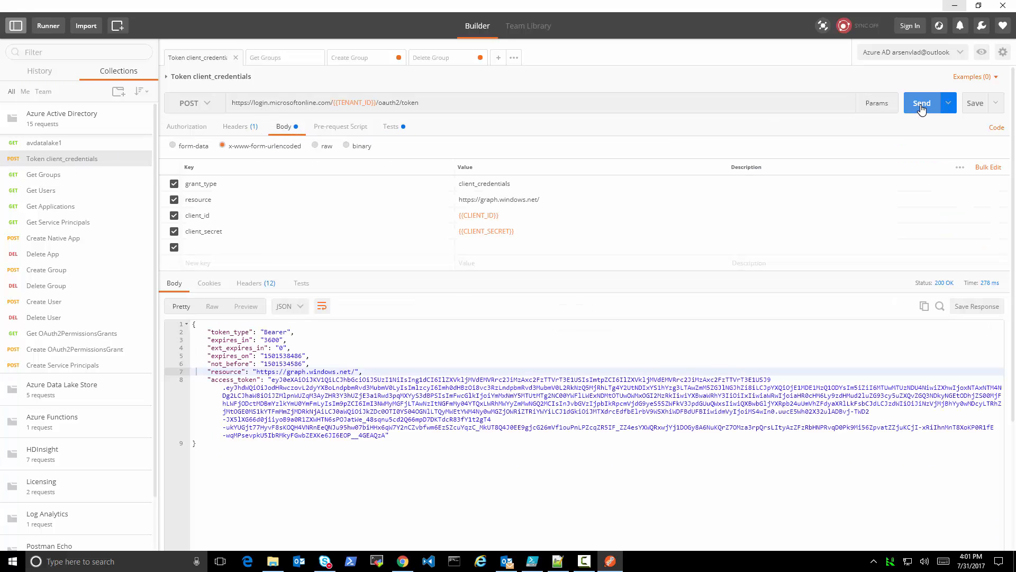
click(446, 61)
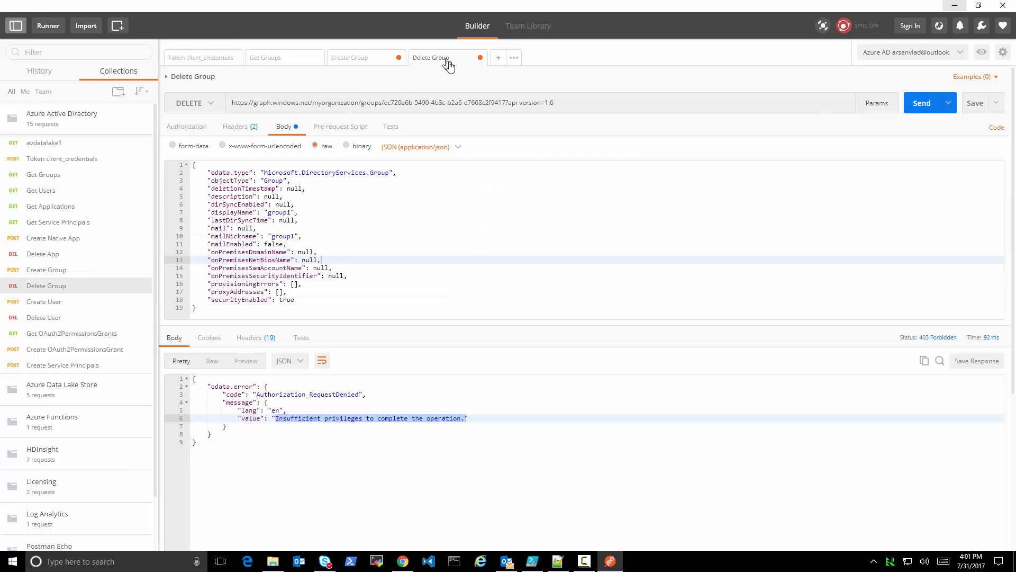
click(920, 104)
Close the Delete Group and Create Group requests without saving their changes, and close Get Groups as well
click(479, 60)
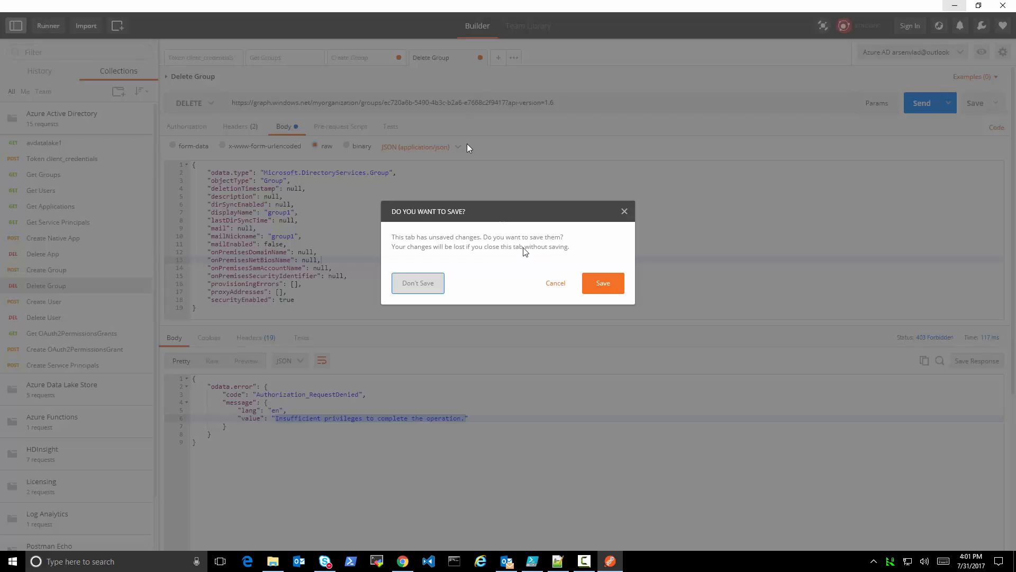
click(556, 285)
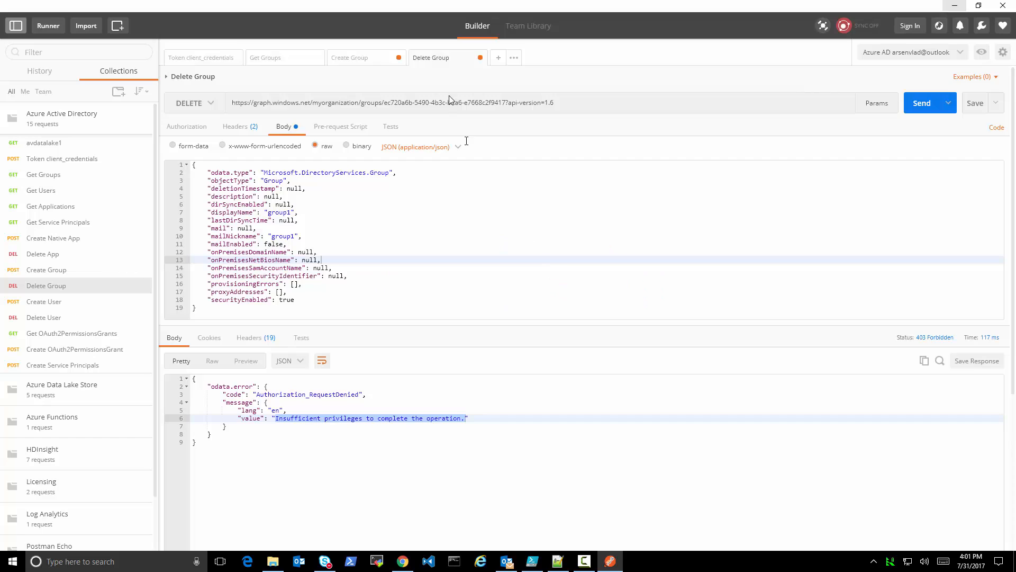
click(480, 60)
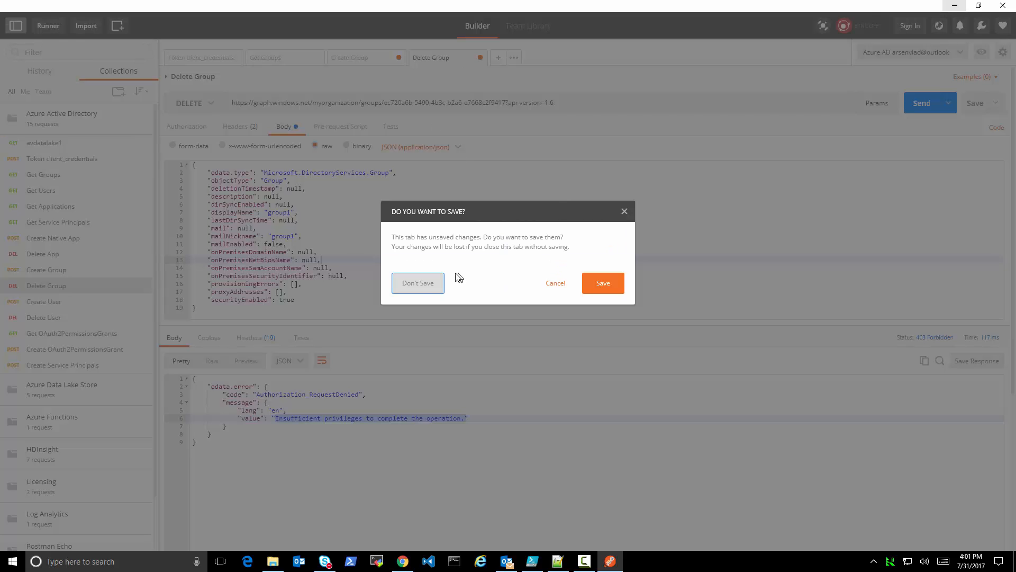
key(Return)
click(399, 57)
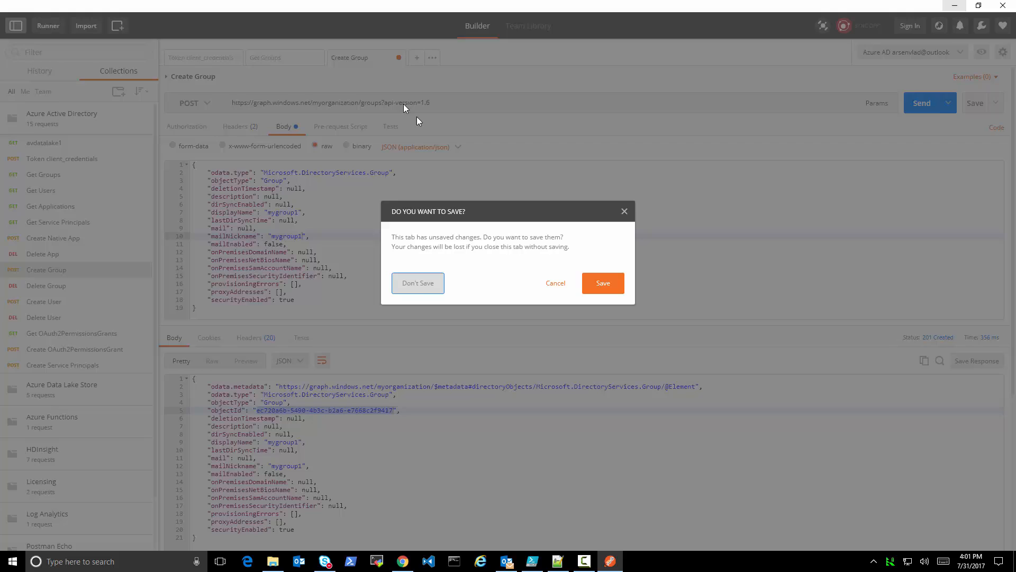
click(422, 286)
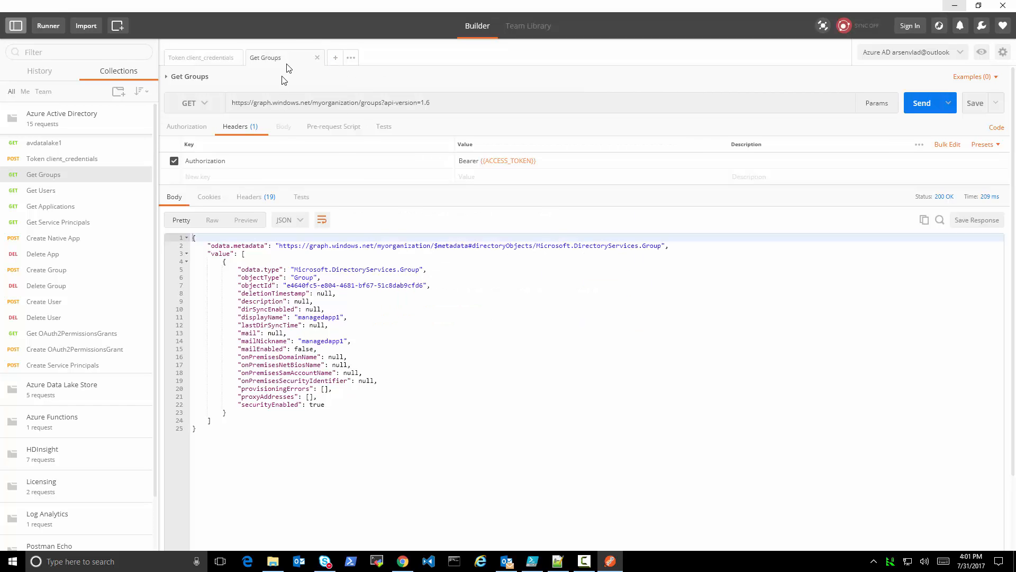
click(318, 58)
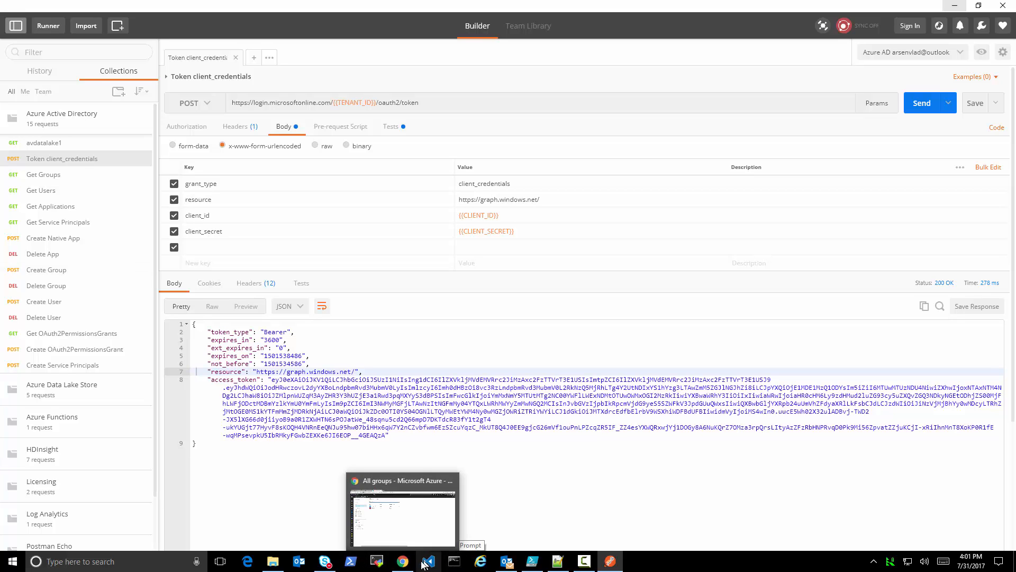
Switch to the Azure portal in Chrome, leave the groups list for App registrations, and open the new application registration form
click(402, 561)
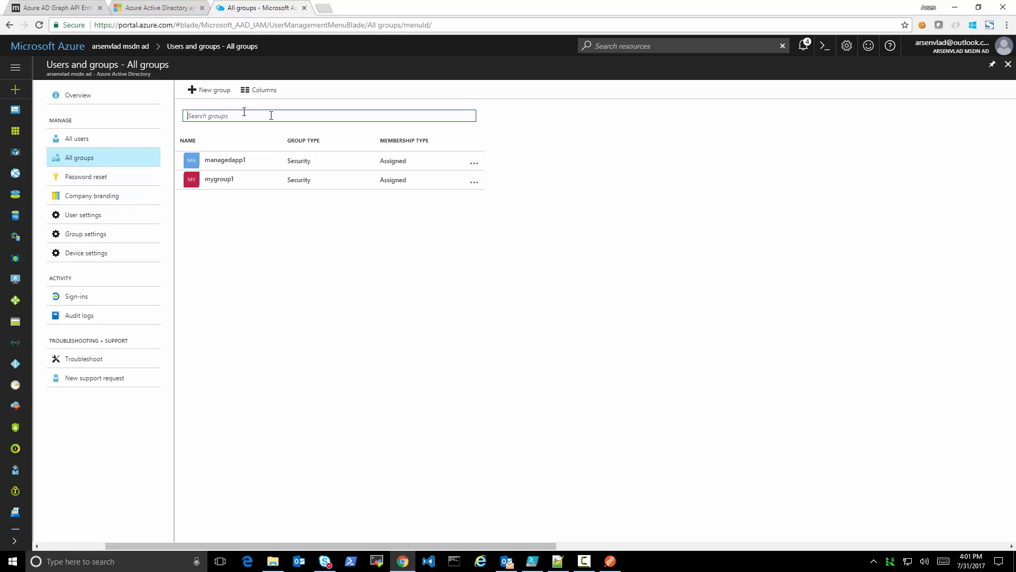
click(1008, 64)
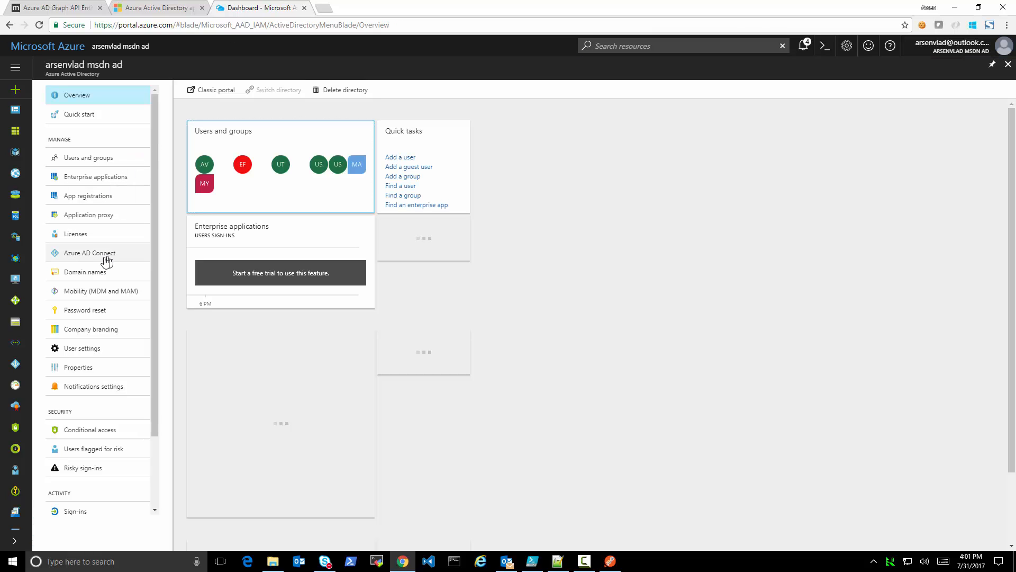
click(95, 203)
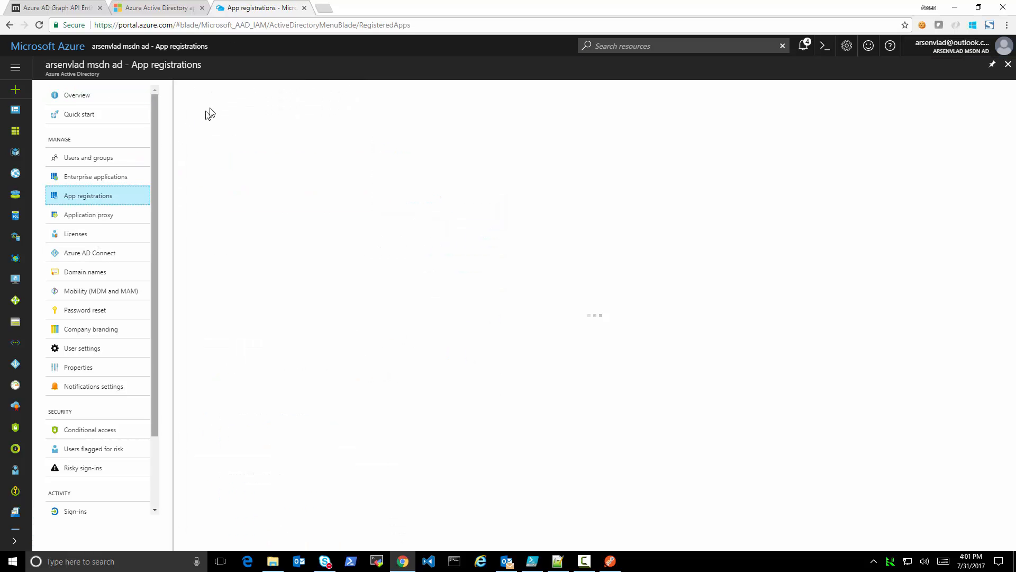
click(220, 89)
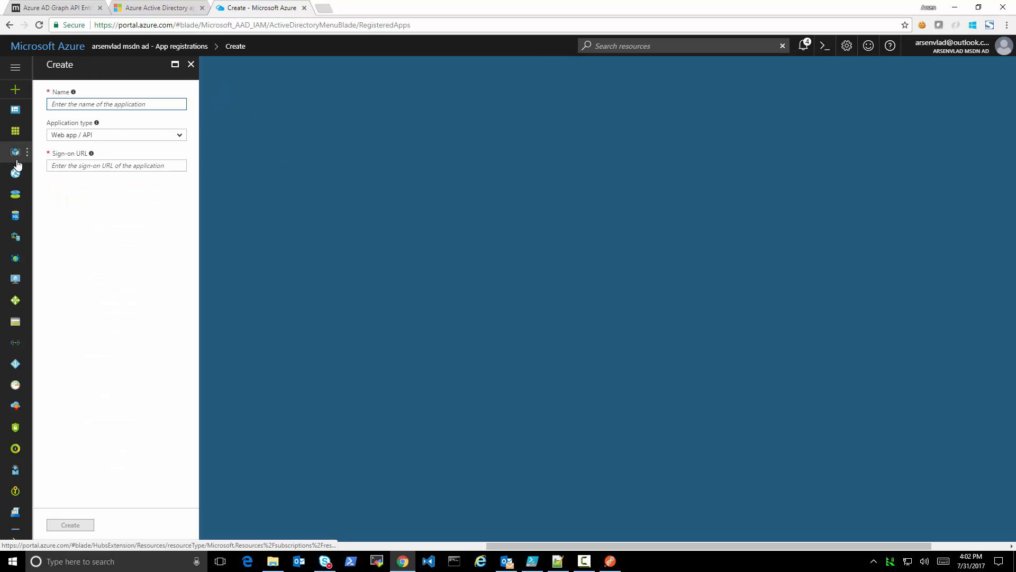
Consult the Microsoft Press article on consent and delegated permissions, and return to the portal's application registration form
click(140, 8)
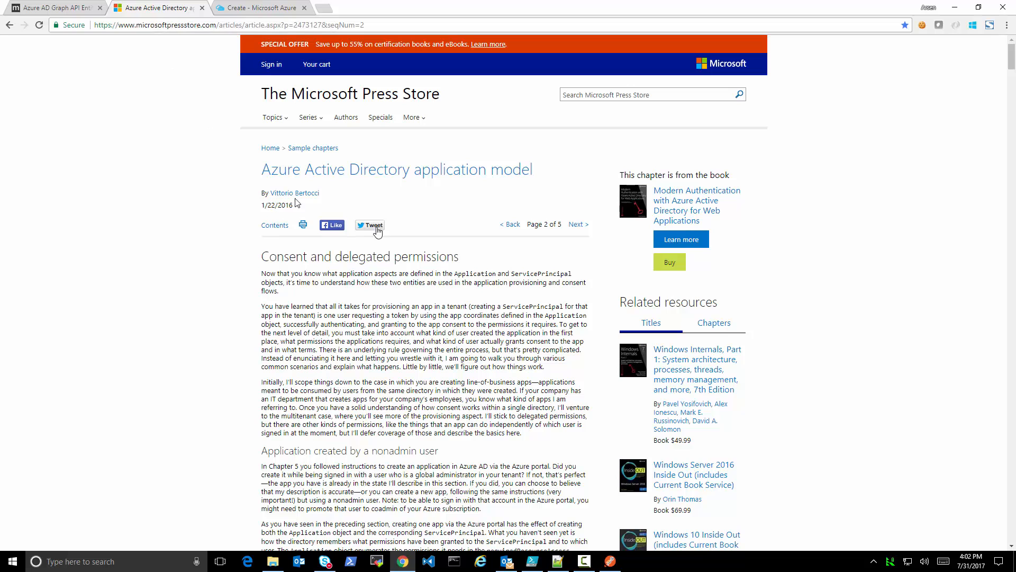
scroll(394, 370, down, 3)
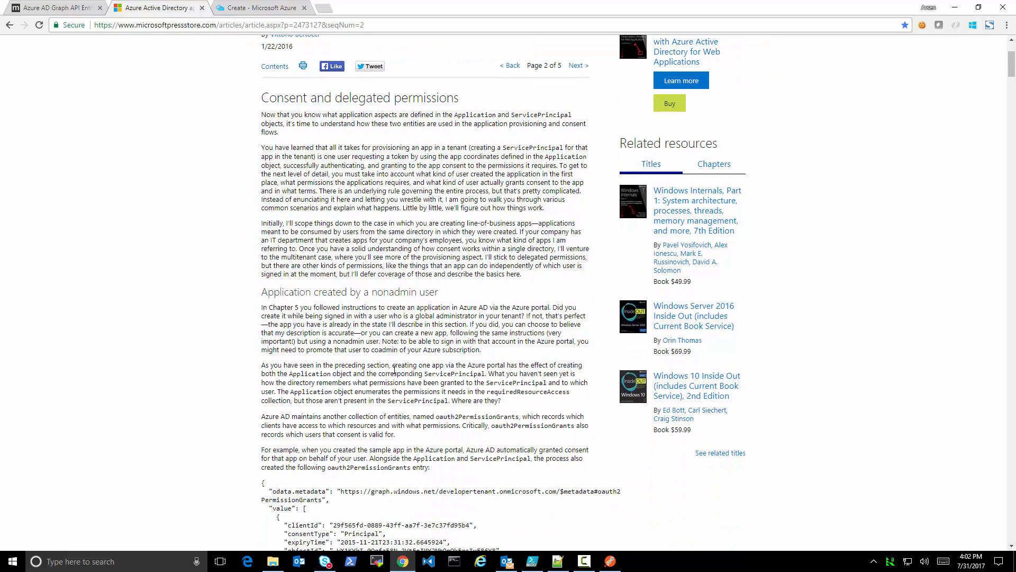
click(257, 9)
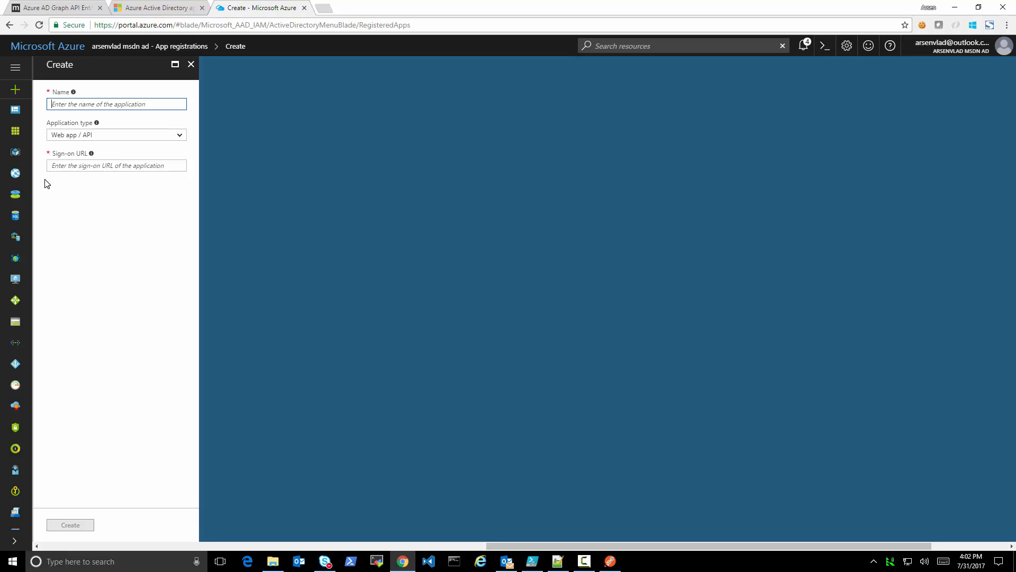
Examine the registration form with the Native application type, and close it without creating an application
click(103, 137)
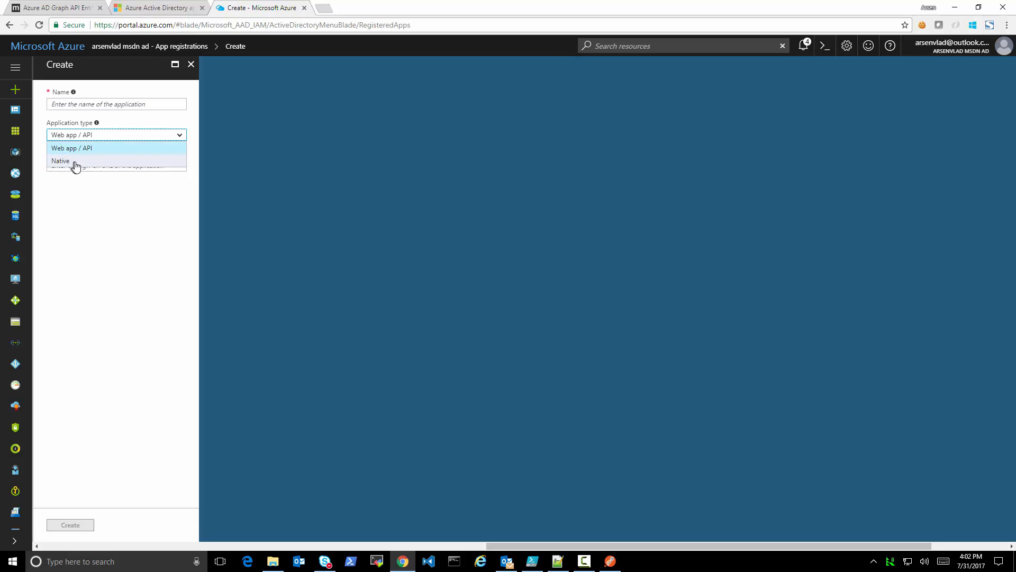
click(75, 162)
mouse_move(98, 129)
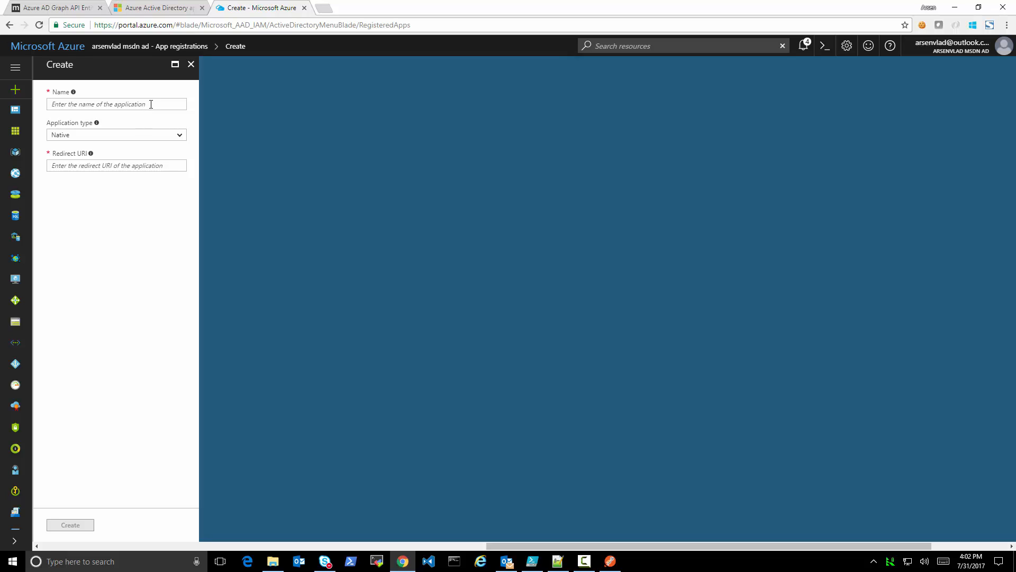
click(189, 66)
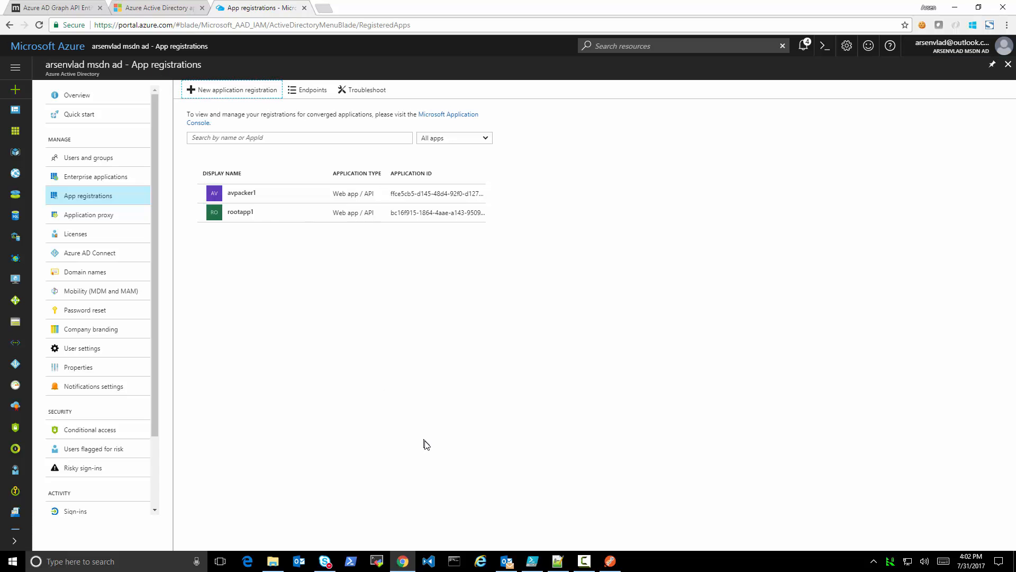
Switch to Postman, send the Get Applications request, and look through the applications in its response
click(610, 561)
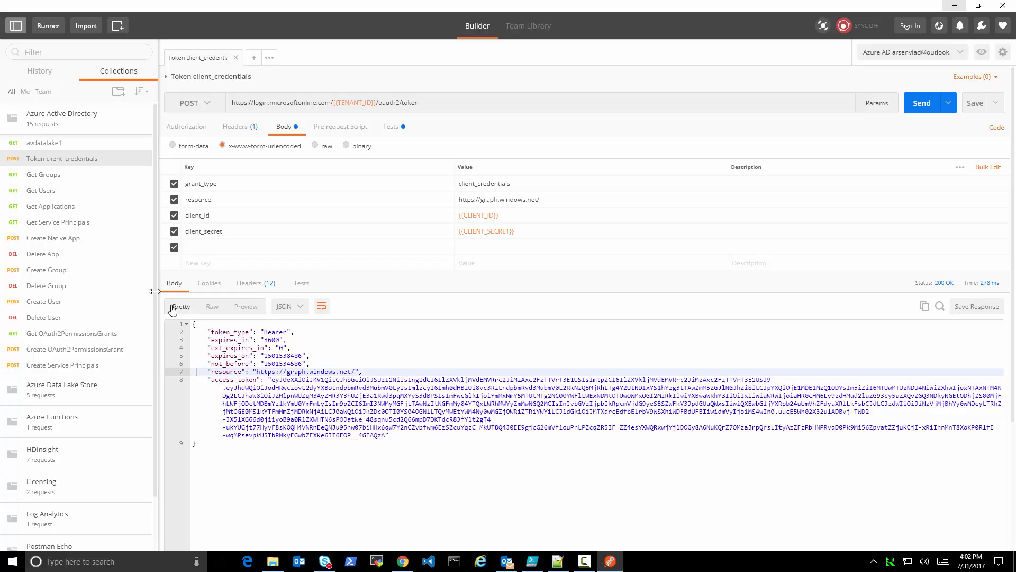
click(63, 208)
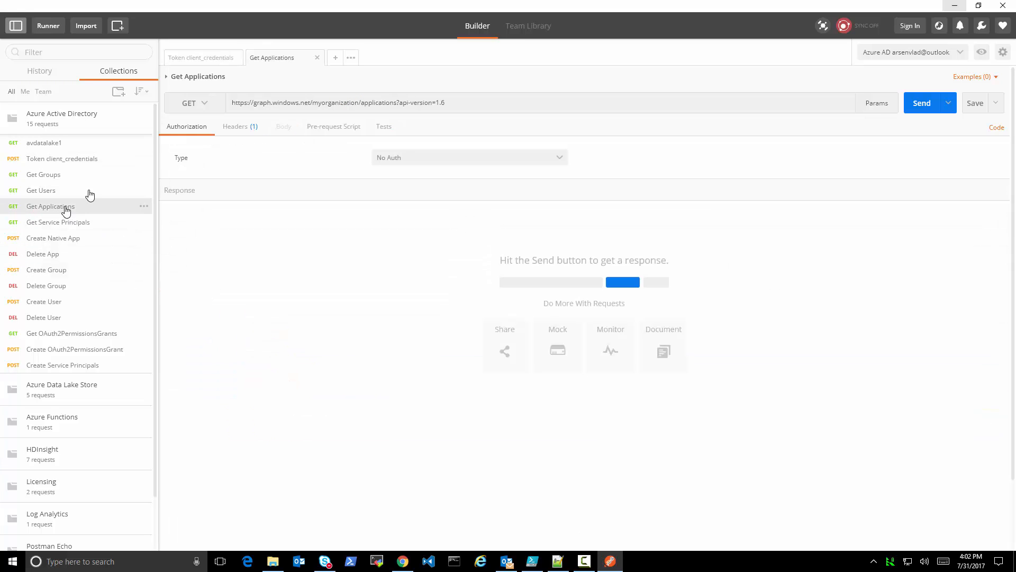
click(921, 103)
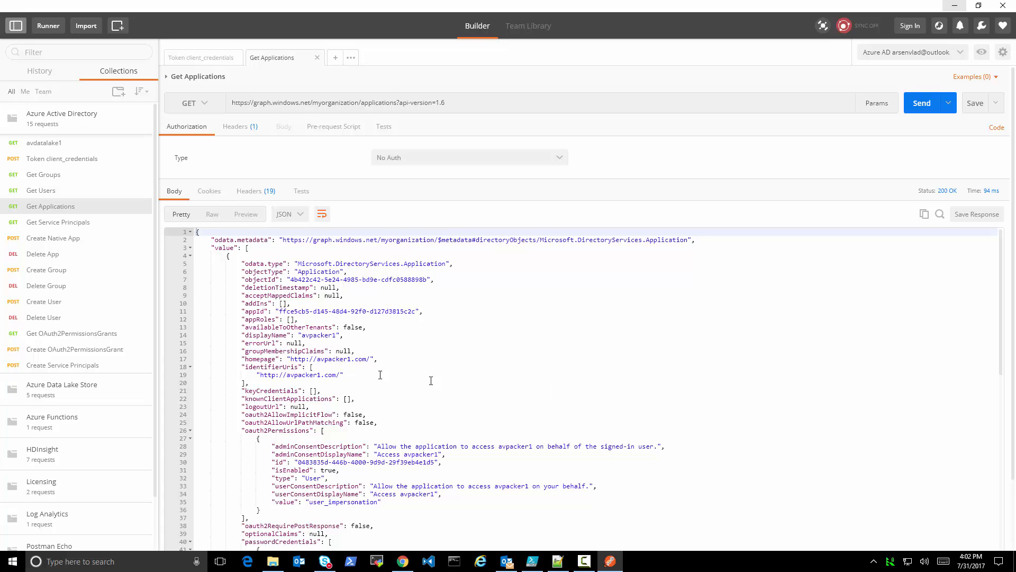
scroll(486, 441, down, 3)
scroll(486, 441, down, 5)
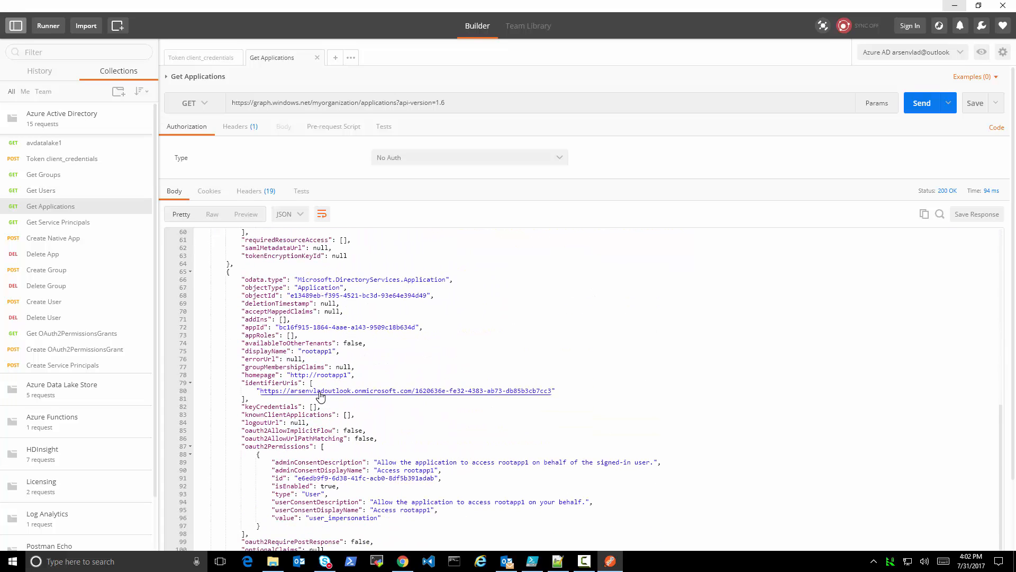
Open the Create Native App request, review its headers, and enlarge the body editor to show the whole JSON
click(78, 242)
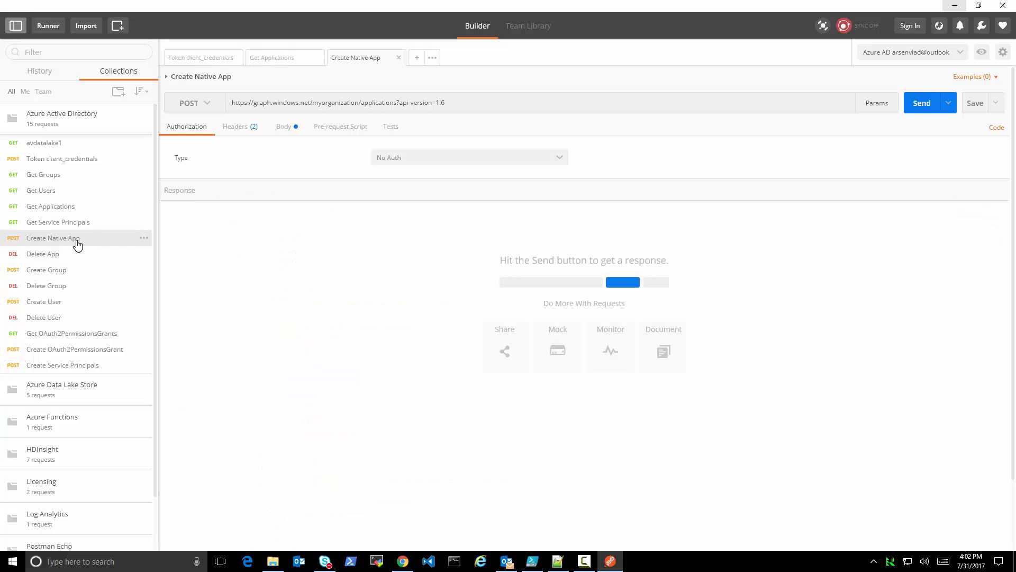
click(241, 128)
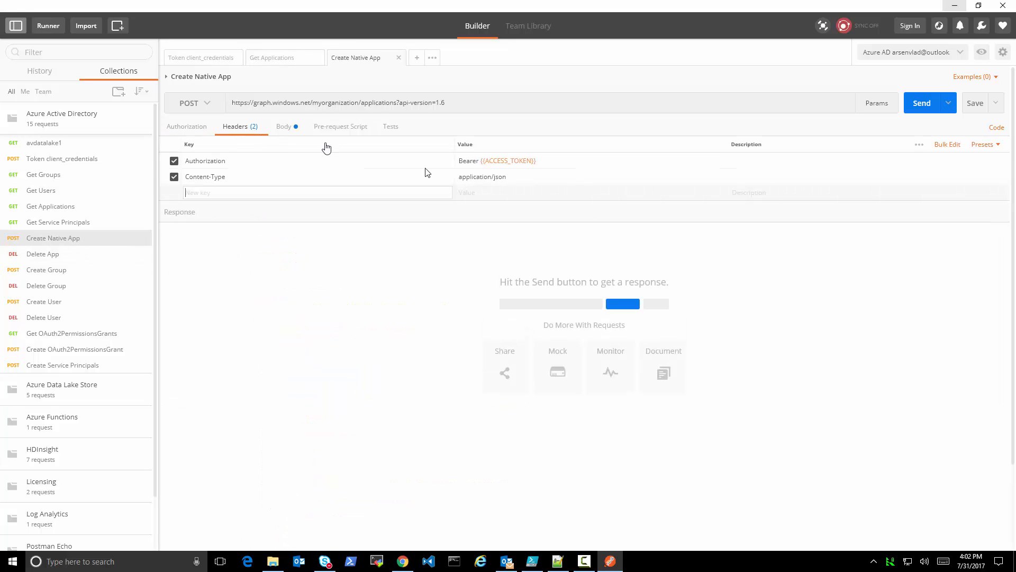
click(284, 127)
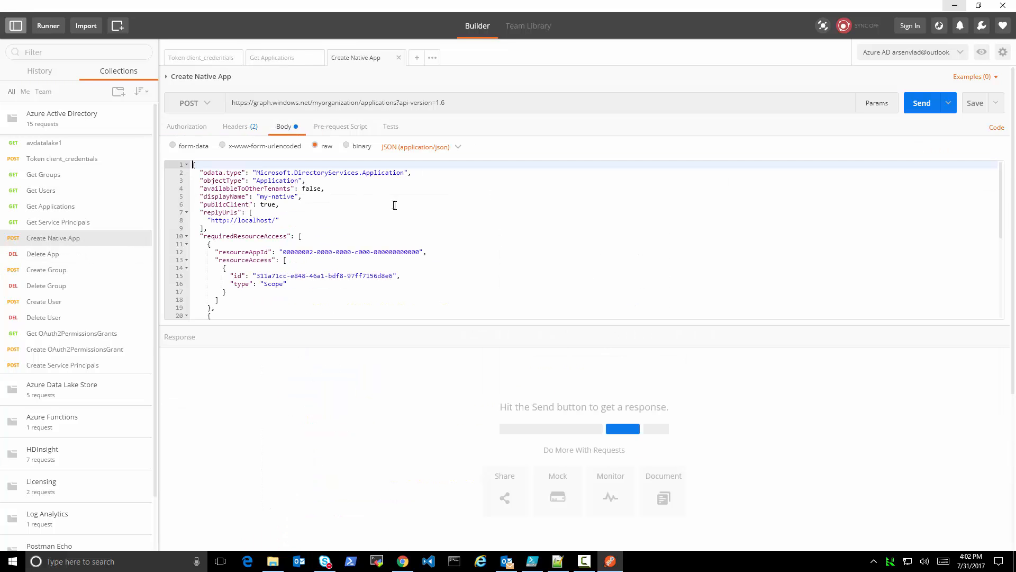
drag(395, 319, 415, 487)
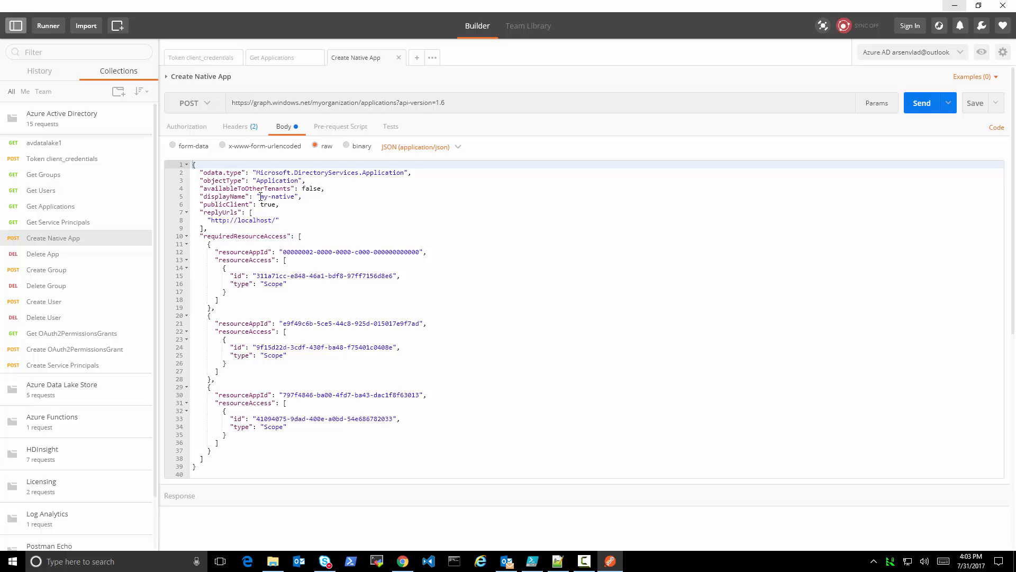
Examine the displayName, the publicClient setting, and the individual requiredResourceAccess entries in the Create Native App body
drag(260, 197, 295, 197)
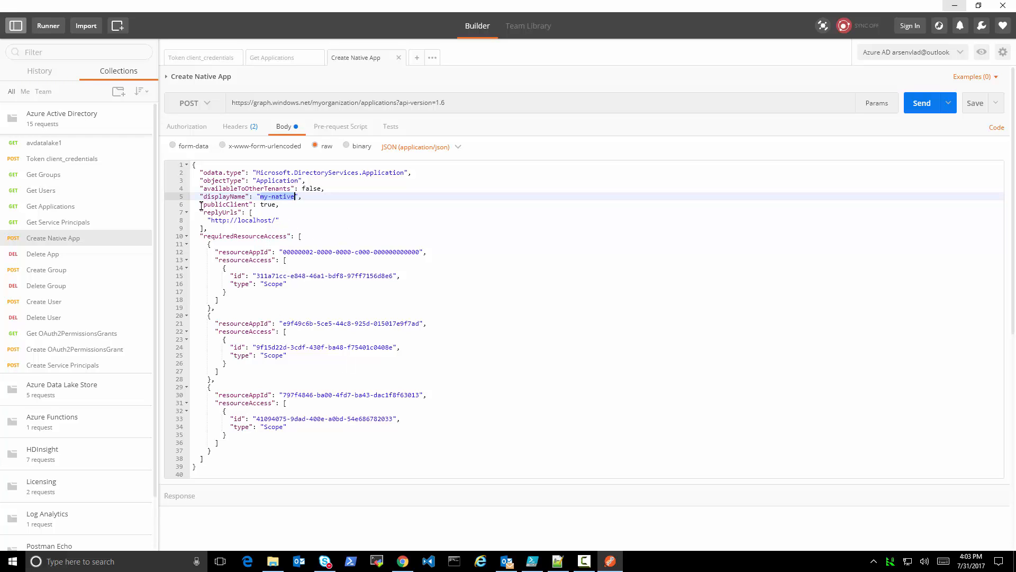
drag(201, 206, 289, 206)
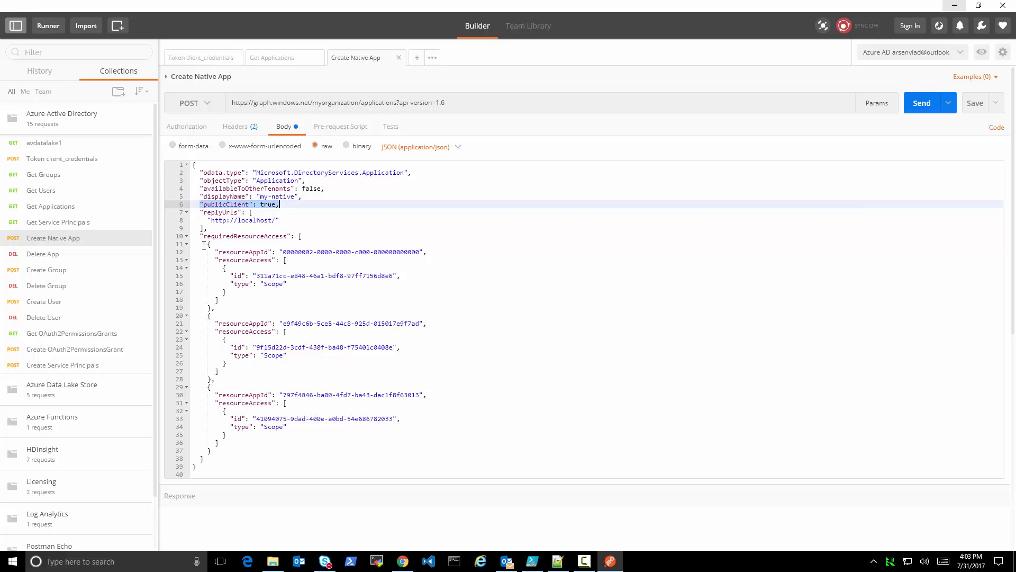
drag(204, 246, 227, 452)
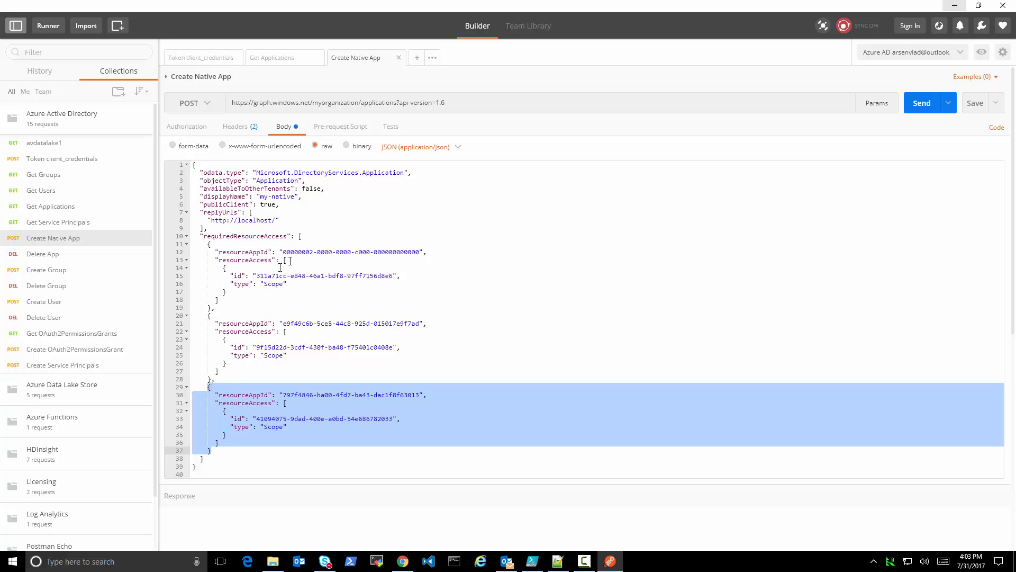
drag(208, 245, 235, 378)
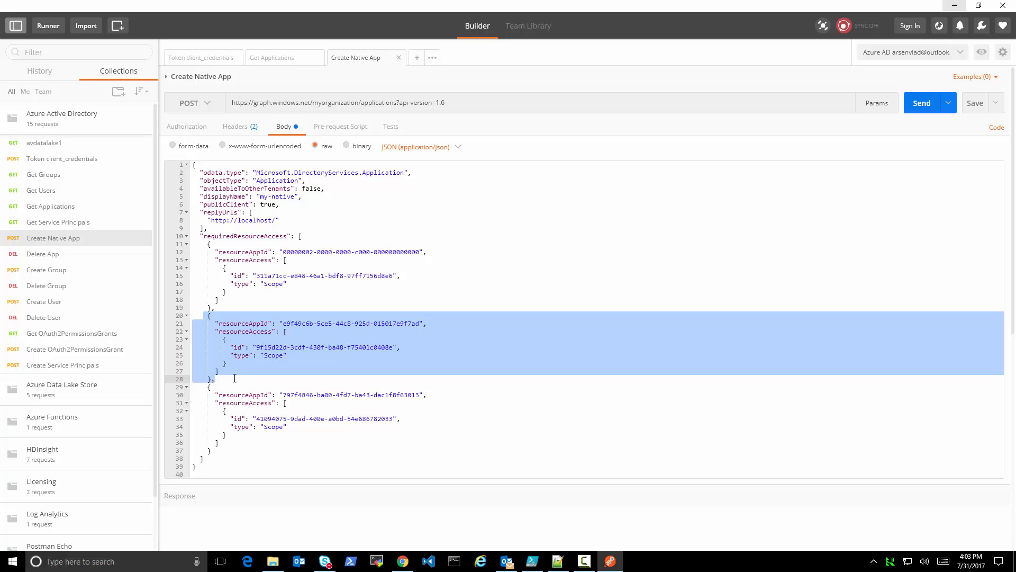
click(215, 389)
drag(205, 389, 211, 451)
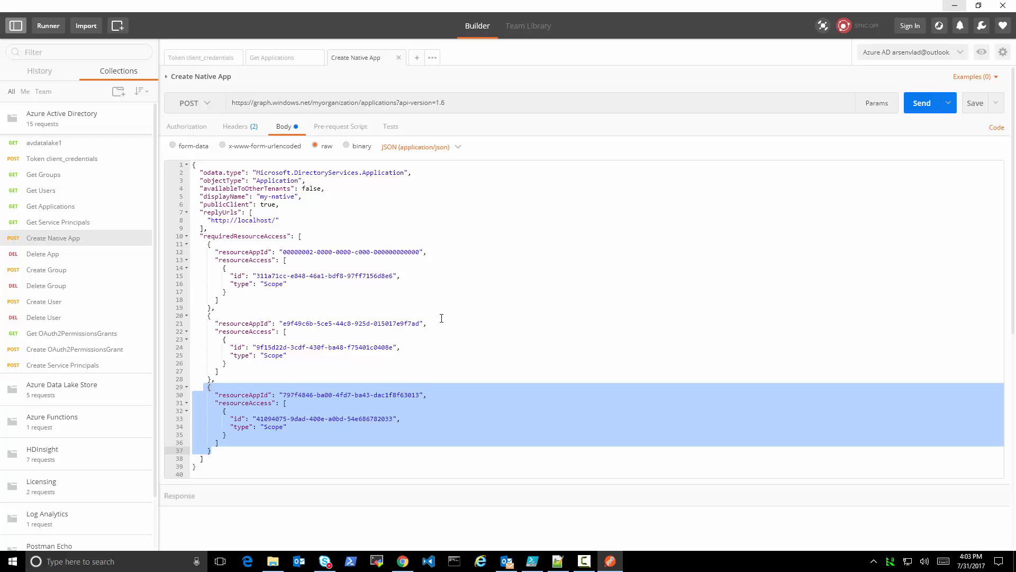
click(459, 362)
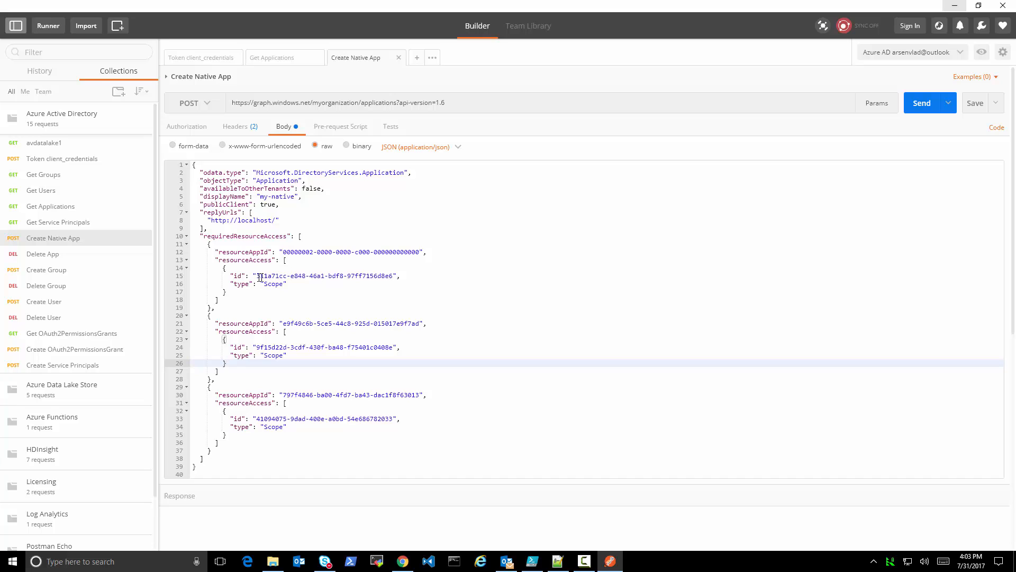
Review the requiredResourceAccess entries in the request body, then switch to the Azure portal in Chrome and open rootapp1's required permissions
drag(204, 244, 279, 450)
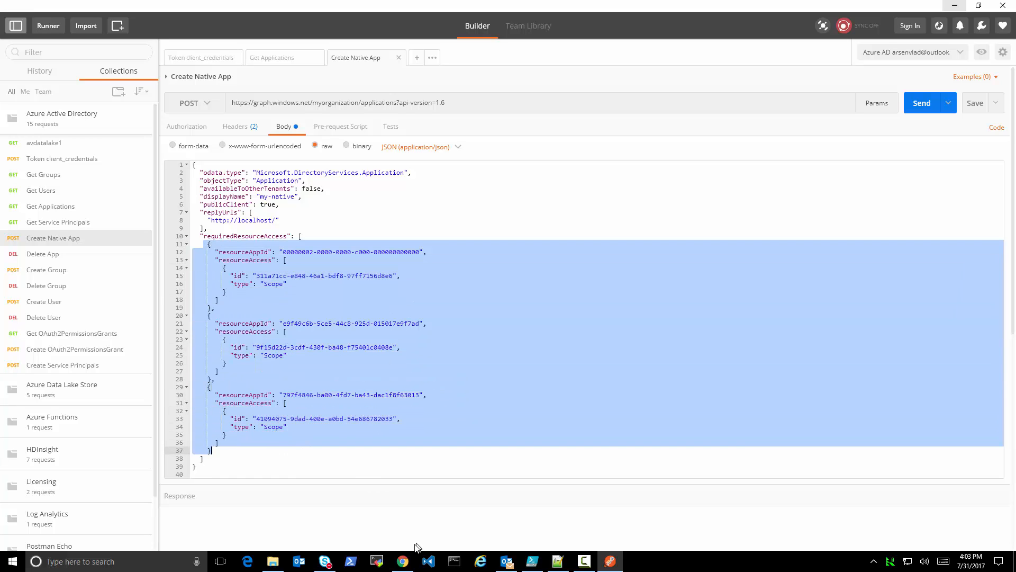
click(403, 561)
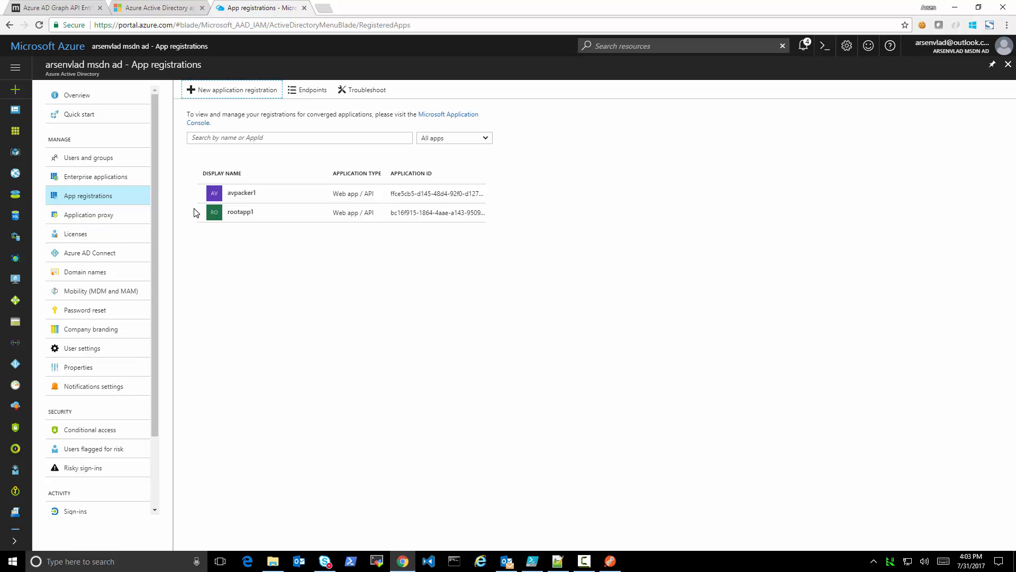
click(235, 214)
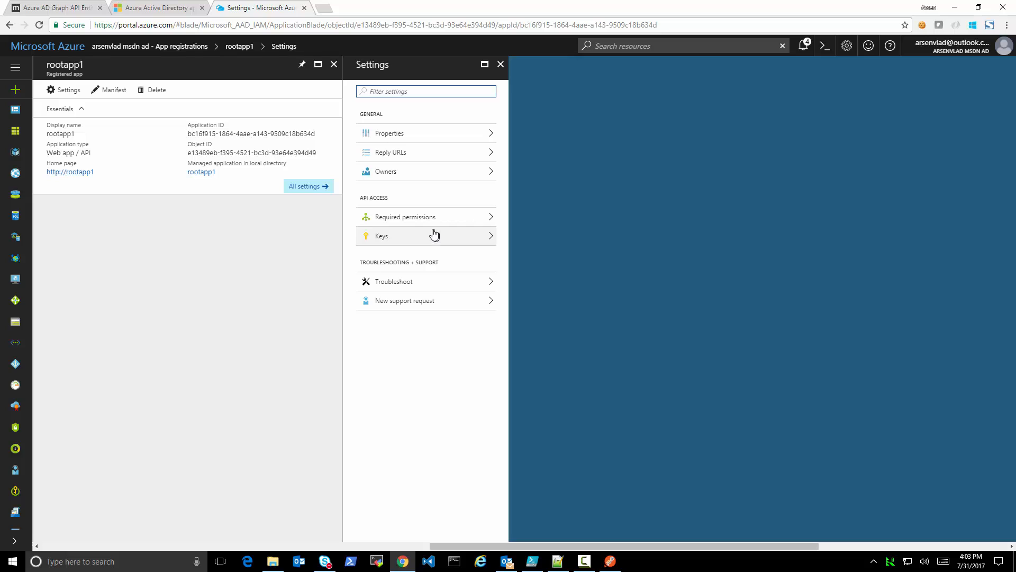
click(425, 221)
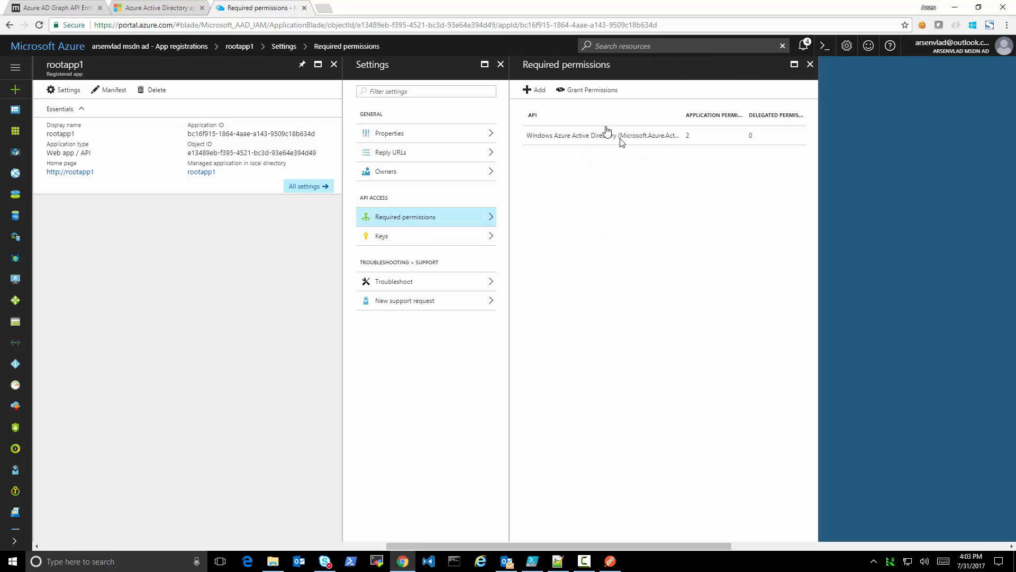
Open rootapp1's manifest, examine its requiredResourceAccess block and resourceAppId, and close the manifest
click(107, 90)
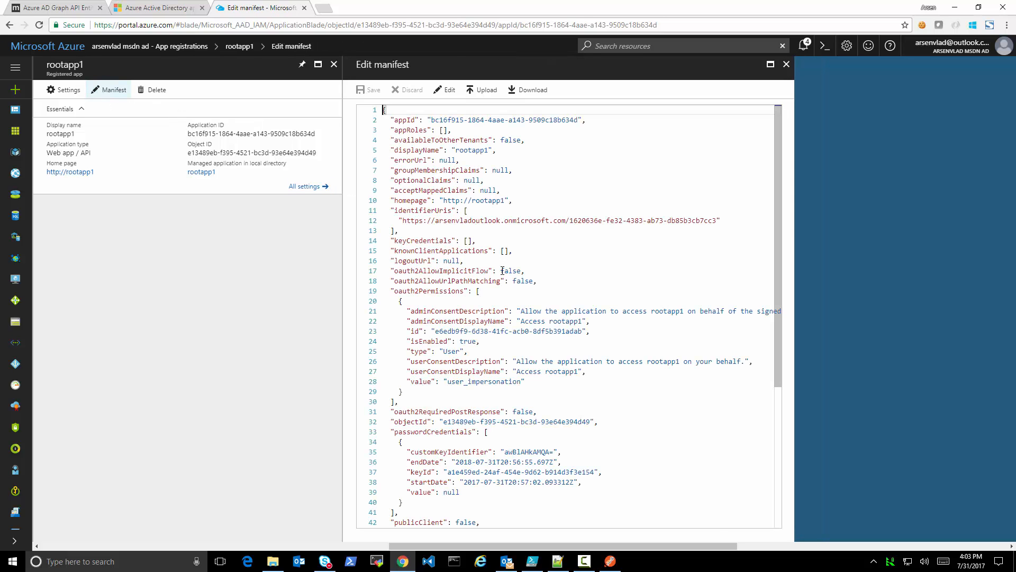
scroll(554, 397, down, 5)
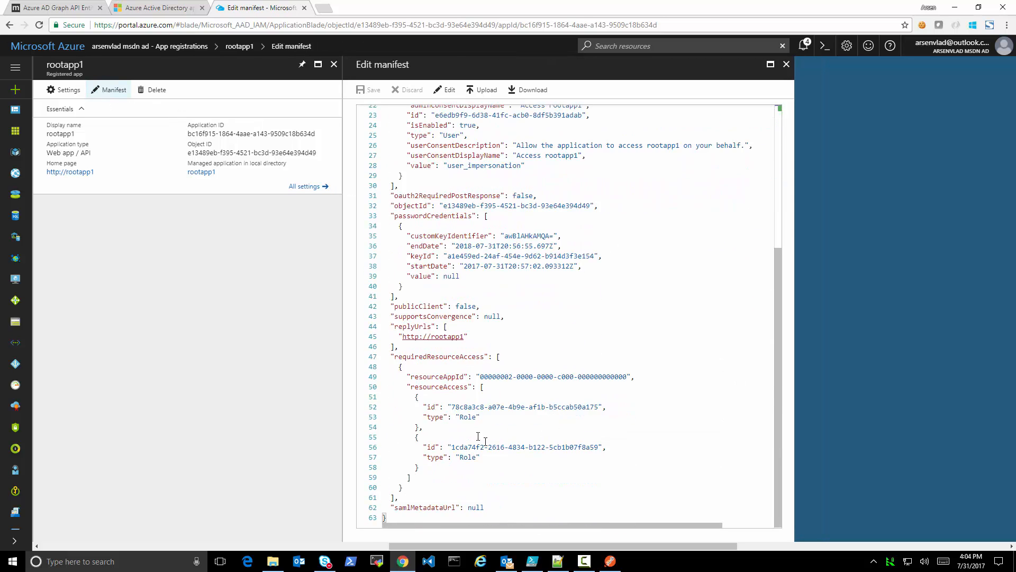
drag(445, 399, 461, 487)
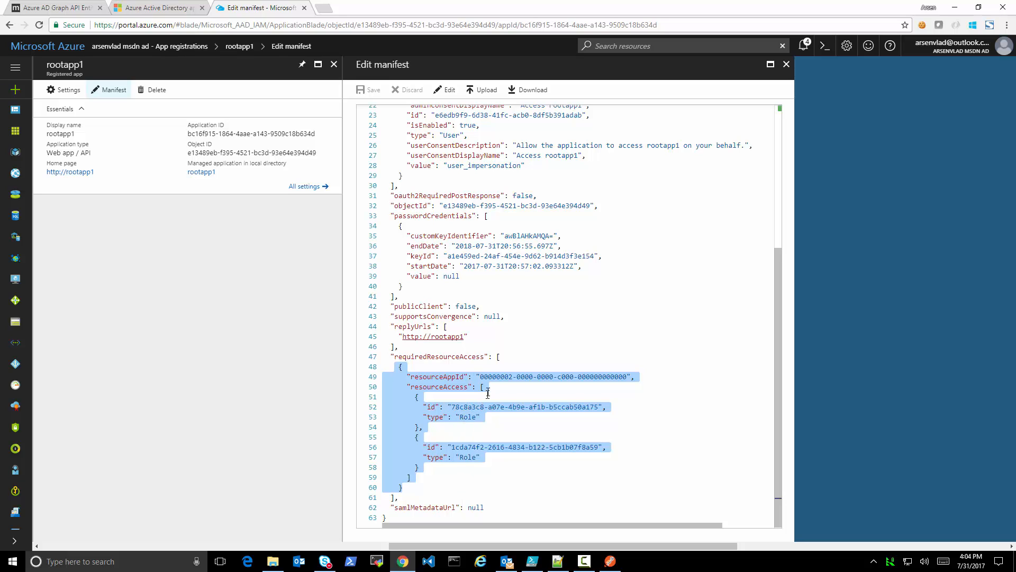
drag(481, 376, 629, 376)
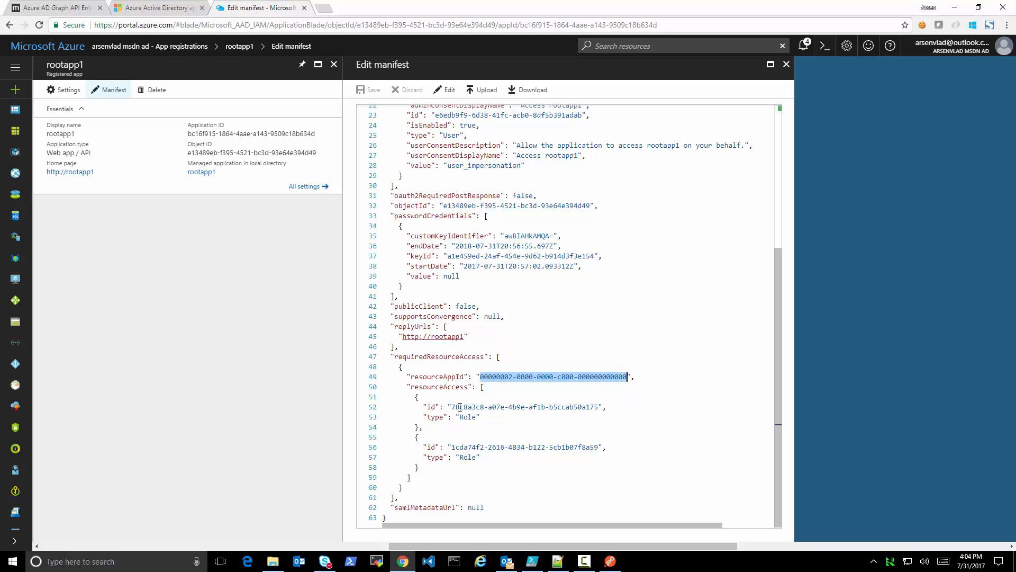
click(787, 64)
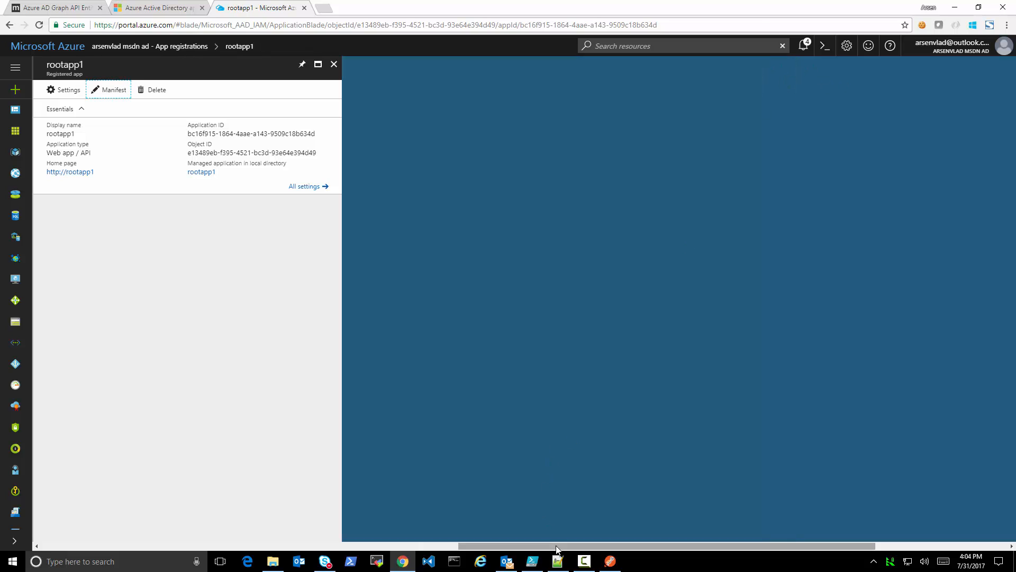
Switch to Postman, send the Create Native App request, and enlarge the response area to show the returned JSON
click(609, 563)
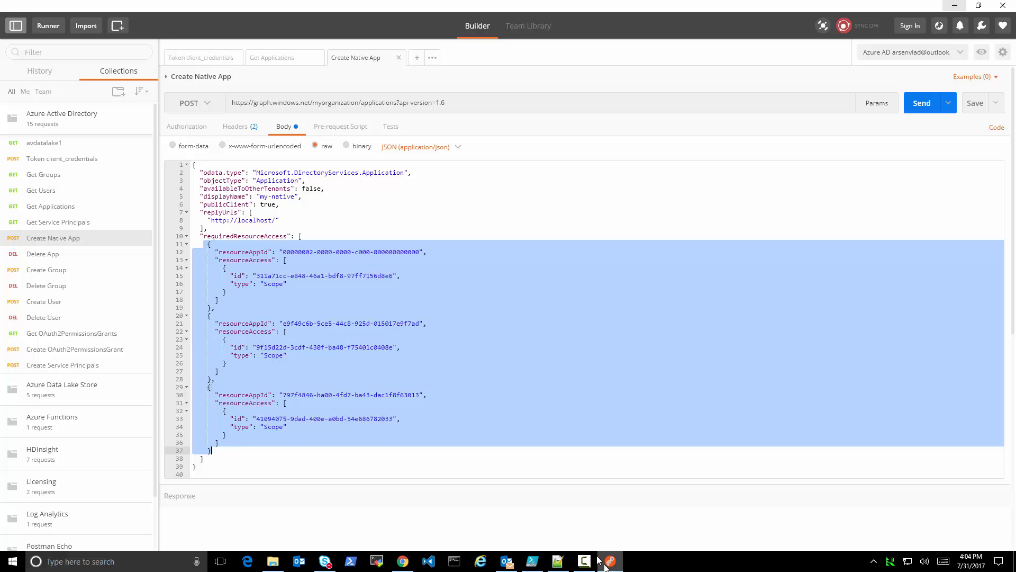
click(558, 380)
click(922, 103)
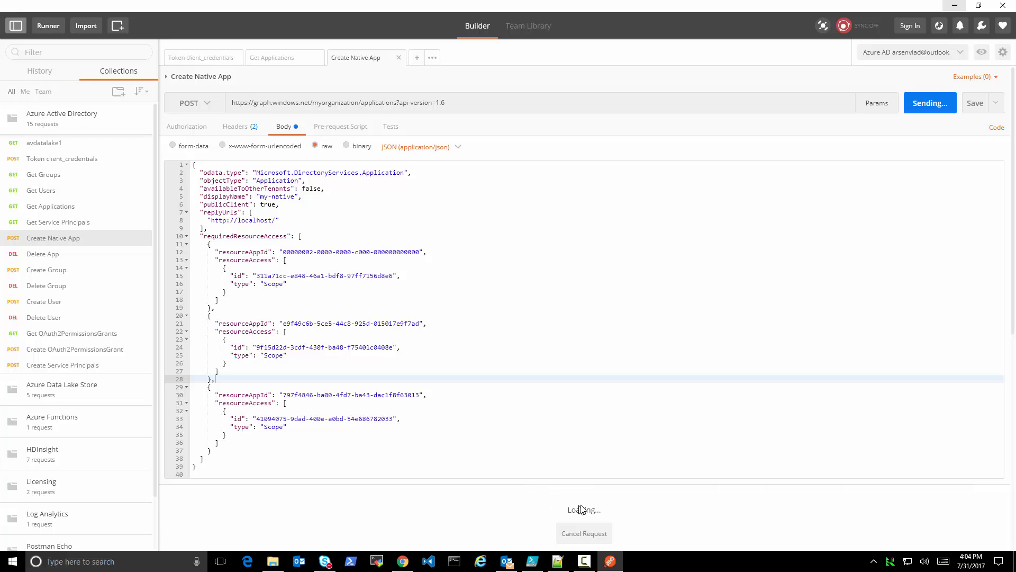
drag(574, 475, 567, 233)
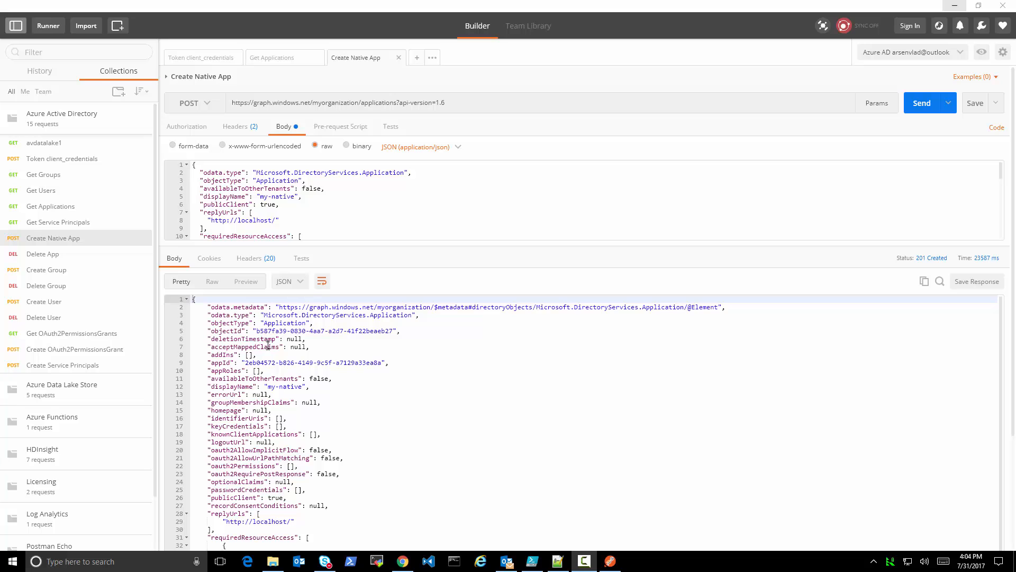
Switch to the Azure portal, reload the App registrations list, open my-native, and copy its Application ID
click(403, 561)
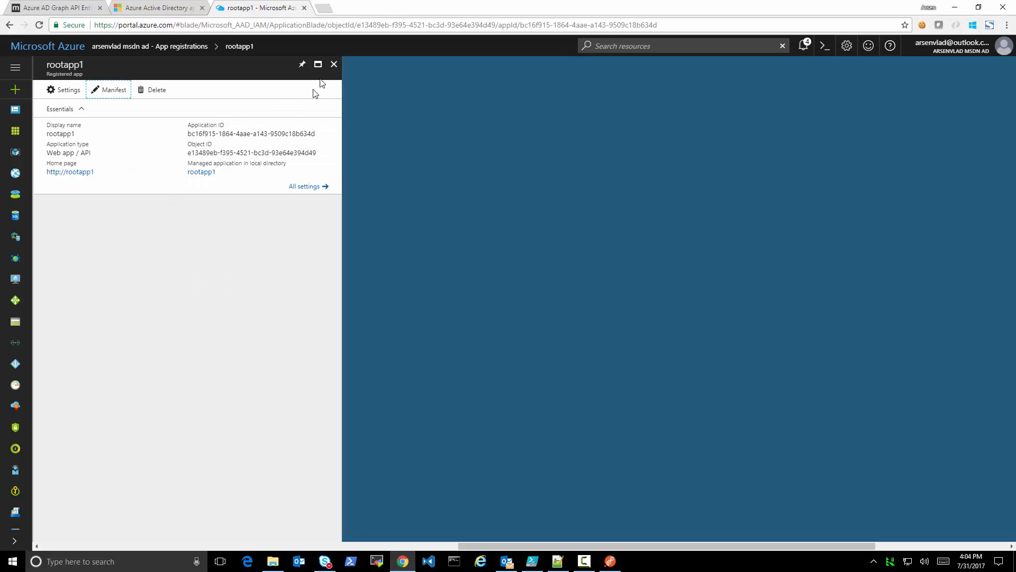
click(337, 66)
click(90, 215)
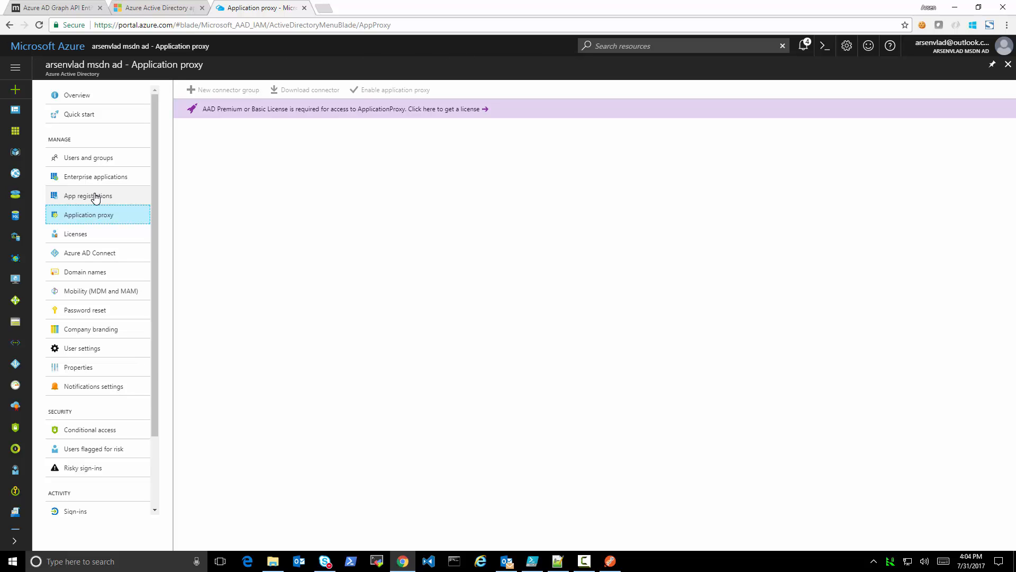
click(96, 197)
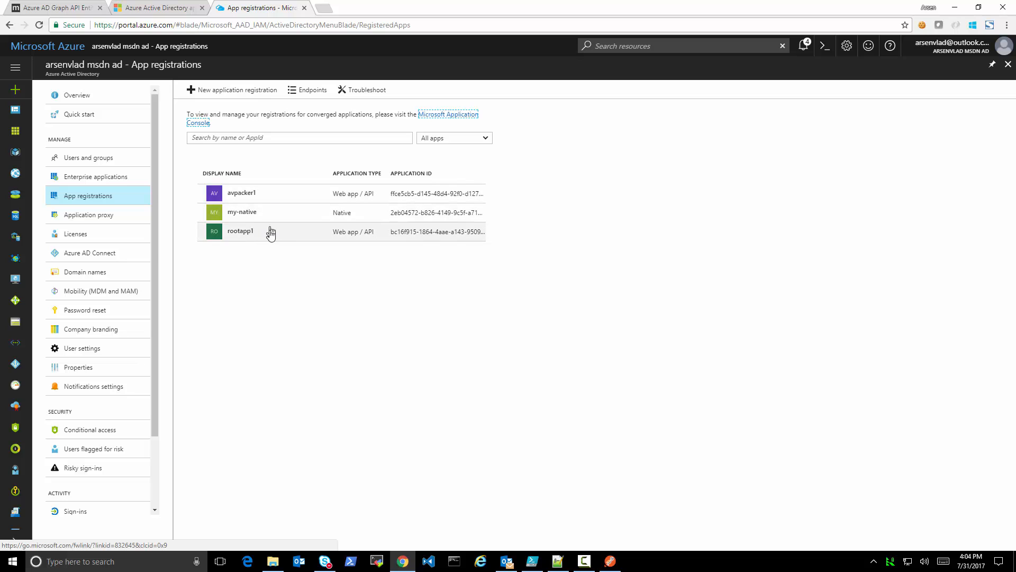
click(253, 214)
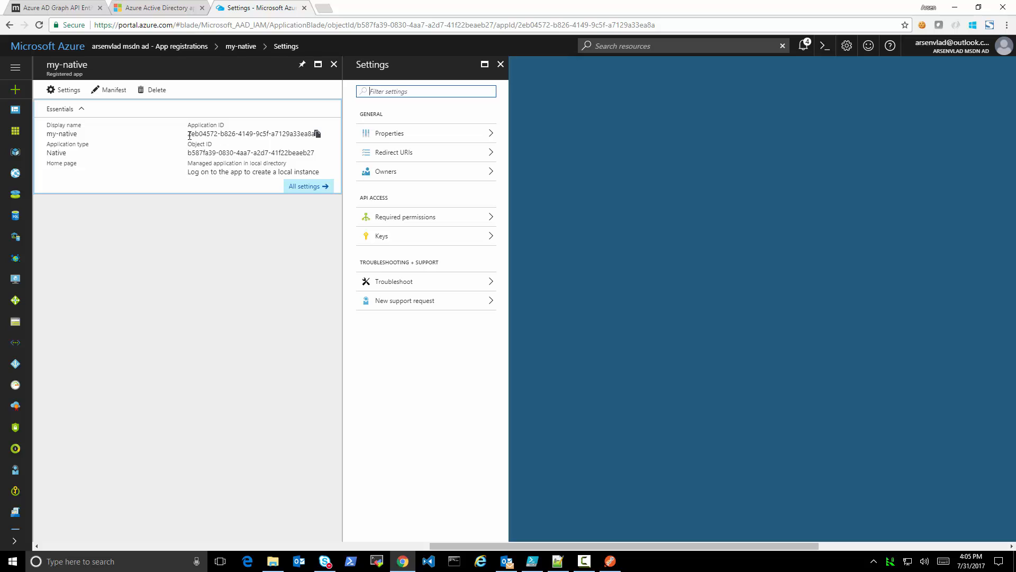
drag(188, 134, 308, 133)
key(ctrl+c)
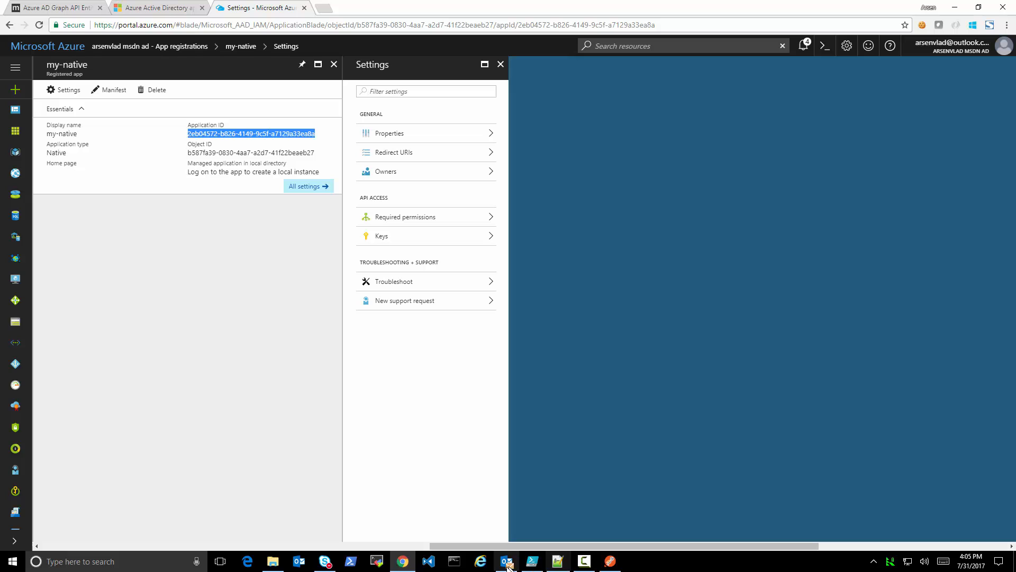
mouse_move(534, 564)
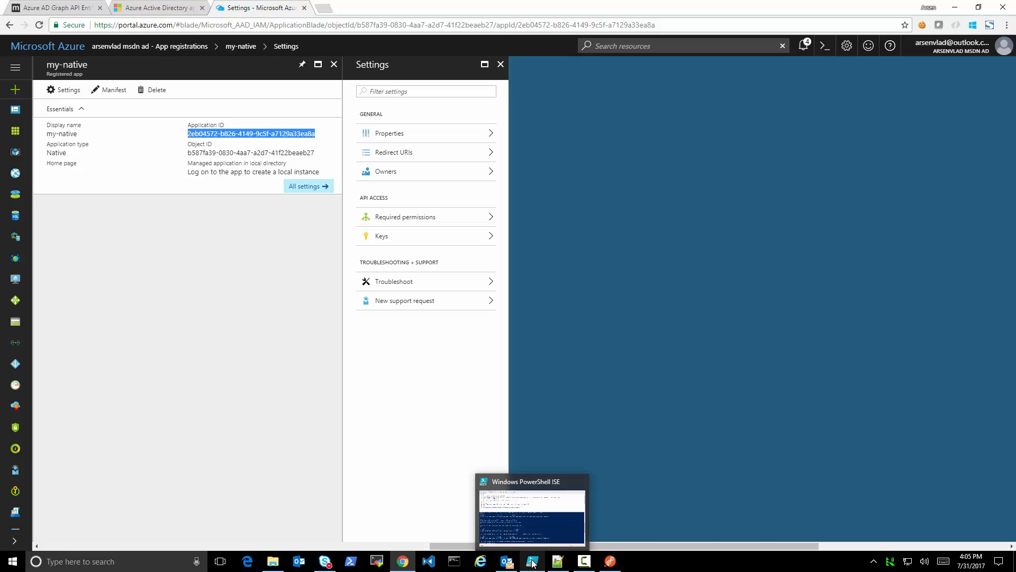
Switch to Postman, open the Get Service Principals request, and change the filter property in its URL to appId
click(610, 561)
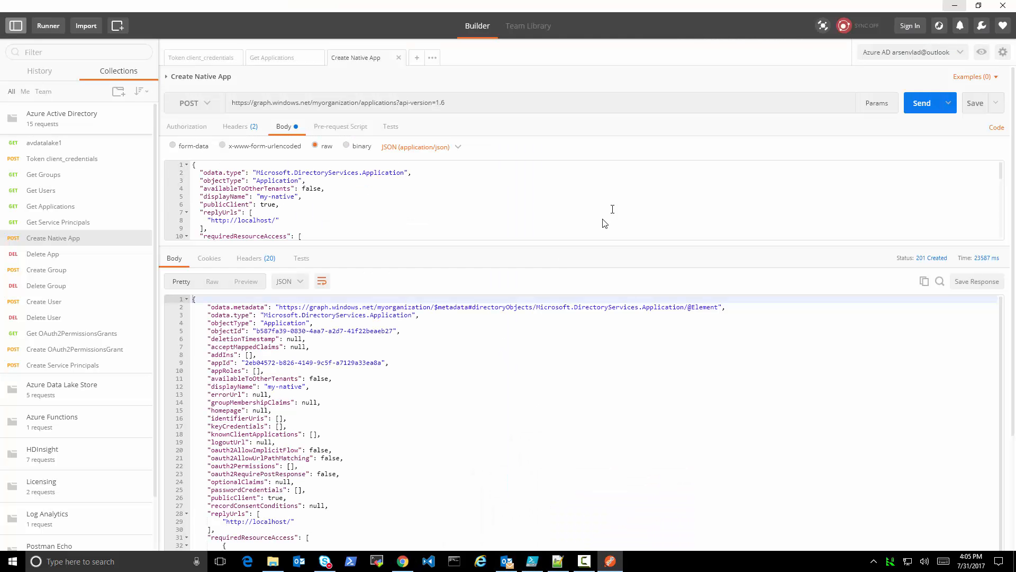
click(66, 225)
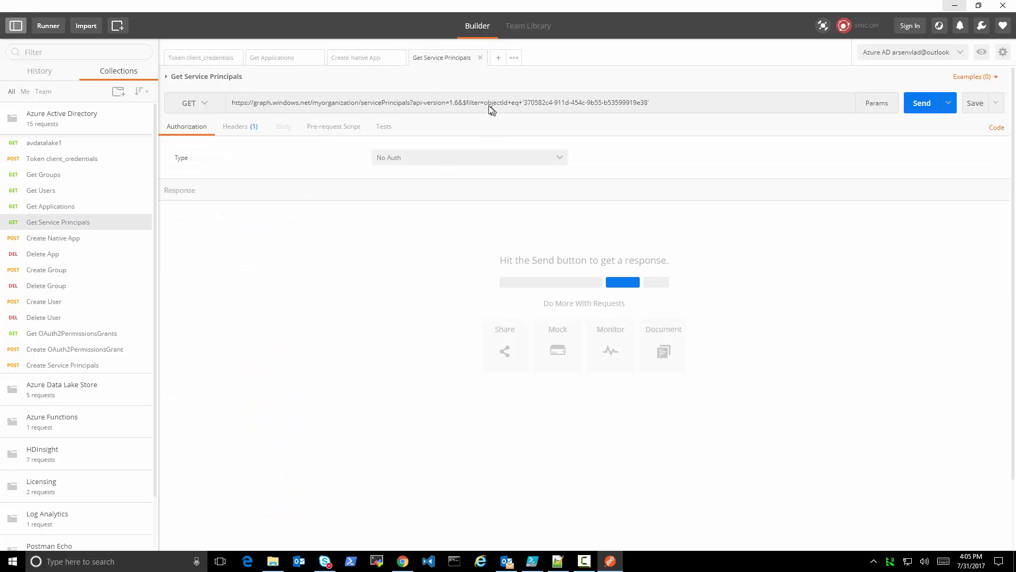
drag(484, 103, 509, 106)
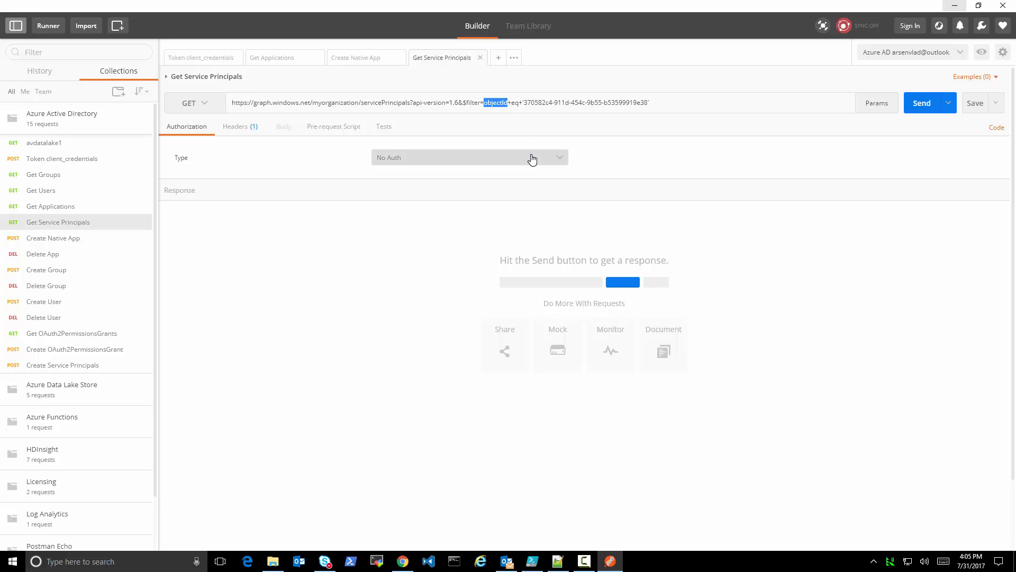
text(appId)
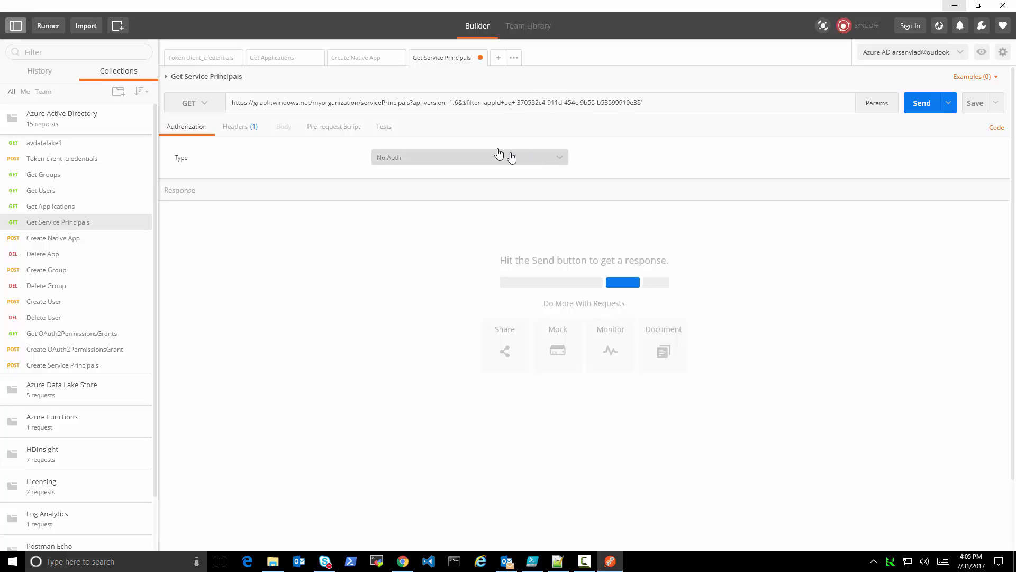
Replace the ID in the URL filter with my-native's Application ID, send the request, and check the value array in the response
drag(464, 104, 520, 100)
click(640, 106)
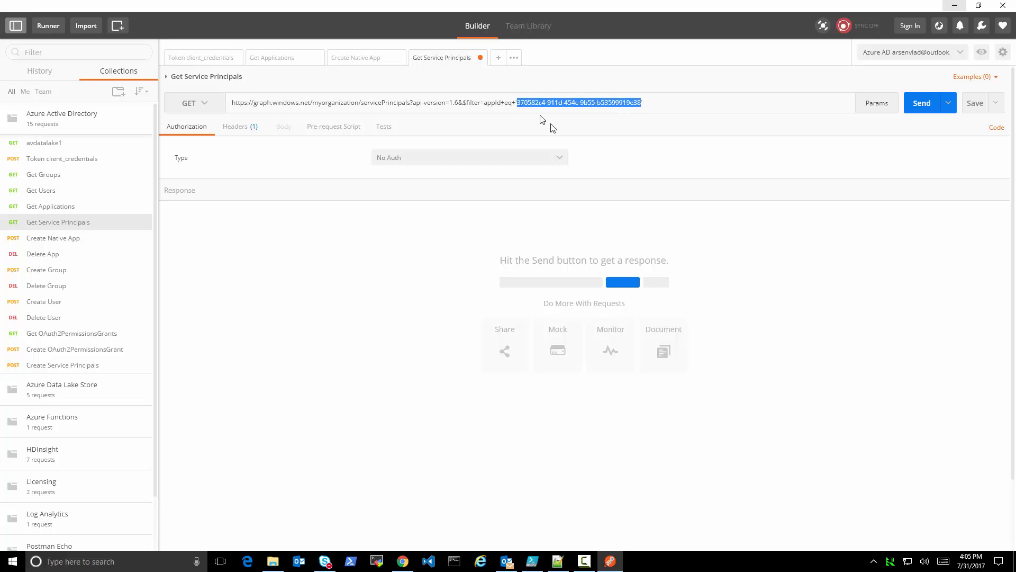
key(ctrl+v)
key(BackSpace)
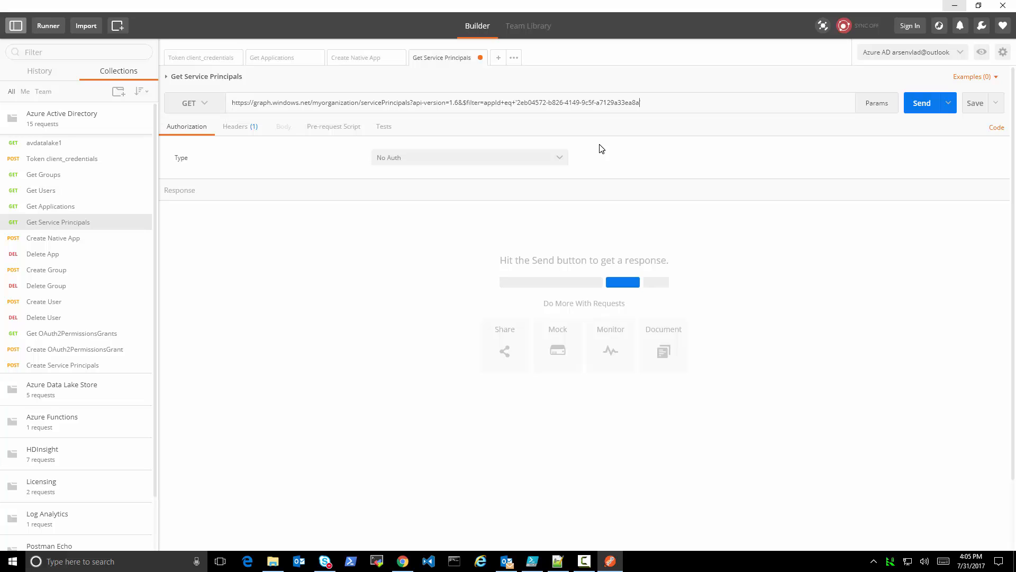
click(923, 104)
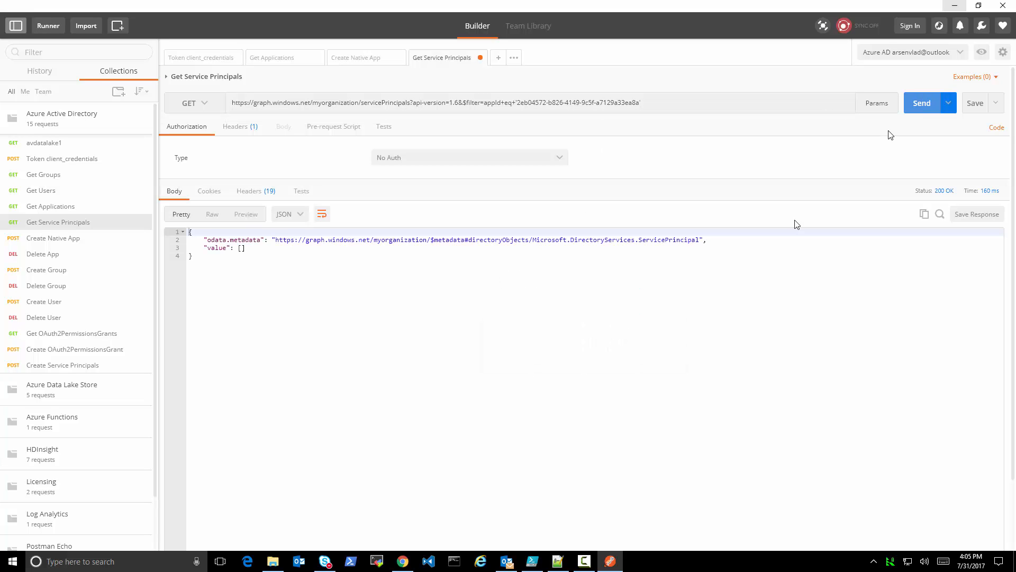
drag(250, 250, 205, 248)
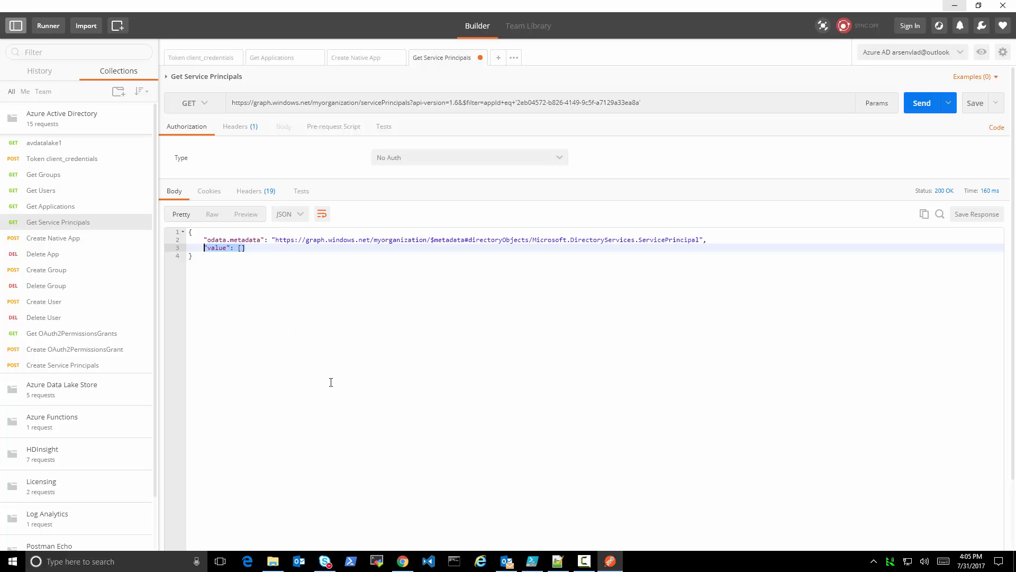
Switch to Chrome and examine my-native's required permissions in the Azure portal and the OAuth2PermissionGrant entity documentation
click(403, 561)
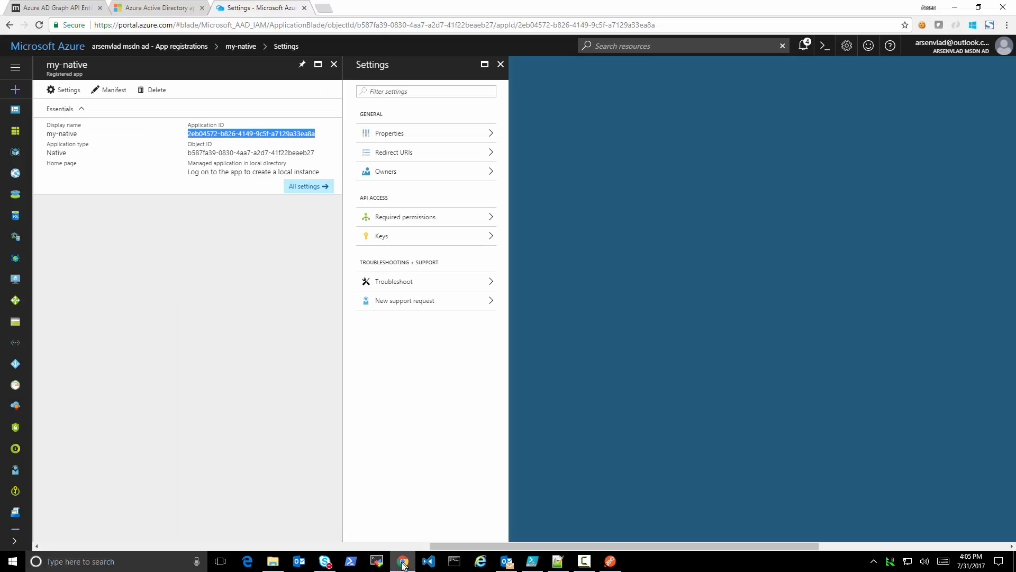
click(395, 221)
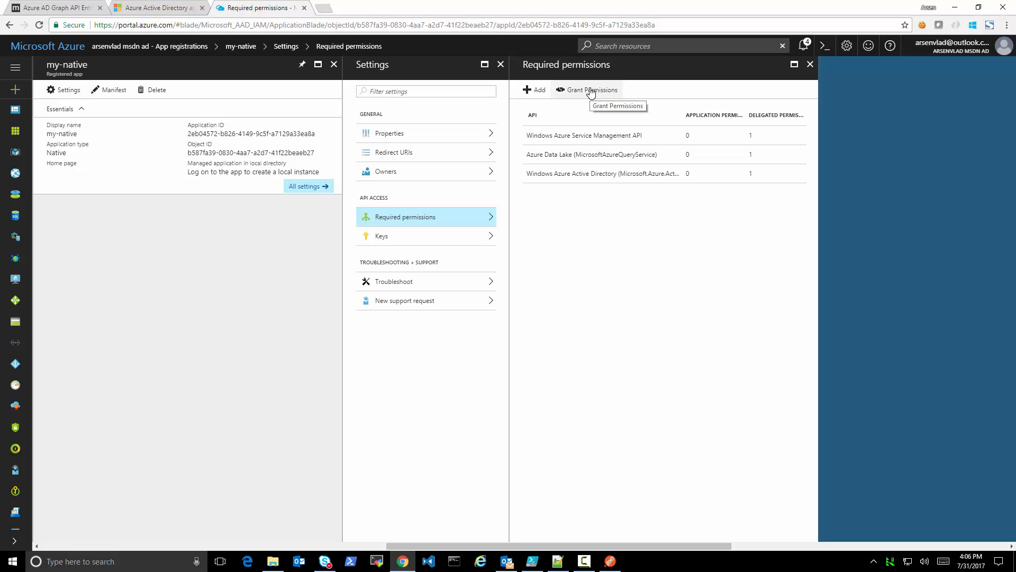
click(55, 7)
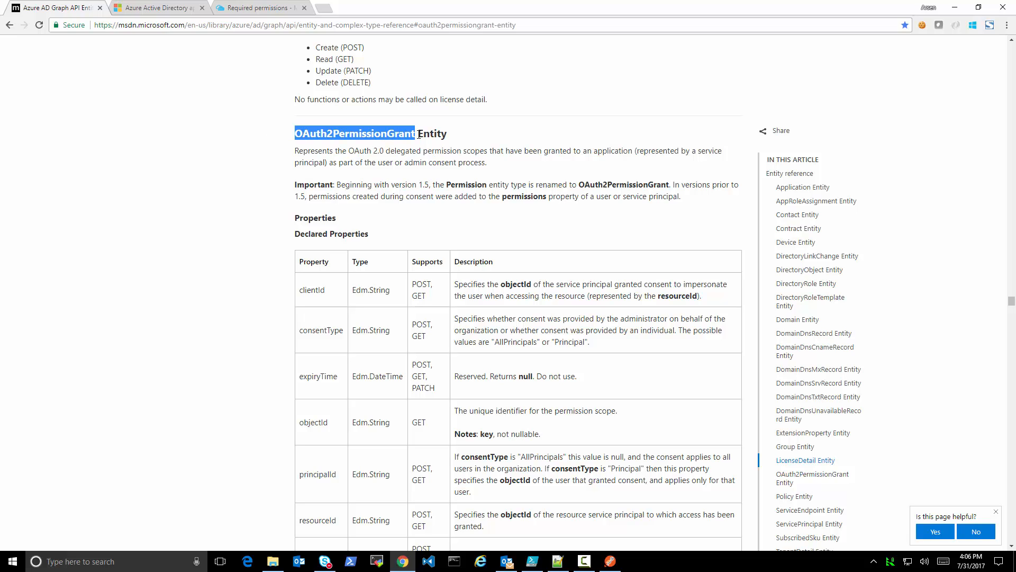
click(243, 13)
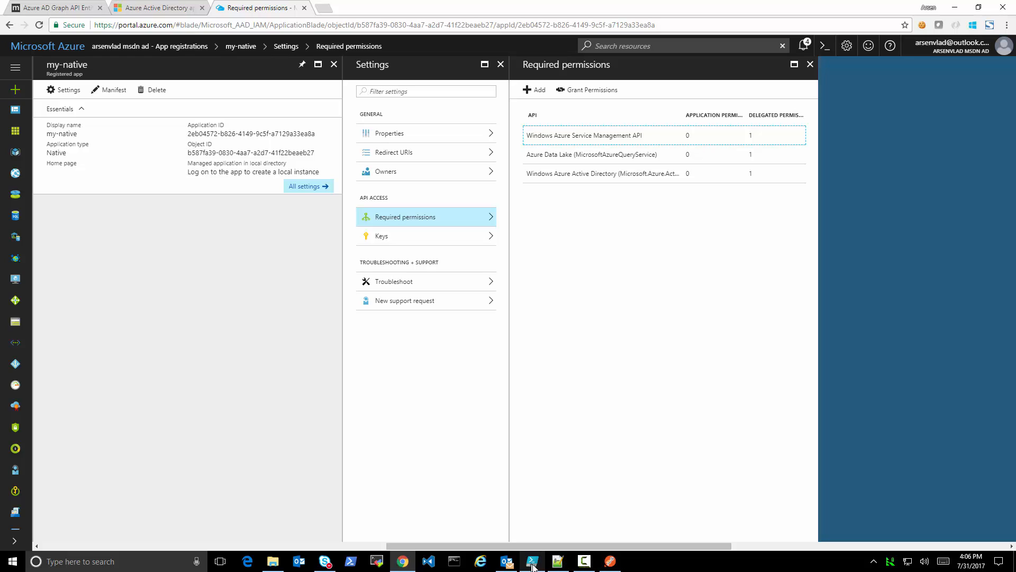
Switch to Postman, open the body of the Create Service Principals request, and set appId to my-native's Application ID
click(608, 564)
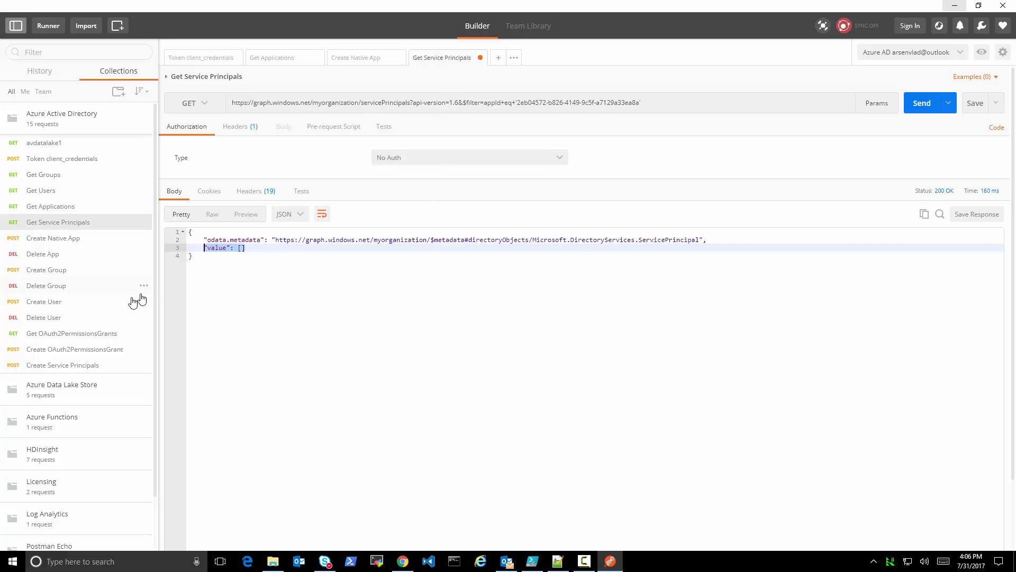
click(88, 365)
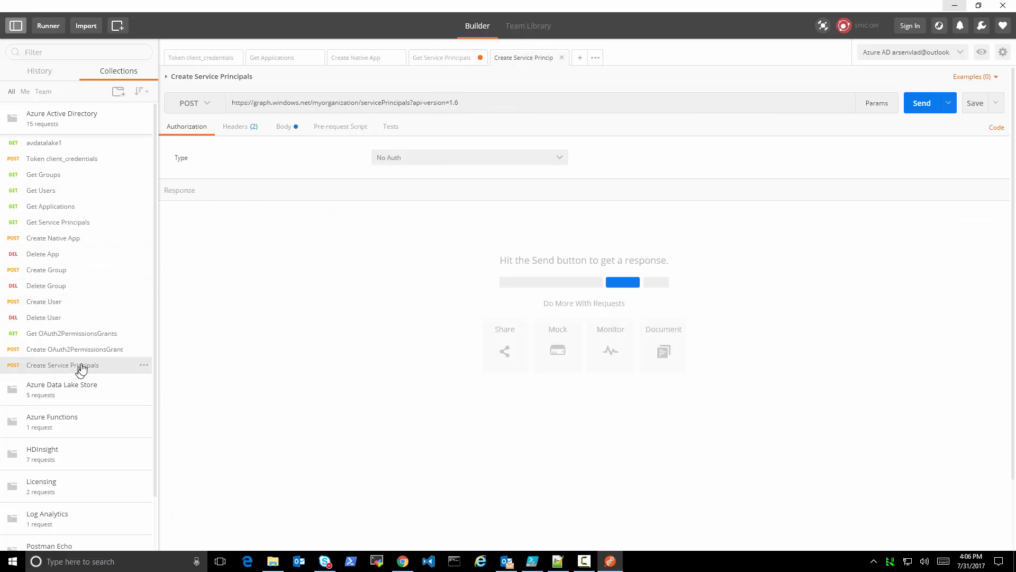
click(283, 127)
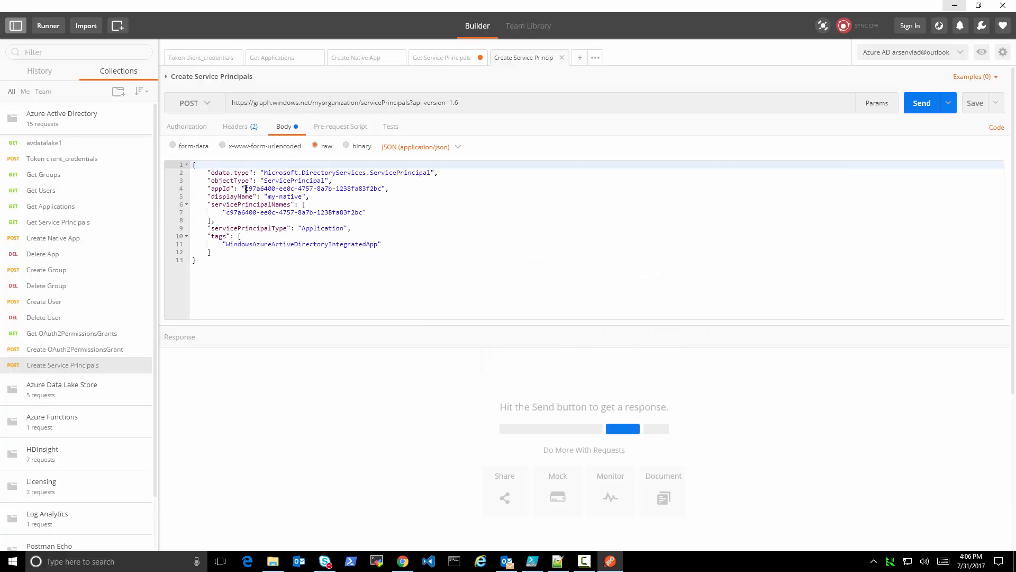
drag(245, 189, 384, 189)
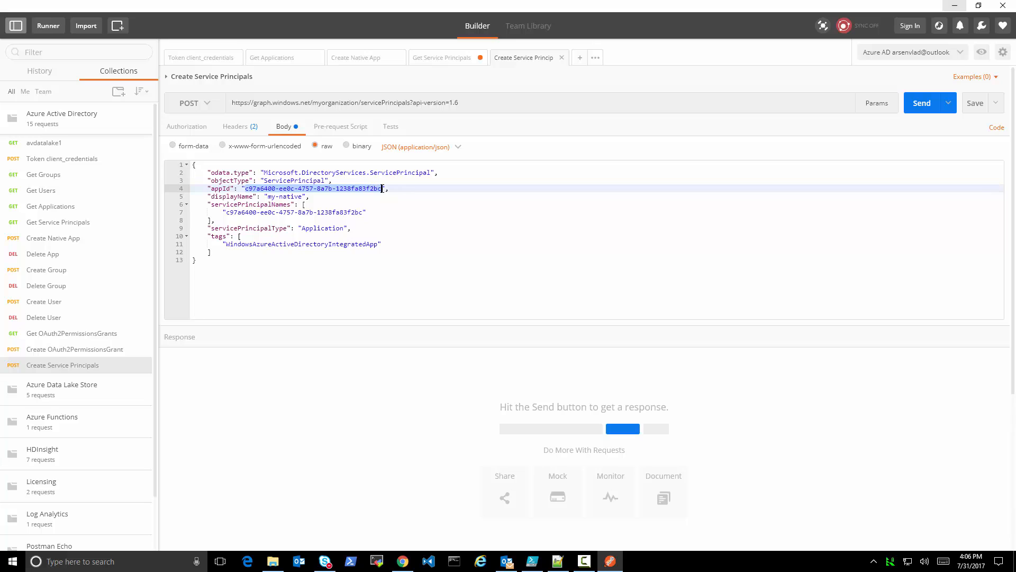
key(ctrl+v)
key(BackSpace)
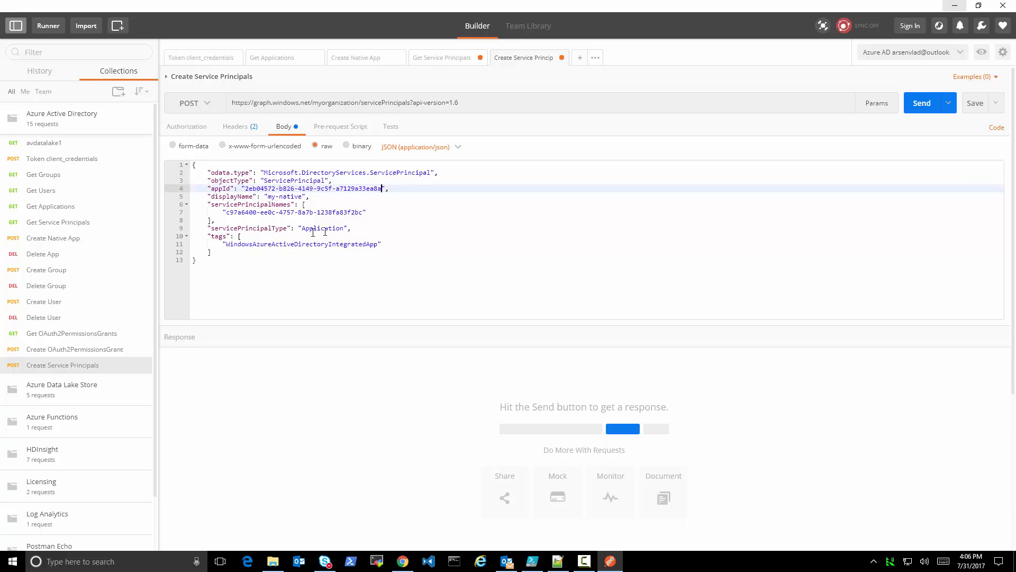
Replace the servicePrincipalNames entry with my-native's Application ID, keep the displayName my-native, and send the Create Service Principals request
drag(227, 214, 363, 214)
key(ctrl+v)
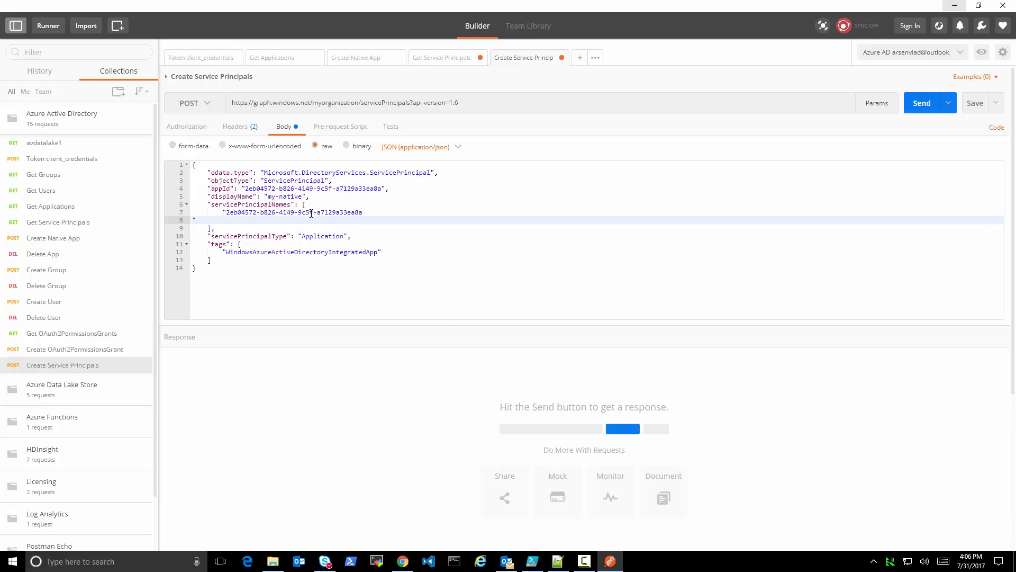
key(BackSpace)
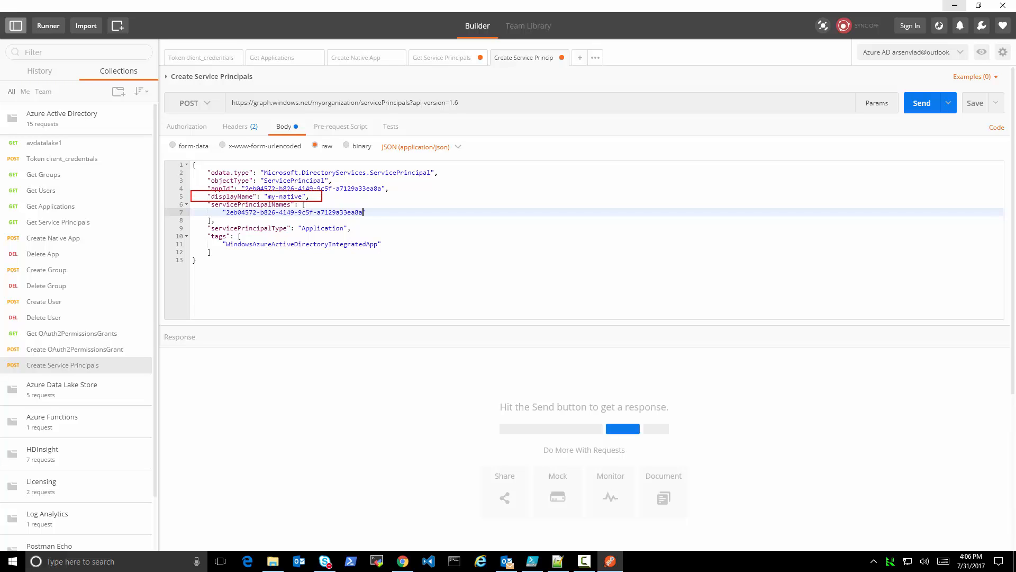
click(304, 198)
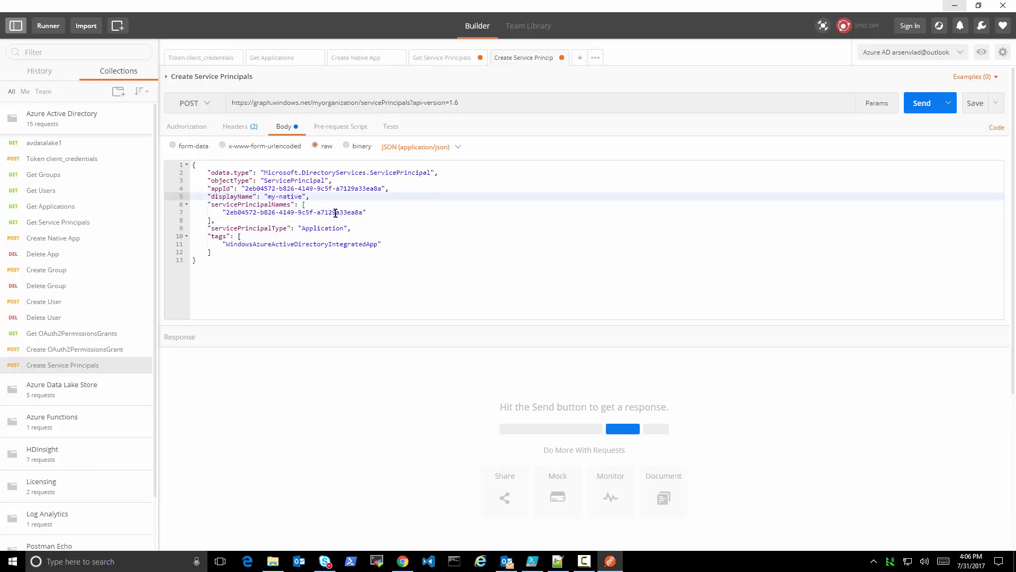
click(927, 104)
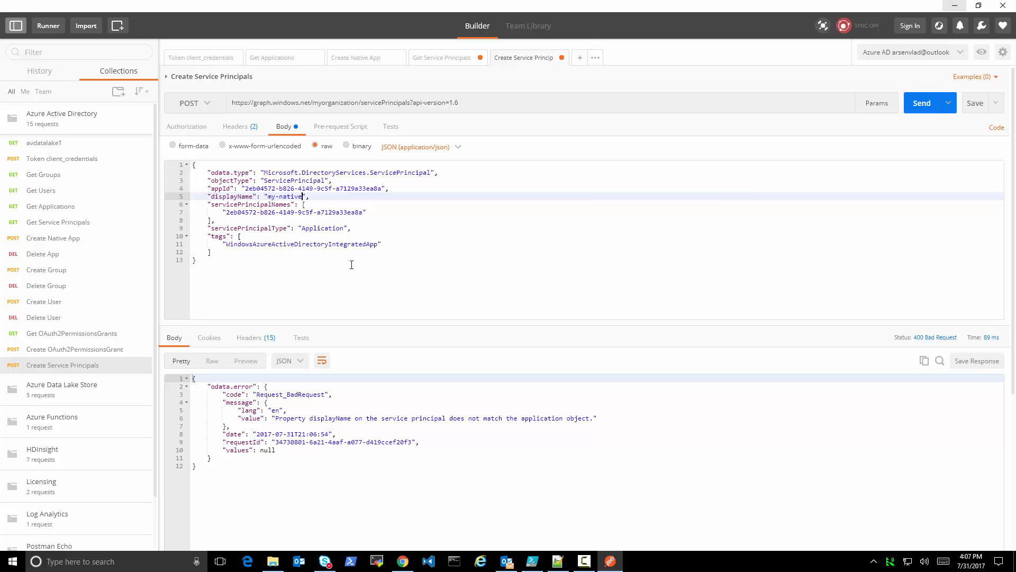
click(921, 104)
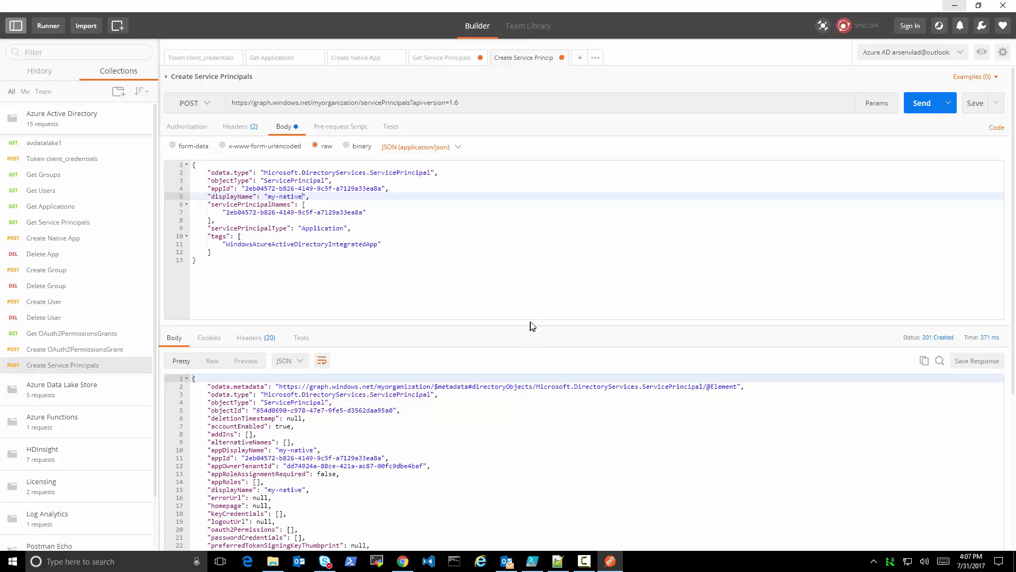
Resend the Get Service Principals request filtered by appId and check the returned appId
click(443, 58)
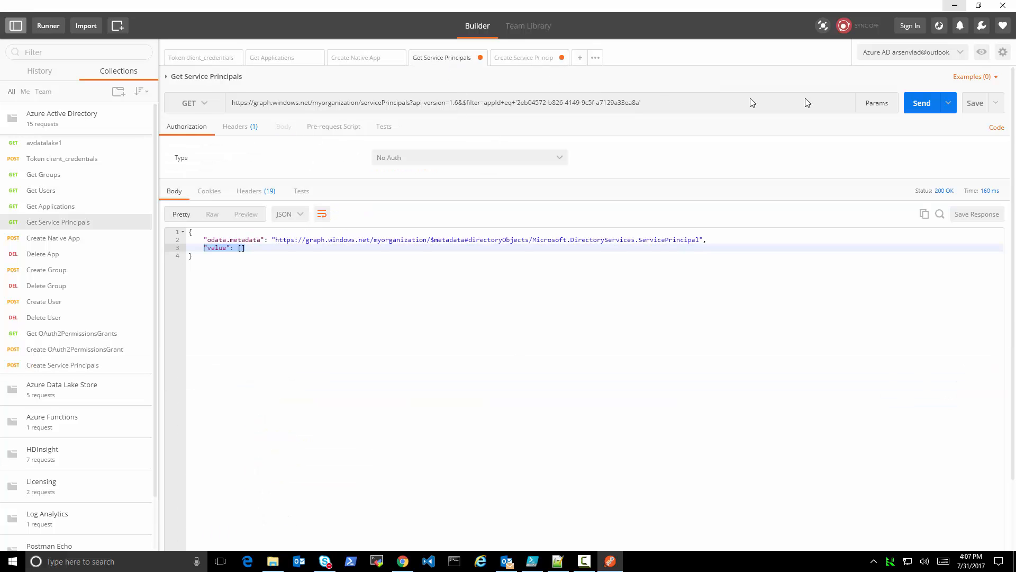
click(921, 105)
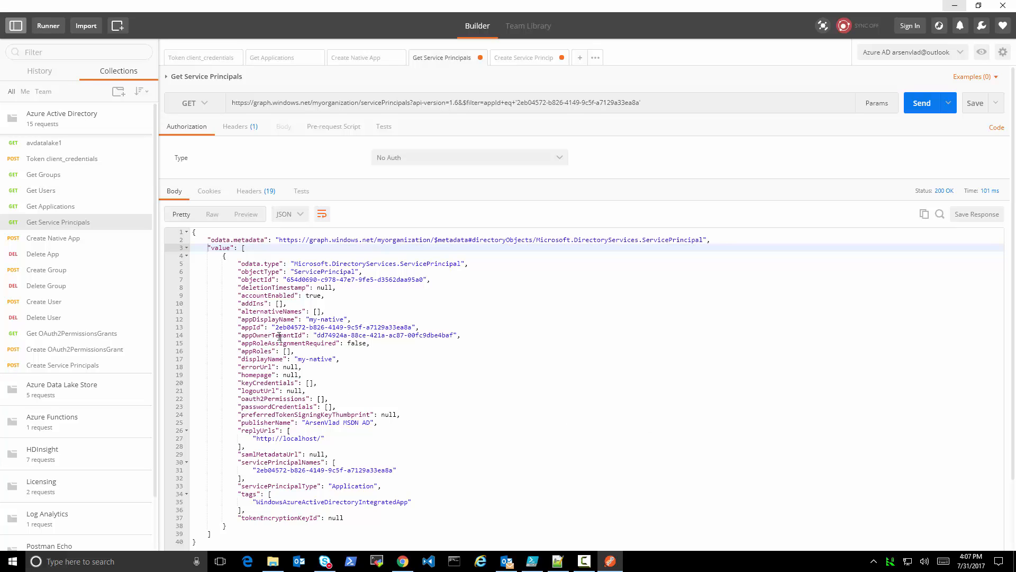
drag(242, 327, 450, 328)
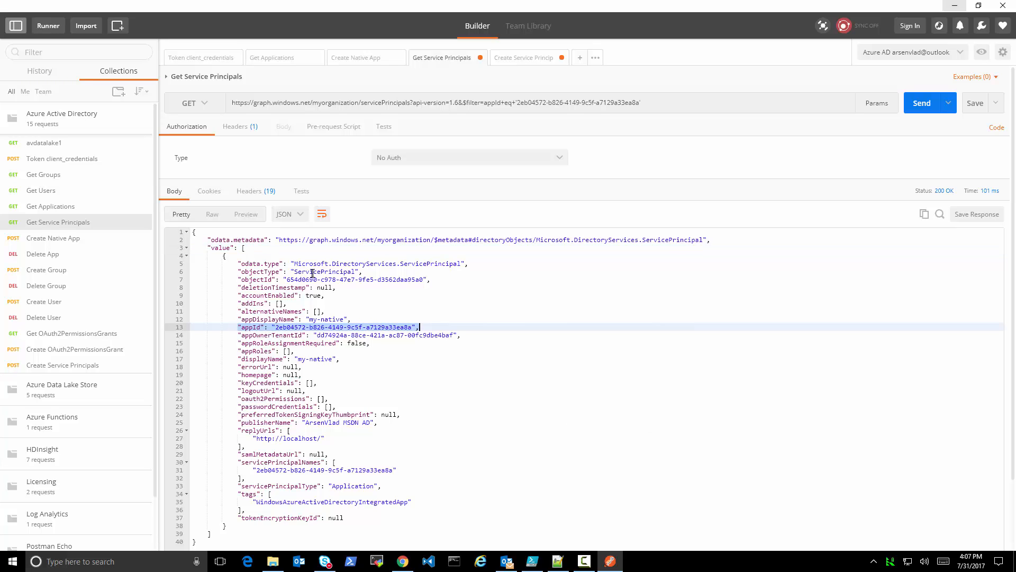
Copy the service principal's objectId from the response and paste it below the key in ad.txt in Notepad++
drag(287, 279, 343, 285)
drag(408, 285, 424, 281)
key(ctrl+c)
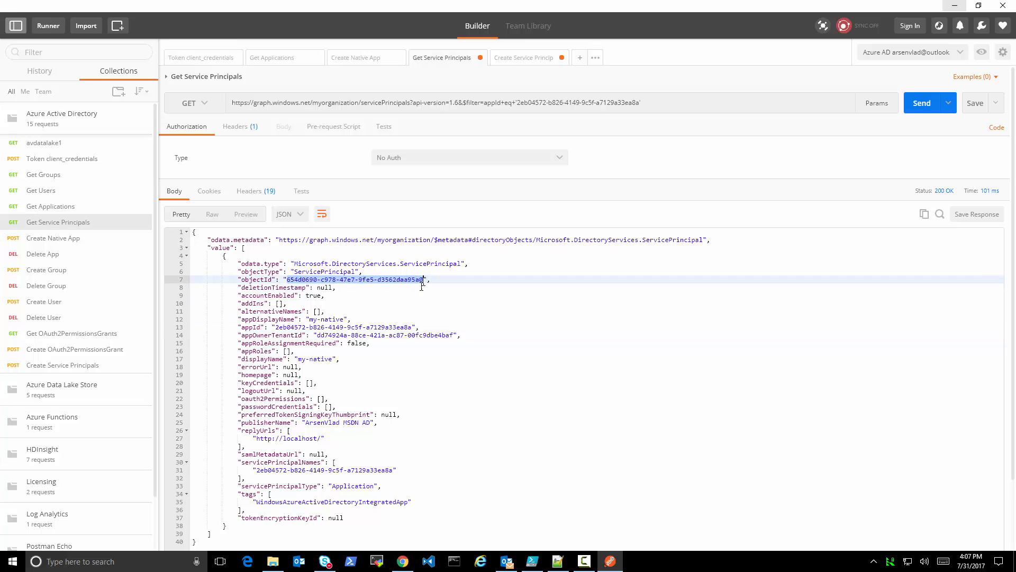
click(558, 561)
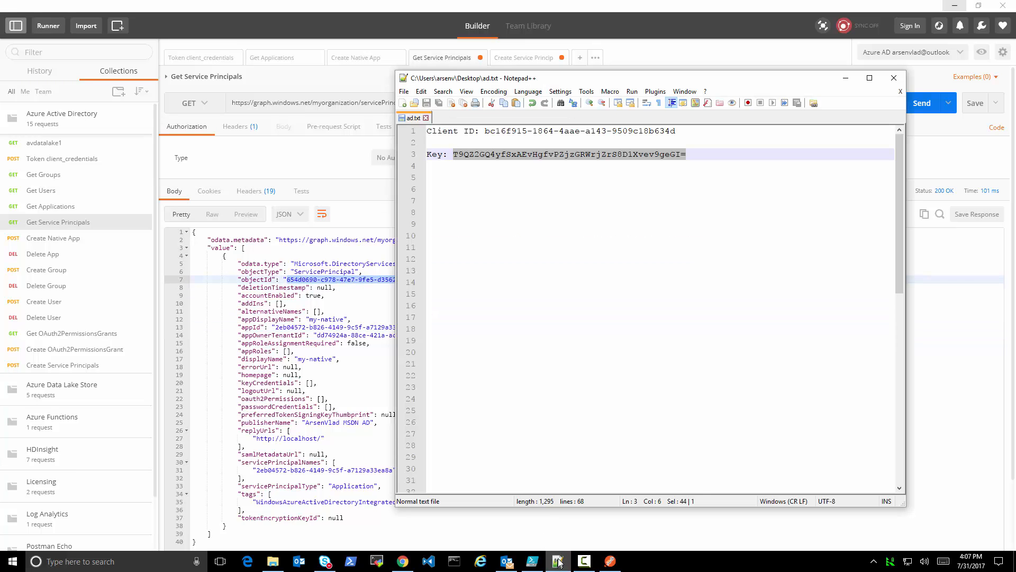
click(599, 205)
key(ctrl+v)
key(Home)
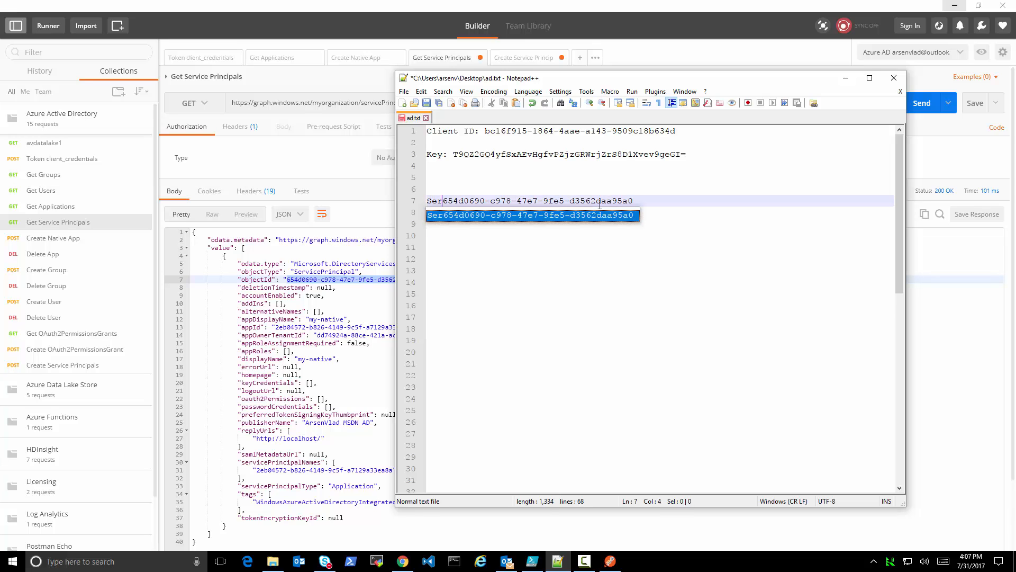
Label the pasted ID "Service Principal ObjectID for my-native app" on the line above it and save ad.txt
text(Service Principal )
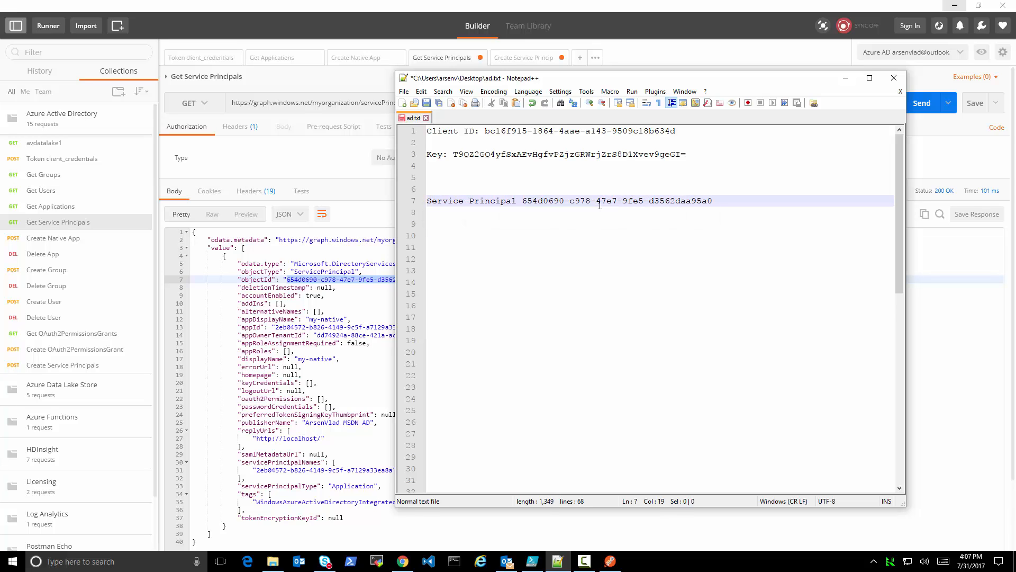
text(ObjectID f)
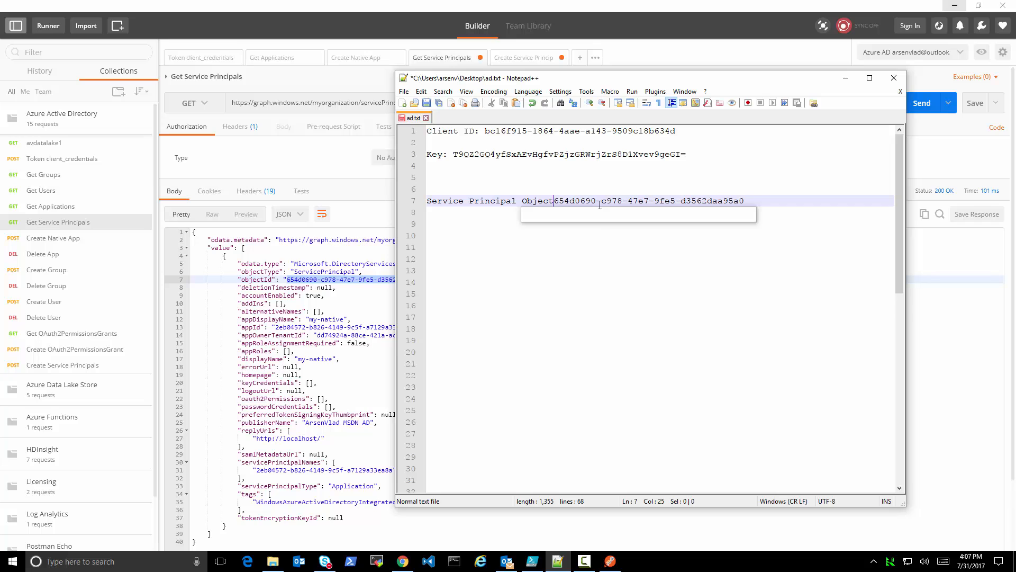
text(or my-native)
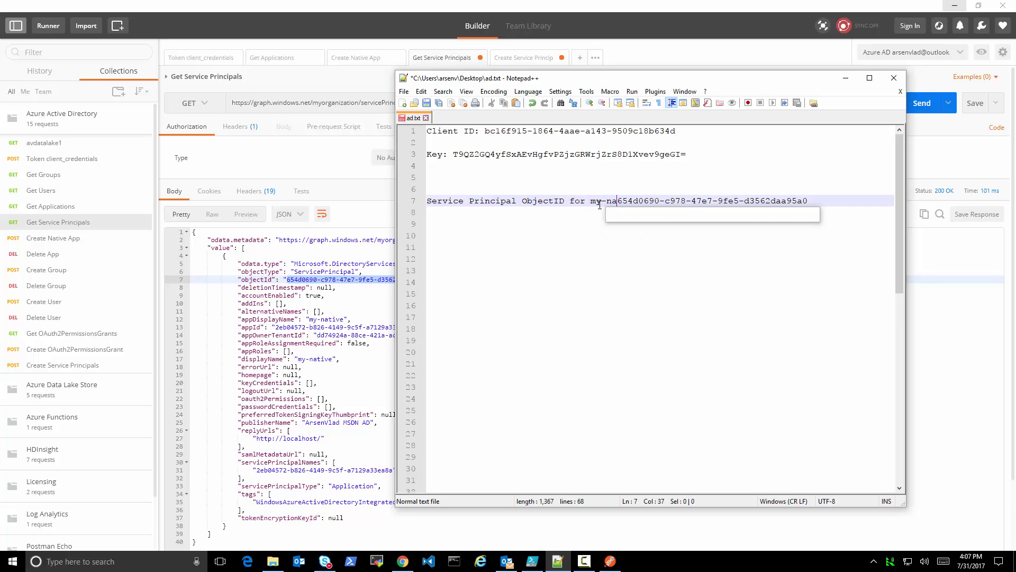
text( app)
key(ctrl+v)
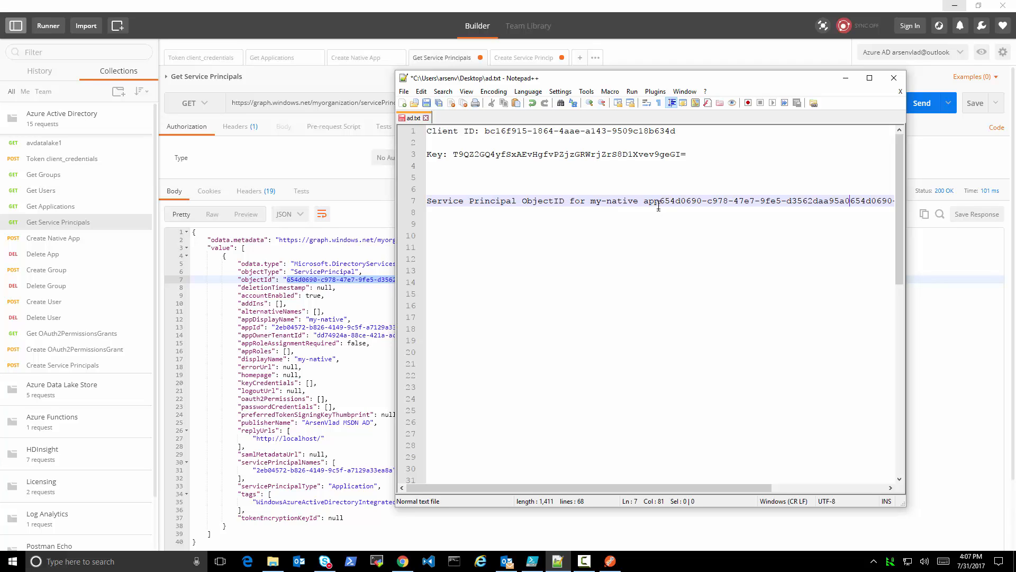
key(Return)
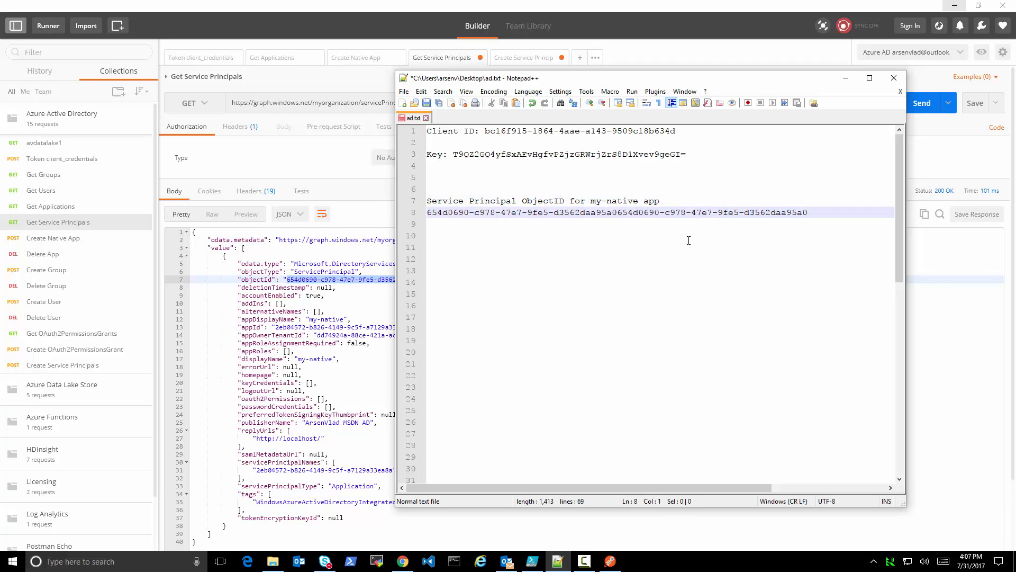
key(ctrl+z)
key(ctrl+z)
key(Return)
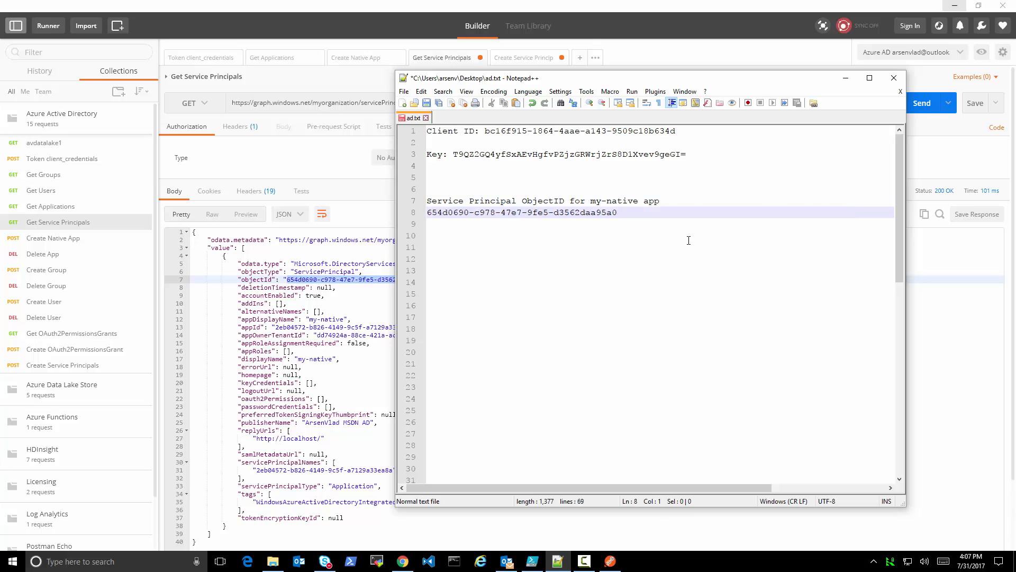
key(ctrl+s)
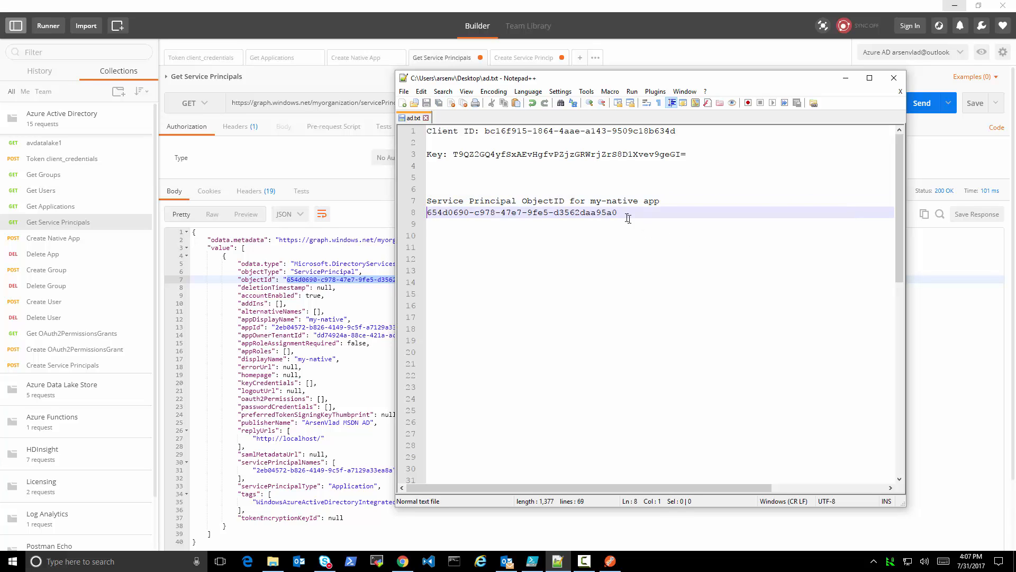
Compare the service principal's object ID in the notes with my-native's Application ID in the Azure portal in Chrome
drag(628, 218, 419, 217)
key(ctrl+c)
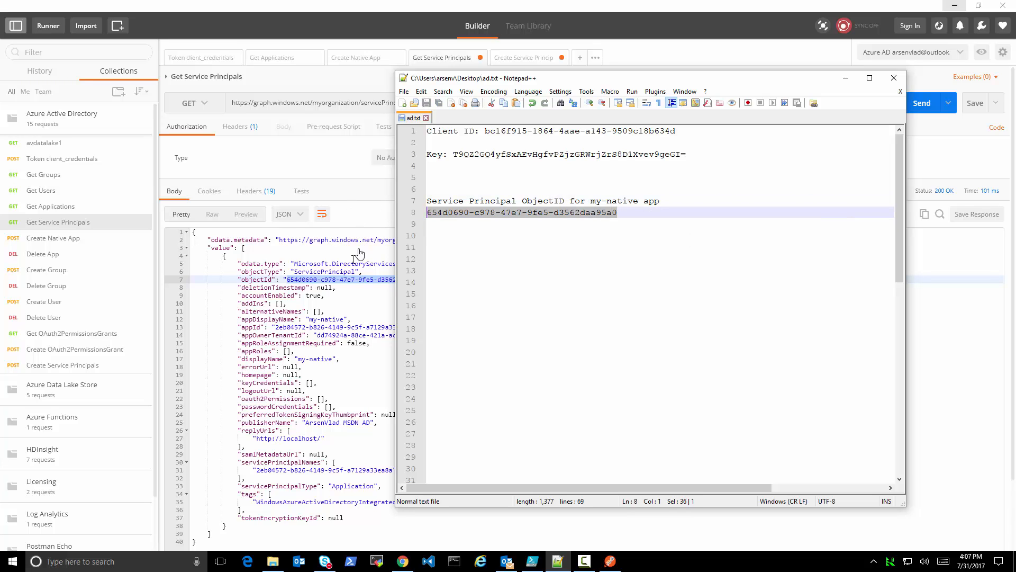
click(403, 561)
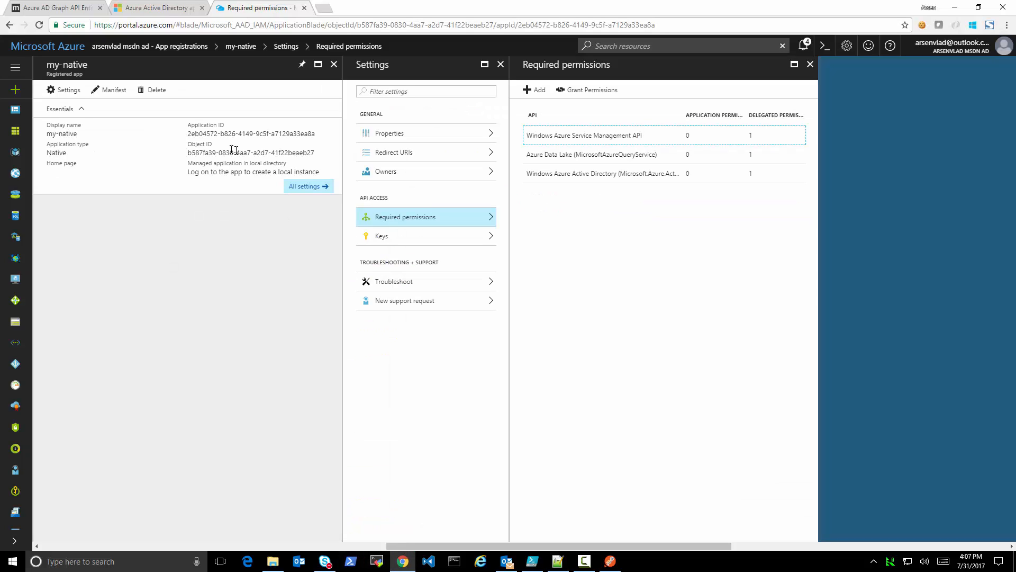
drag(186, 134, 306, 134)
click(308, 135)
Switch to Postman, open the Get OAuth2PermissionsGrants request, and send it with its existing clientId filter
key(alt+Tab)
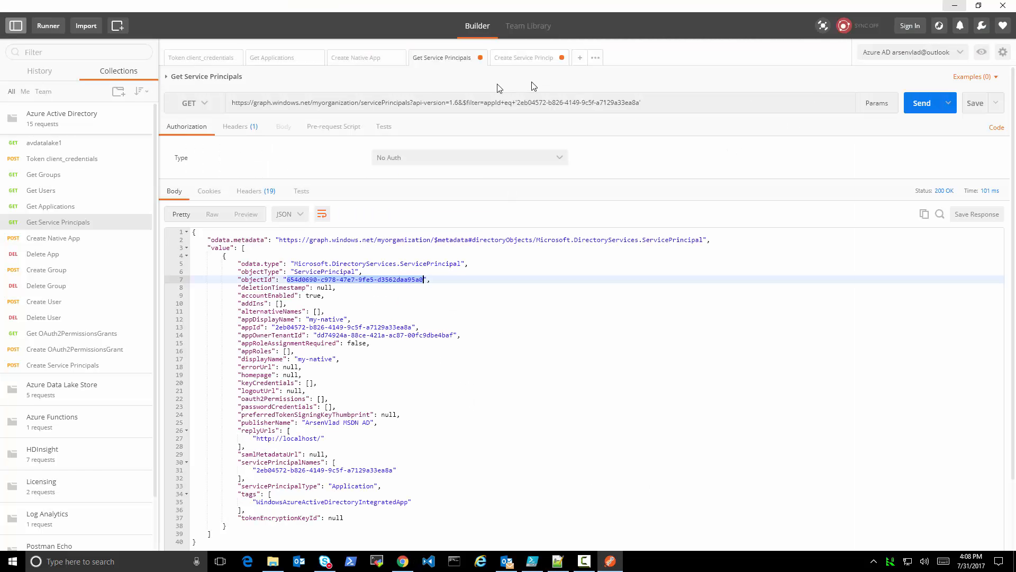
click(62, 335)
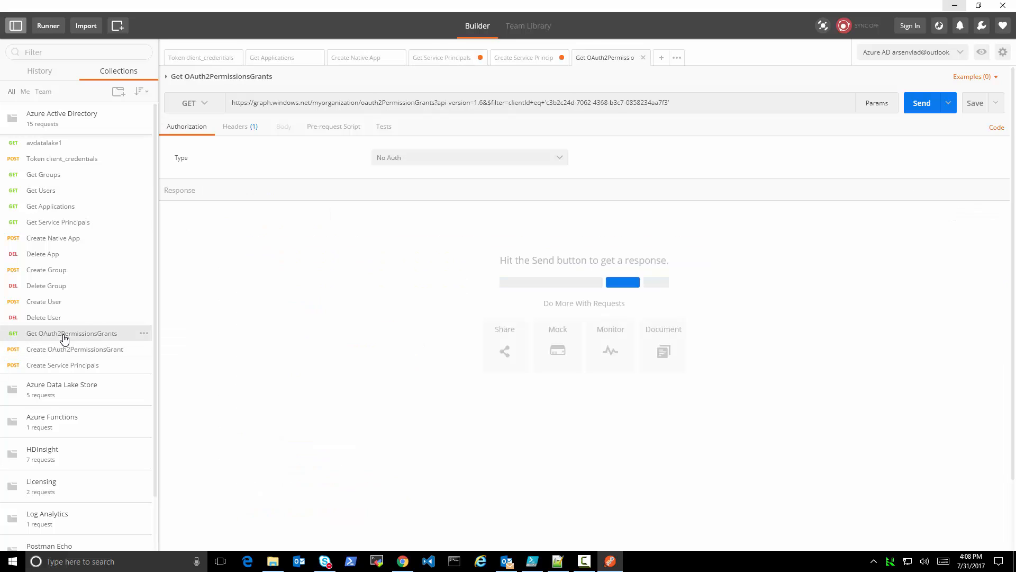
click(922, 103)
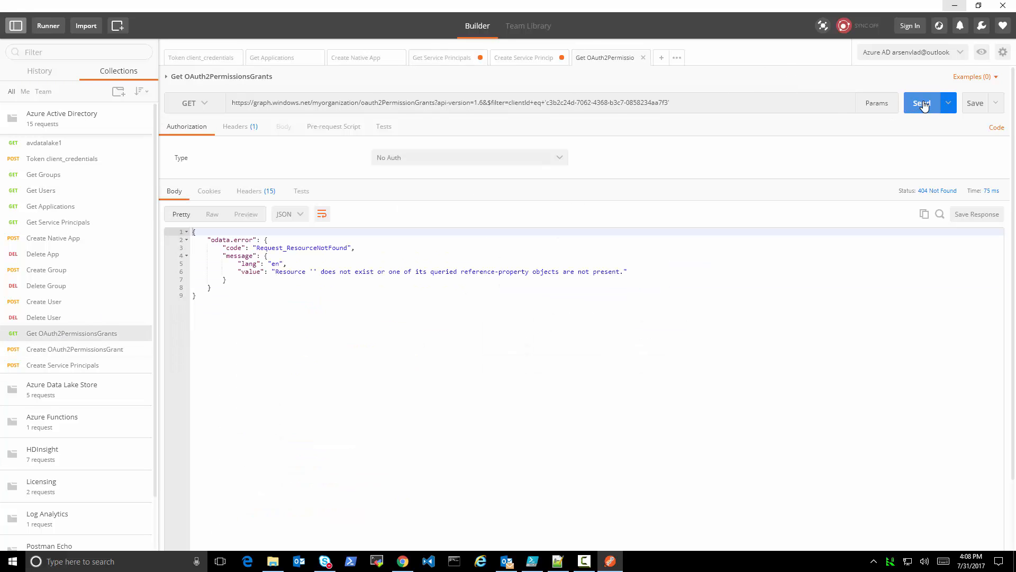
Replace the clientId in the URL filter with my-native's service principal object ID from ad.txt and send the request
drag(548, 107, 669, 106)
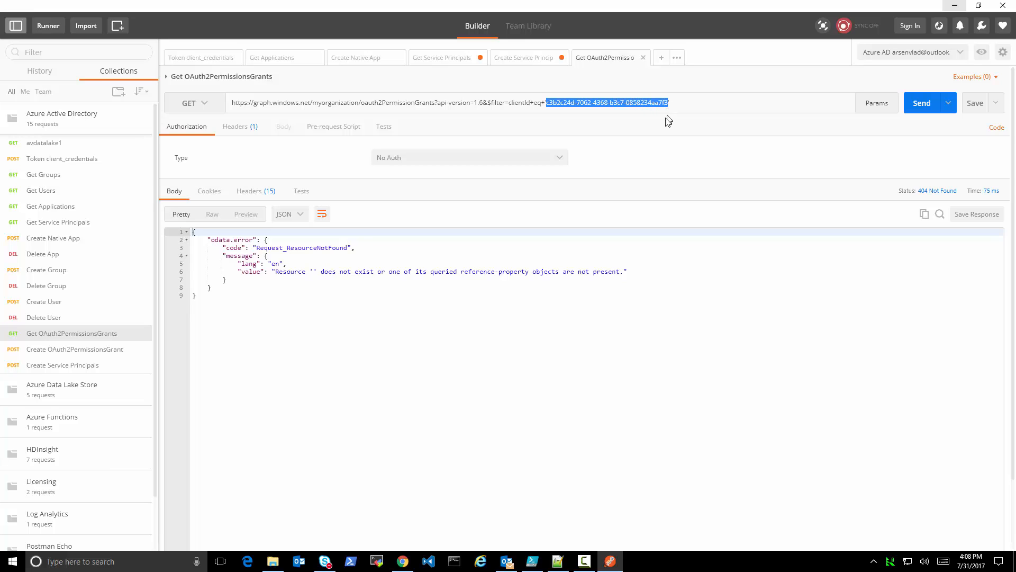
key(BackSpace)
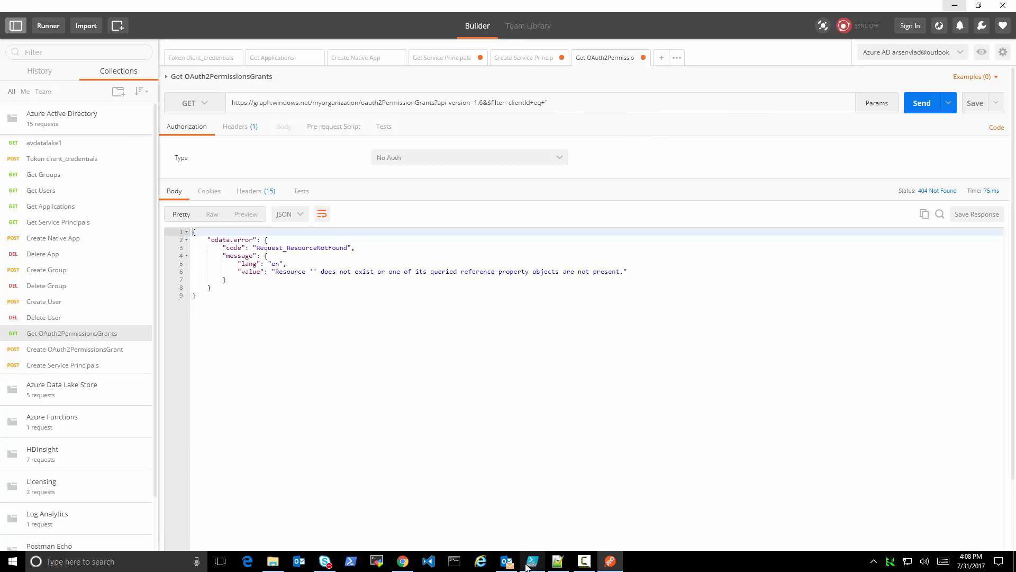
click(560, 563)
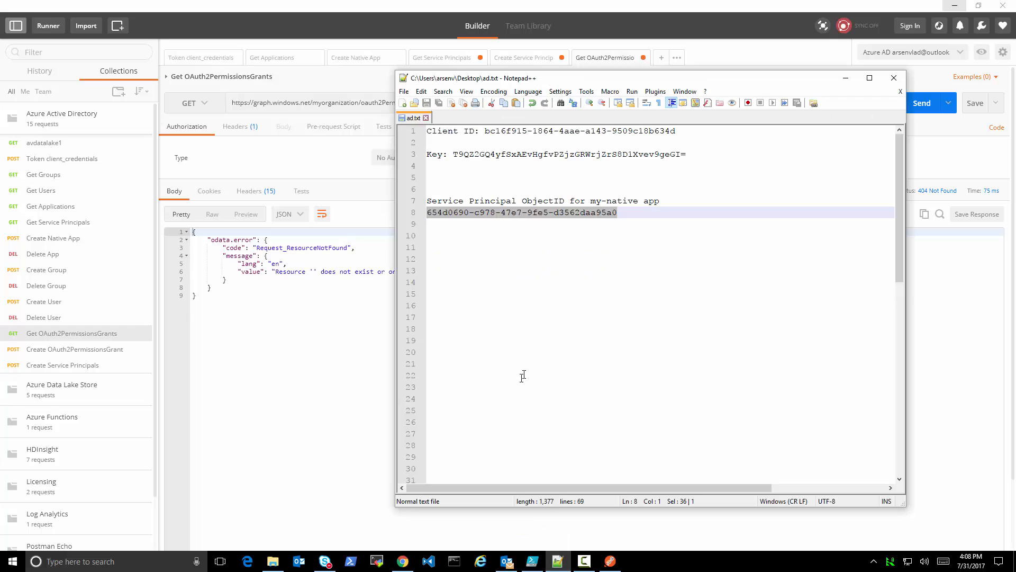
click(585, 62)
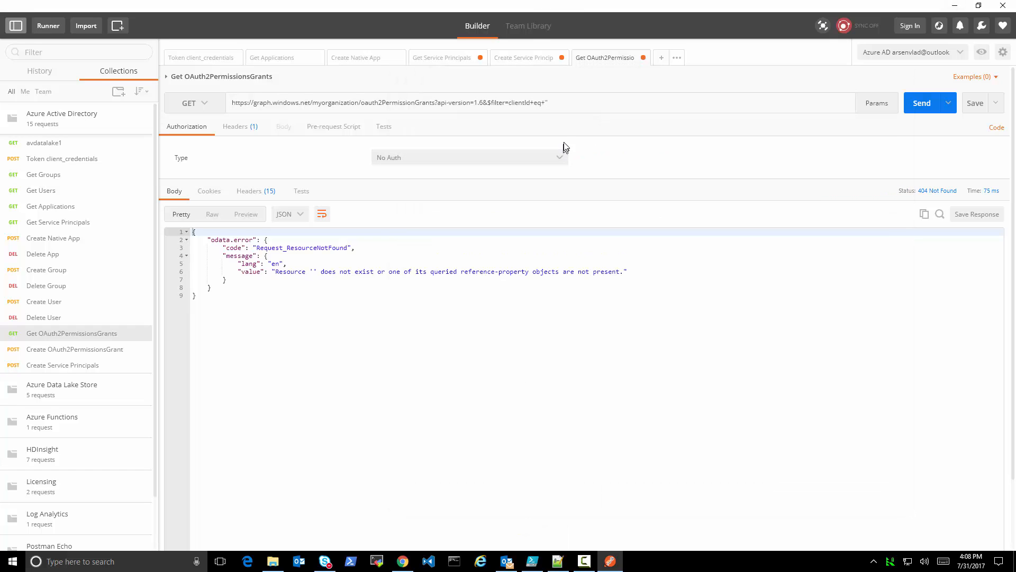
key(ctrl+v)
text(')
click(921, 102)
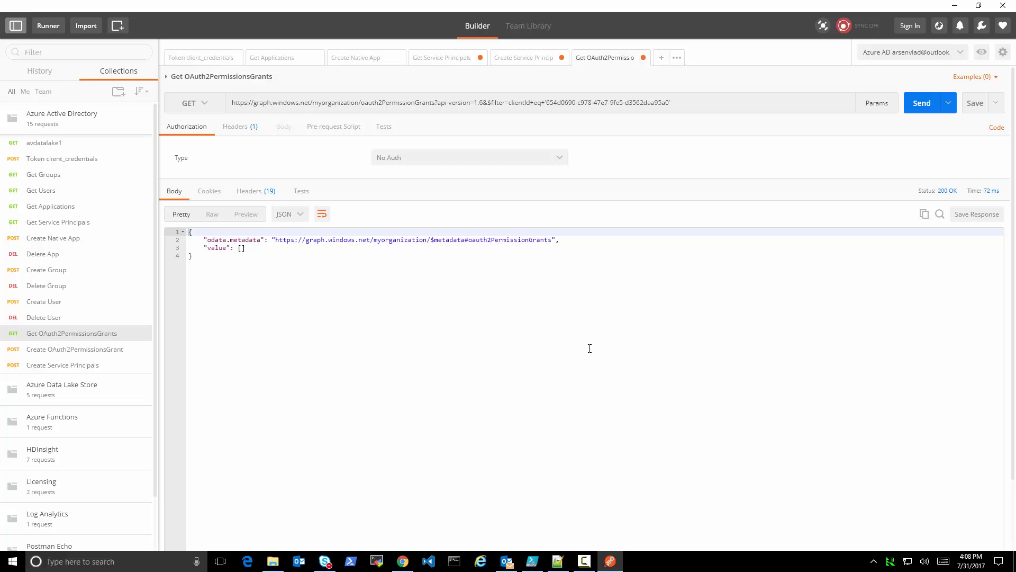
Review the open requests and compare the objectId in the Create Service Principals and Get Service Principals responses
click(281, 62)
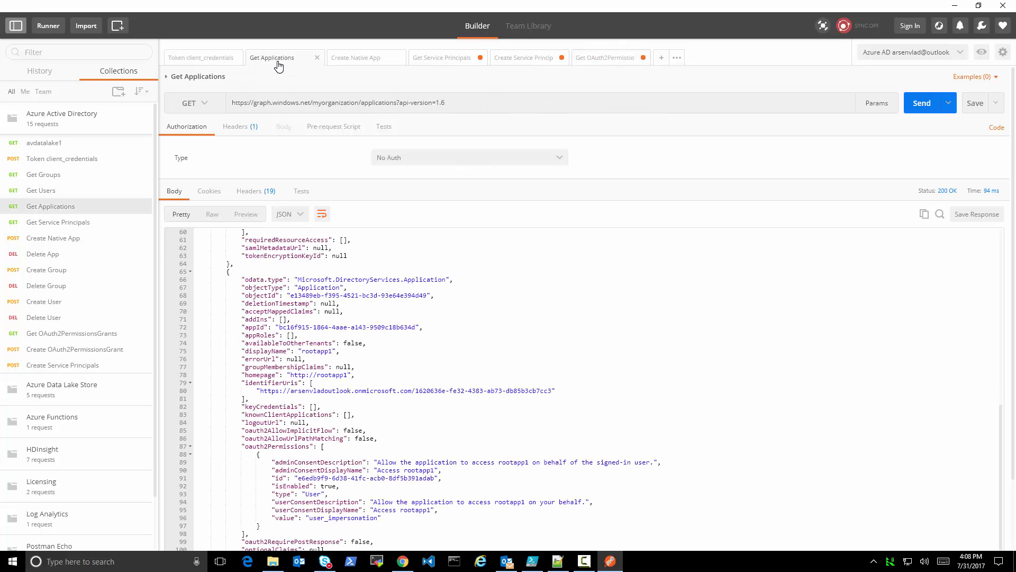
click(526, 62)
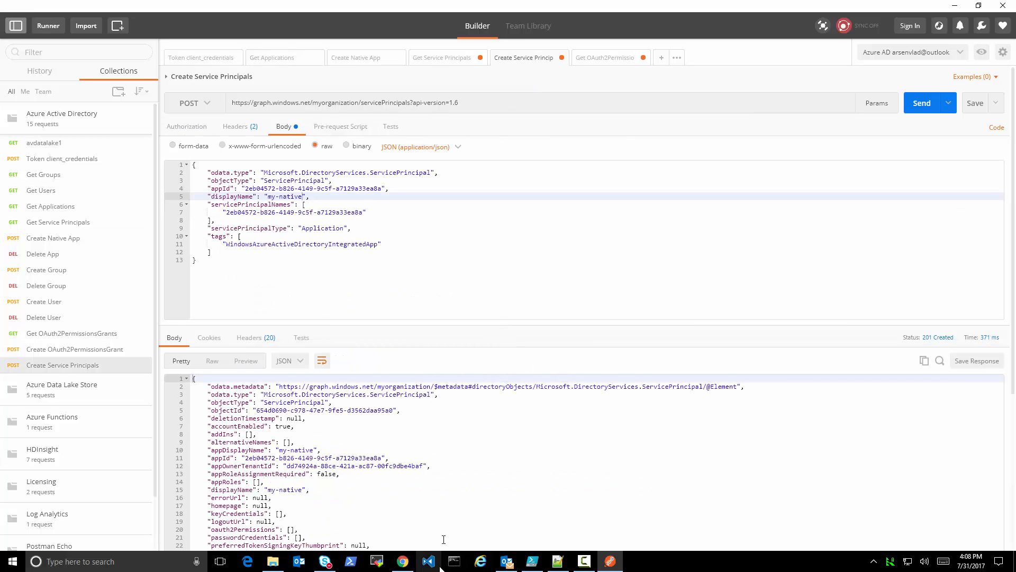
click(611, 56)
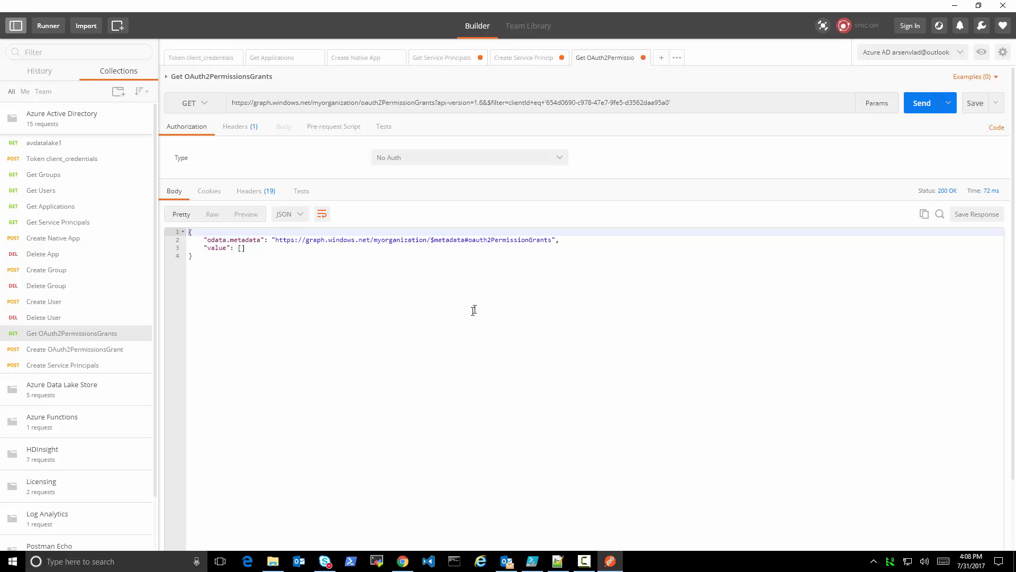
click(524, 63)
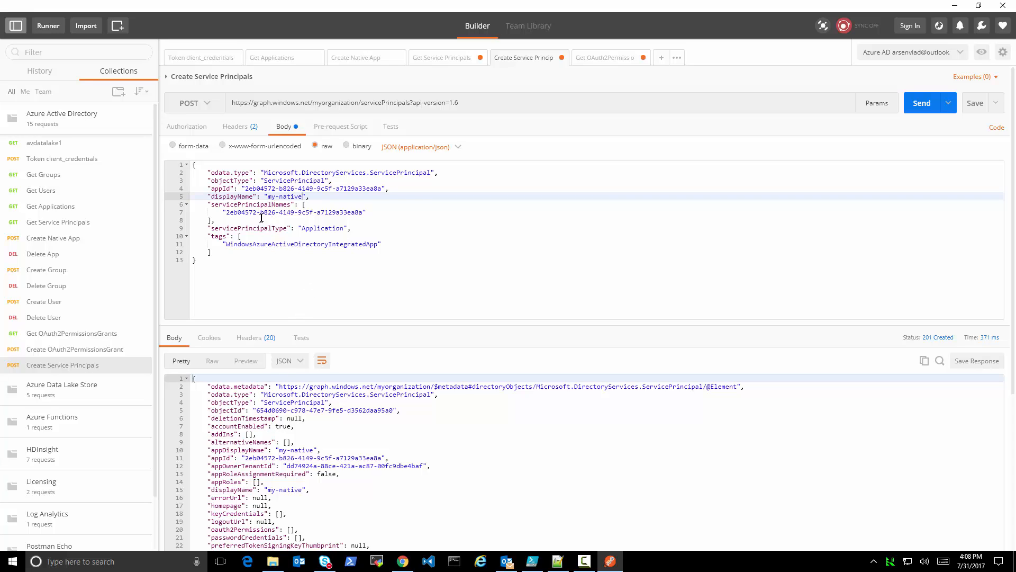
drag(256, 411, 393, 411)
key(ctrl+c)
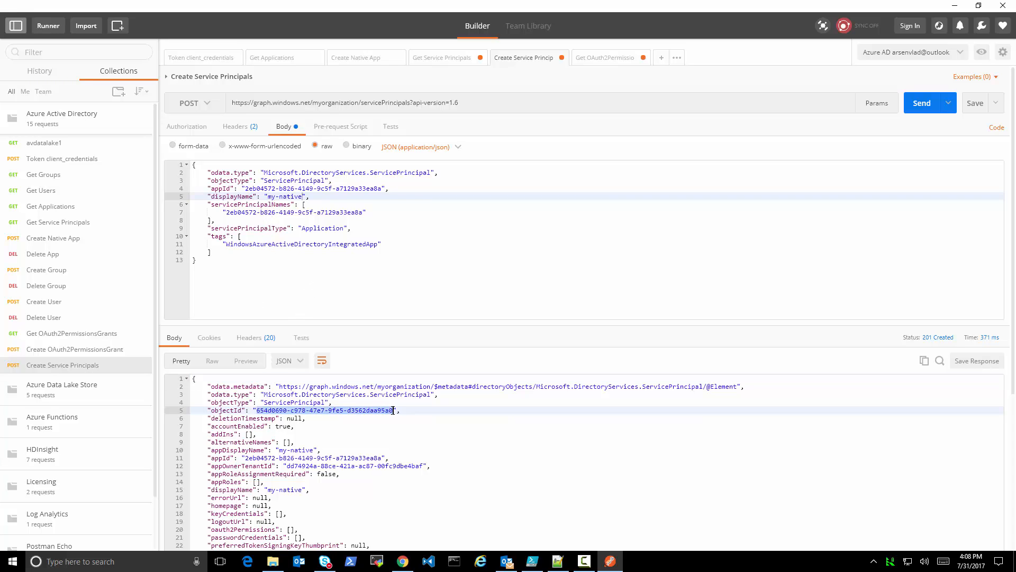
click(428, 56)
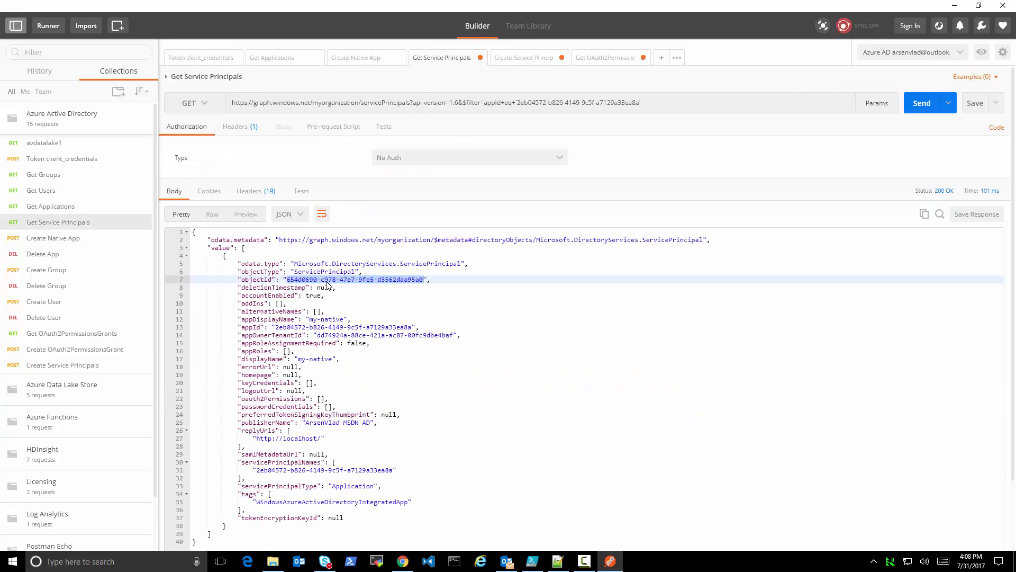
scroll(366, 411, down, 3)
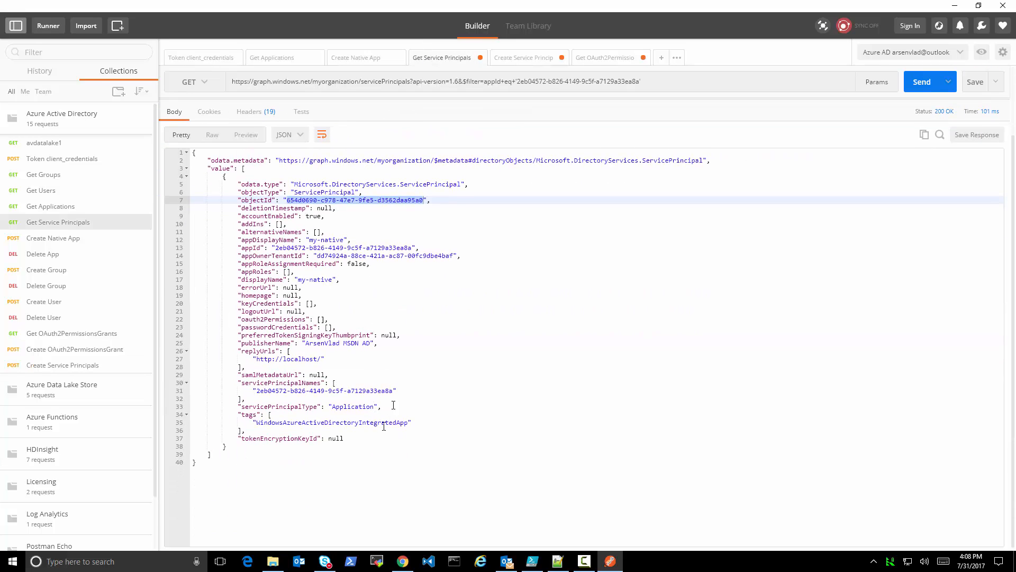
Open the Create Native App request and enlarge its body editor to examine all the requiredResourceAccess entries
scroll(393, 405, up, 3)
click(351, 58)
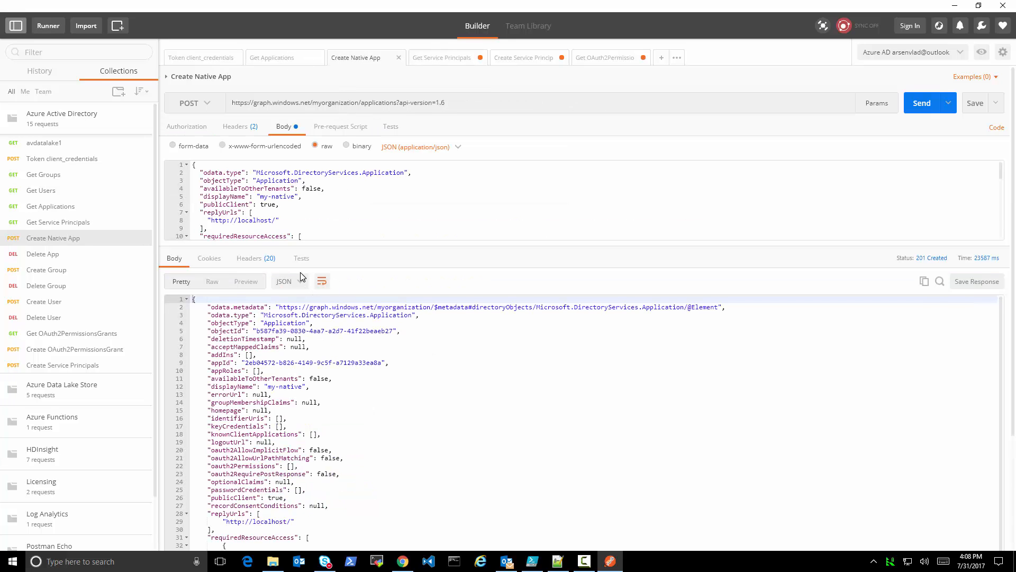
drag(316, 240, 368, 483)
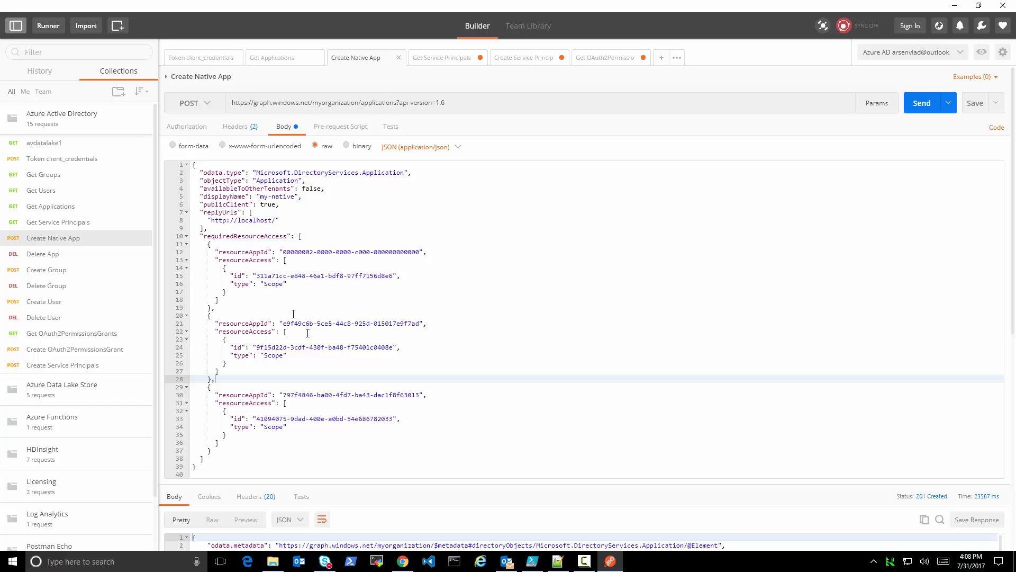
In ad.txt in Notepad++, replace the AD grant's clientId with my-native's service principal object ID, 654d0690-c978-47e7-9fe5-d3562daa95a0
click(558, 561)
scroll(563, 360, down, 9)
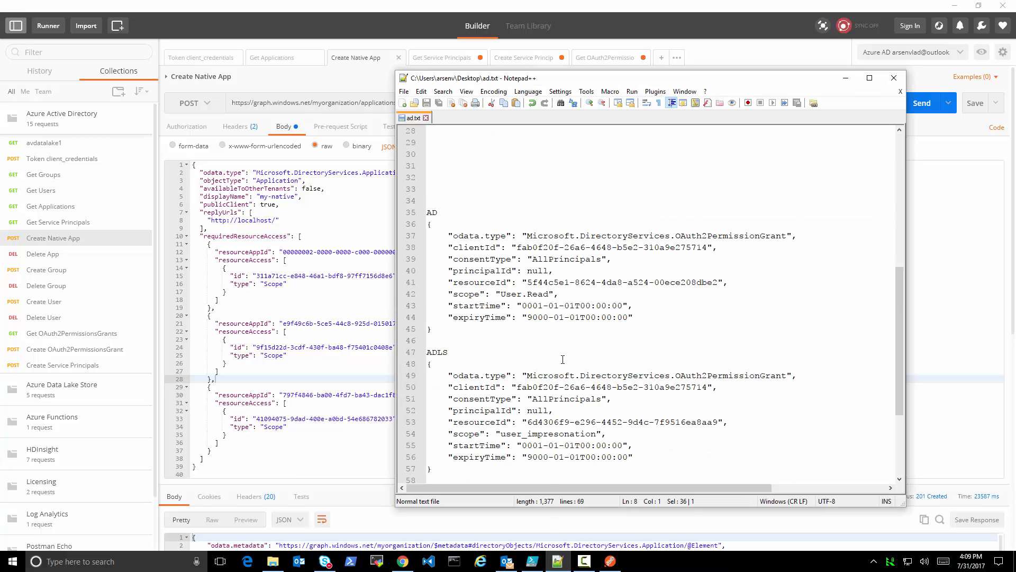
scroll(562, 360, down, 2)
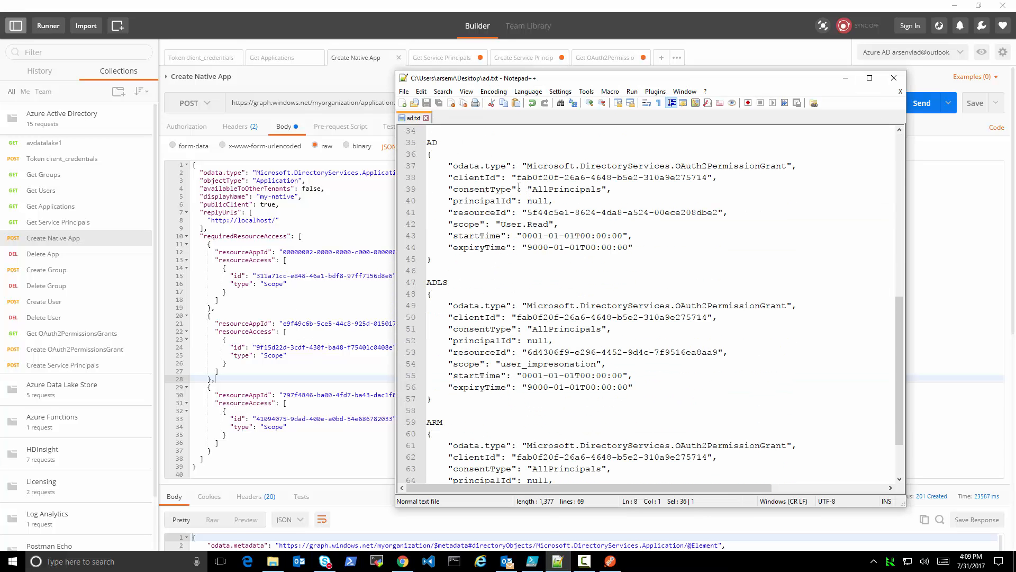
drag(518, 180, 707, 177)
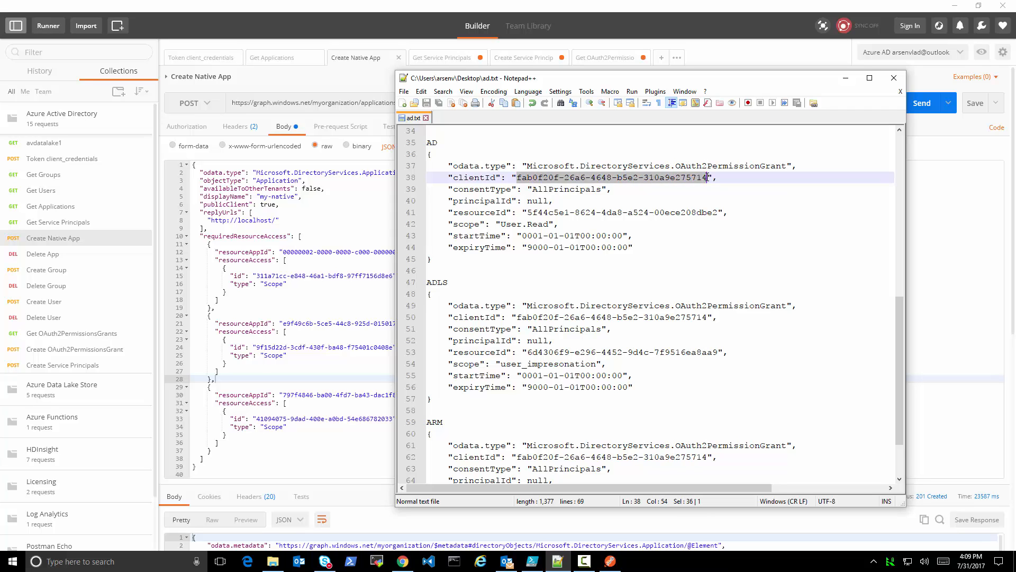
key(ctrl+v)
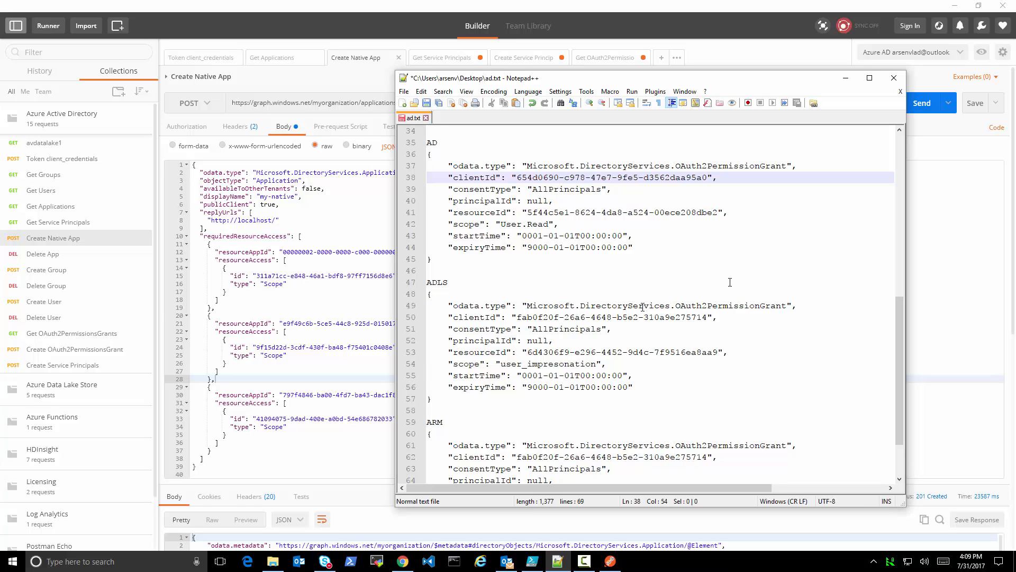
Look up the AD grant's consentType in the OAuth2PermissionGrant entity documentation in Chrome, and return to the notes
drag(448, 189, 612, 189)
click(402, 561)
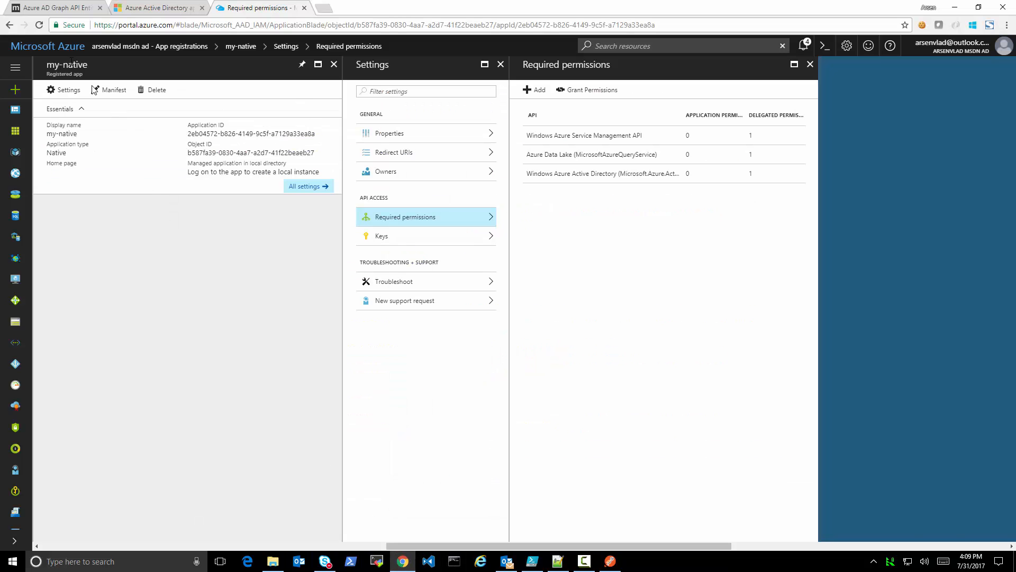
click(44, 8)
scroll(444, 394, down, 2)
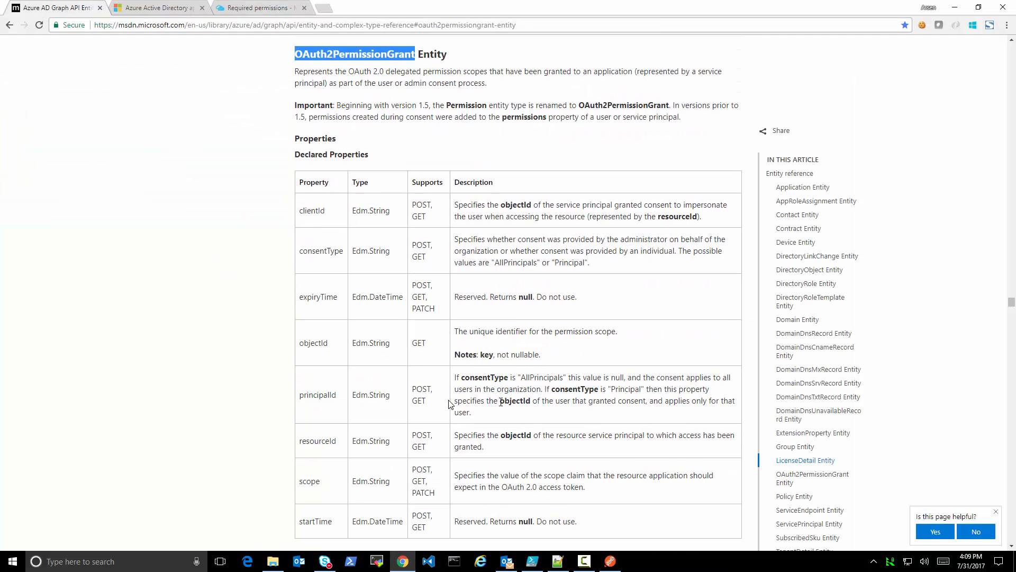
drag(590, 263, 451, 244)
click(507, 263)
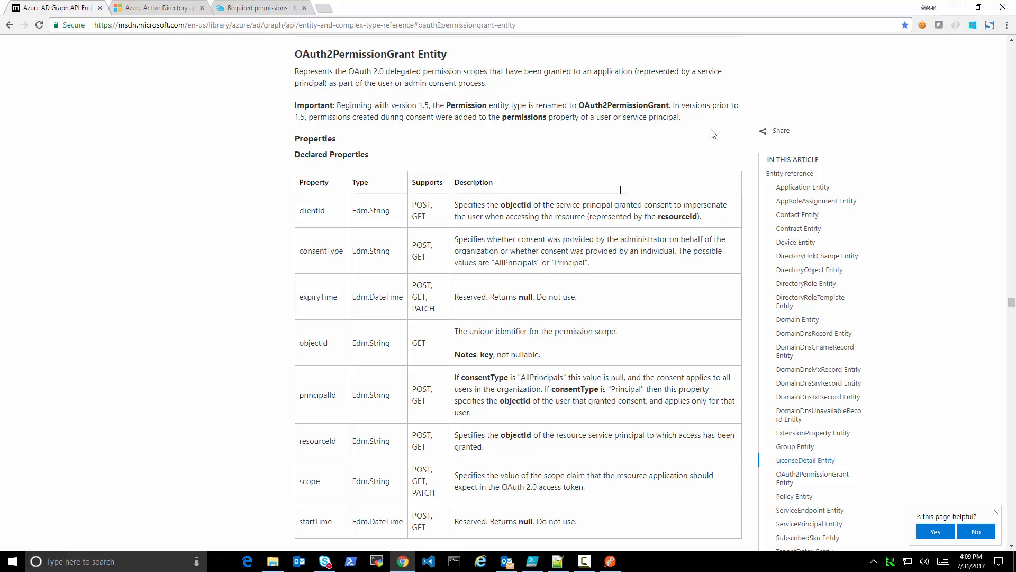
click(954, 7)
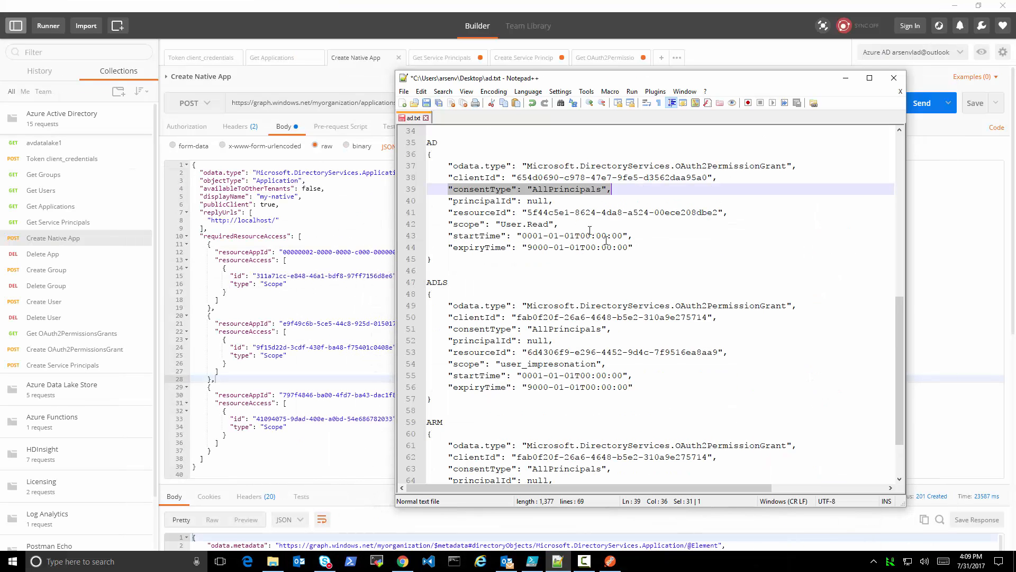
Review the AD grant's principalId, consentType, start and expiry times and resourceId in ad.txt, plus the ADLS grant's resourceId
drag(449, 202, 552, 201)
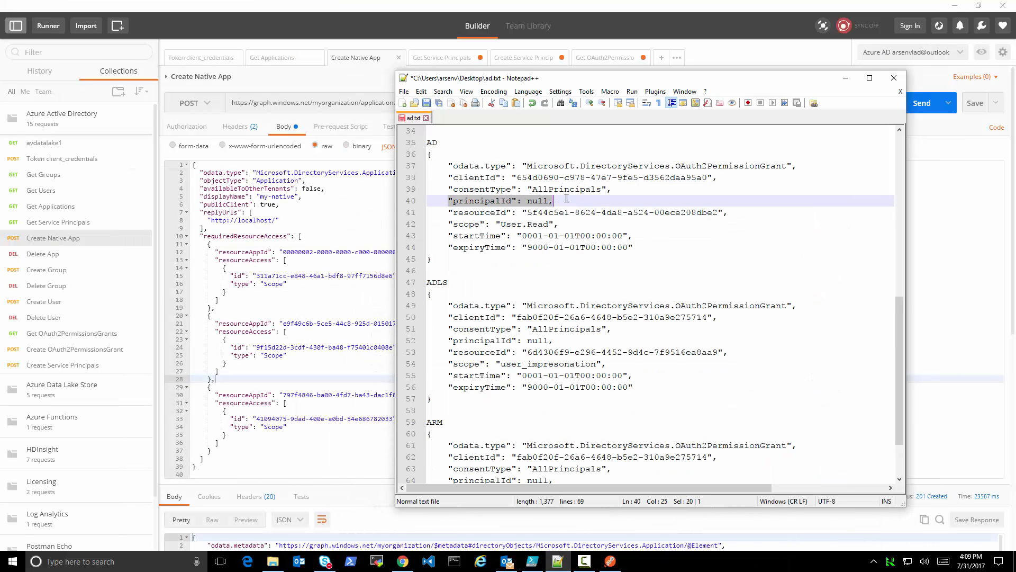
double_click(564, 189)
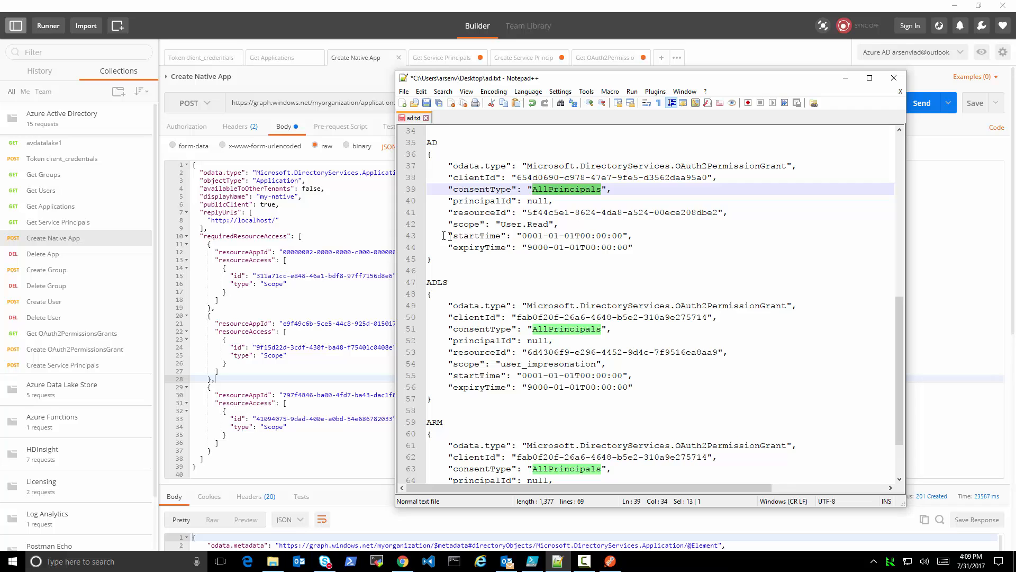
drag(444, 236, 631, 242)
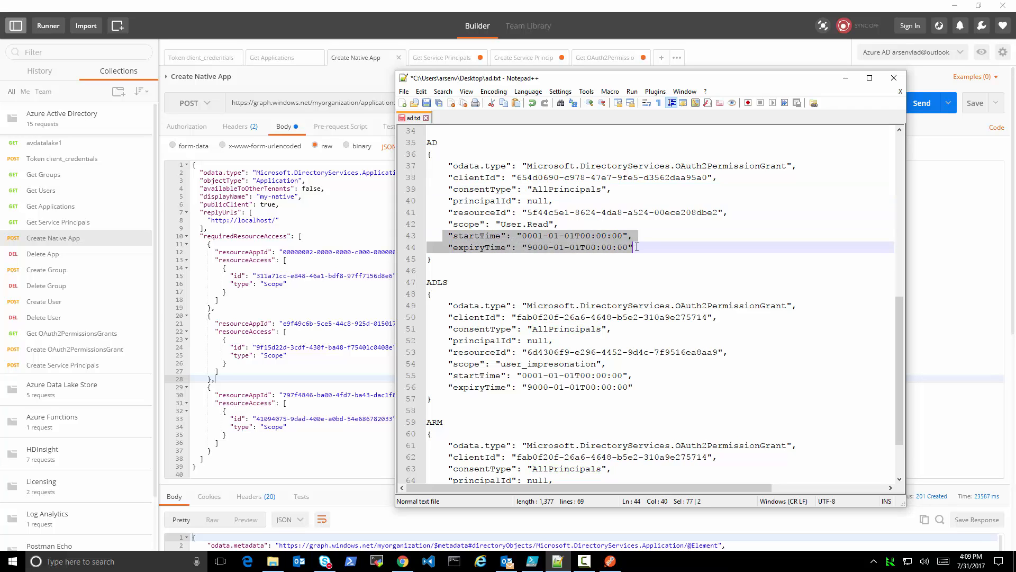
click(656, 242)
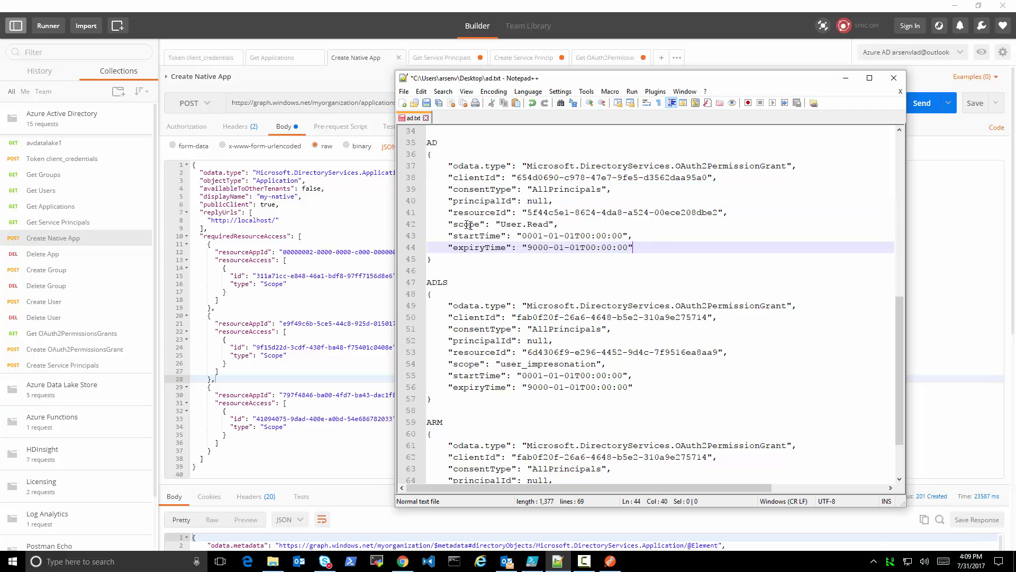
drag(450, 214, 734, 212)
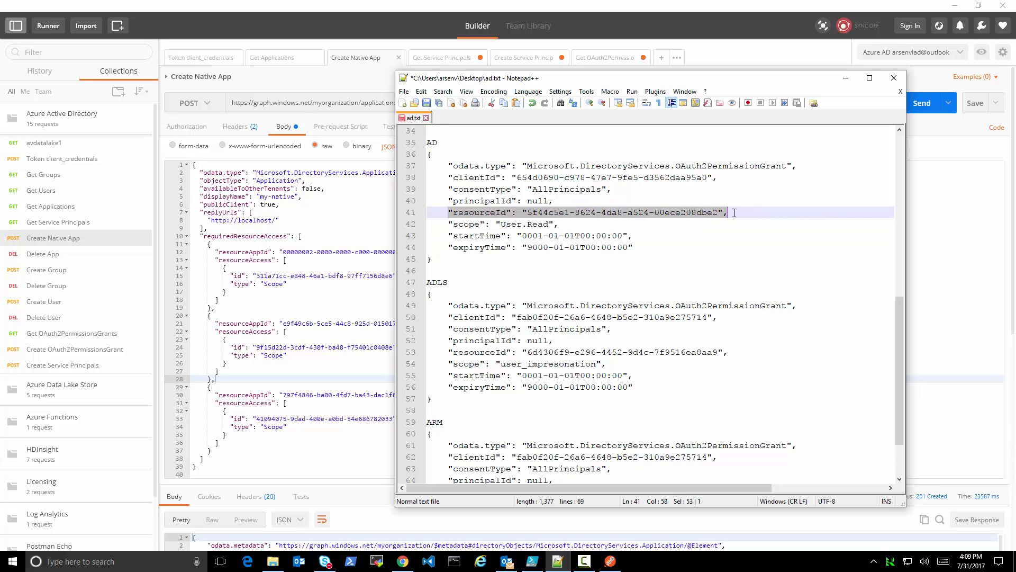
drag(529, 214, 718, 213)
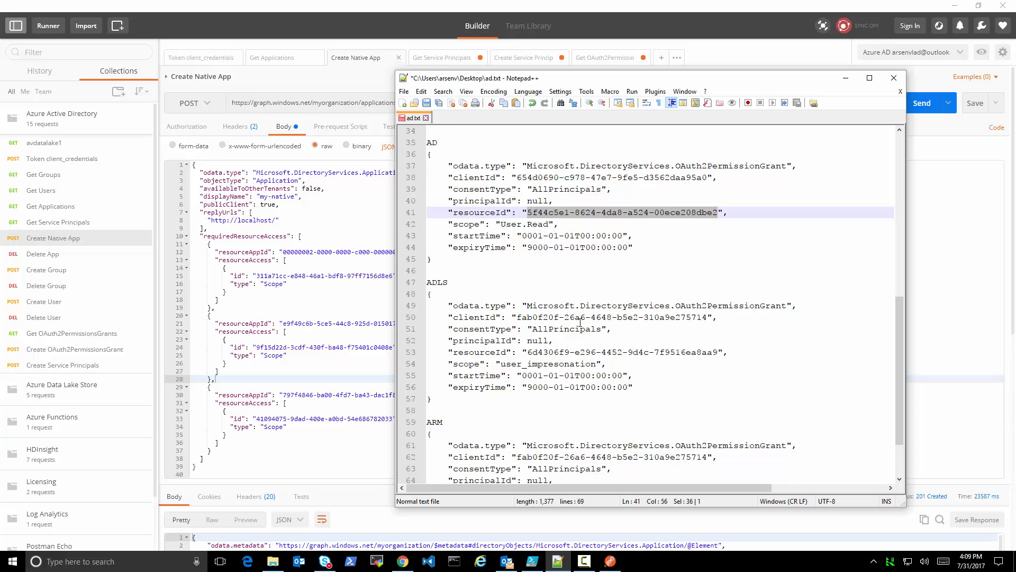
drag(527, 353, 718, 352)
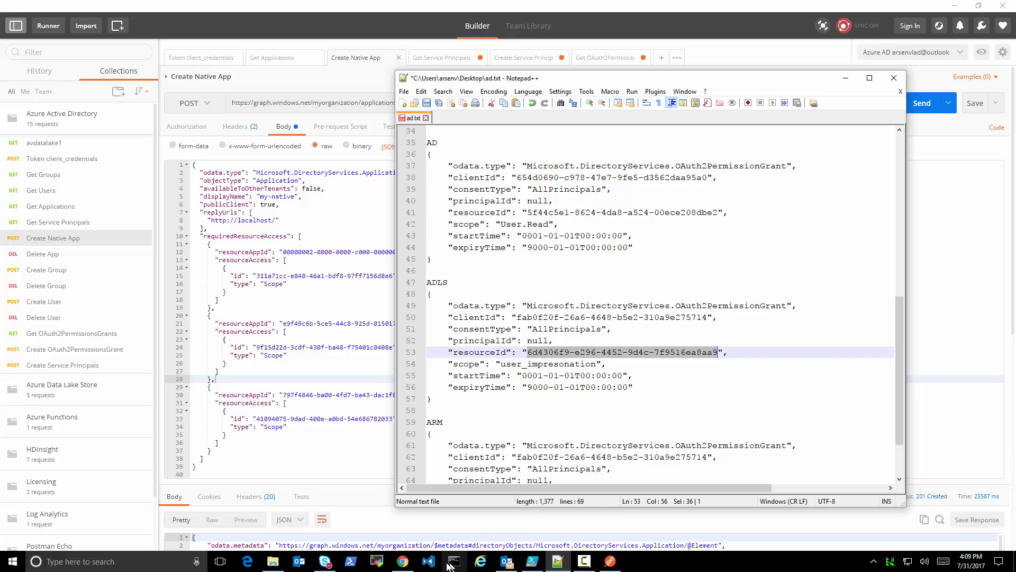
click(273, 57)
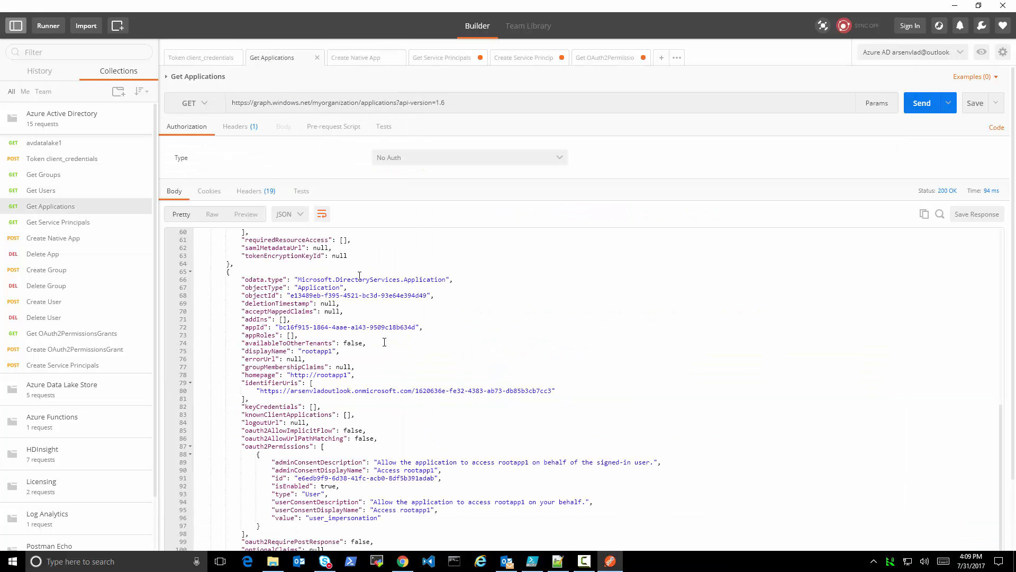
click(349, 60)
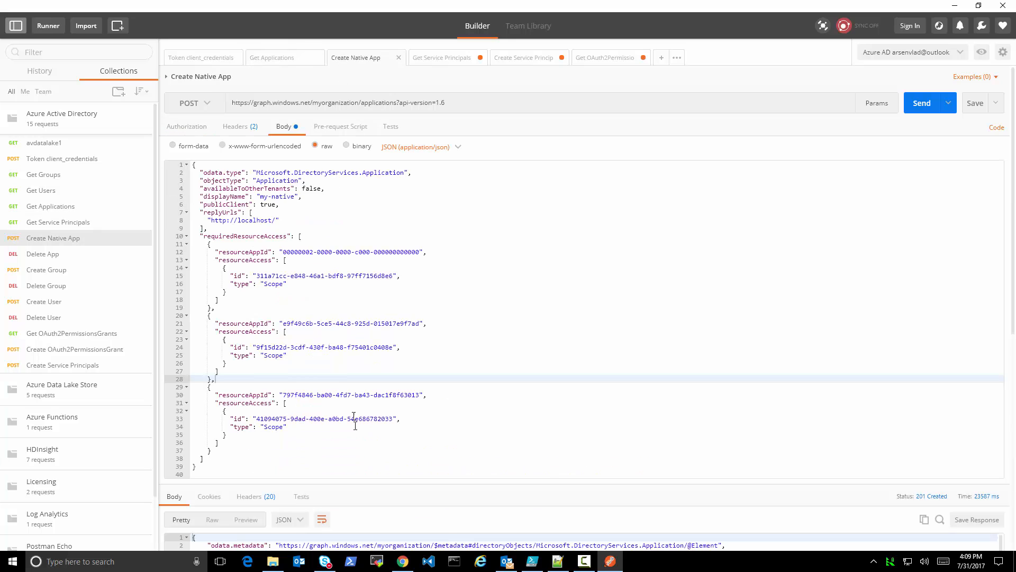
drag(214, 323, 430, 324)
click(385, 325)
double_click(385, 325)
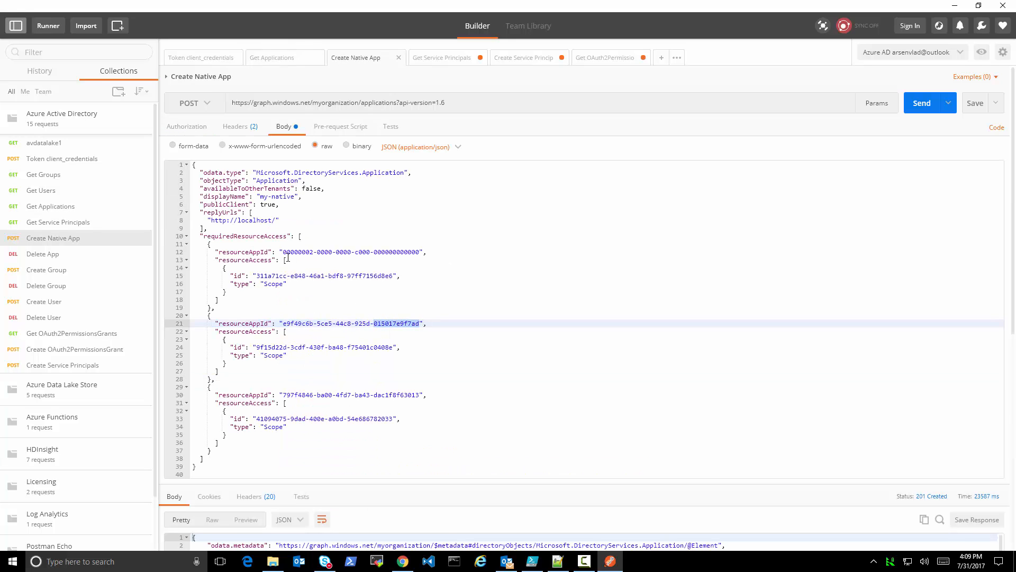
drag(284, 252, 422, 253)
key(ctrl+c)
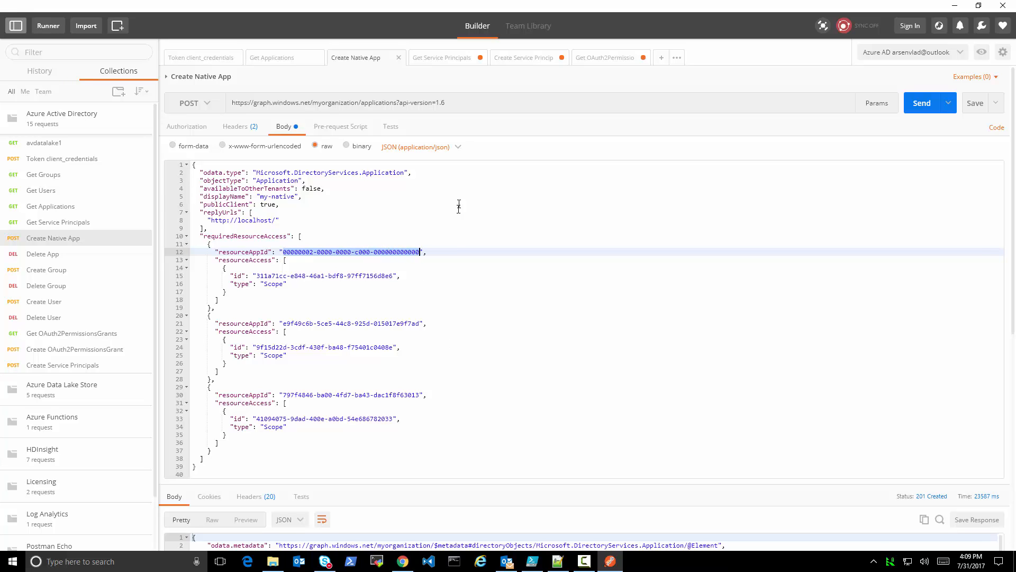
click(450, 62)
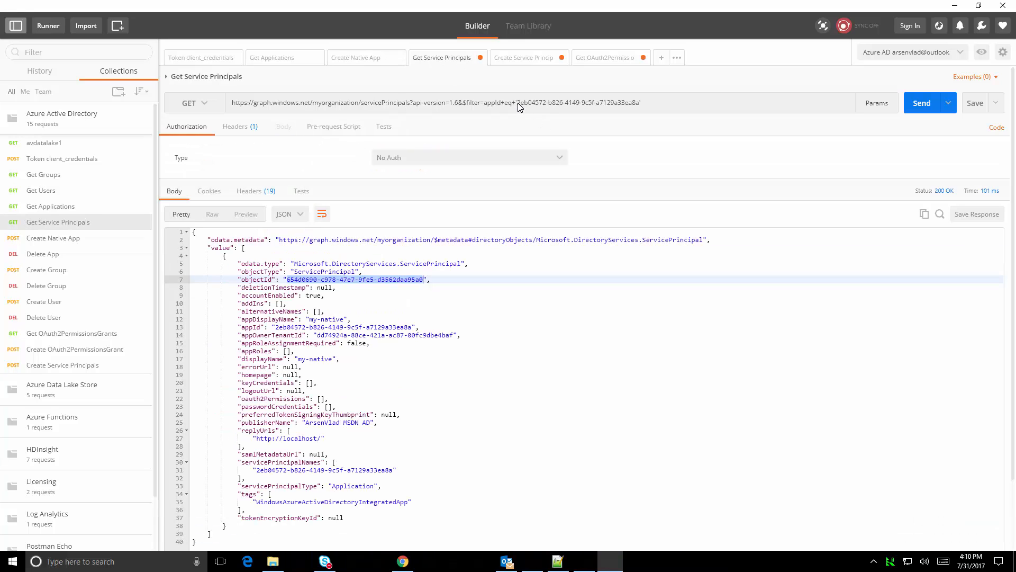
drag(518, 103, 642, 103)
key(ctrl+v)
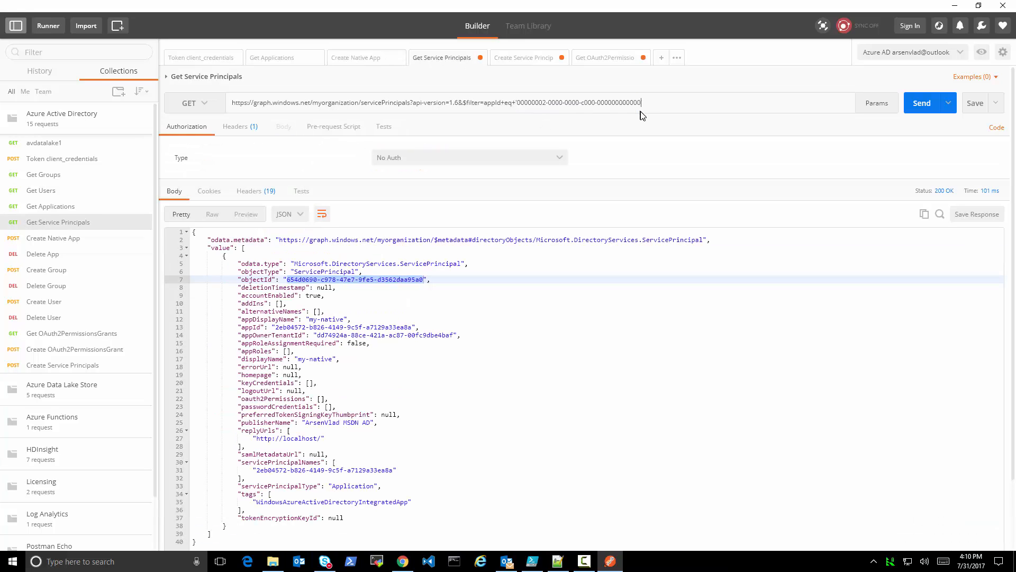
click(921, 102)
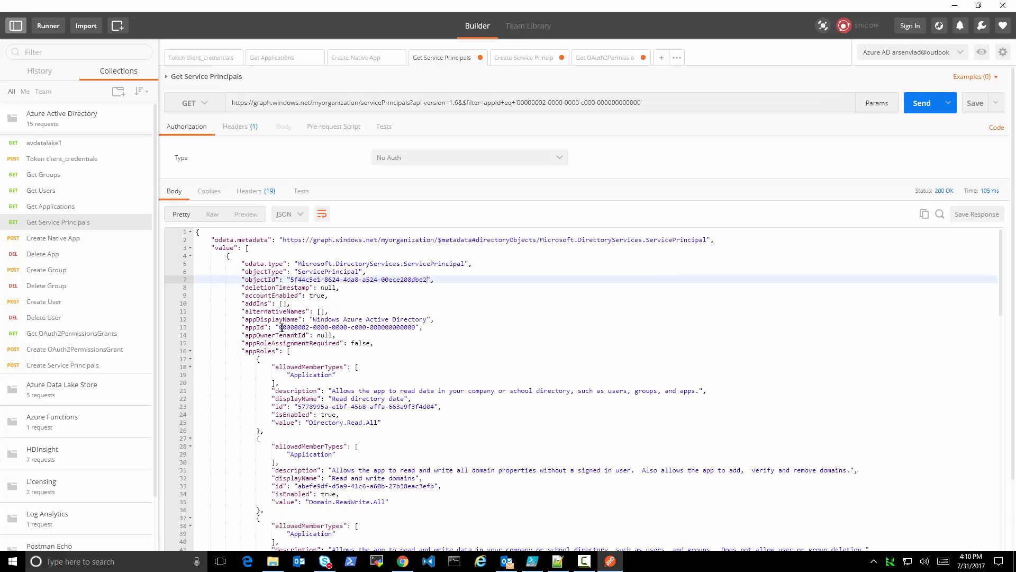
Compare the returned appId and objectId with the AD grant's resourceId in ad.txt, and inspect the ADLS grant's resourceId
drag(242, 327, 447, 326)
drag(290, 279, 421, 280)
click(553, 558)
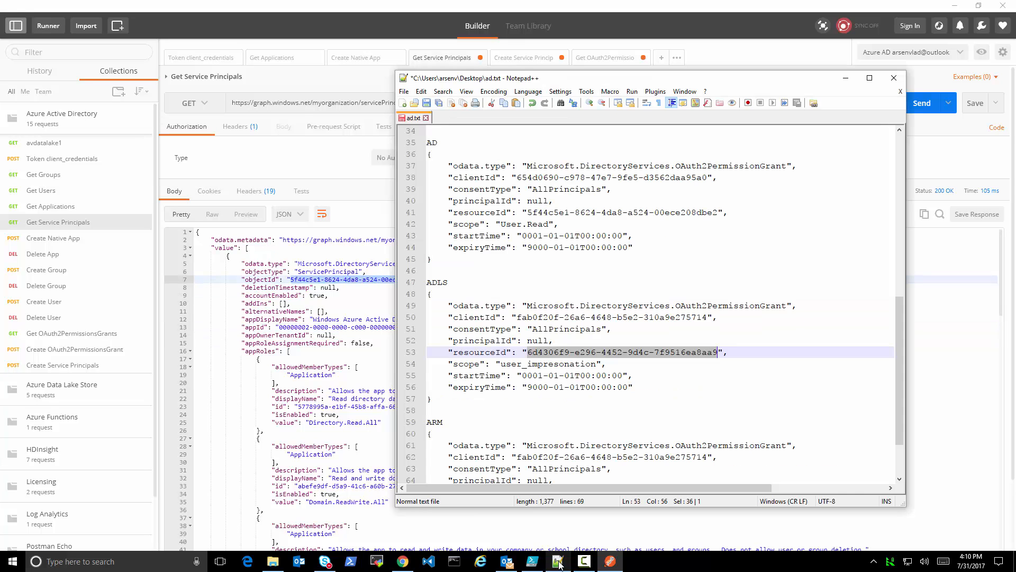
drag(529, 214, 720, 221)
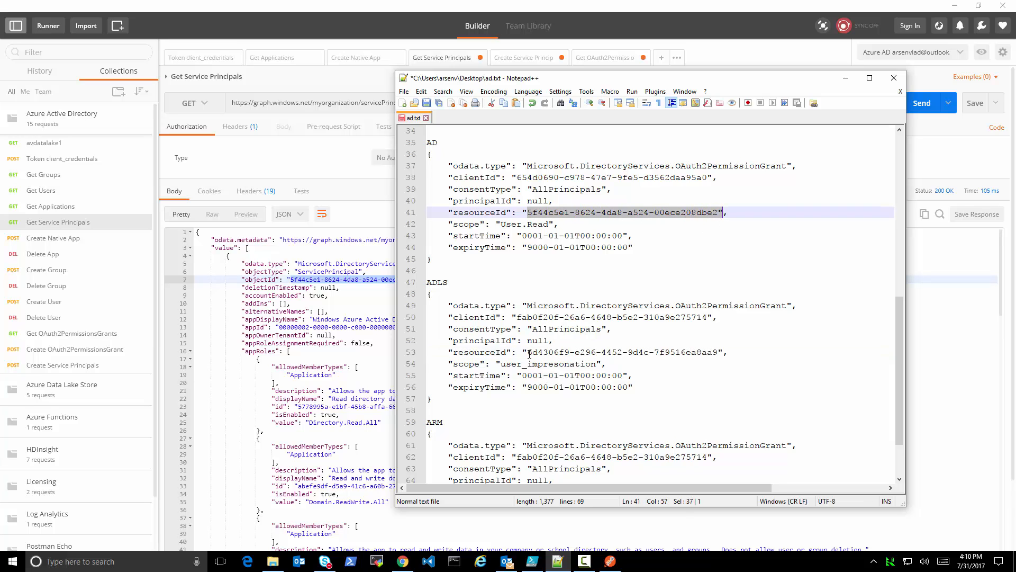
drag(528, 353, 718, 350)
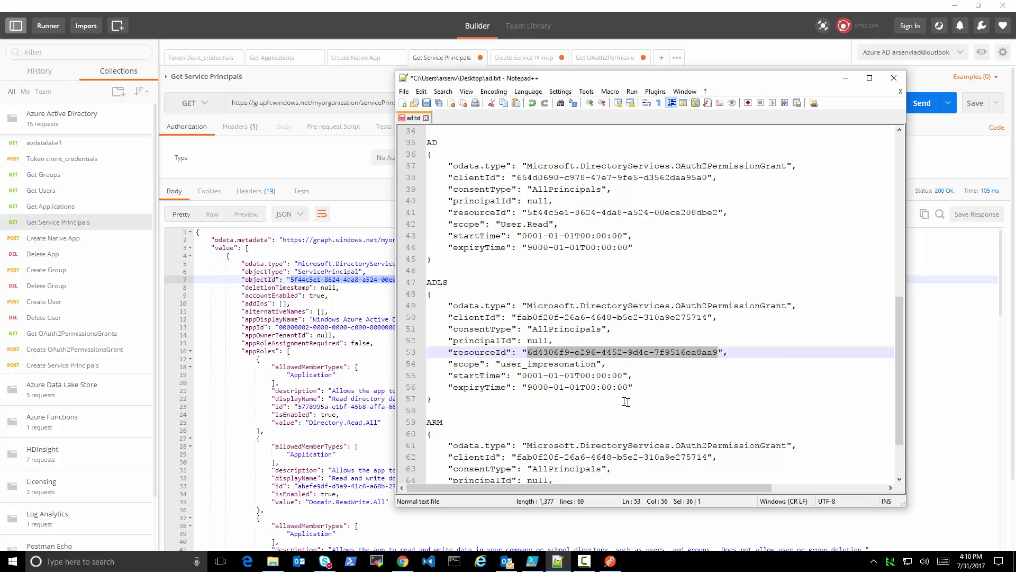
Correct the spelling of the ADLS grant's scope to user_impersonation and save ad.txt
click(542, 364)
key(Delete)
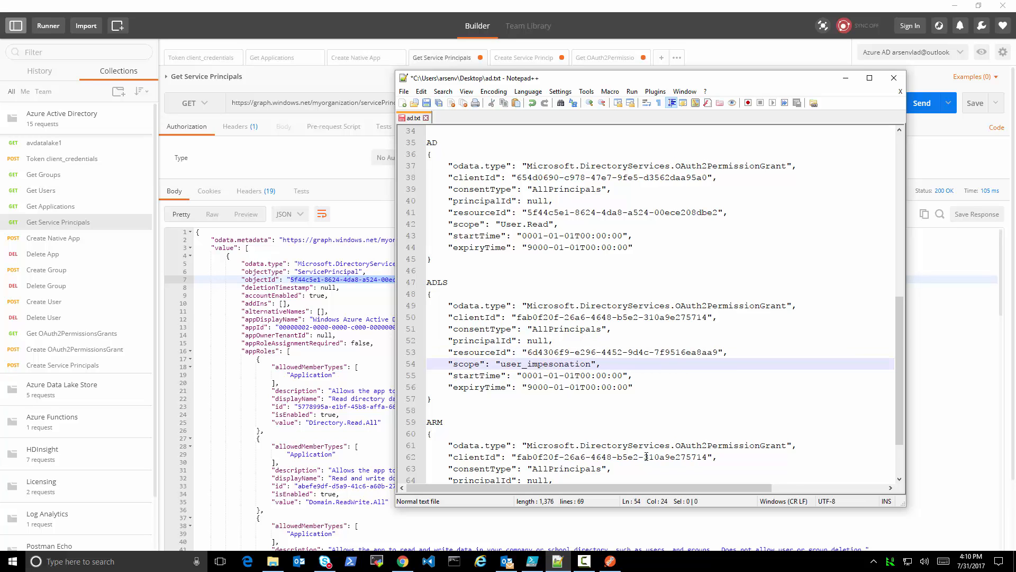
text(r)
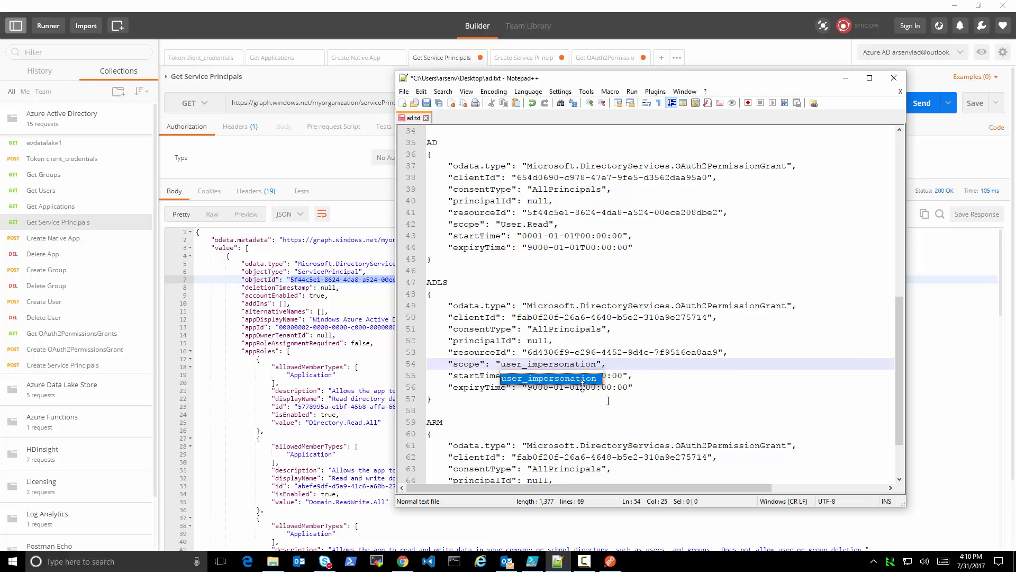
click(648, 411)
scroll(651, 418, down, 2)
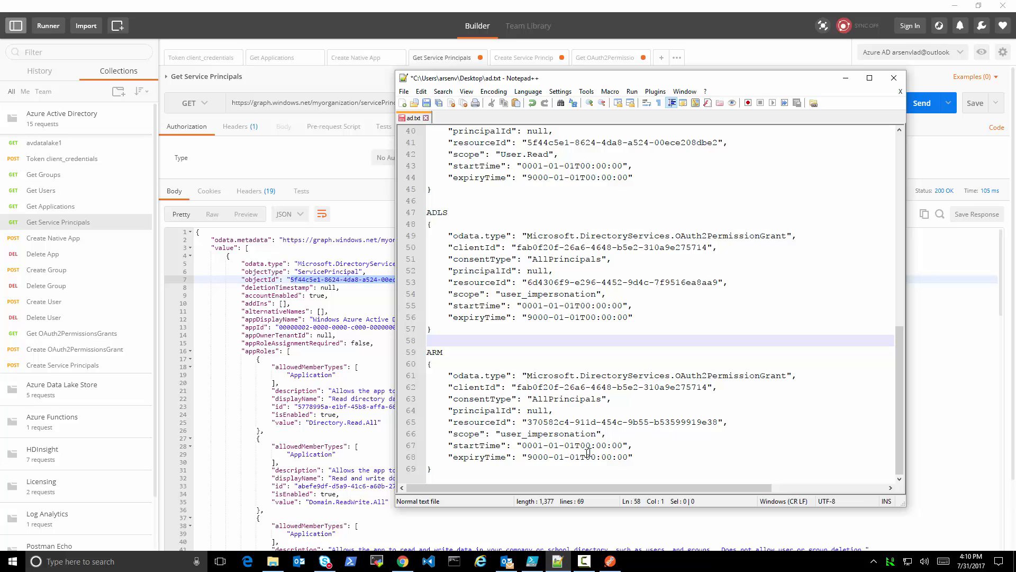
key(ctrl+s)
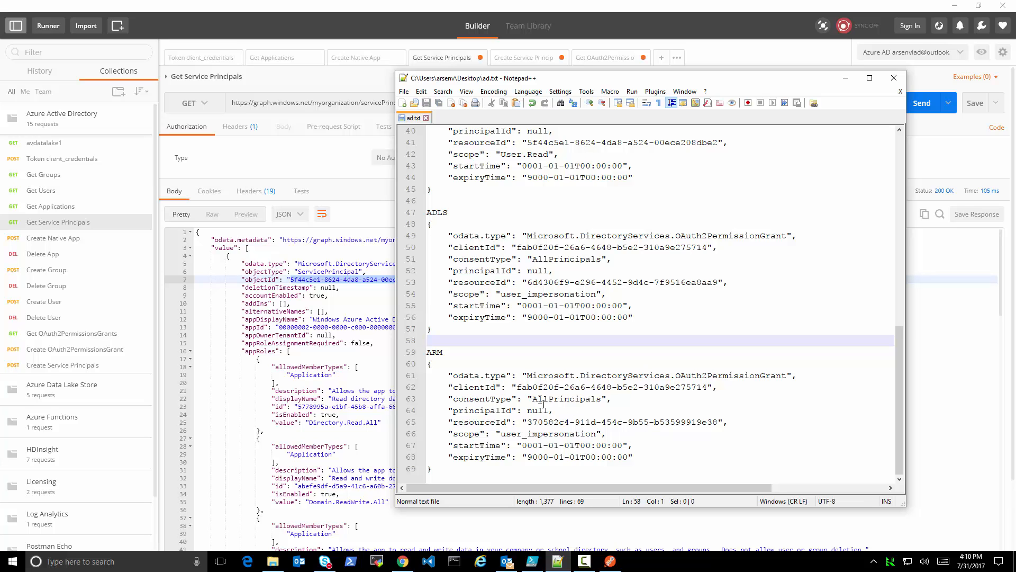
Copy the third resourceAppId, 797f4846-ba00-4fd7-ba43-dac1f8f63013, from Create Native App into the Get Service Principals appId filter and send the request
click(517, 388)
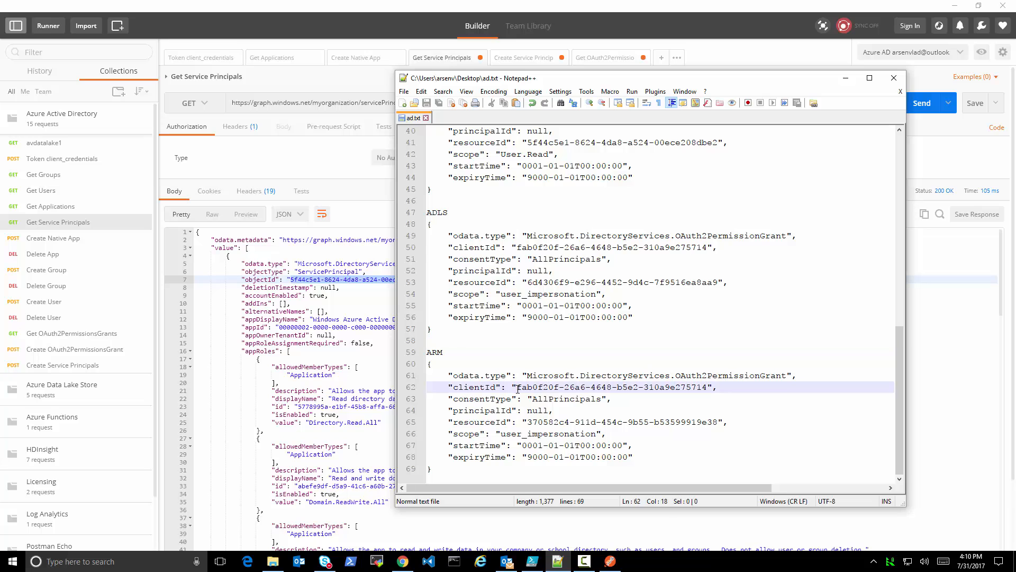
click(356, 62)
drag(283, 396, 420, 396)
key(ctrl+c)
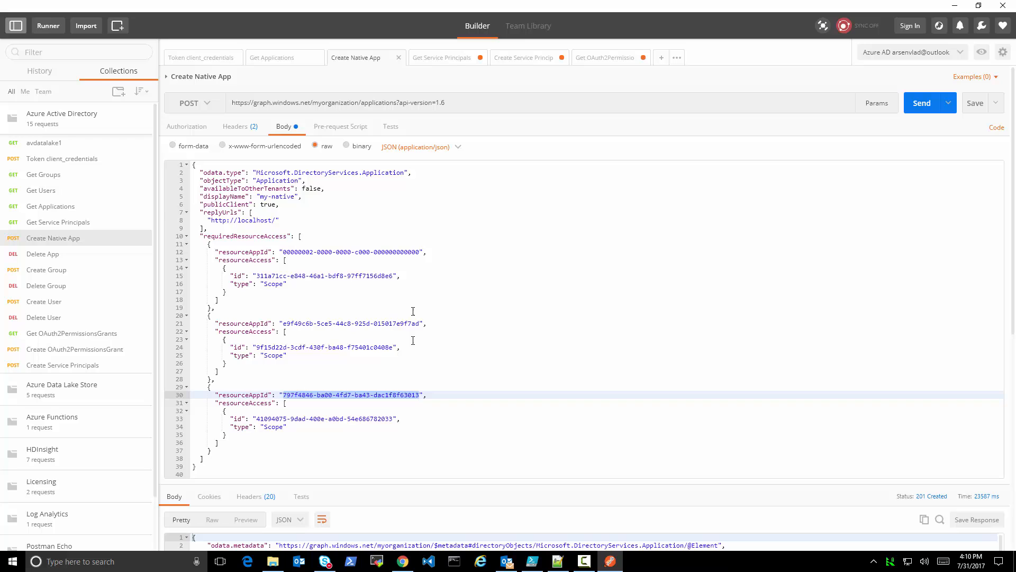
click(451, 59)
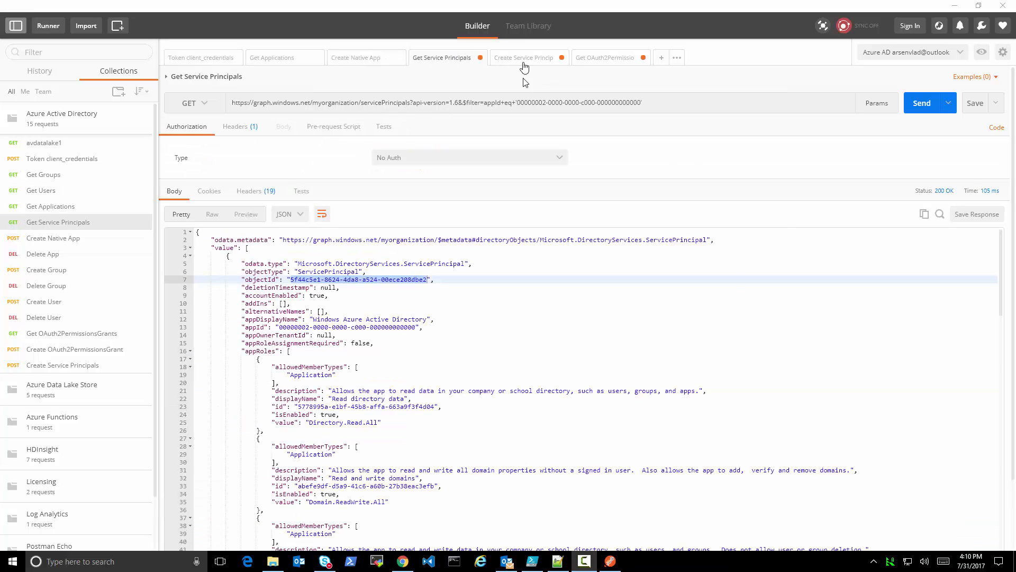
drag(517, 104, 642, 106)
key(ctrl+v)
click(927, 103)
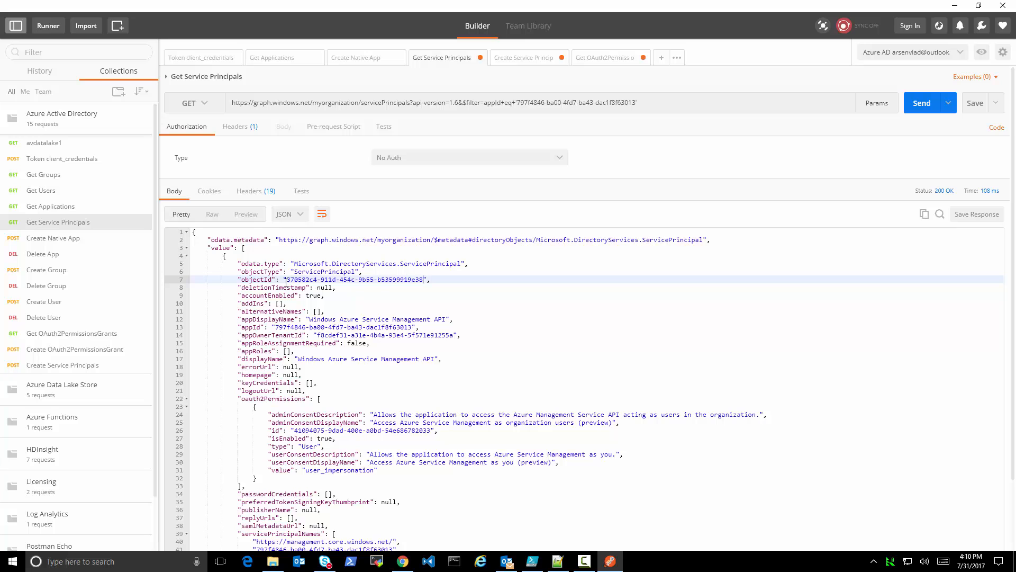
Compare the returned service principal's objectId with the ARM grant's resourceId in ad.txt, and review the AD and ADLS grants
click(558, 561)
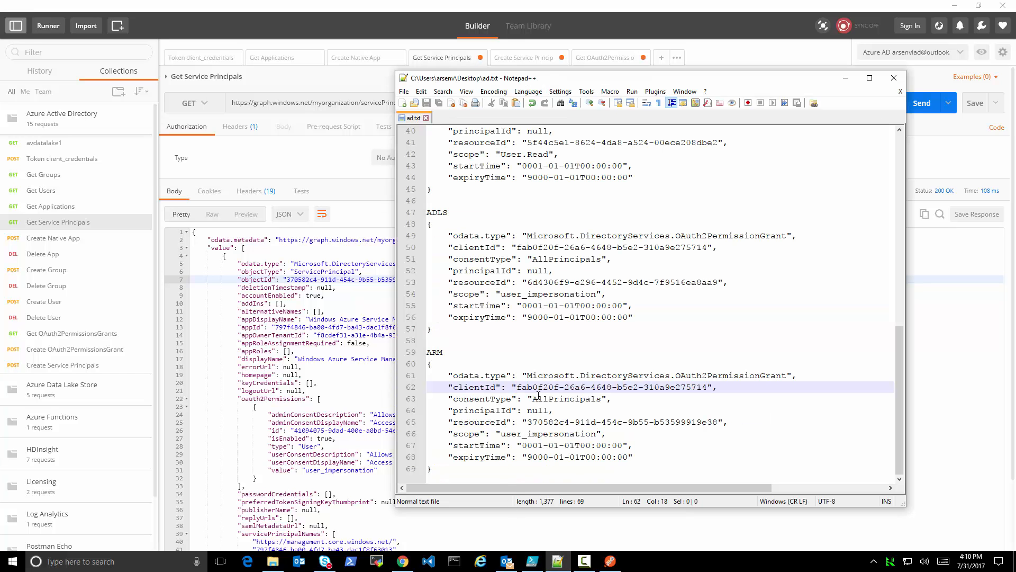
click(498, 468)
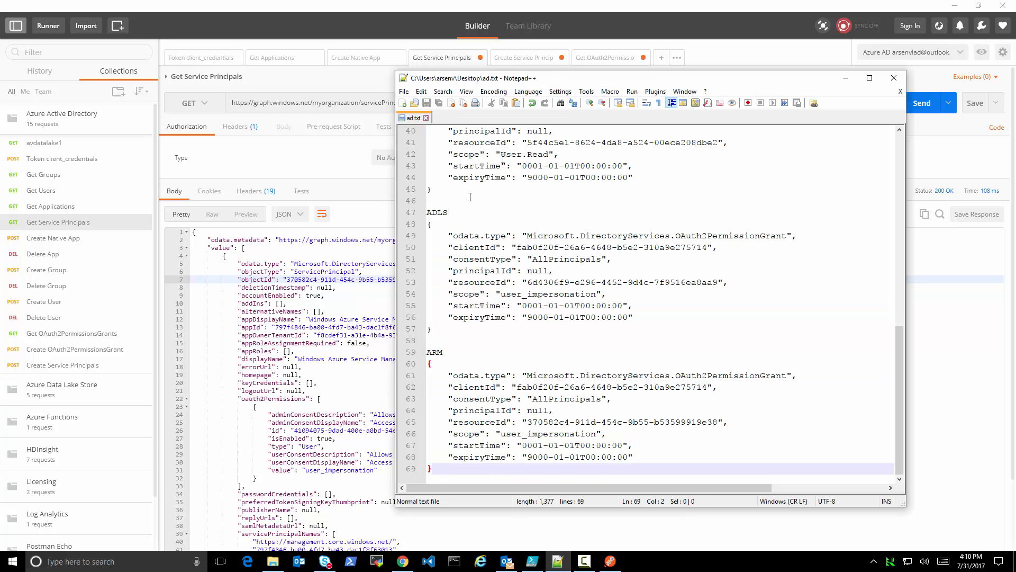
scroll(554, 214, up, 4)
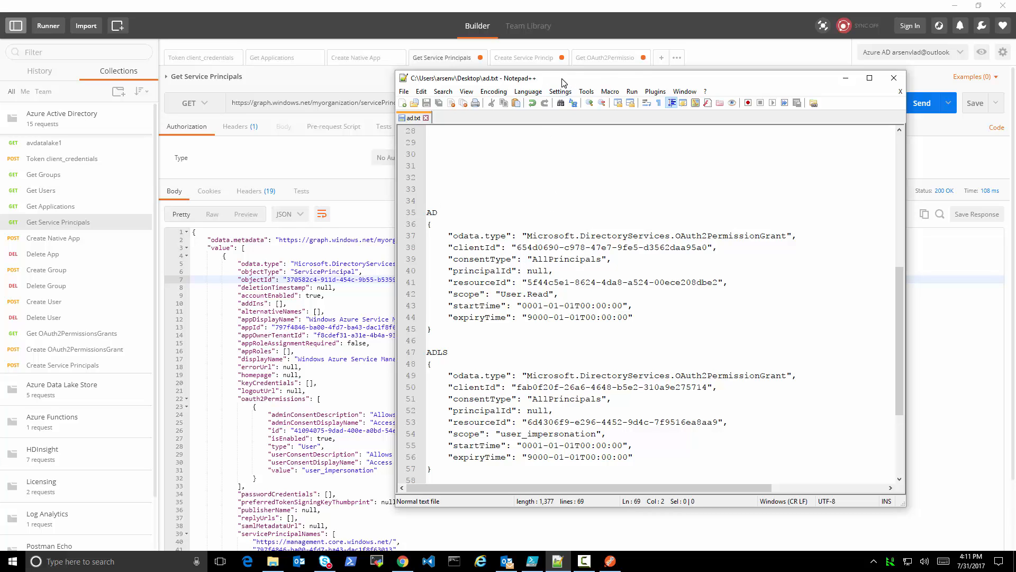
drag(563, 81, 519, 91)
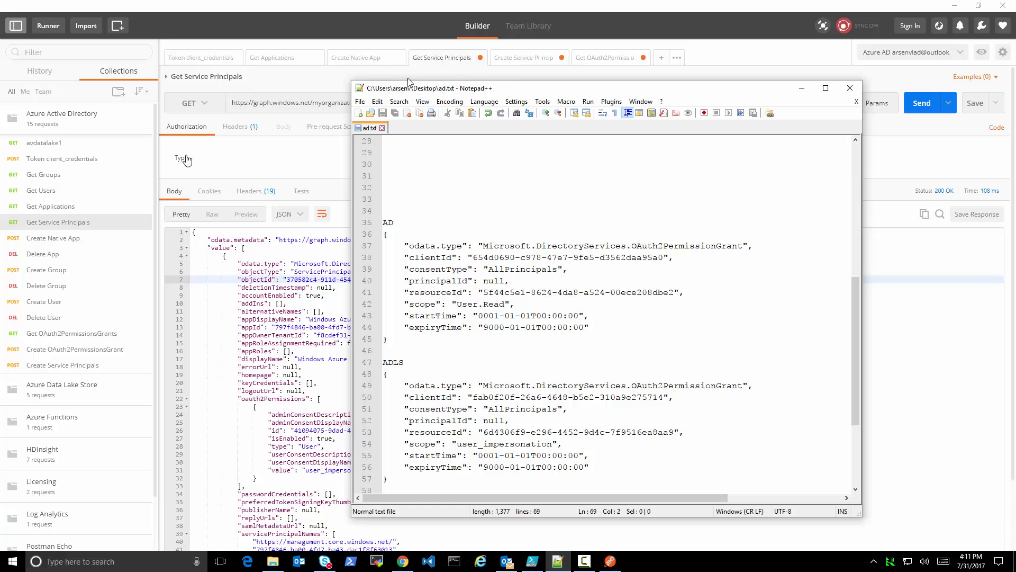
Open the Create OAuth2PermissionsGrant request and review its headers and raw JSON body
click(53, 349)
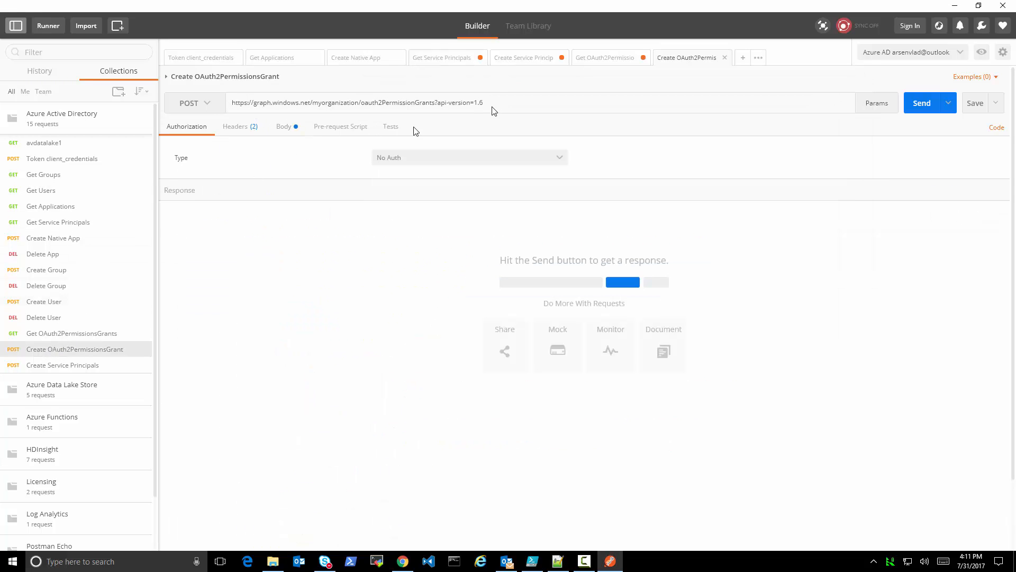
click(249, 128)
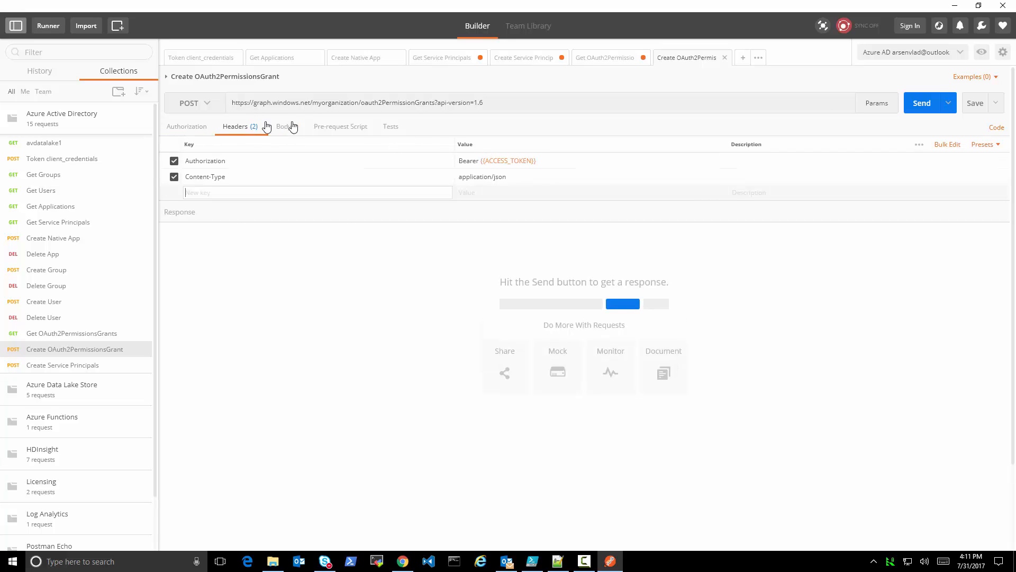
click(284, 128)
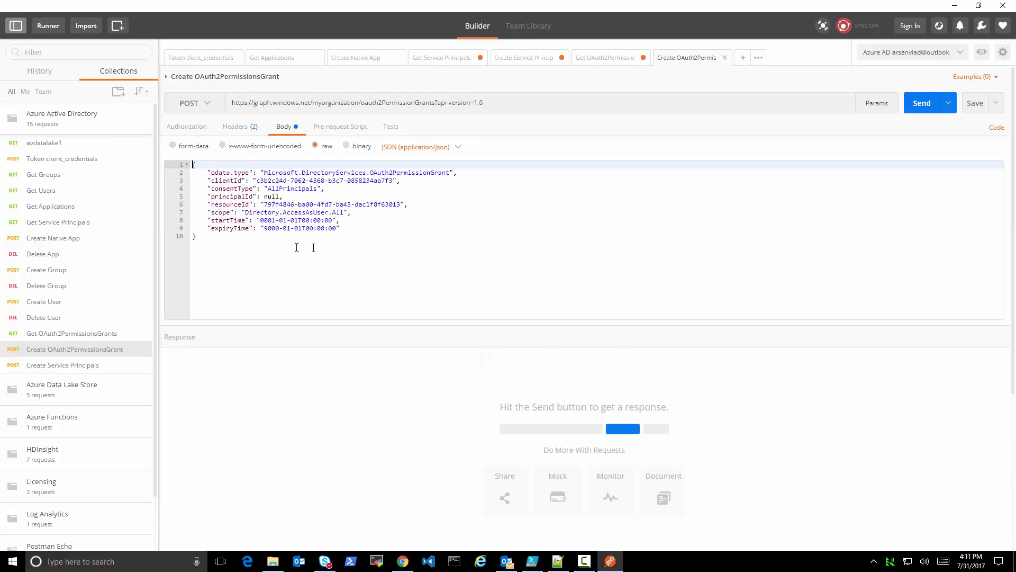
Replace the Create OAuth2PermissionsGrant body with the AD grant from ad.txt, scope User.Read, and send the request twice
click(558, 561)
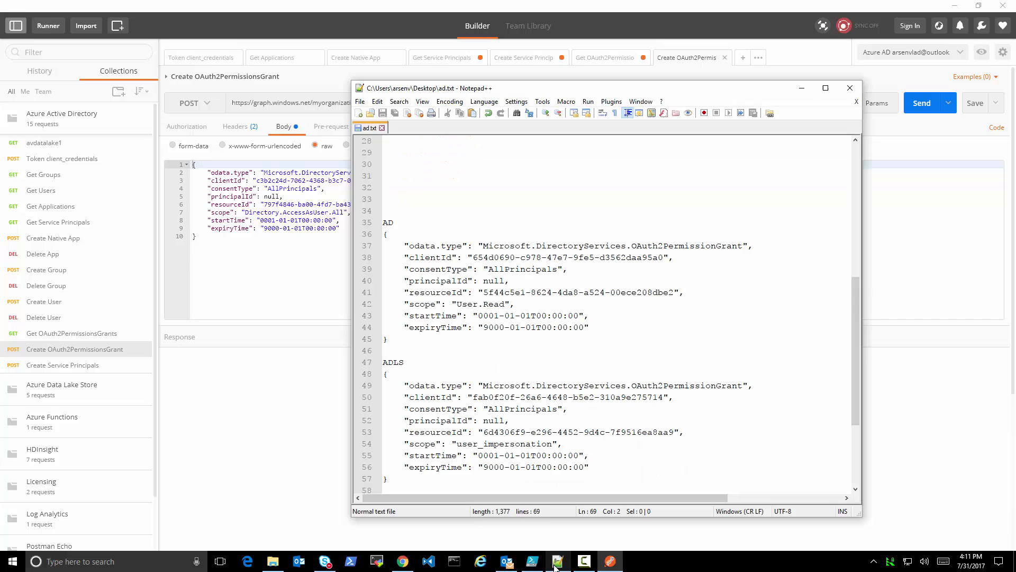
drag(408, 345, 357, 235)
key(ctrl+c)
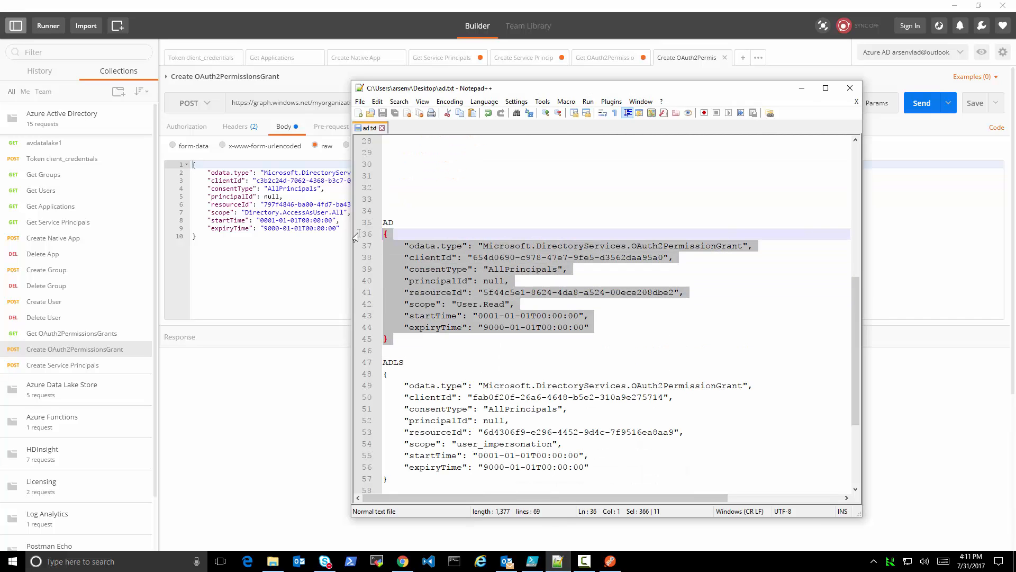
click(223, 256)
key(ctrl+a)
key(ctrl+v)
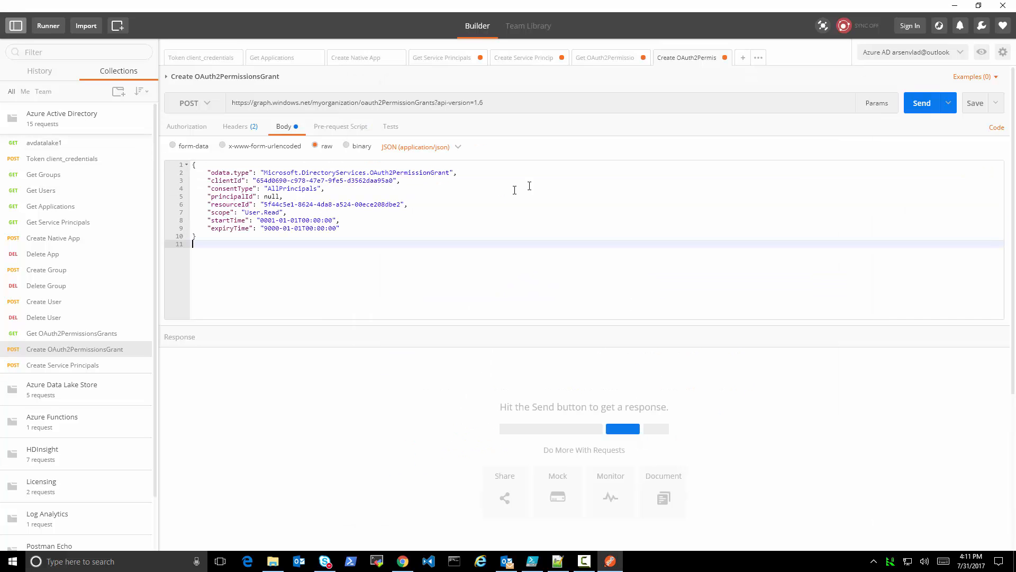
click(921, 103)
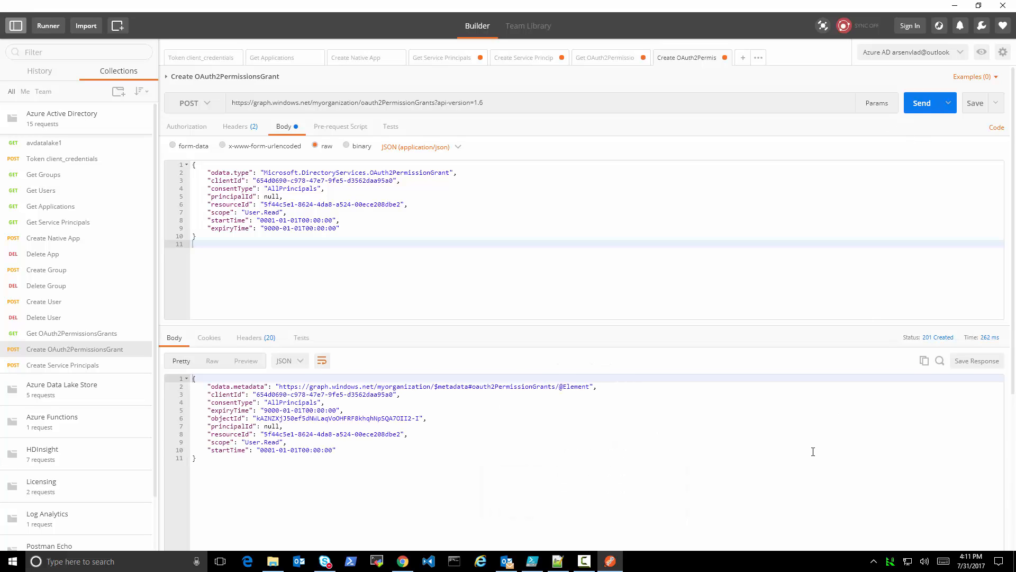
click(921, 103)
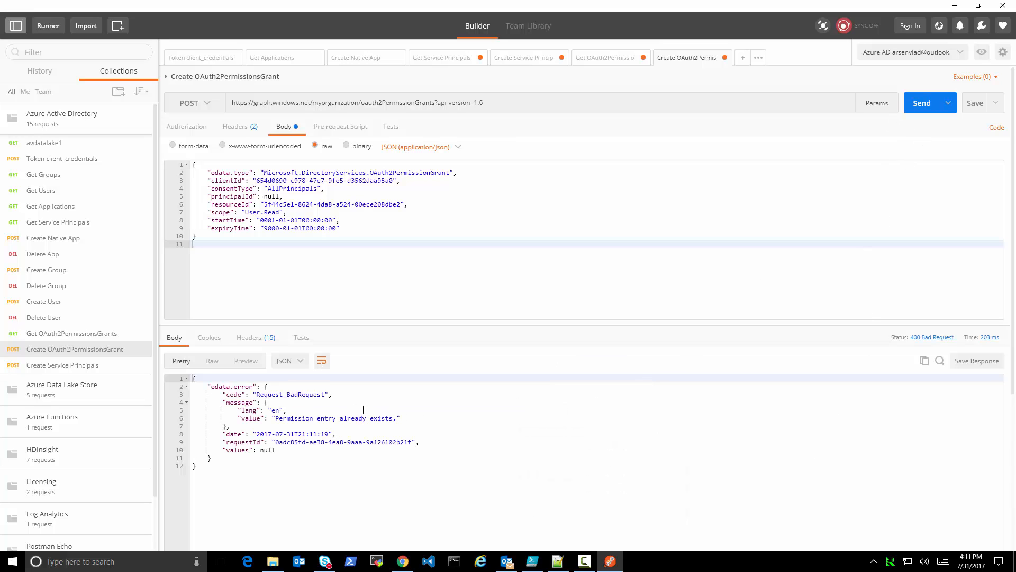
Try to create the ADLS grant by replacing the request body with the ADLS block from ad.txt and sending it
click(558, 562)
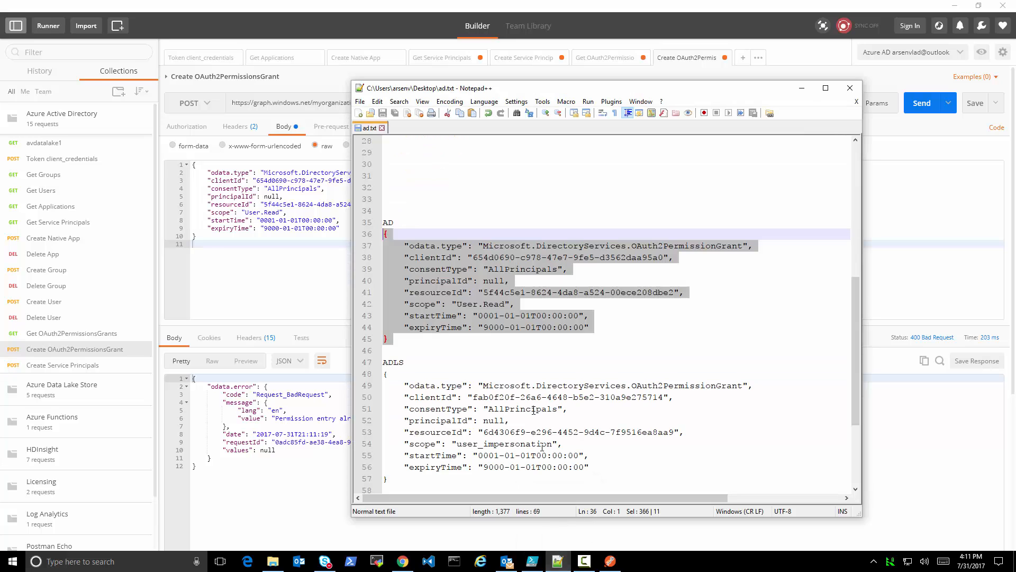
drag(400, 479, 351, 379)
key(ctrl+c)
click(177, 216)
key(ctrl+a)
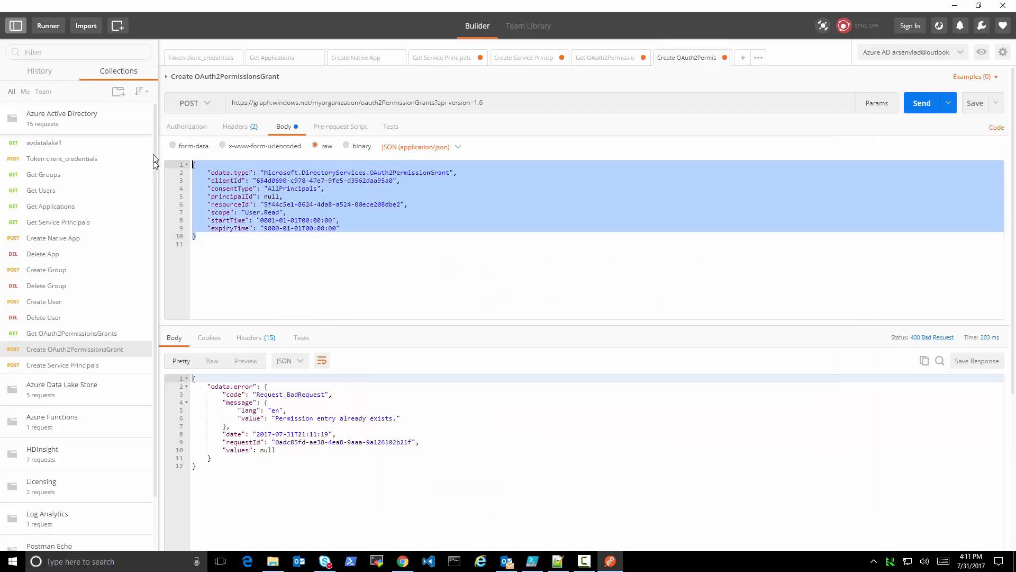
key(ctrl+v)
click(920, 102)
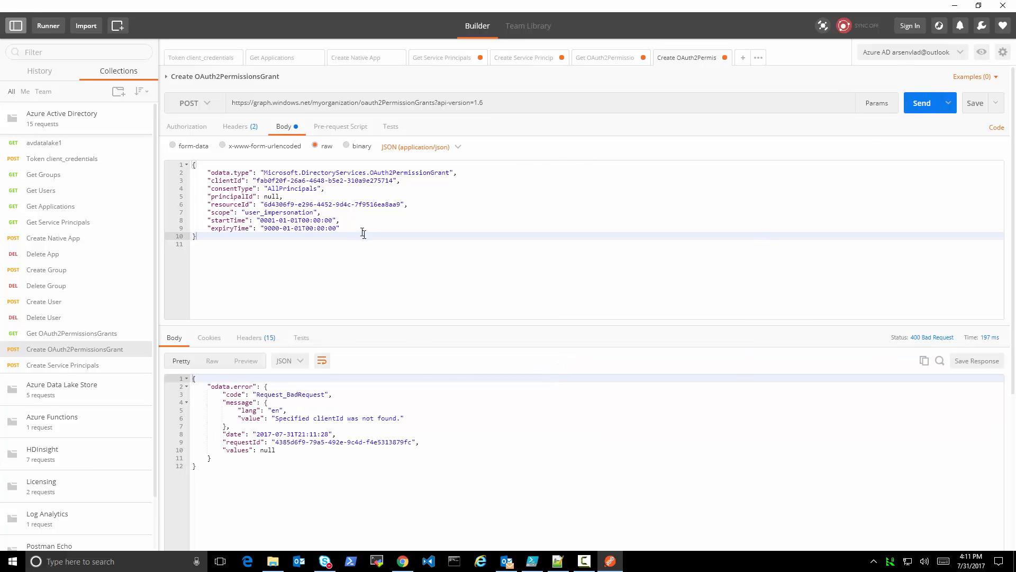
click(377, 242)
Replace the ADLS grant's clientId in ad.txt with the AD grant's clientId, 654d0690-c978-47e7-9fe5-d3562daa95a0
click(551, 564)
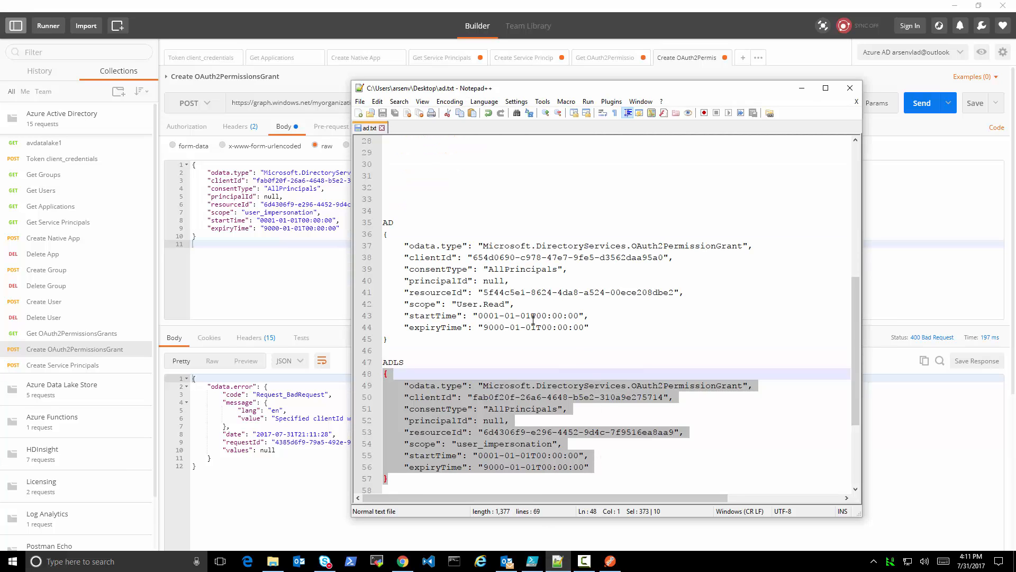
click(474, 258)
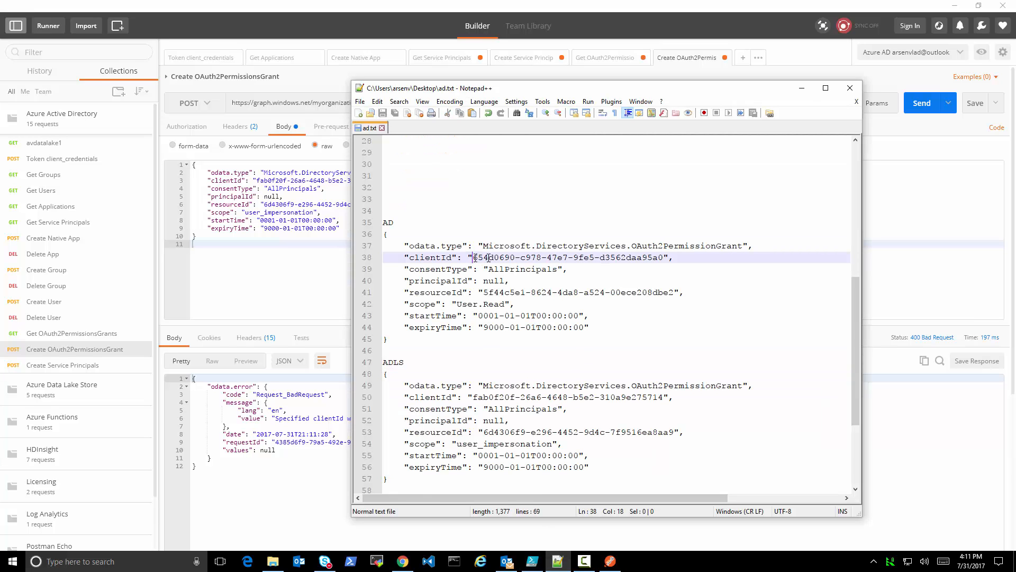
drag(488, 258, 663, 258)
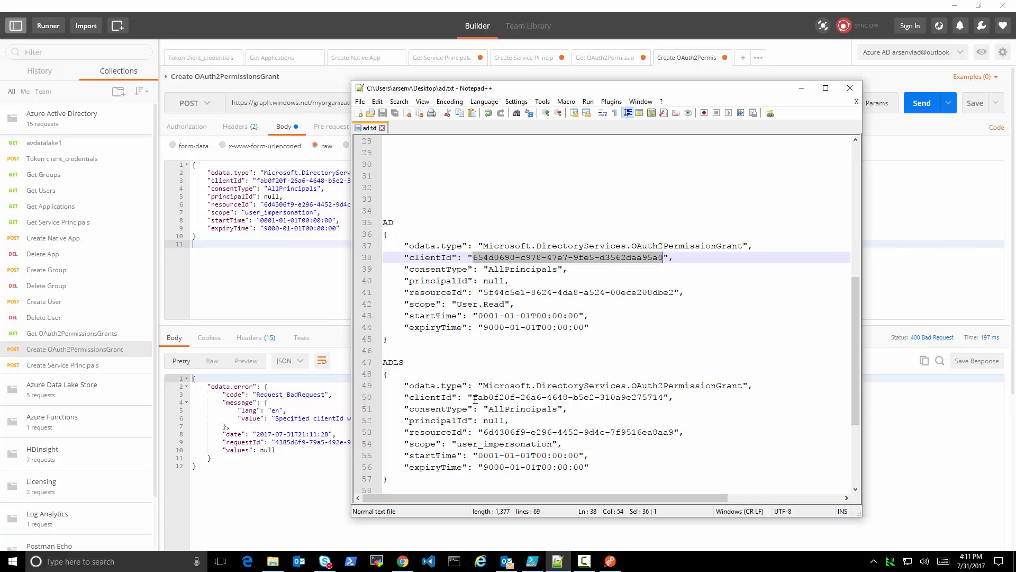
drag(474, 398, 663, 401)
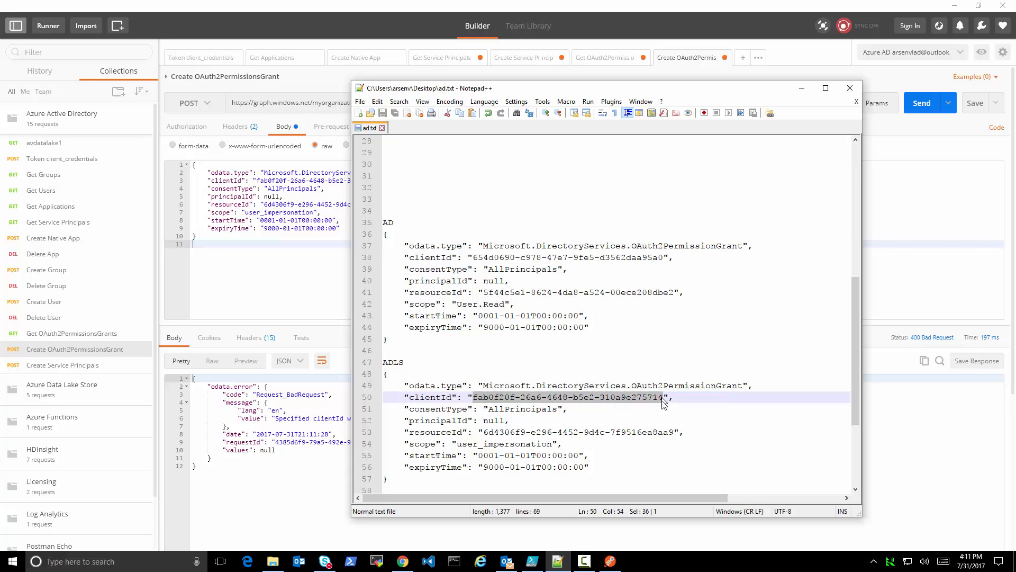
key(ctrl+v)
Copy the corrected ADLS grant from ad.txt over the Create OAuth2PermissionsGrant body and send the request
scroll(534, 437, down, 2)
drag(447, 422, 383, 303)
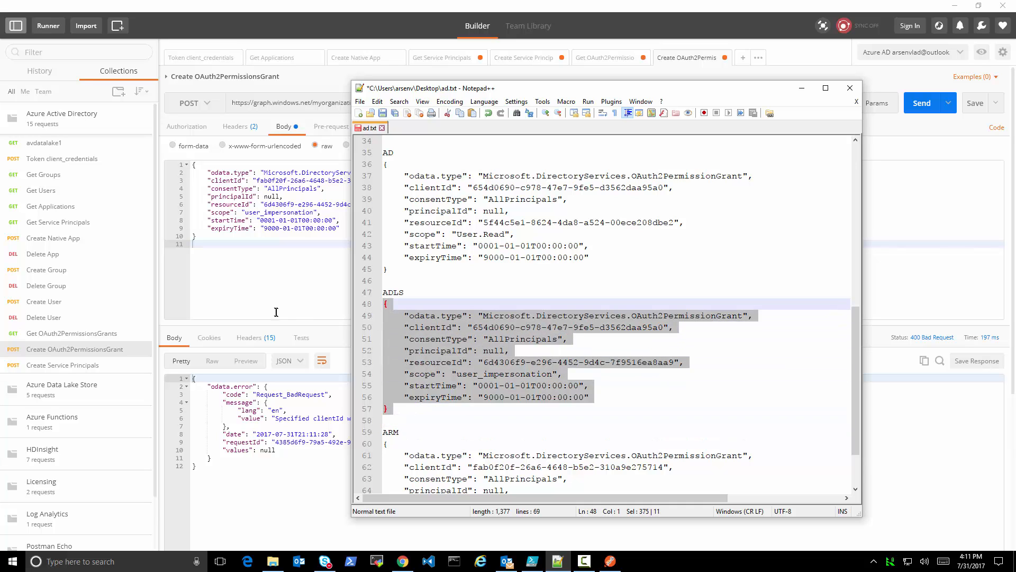
click(202, 238)
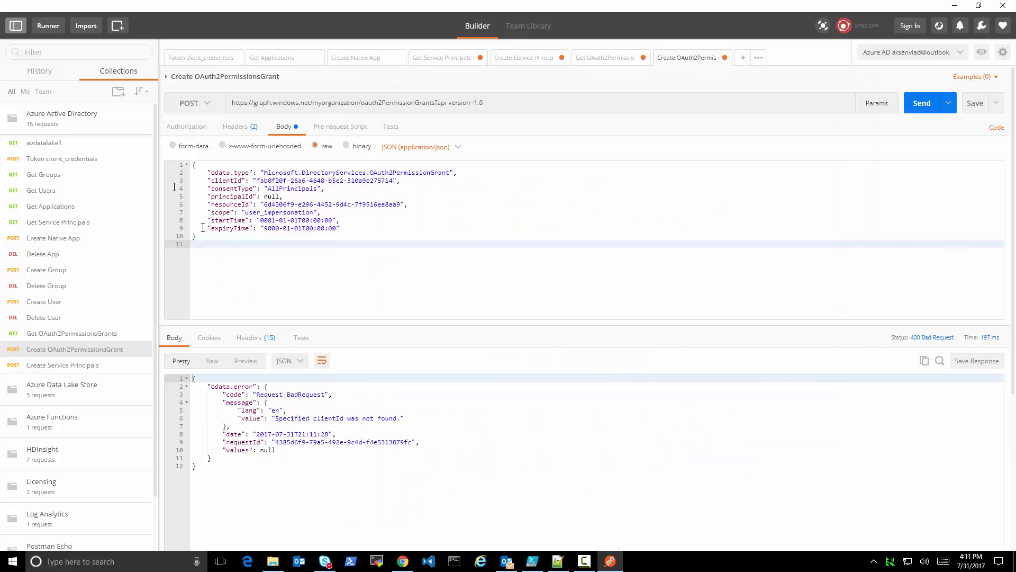
key(ctrl+a)
key(ctrl+v)
click(922, 103)
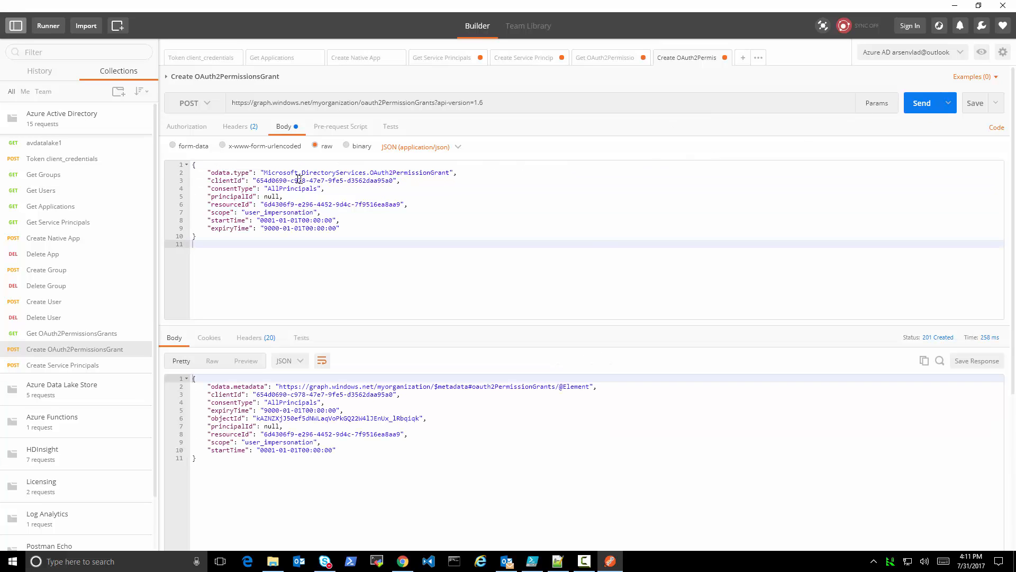
Replace the ARM grant's clientId in ad.txt with the ADLS grant's clientId, 654d0690-c978-47e7-9fe5-d3562daa95a0
click(558, 561)
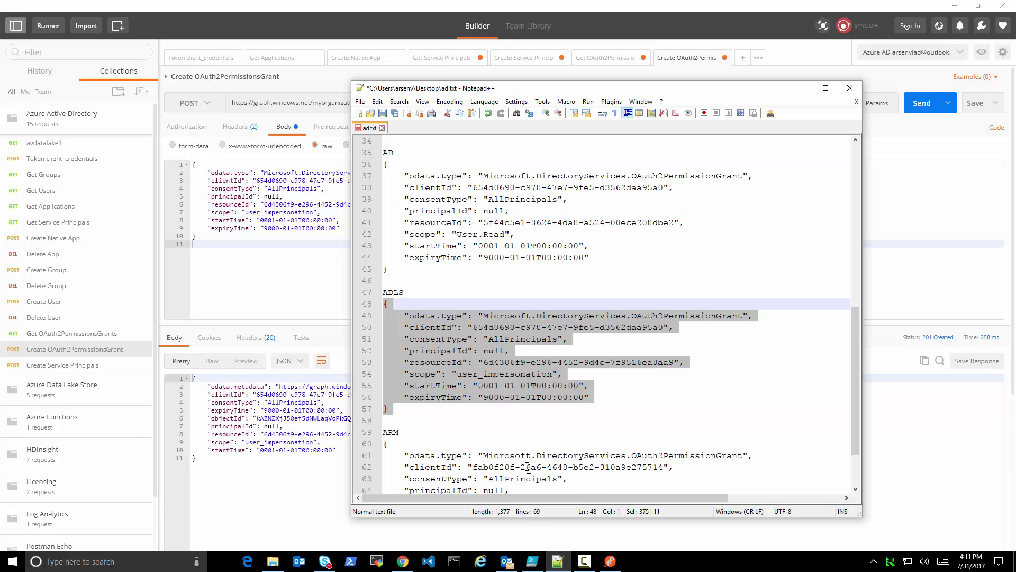
scroll(528, 468, down, 2)
click(479, 258)
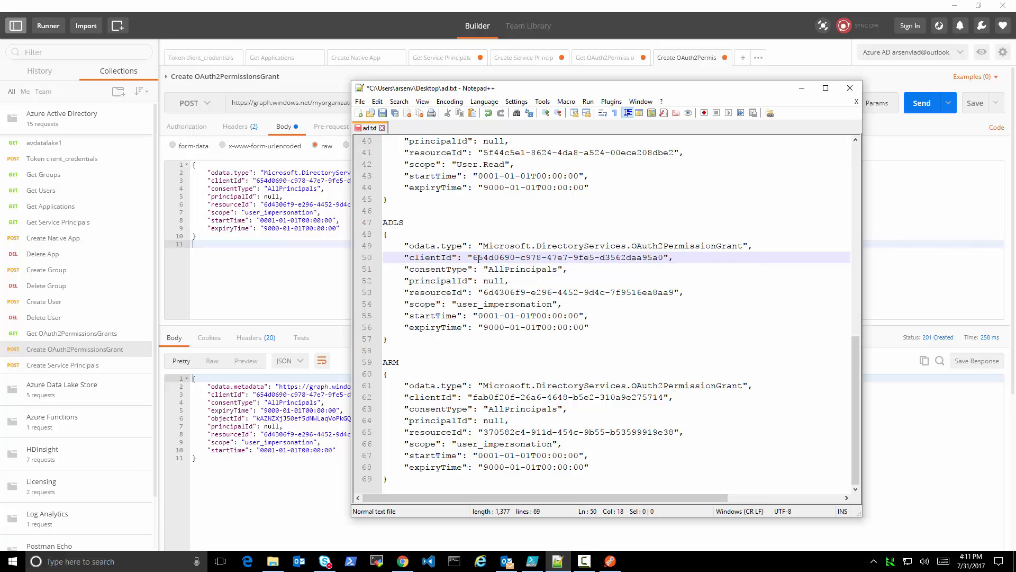
drag(474, 257, 664, 258)
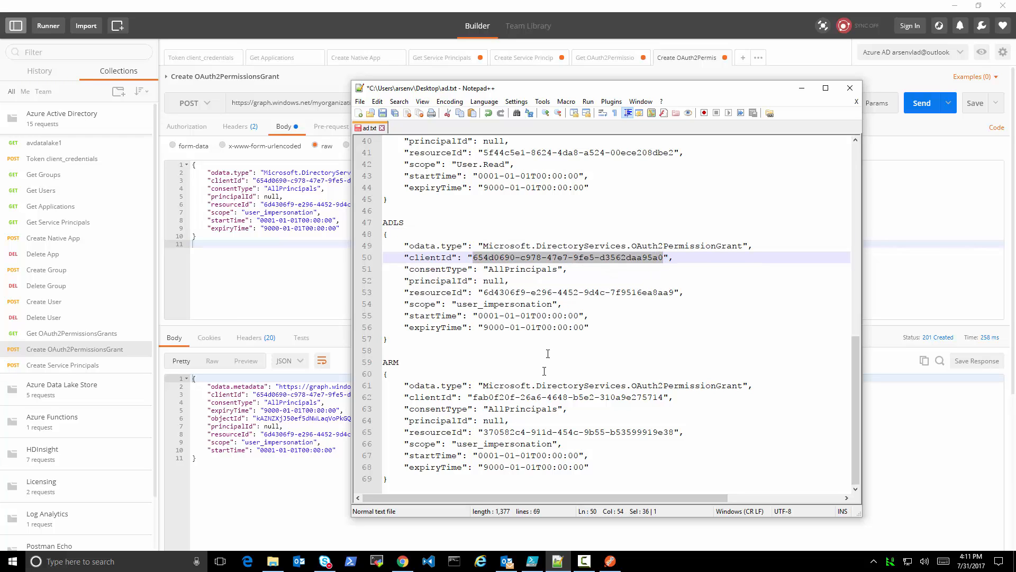
drag(474, 397, 664, 397)
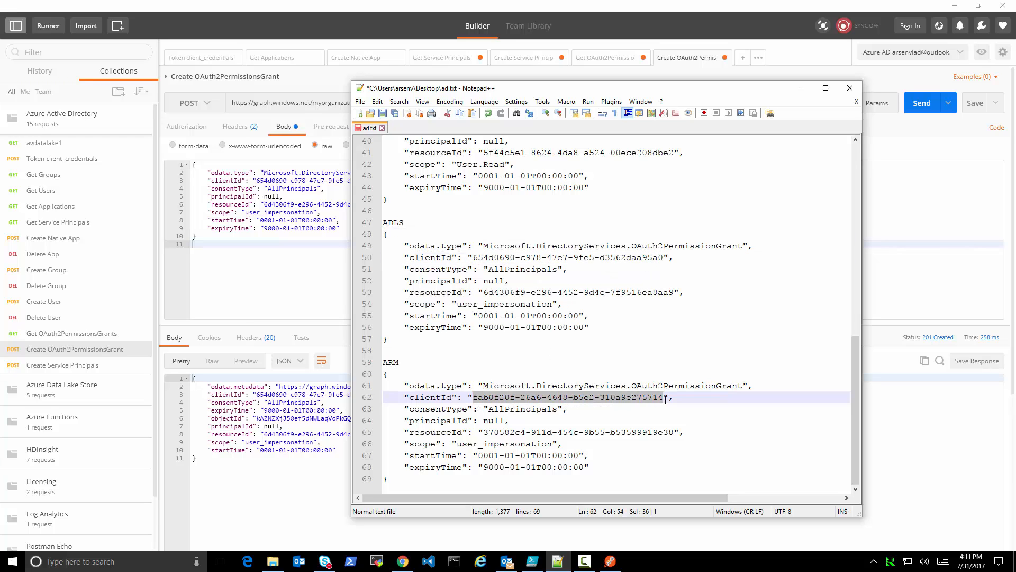
key(ctrl+v)
Copy the ARM grant from ad.txt over the Create OAuth2PermissionsGrant body and send the request
drag(395, 480, 354, 380)
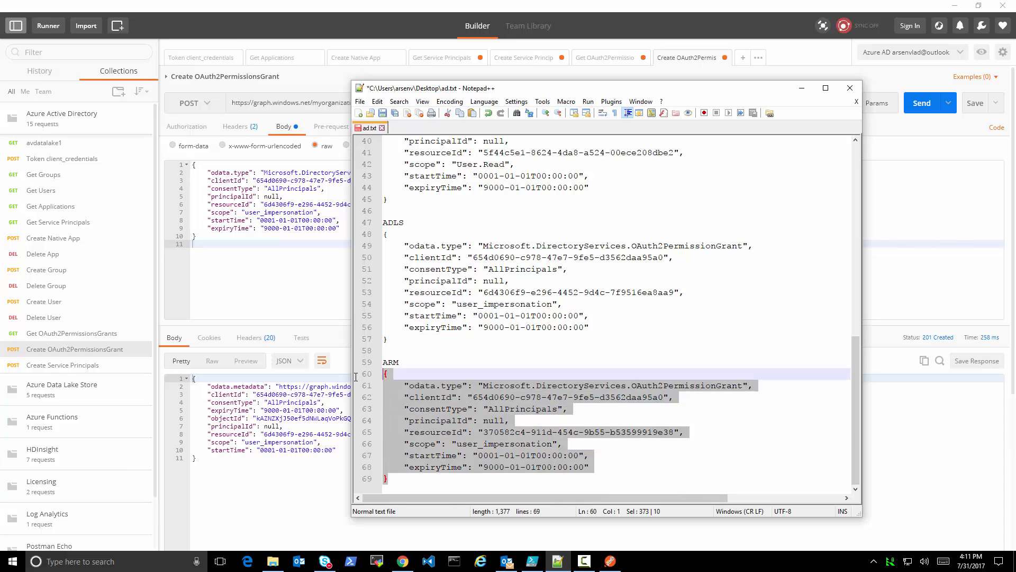
click(223, 267)
drag(223, 268, 142, 123)
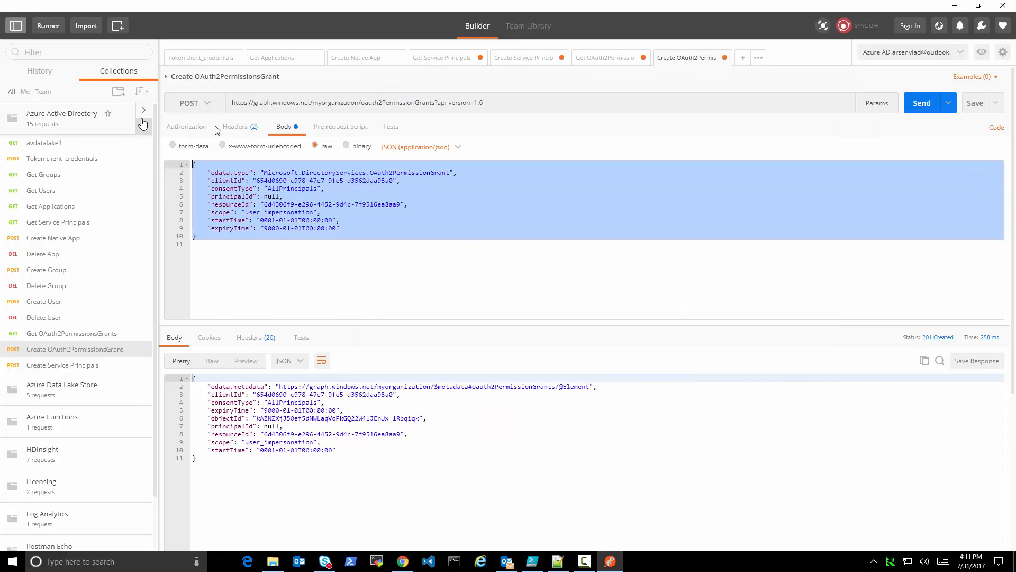
key(ctrl+v)
click(922, 103)
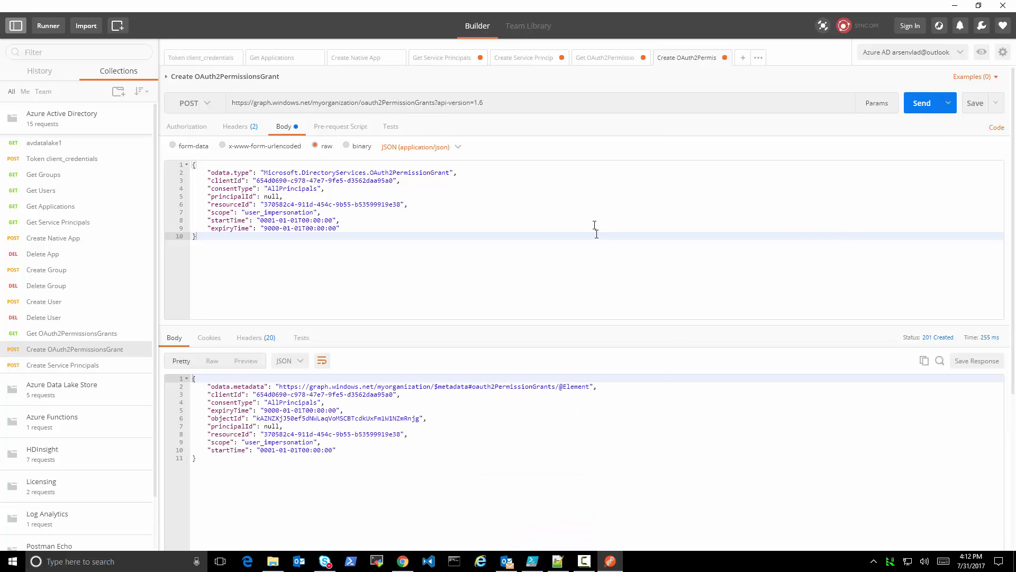
Switch to the Azure portal in Chrome, view my-native's required permissions, and close that blade
click(403, 561)
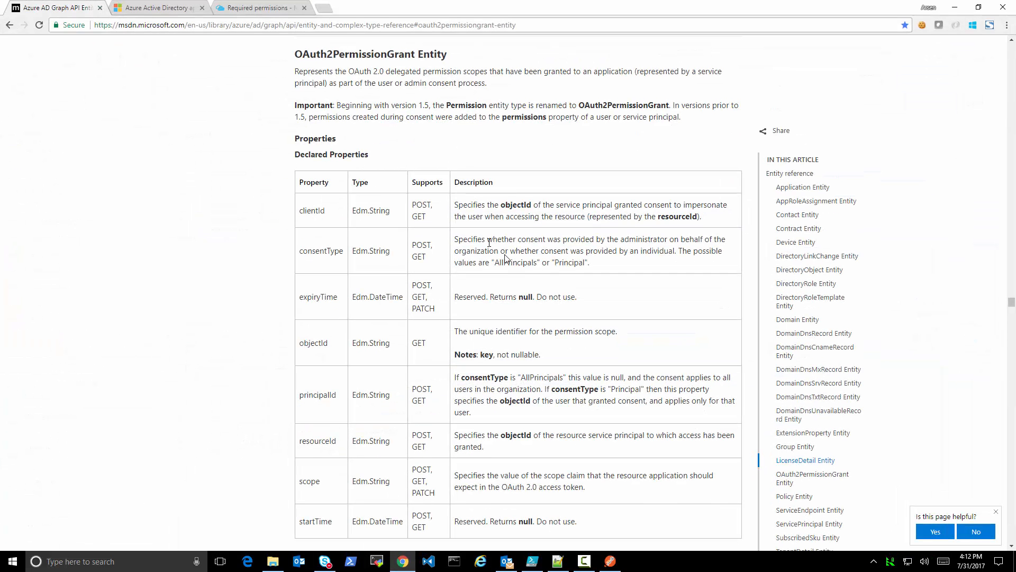
click(263, 7)
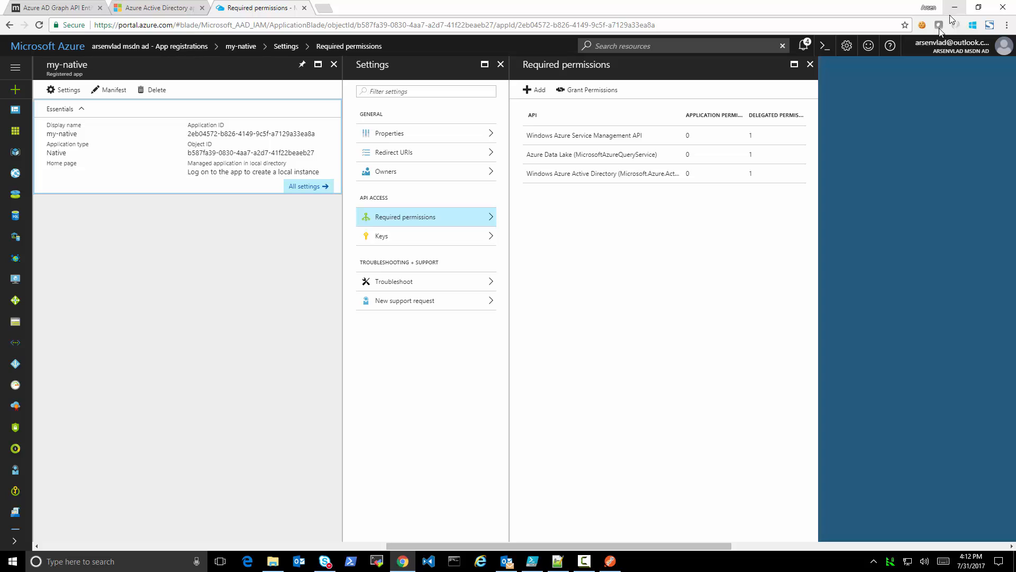
click(810, 64)
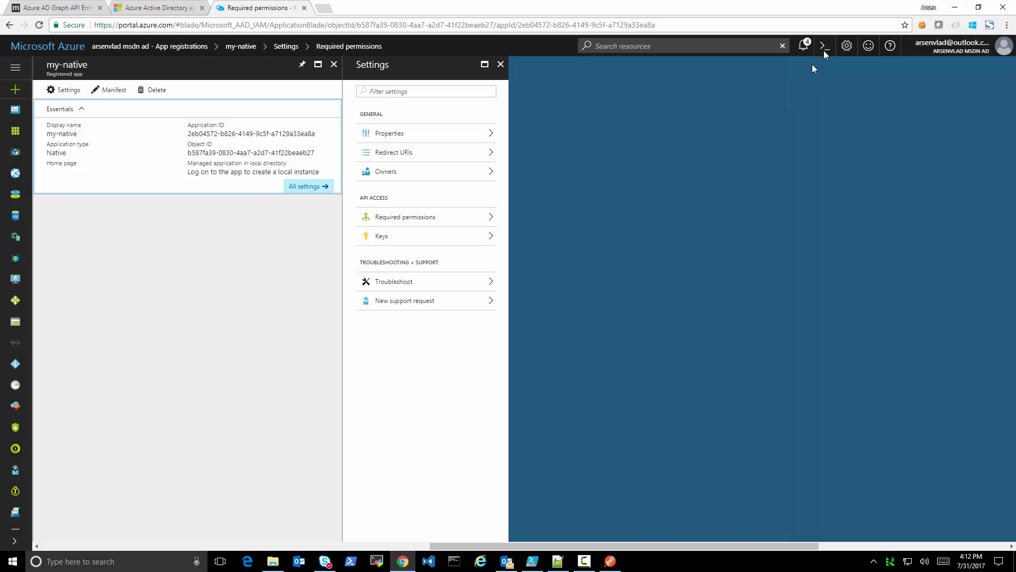
Return to Postman and resend Get OAuth2PermissionsGrants for clientId 654d0690-c978-47e7-9fe5-d3562daa95a0
key(alt+Tab)
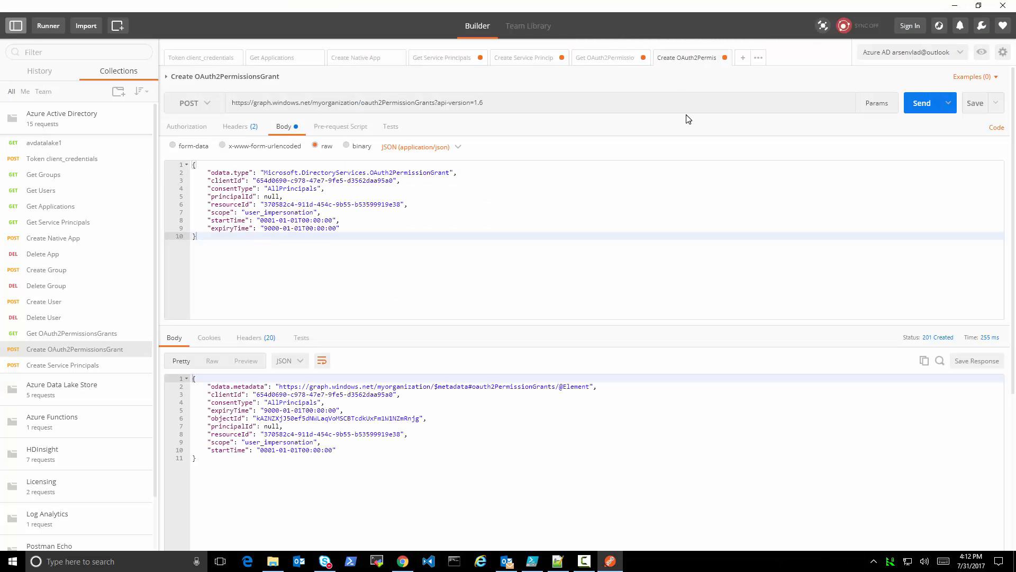
click(606, 59)
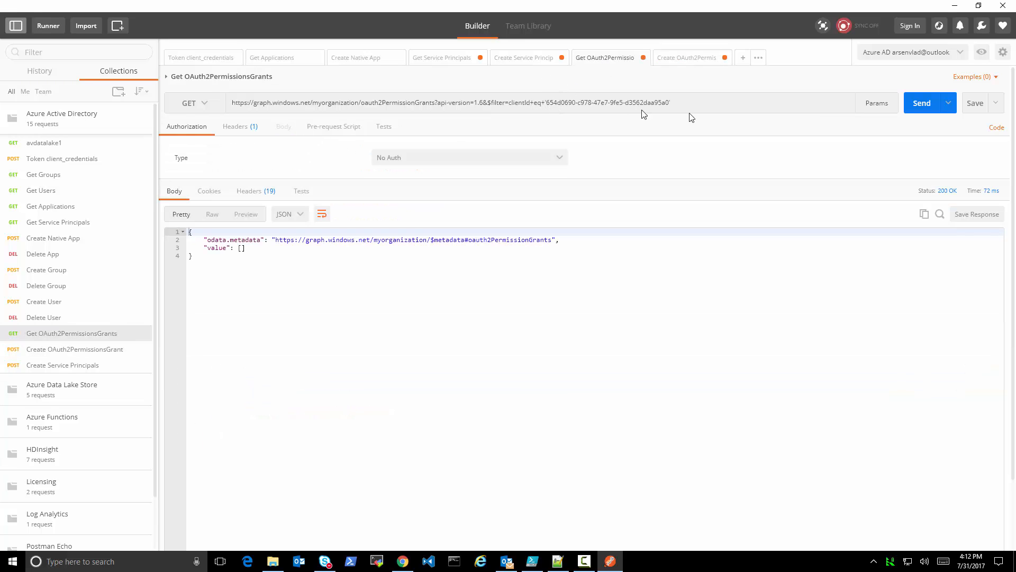
click(921, 104)
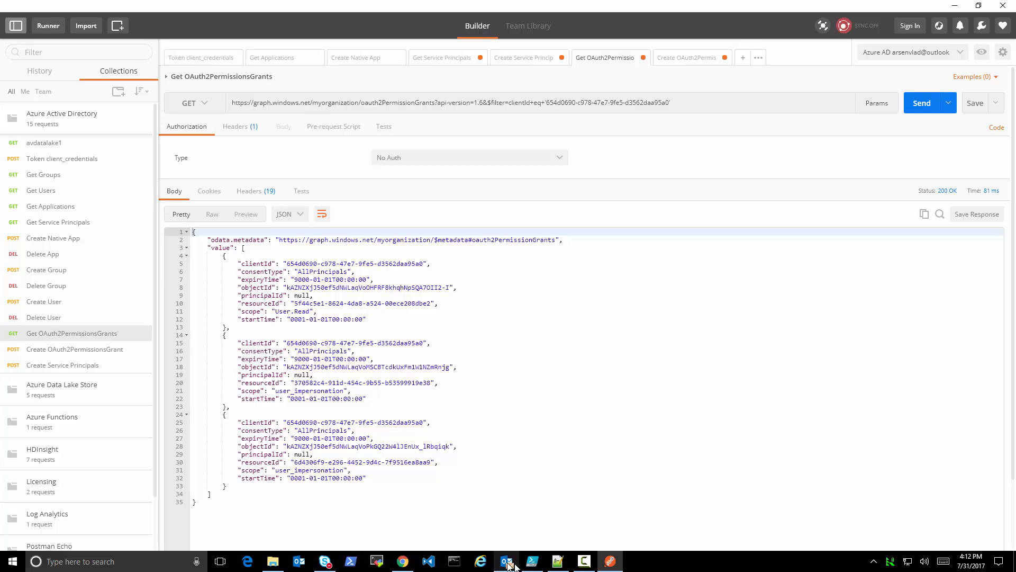
Switch to Windows PowerShell ISE, add the line Get-Command -Name *OAuth* at the end of Video.ps1, and run only that line
click(532, 561)
scroll(262, 188, down, 5)
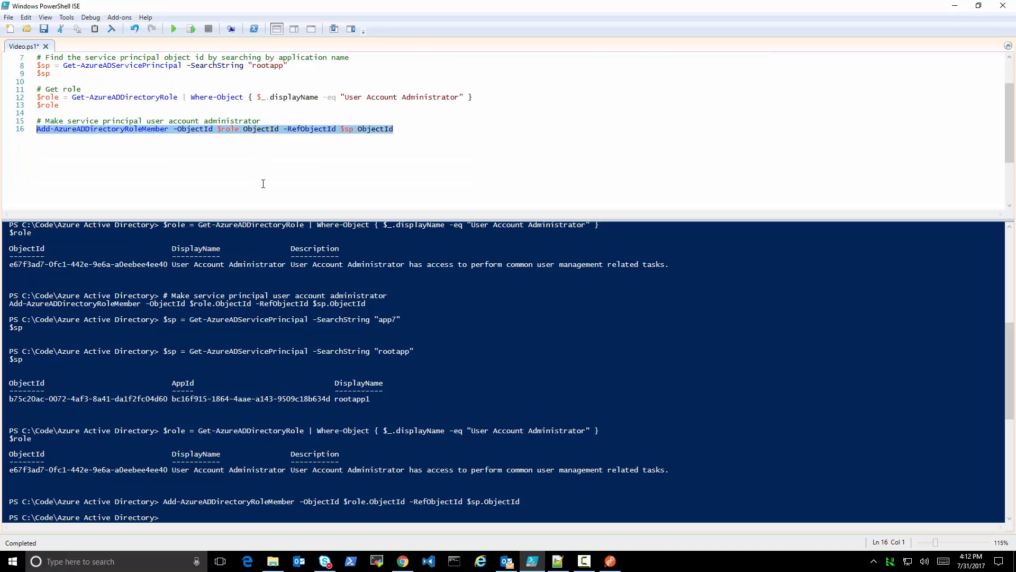
scroll(265, 180, up, 2)
scroll(264, 180, up, 2)
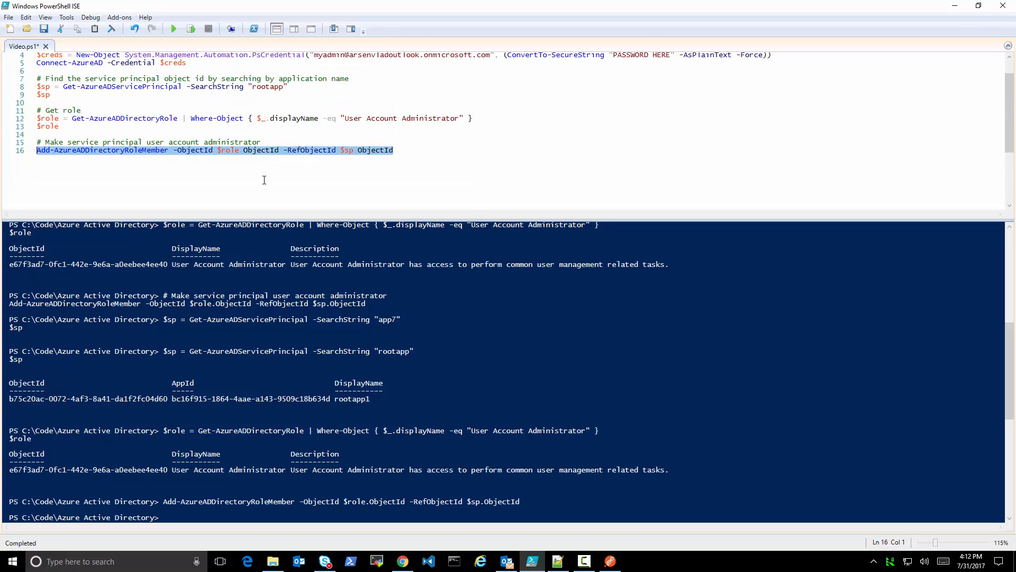
click(406, 178)
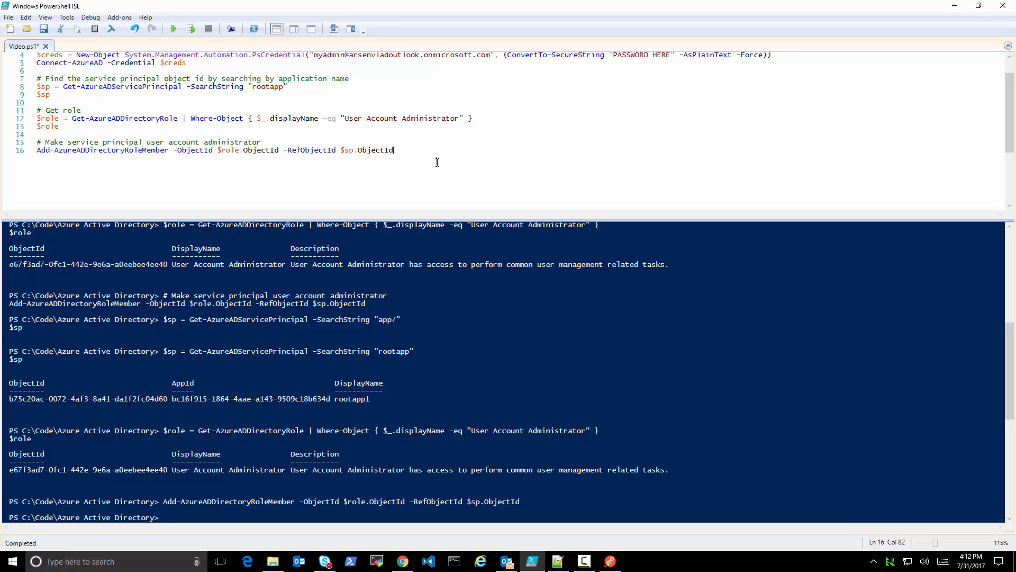
key(Return)
key(Return)
text(Get-Command -)
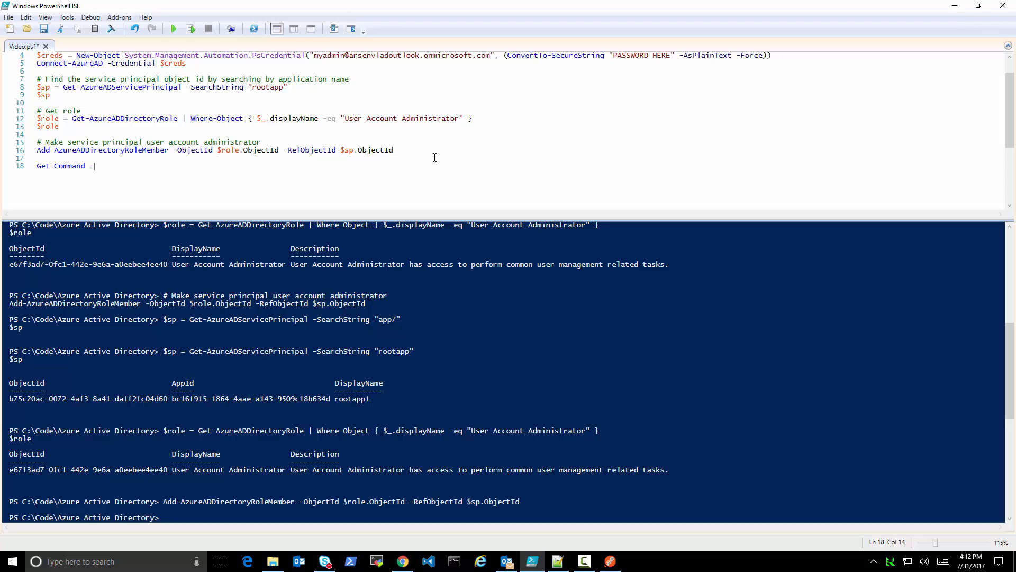
text(Name *OAuth*)
key(shift+Home)
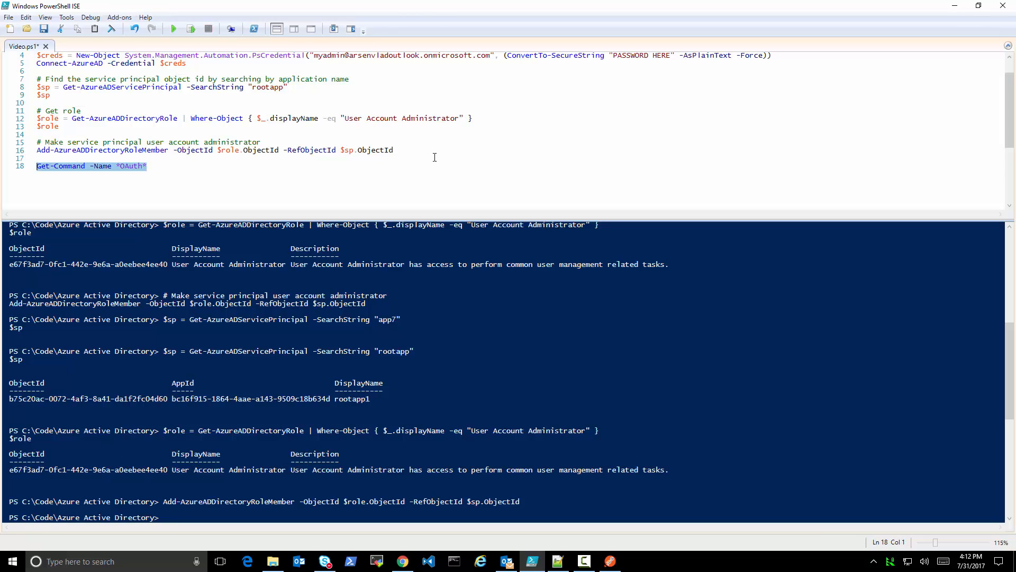
click(192, 30)
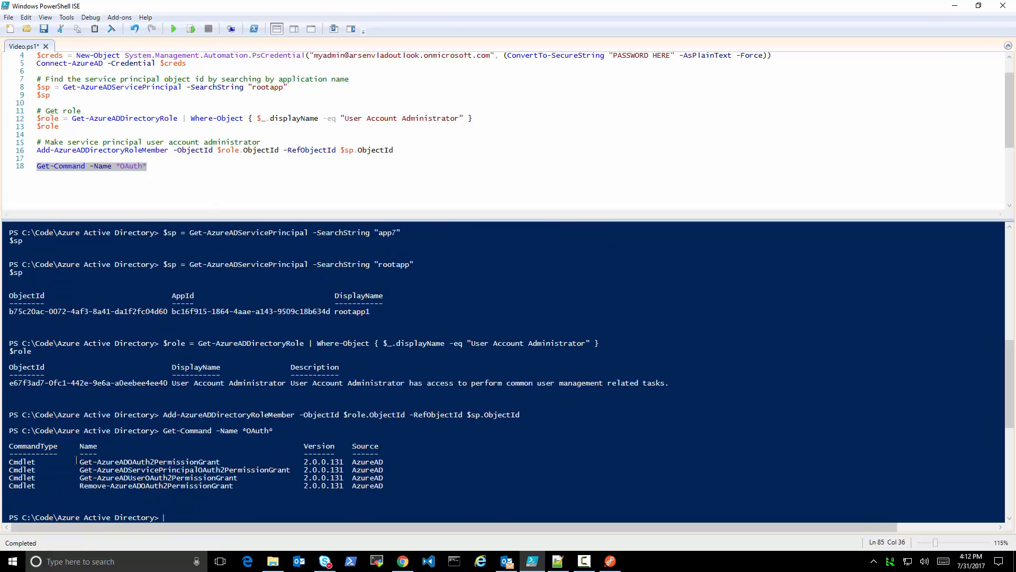
Copy Get-AzureADOAuth2PermissionGrant from the console output onto a new line at the end of Video.ps1 and run only that line
drag(79, 461, 223, 462)
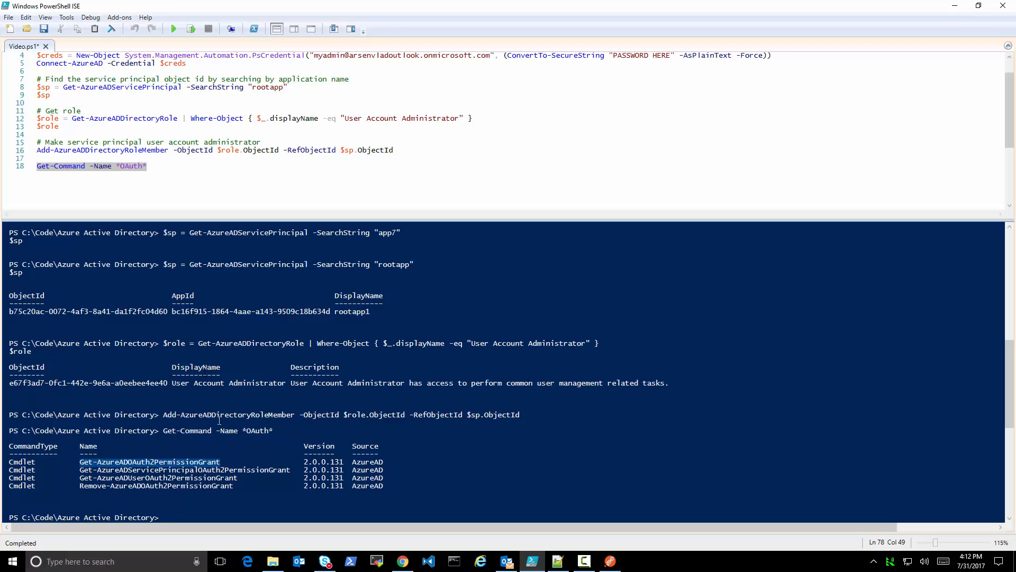
click(192, 196)
key(Return)
key(Return)
text(Get-AzureADOAuth2PermissionGrant)
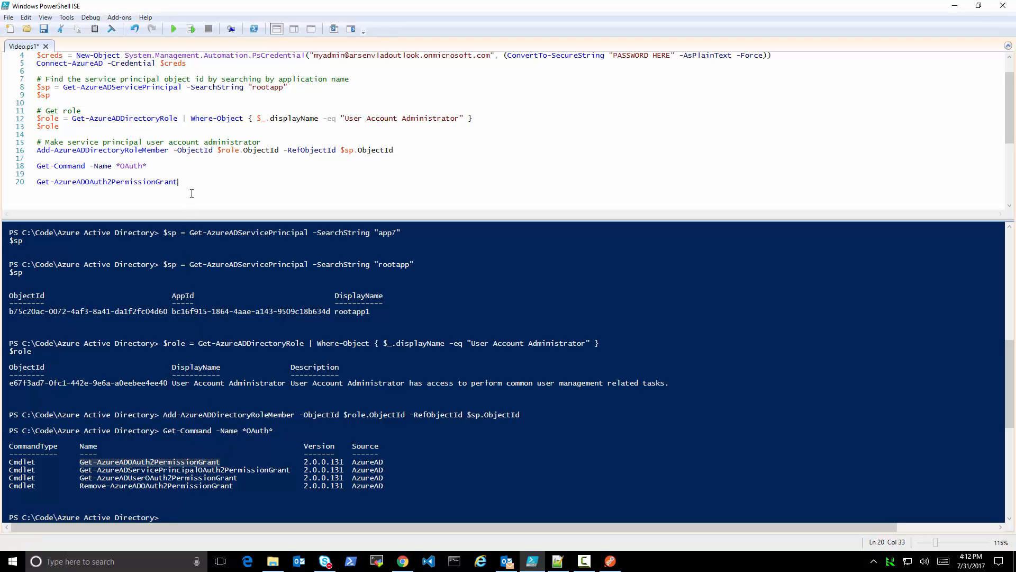
key(shift+Home)
click(191, 29)
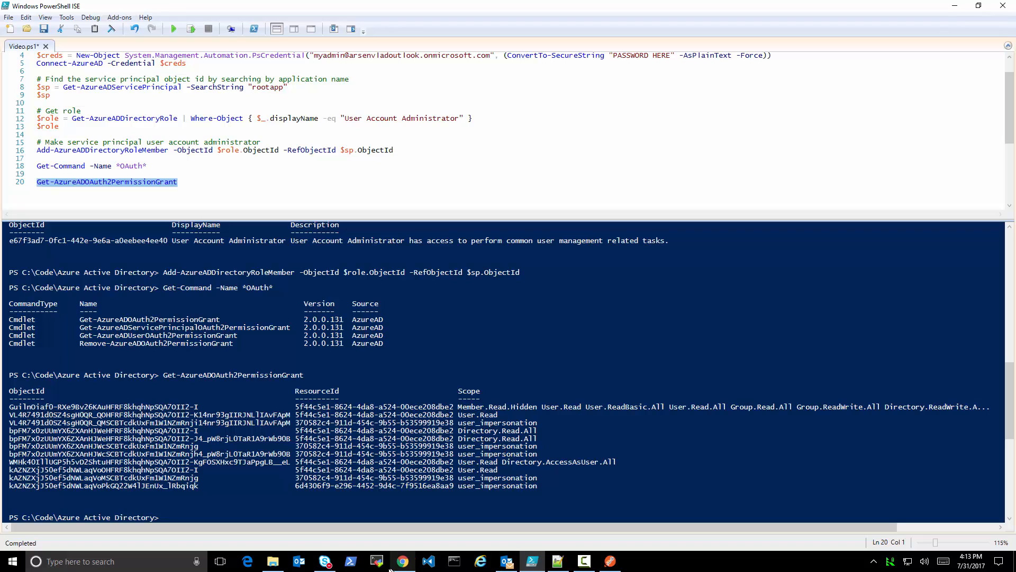
Return to my-native in the Azure portal in Chrome, passing through Postman, and select text in its Application ID
click(610, 561)
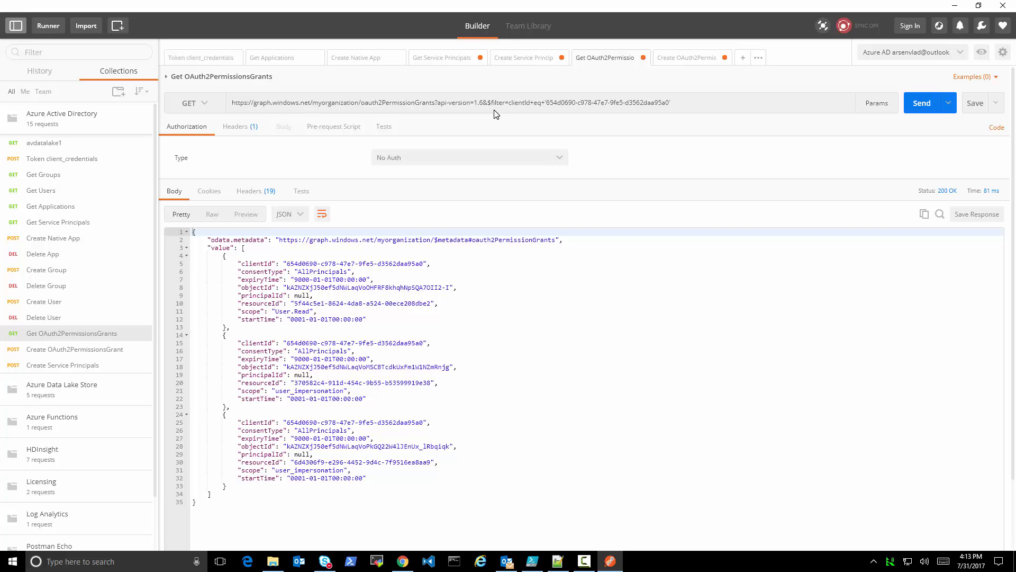
click(403, 561)
double_click(227, 133)
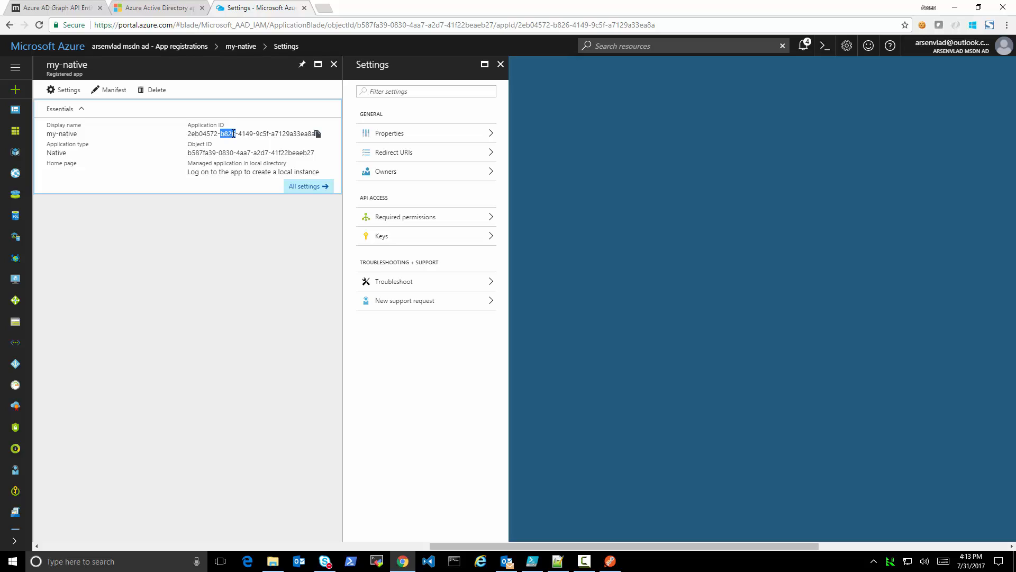
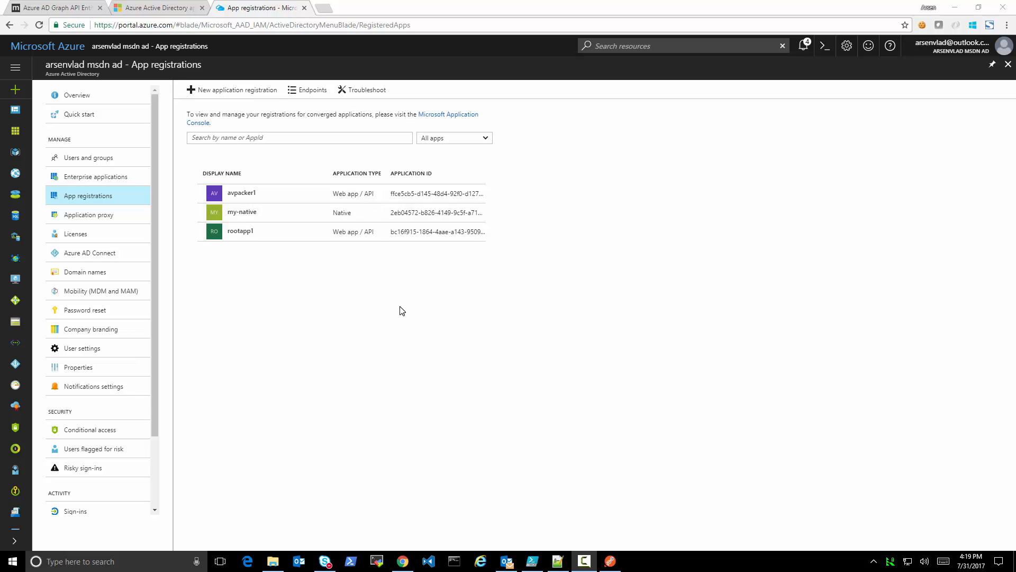
Open the my-native app registration, view its required permissions and select its Application ID
click(252, 217)
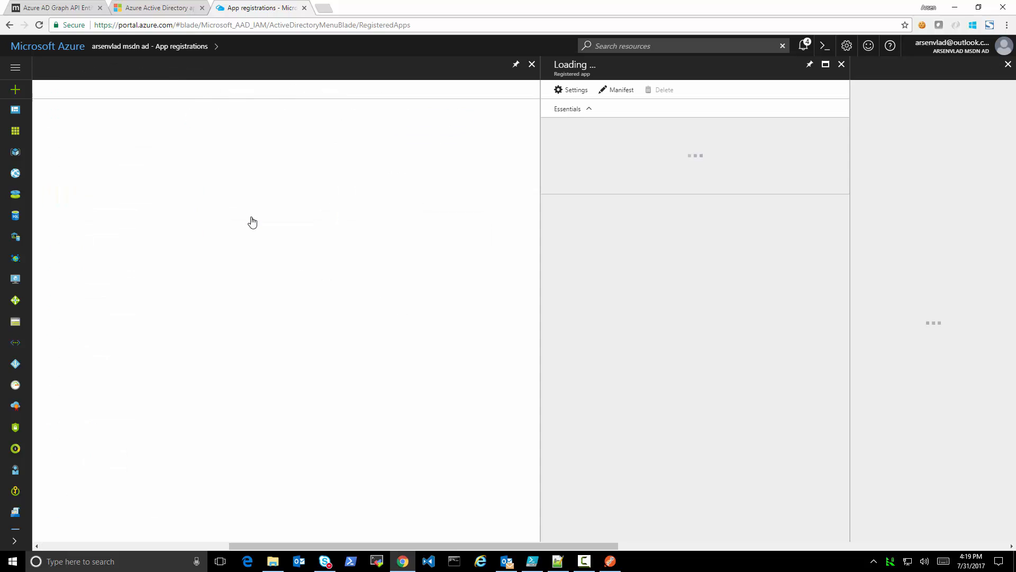
triple_click(245, 133)
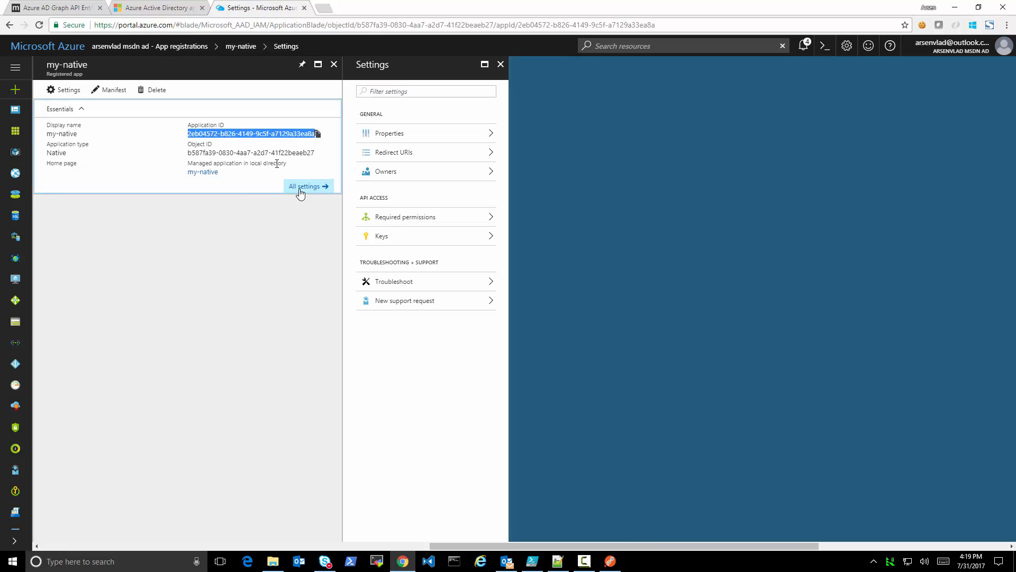
click(418, 220)
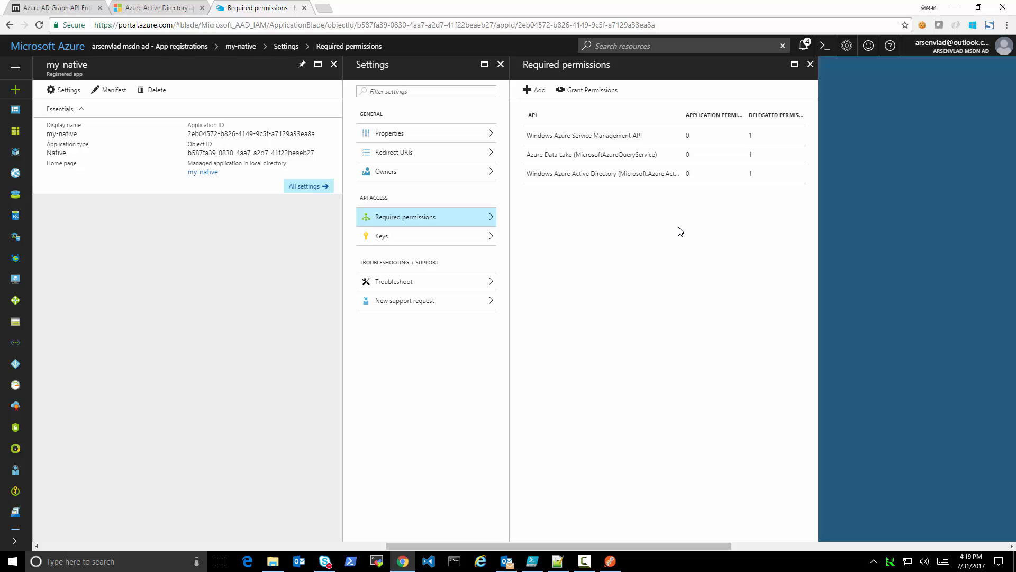
click(239, 135)
mouse_move(255, 131)
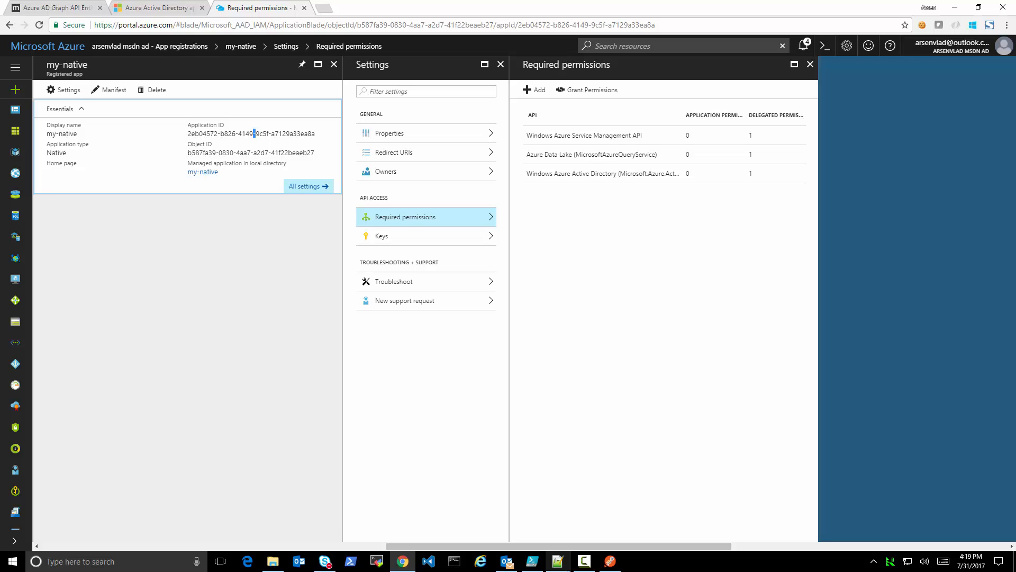
triple_click(261, 136)
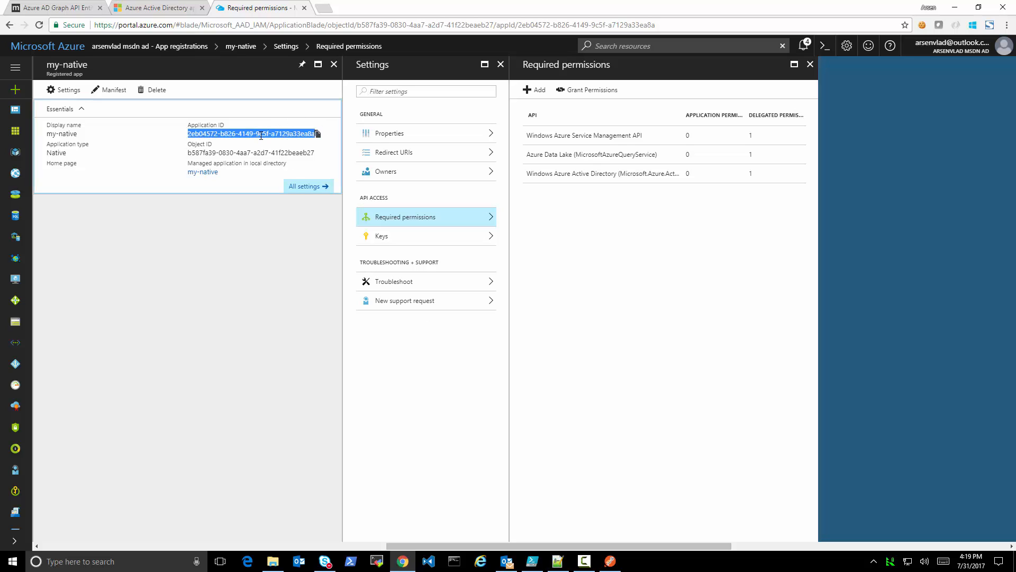
Switch to Postman, resend the Token password request and copy the access token from the response
click(610, 561)
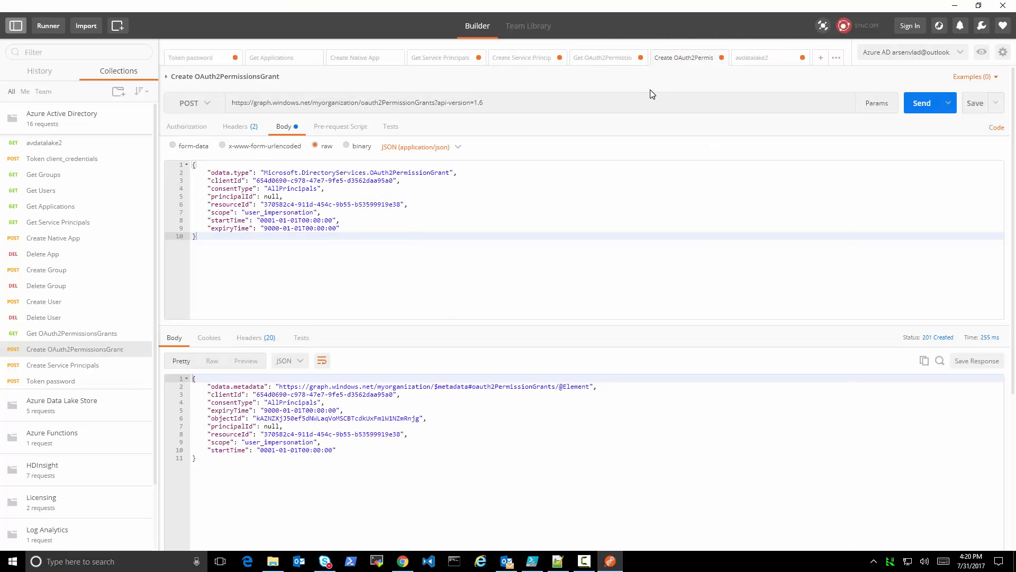
click(214, 59)
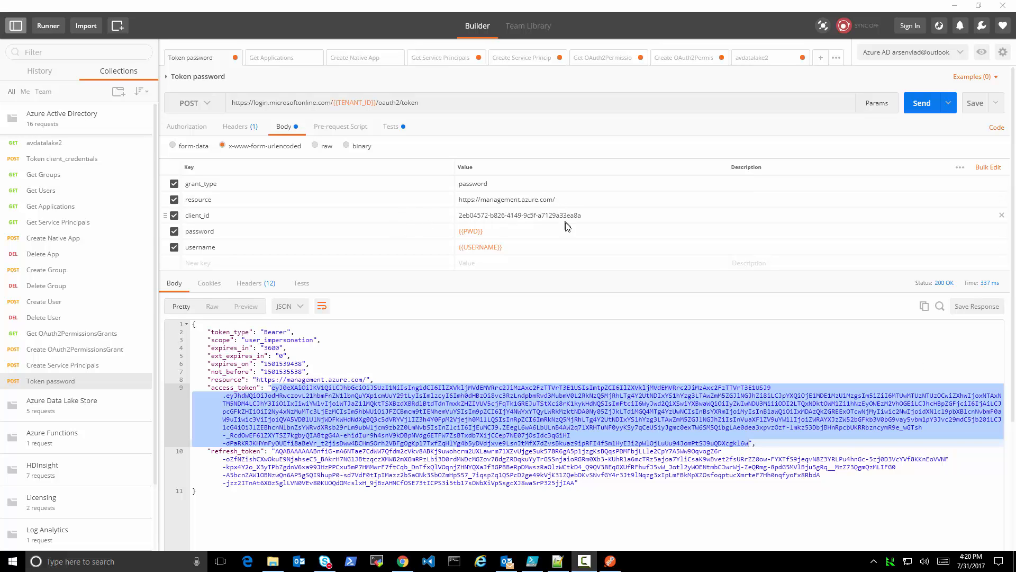
drag(443, 108, 233, 103)
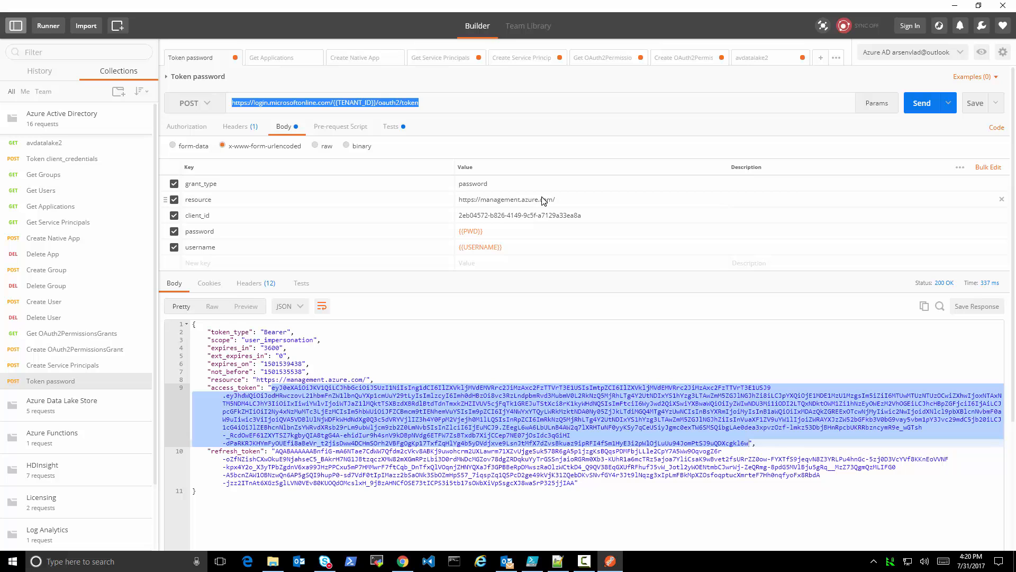
click(921, 105)
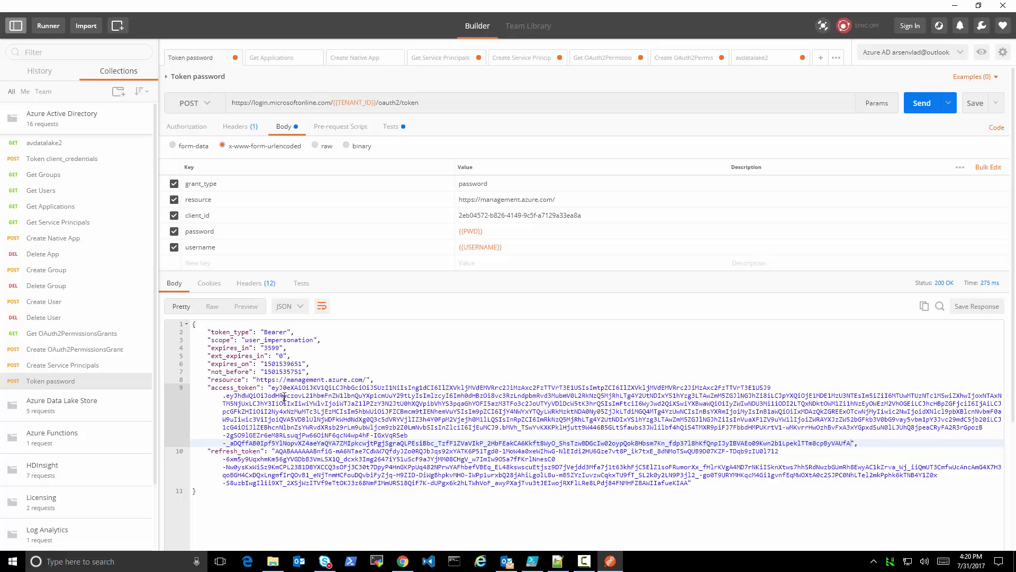
drag(271, 387, 566, 436)
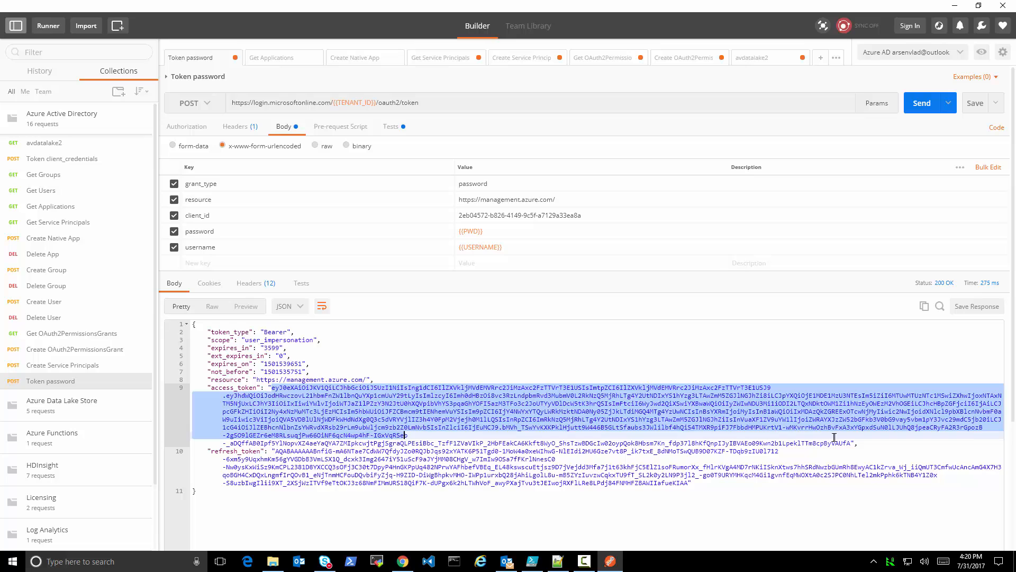
drag(834, 438, 847, 442)
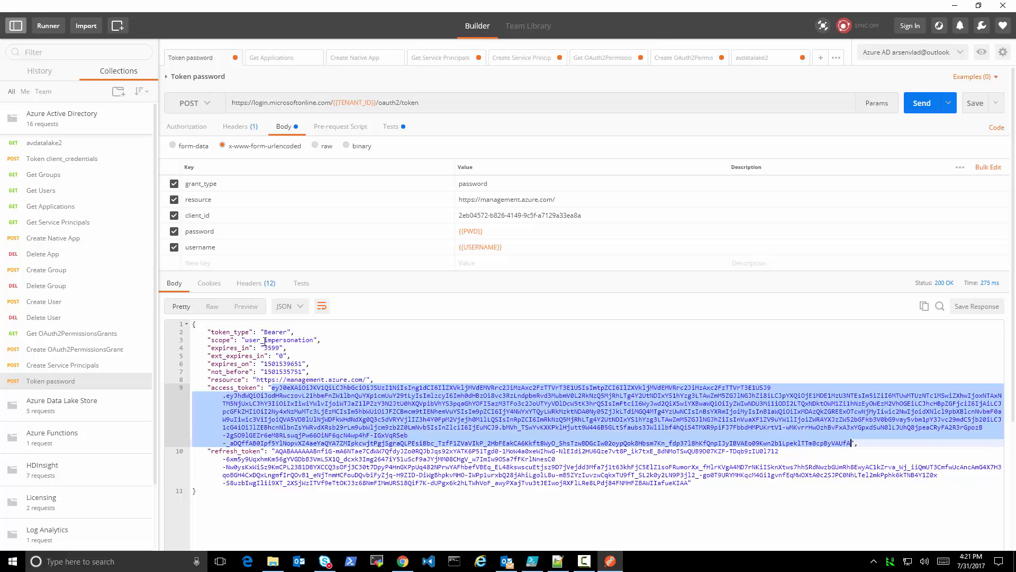
Send the avdatalake2 request without a token, add the copied access token after Bearer in its Authorization header, and resend it to review the file listing
click(56, 146)
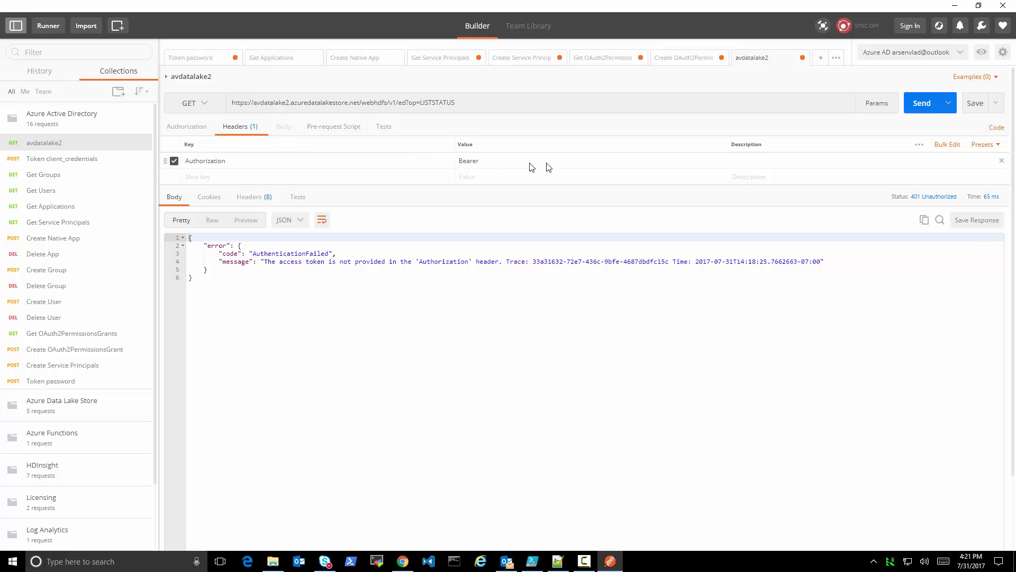
click(915, 106)
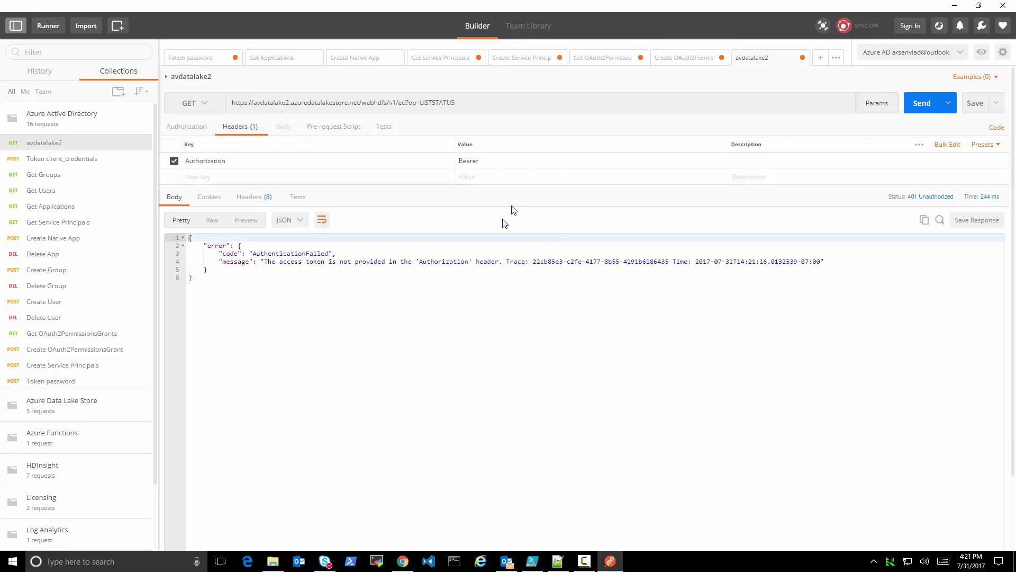
click(518, 165)
key(ctrl+v)
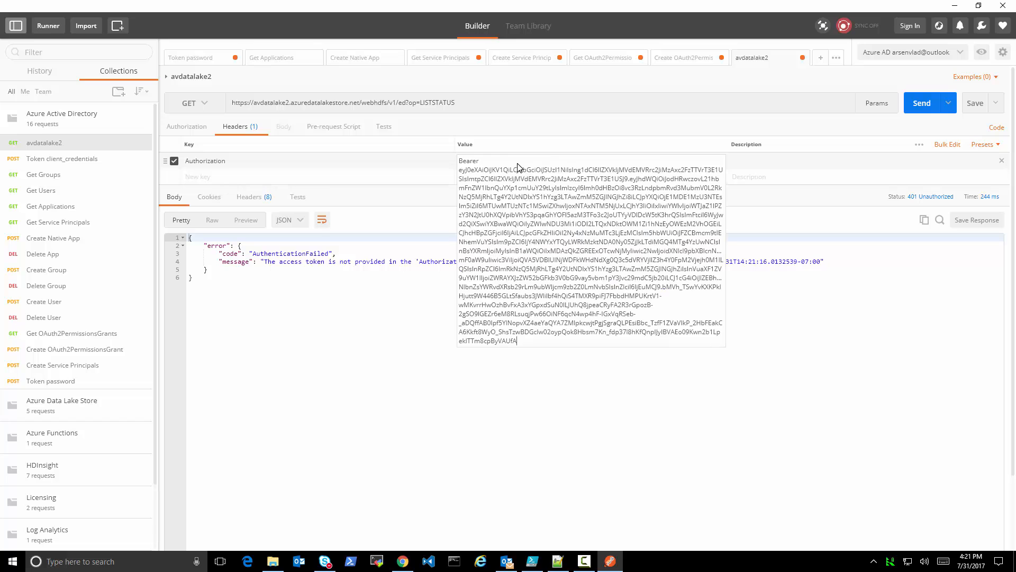
click(582, 418)
click(913, 105)
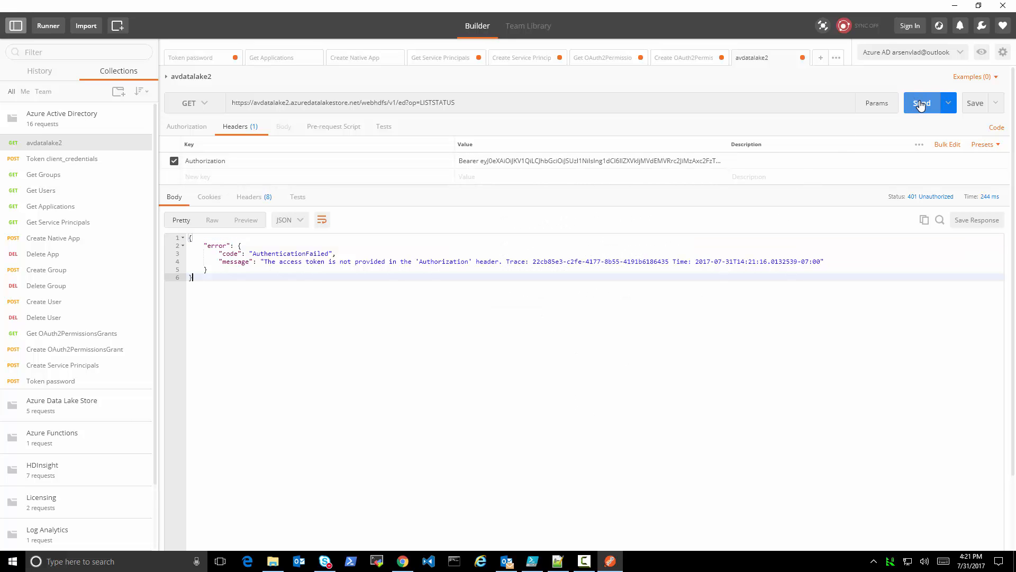
scroll(463, 367, down, 4)
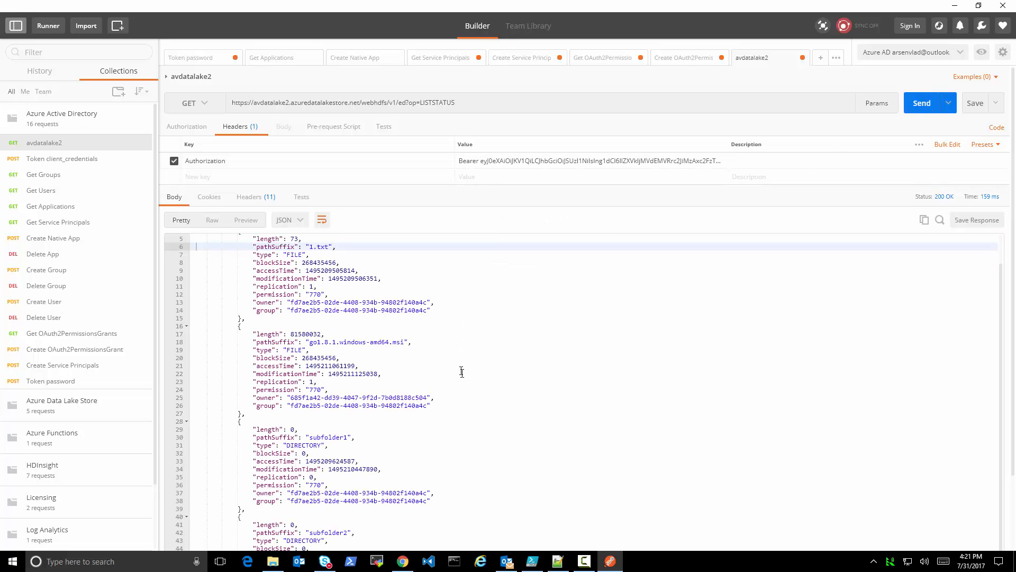
scroll(476, 403, up, 3)
scroll(477, 400, up, 2)
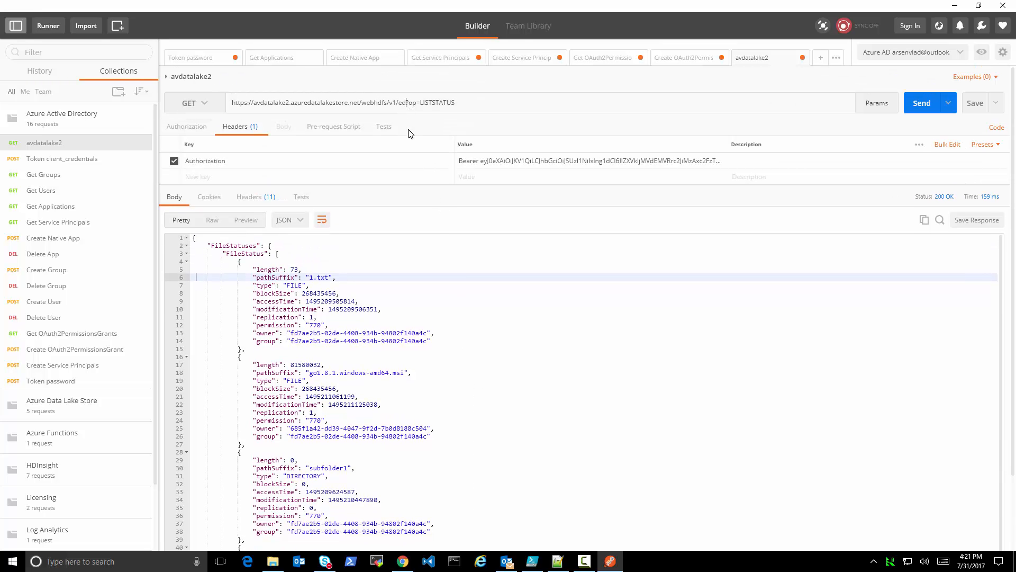
Send avdatalake2 with ed removed from its URL path, then restore ed and resend the request
key(BackSpace)
key(BackSpace)
click(923, 111)
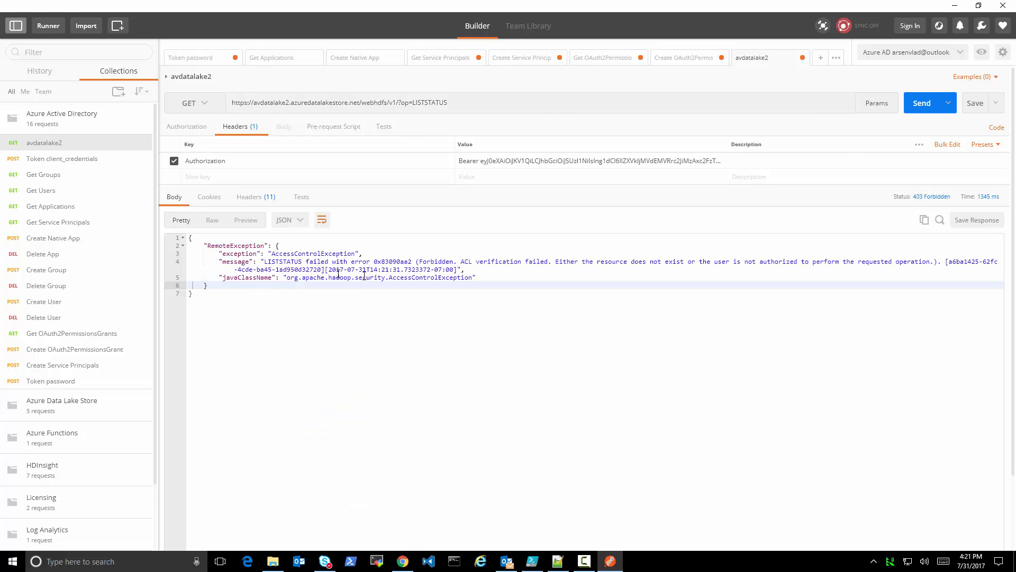
click(397, 104)
text(ed)
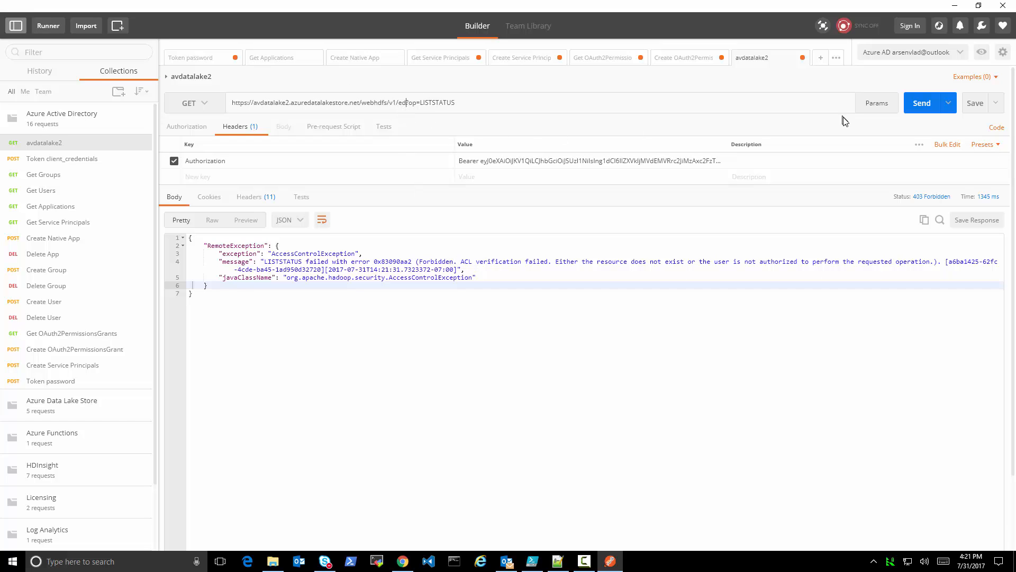
click(921, 103)
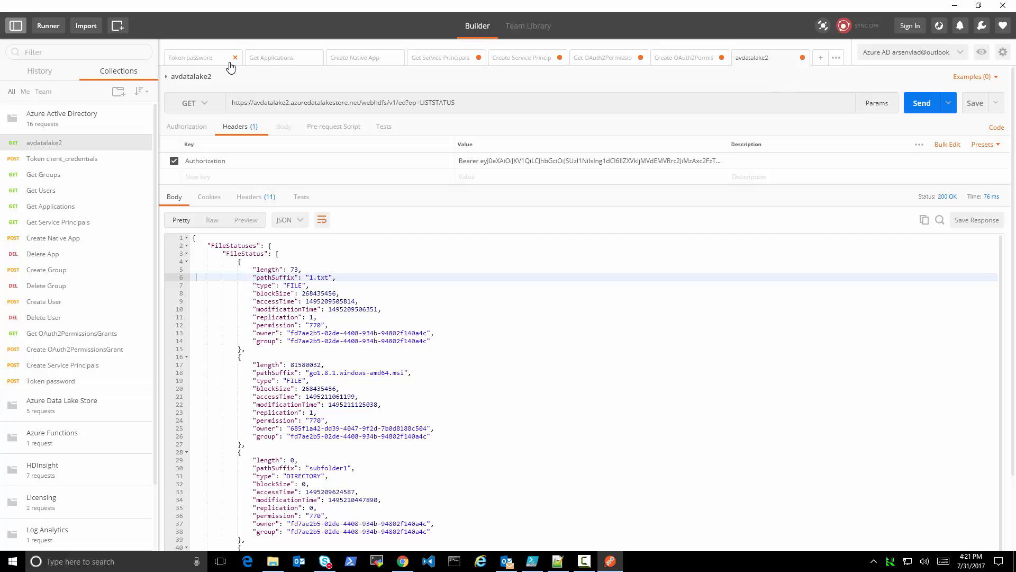
Return to the Token password request and review its client_id parameter
click(197, 57)
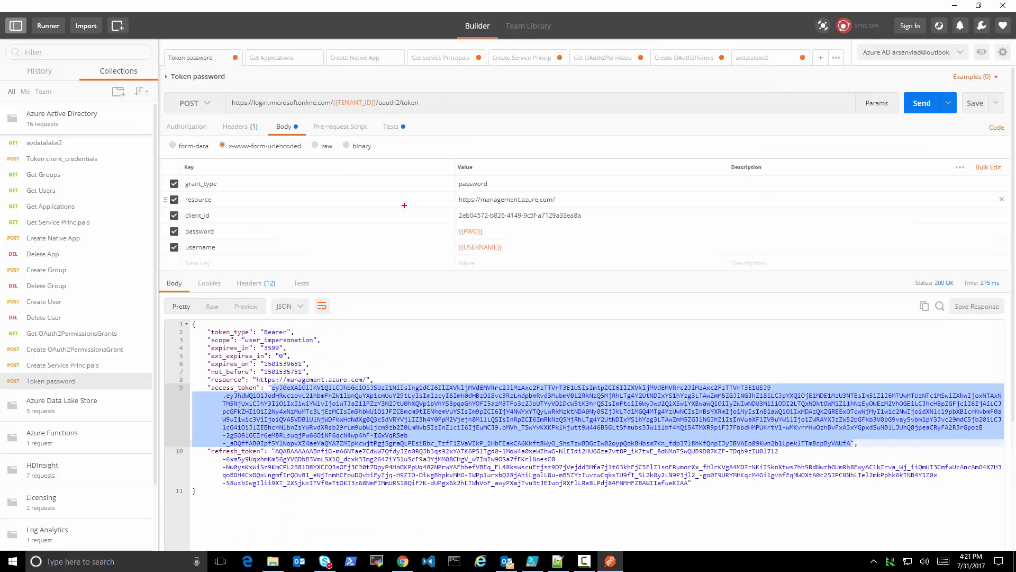
drag(162, 210, 594, 222)
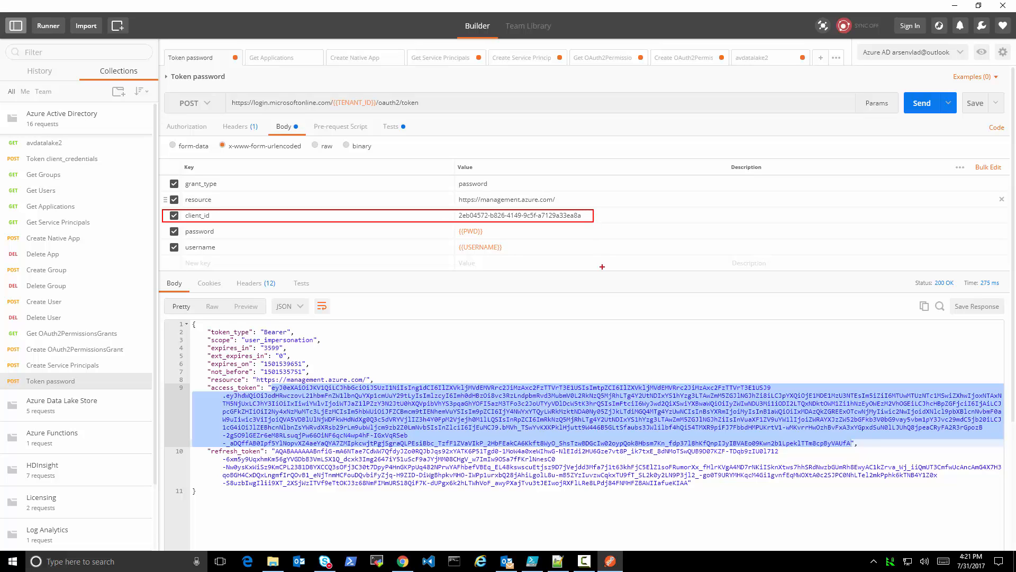
key(Escape)
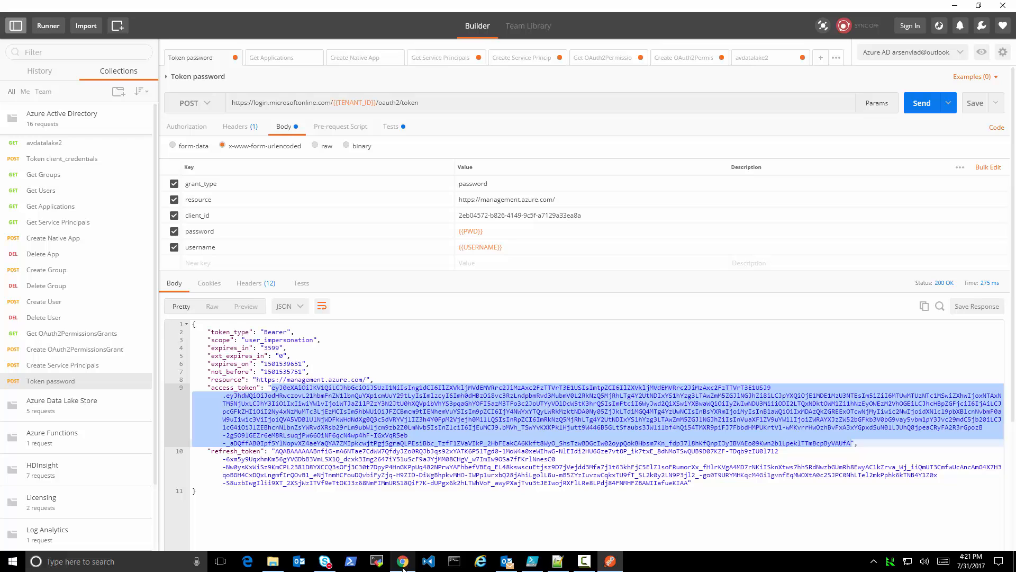
Switch to Chrome, open the Azure AD Graph API entity reference and select OAuth2PermissionGrant in the entity's heading
mouse_move(403, 568)
mouse_move(412, 520)
click(410, 565)
click(264, 324)
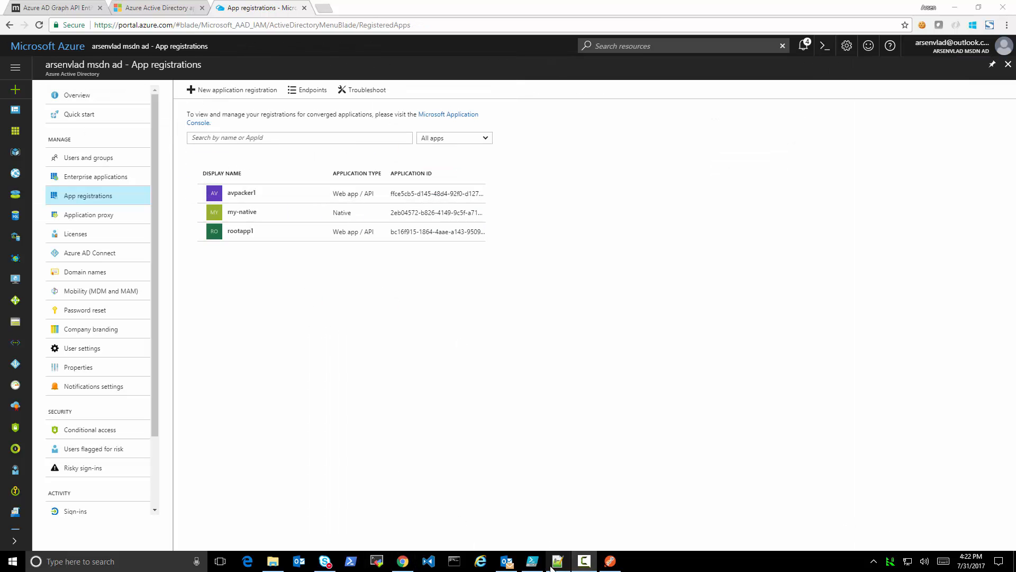
mouse_move(406, 568)
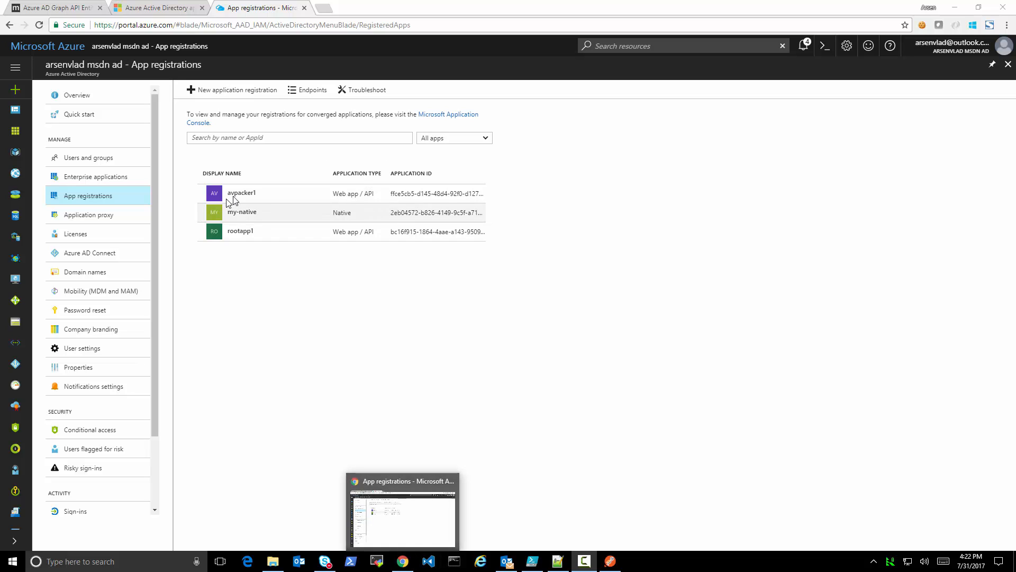
click(48, 7)
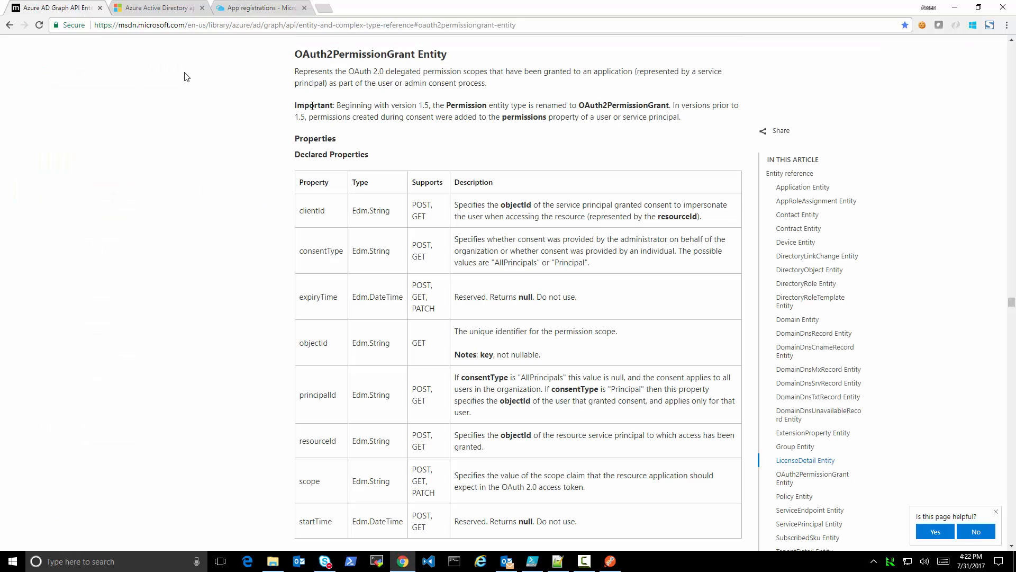
drag(295, 54, 415, 54)
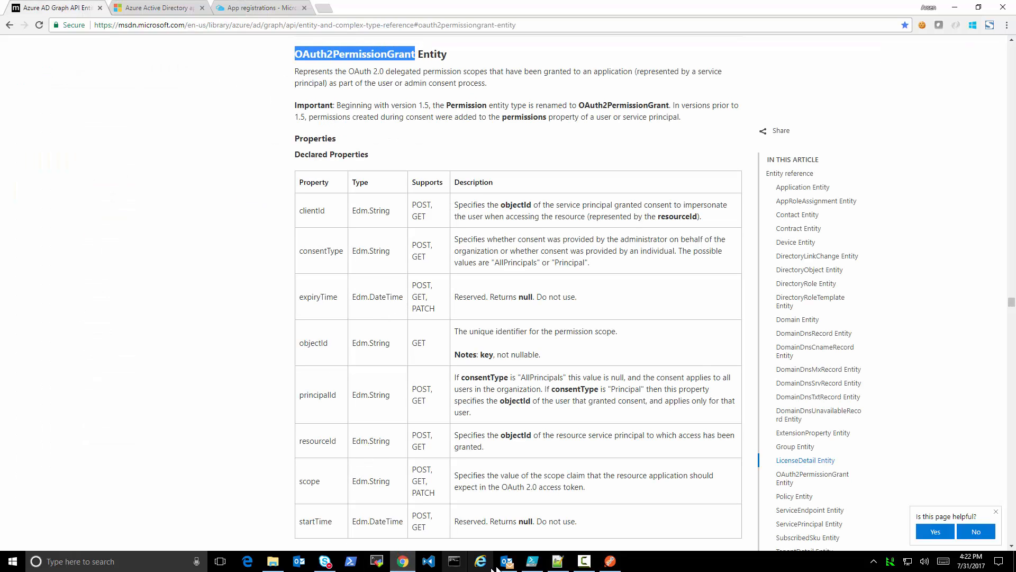
Switch to Postman, set displayName to my-native2 in the Create Native App body, send it and enlarge the response area
click(610, 561)
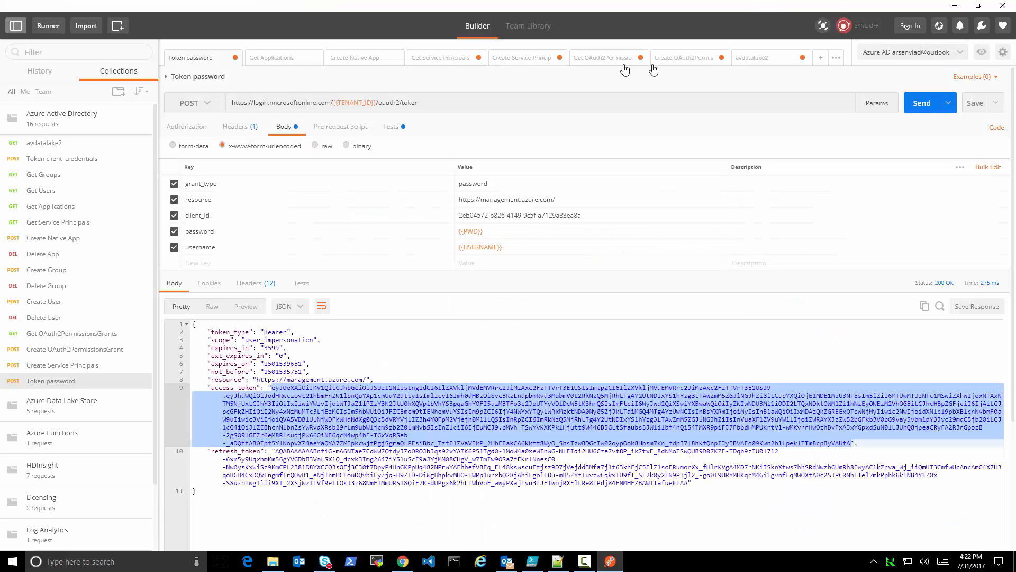
click(345, 58)
click(296, 197)
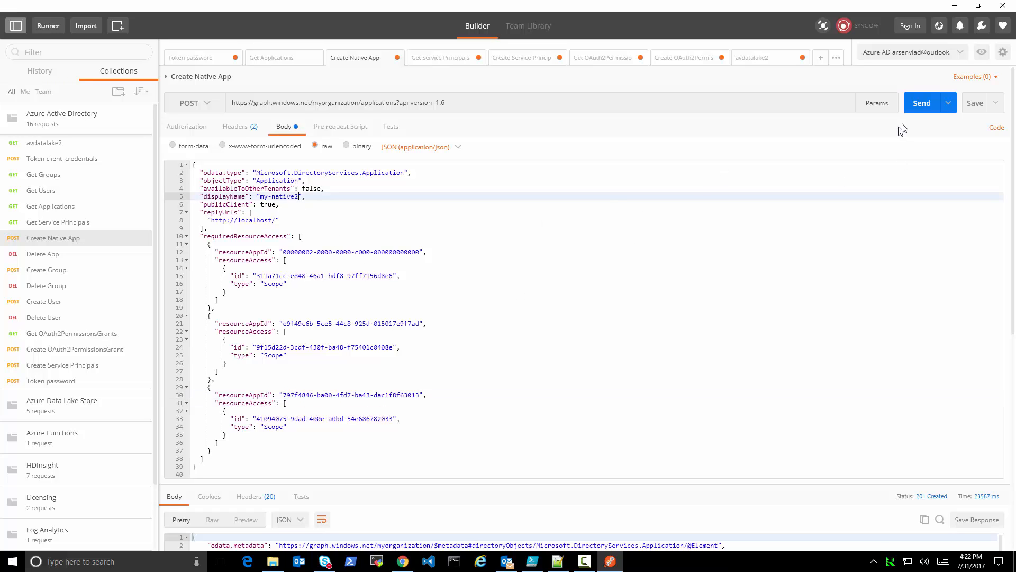
text(2)
click(920, 104)
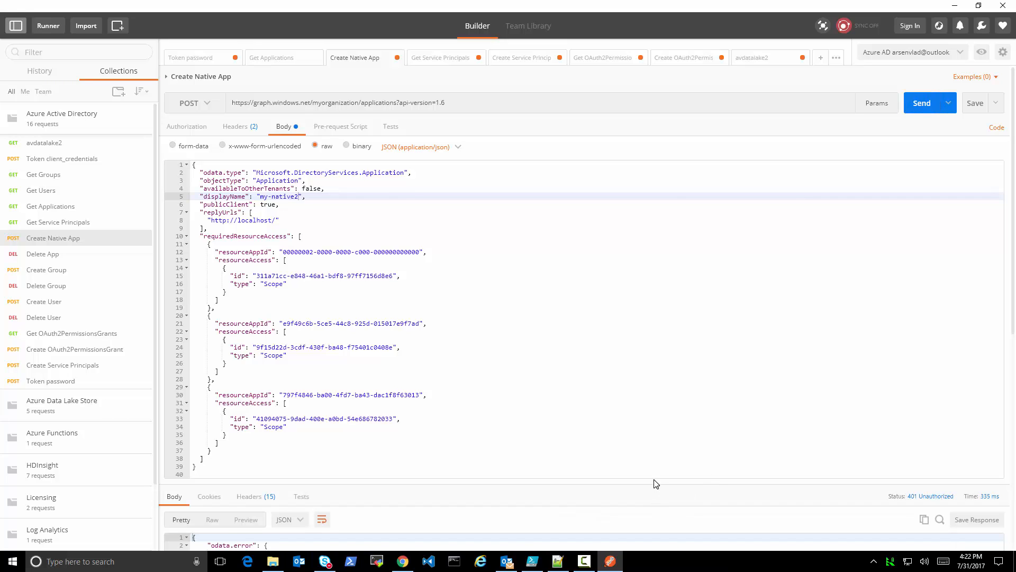
drag(658, 479, 634, 261)
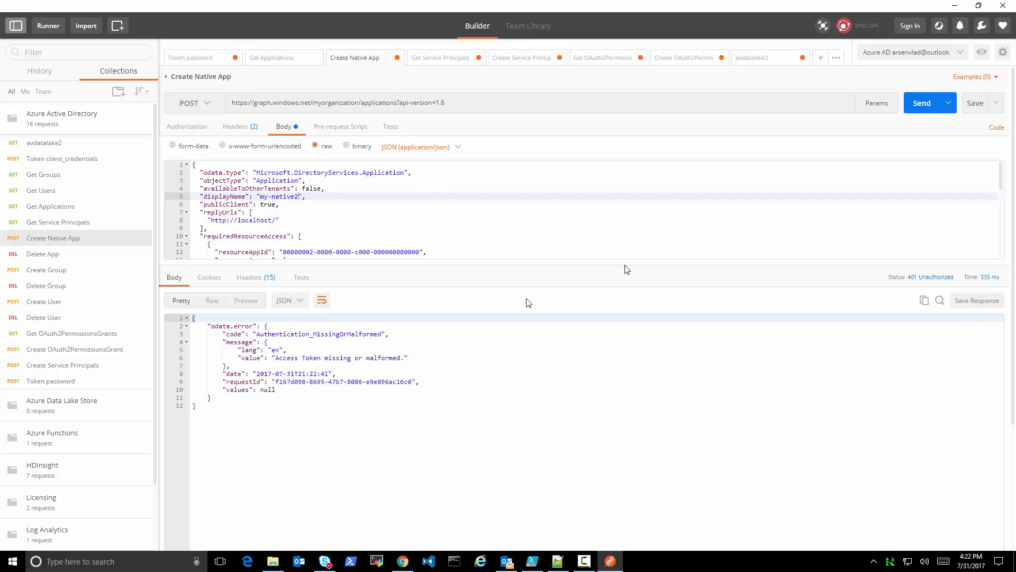
Request a new token with Token client_credentials and resend Create Native App for my-native2
click(80, 159)
click(918, 103)
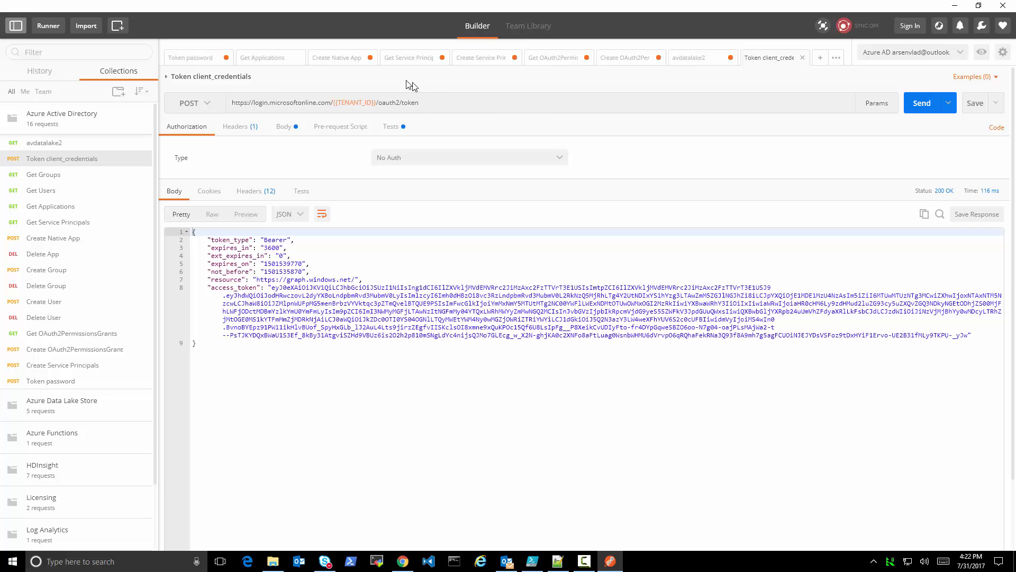
click(322, 58)
click(920, 104)
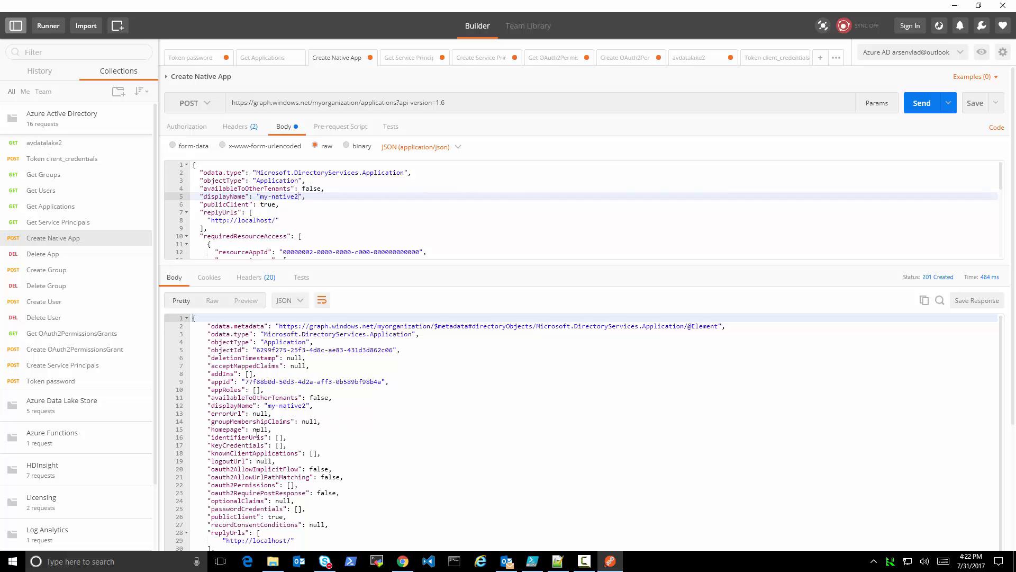
Copy my-native2's appId from the response into appId and servicePrincipalNames of the Create Service Principals body and send the request
drag(245, 382, 382, 381)
key(ctrl+c)
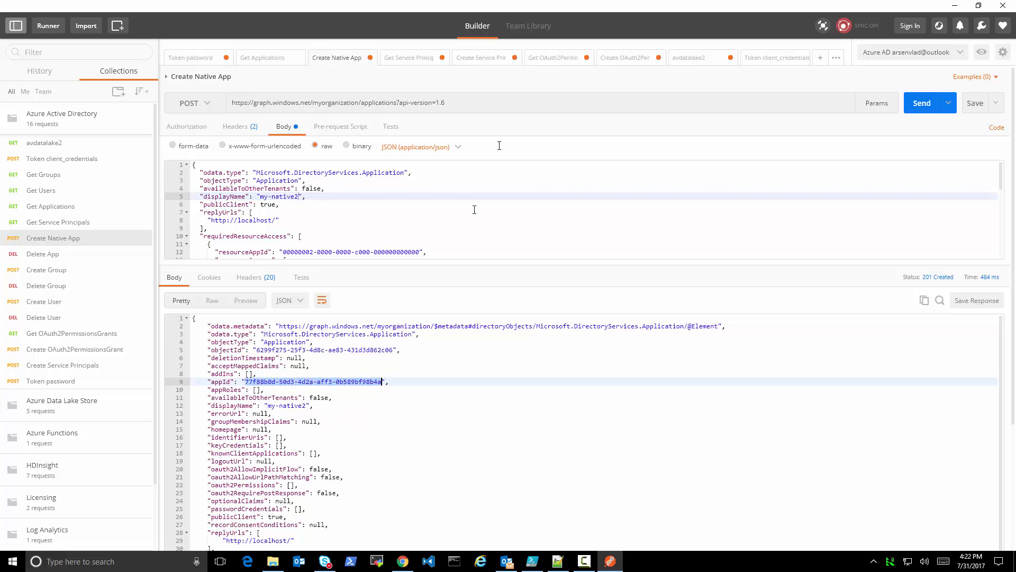
click(484, 63)
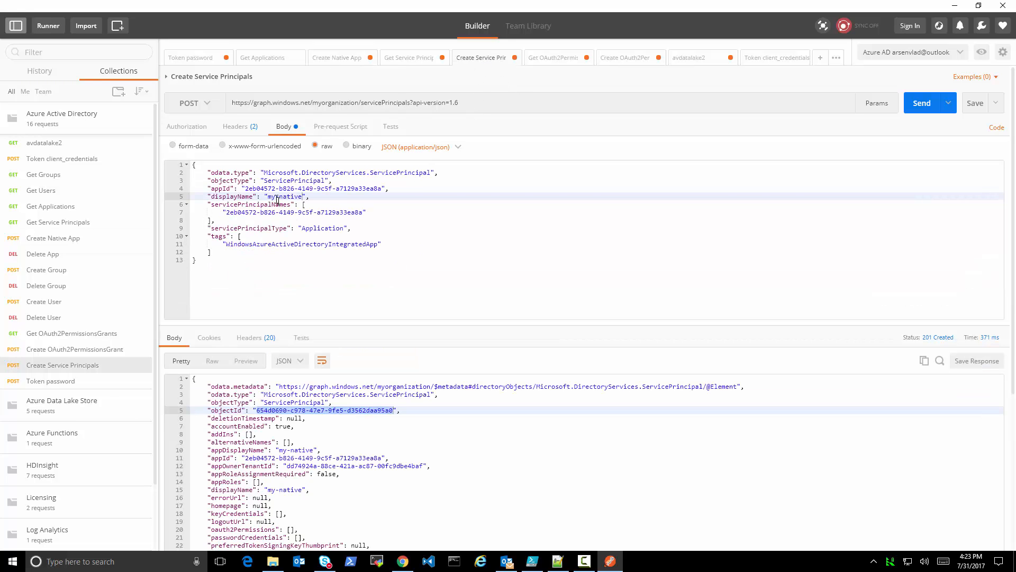
drag(246, 188, 382, 188)
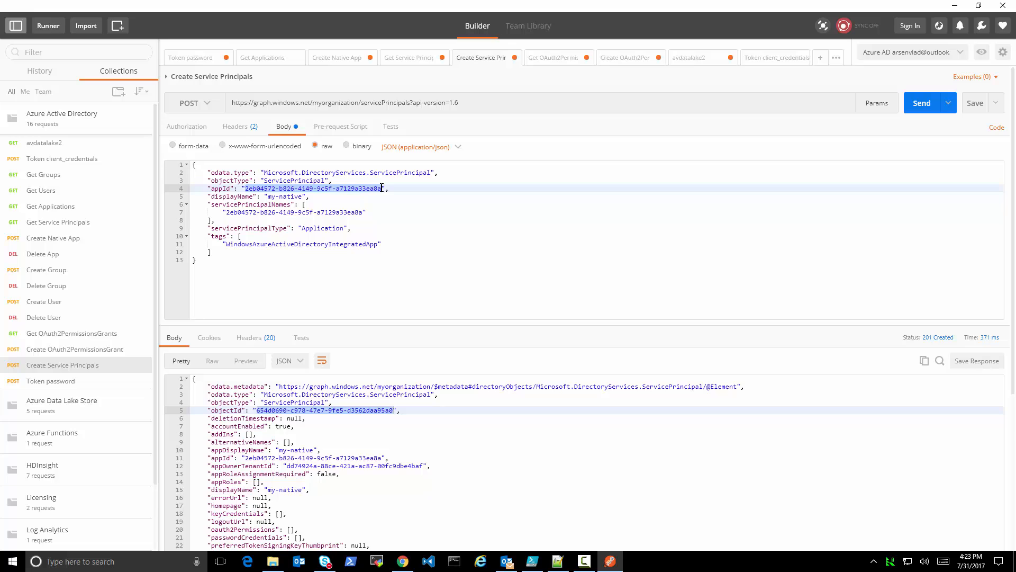
key(ctrl+v)
drag(227, 212, 362, 215)
key(ctrl+v)
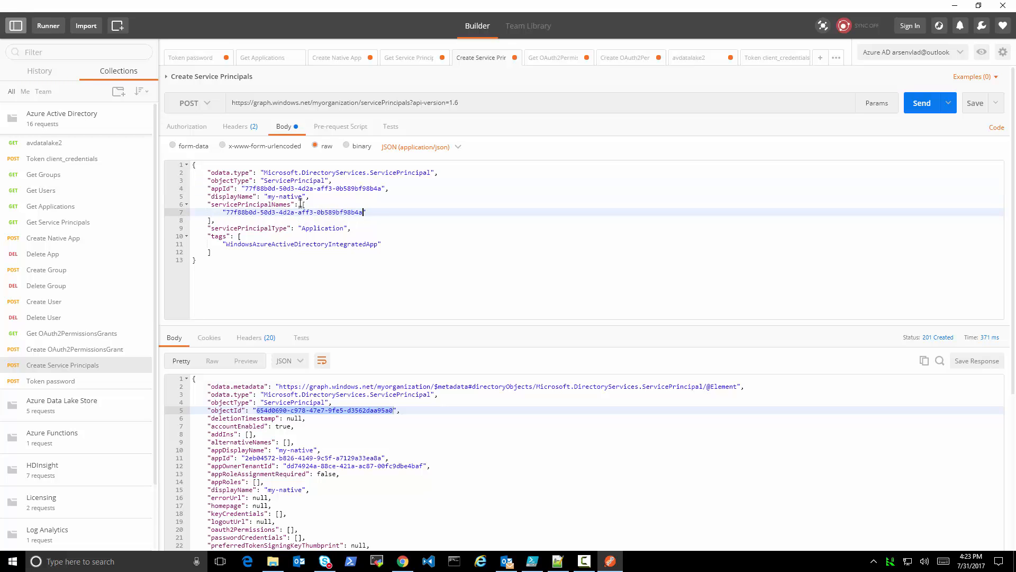
click(922, 103)
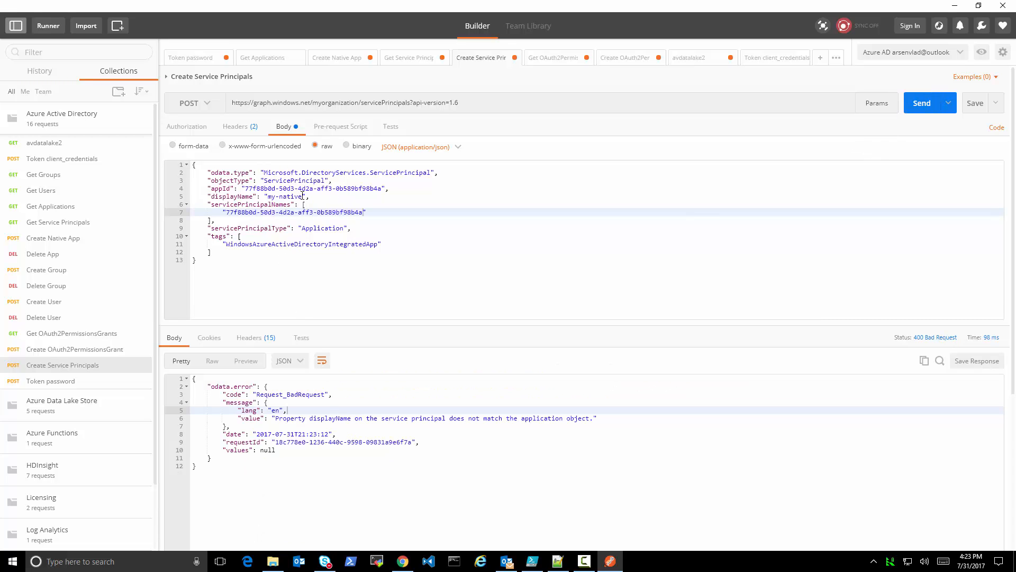
Set displayName to my-native2 in the Create Service Principals body and resend the request
click(302, 196)
text(2)
click(923, 105)
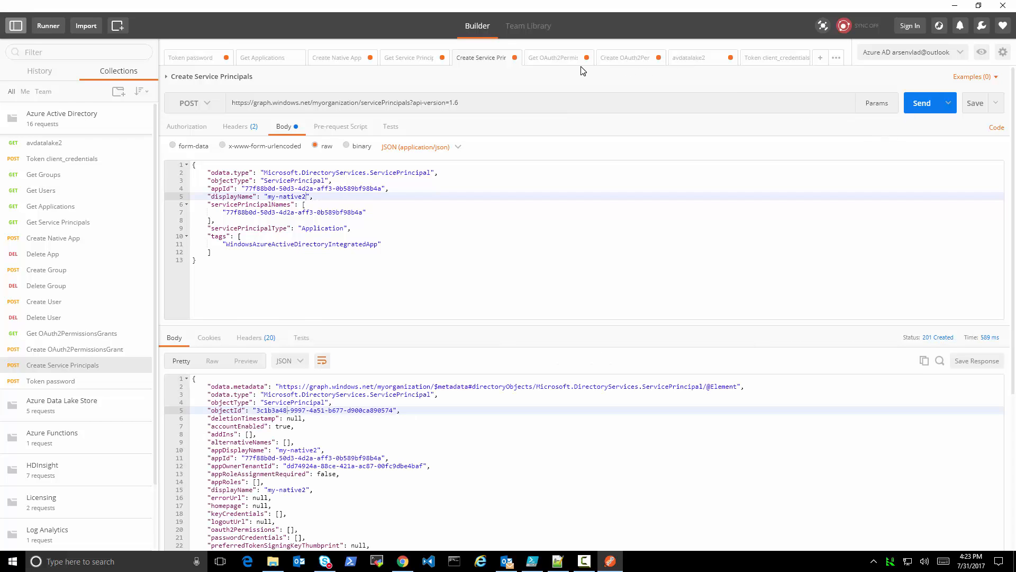
Copy the new service principal's objectId into the clientId filter of Get OAuth2PermissionsGrants and send the request
click(552, 59)
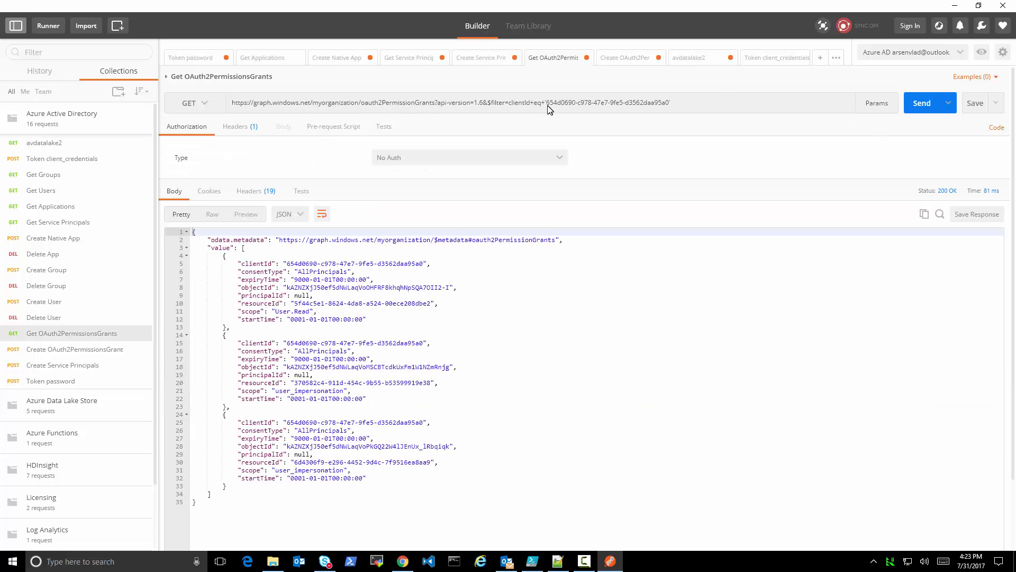
click(477, 60)
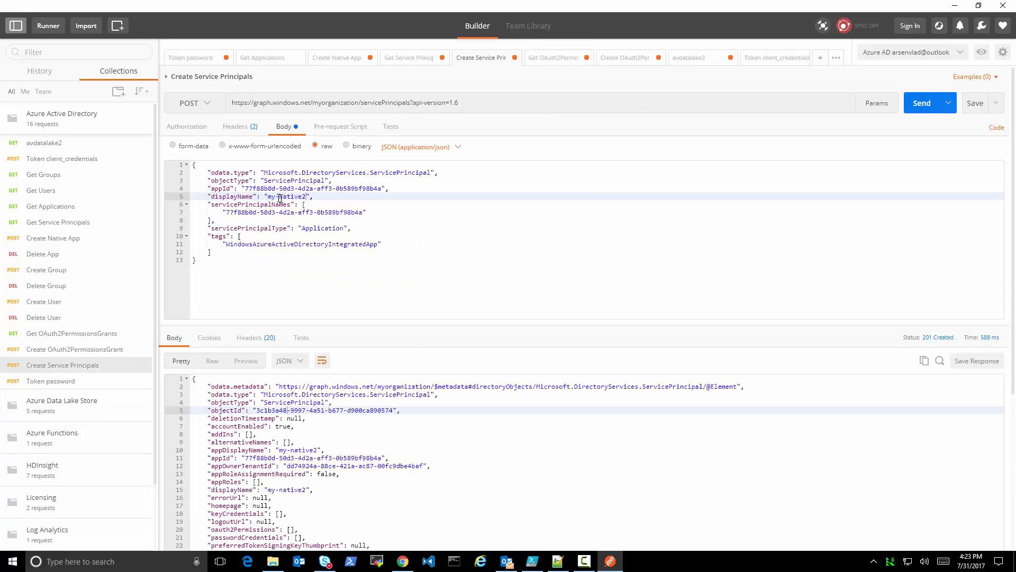
drag(246, 189, 329, 188)
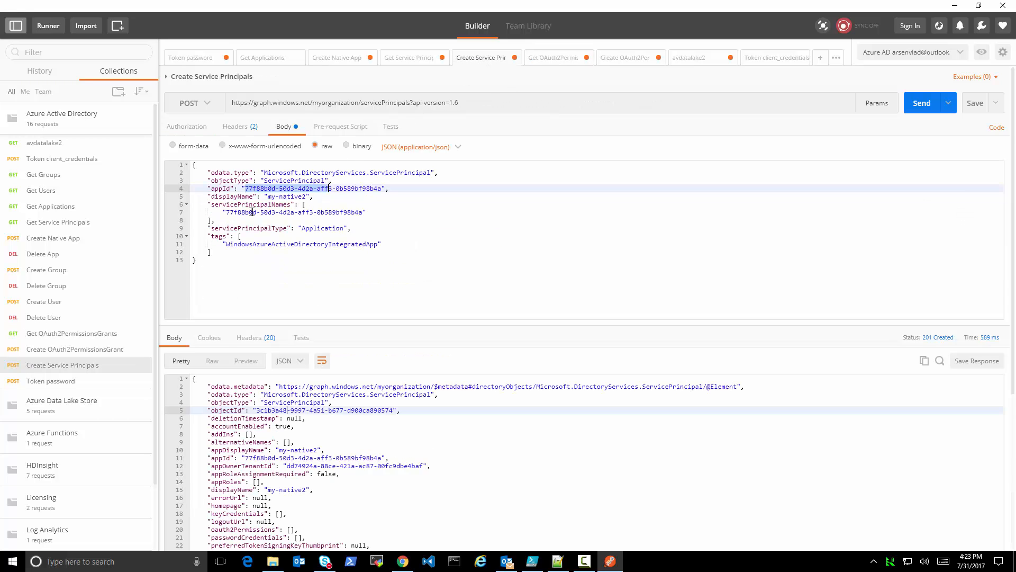
drag(258, 413, 394, 410)
key(ctrl+c)
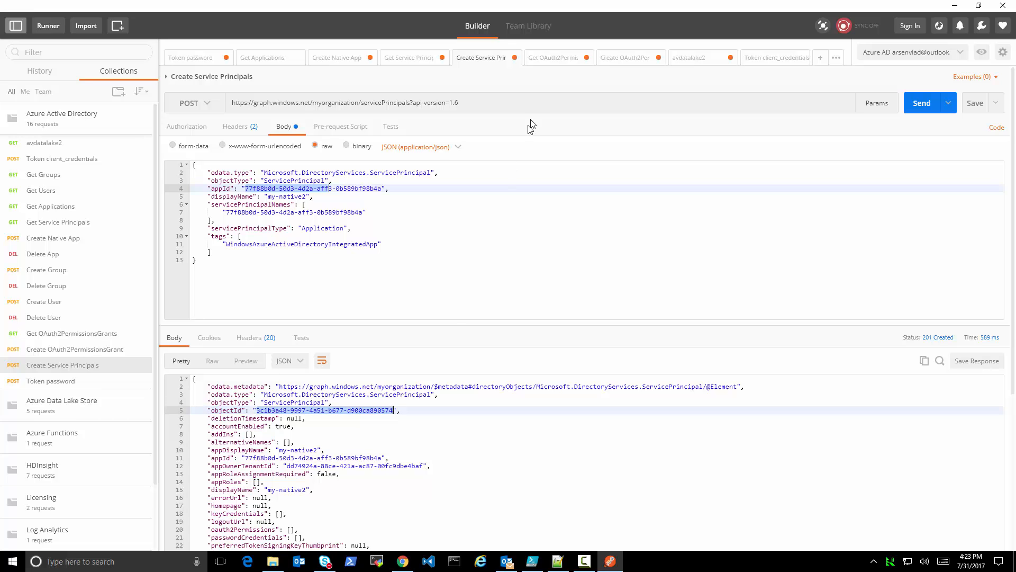
click(557, 59)
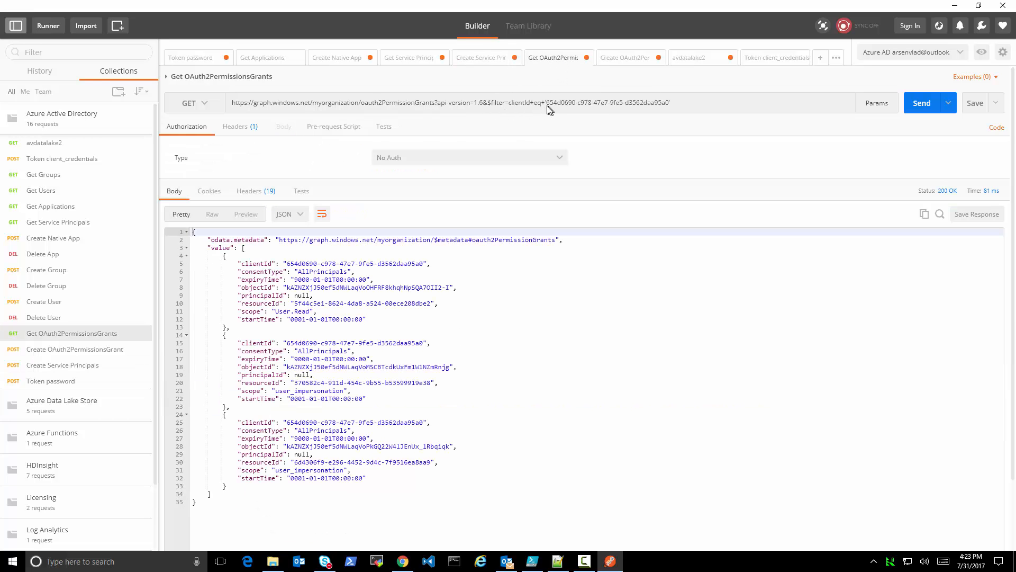
drag(547, 106, 670, 110)
key(ctrl+v)
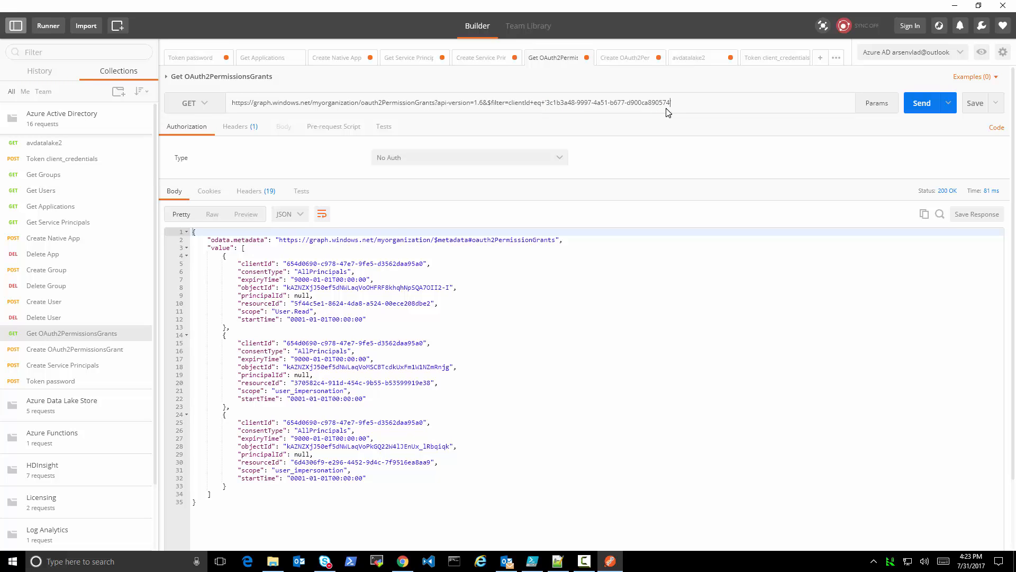
click(920, 103)
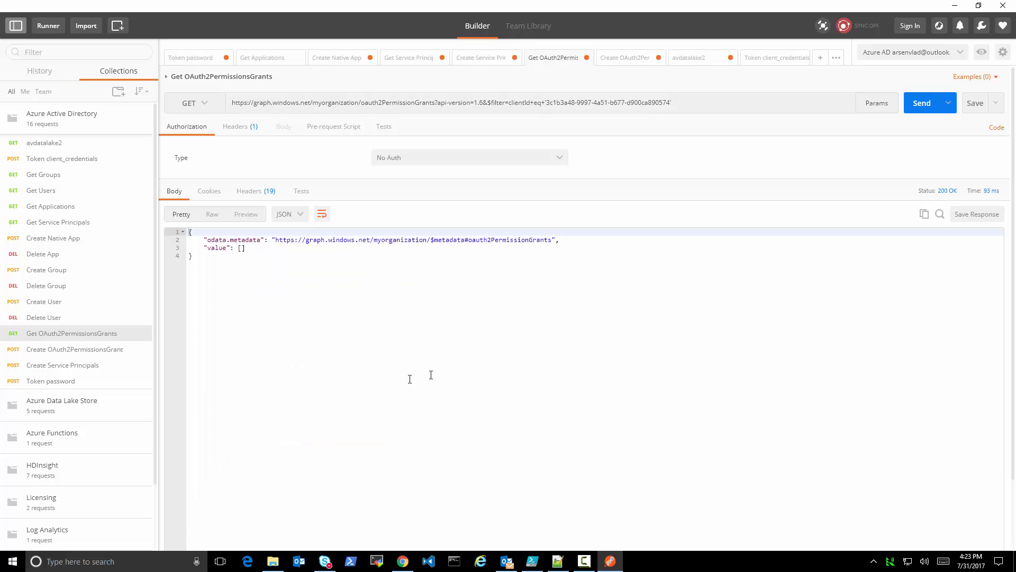
Switch to the Azure portal in Chrome, reload App registrations and open the required permissions of my-native2
click(402, 560)
click(265, 8)
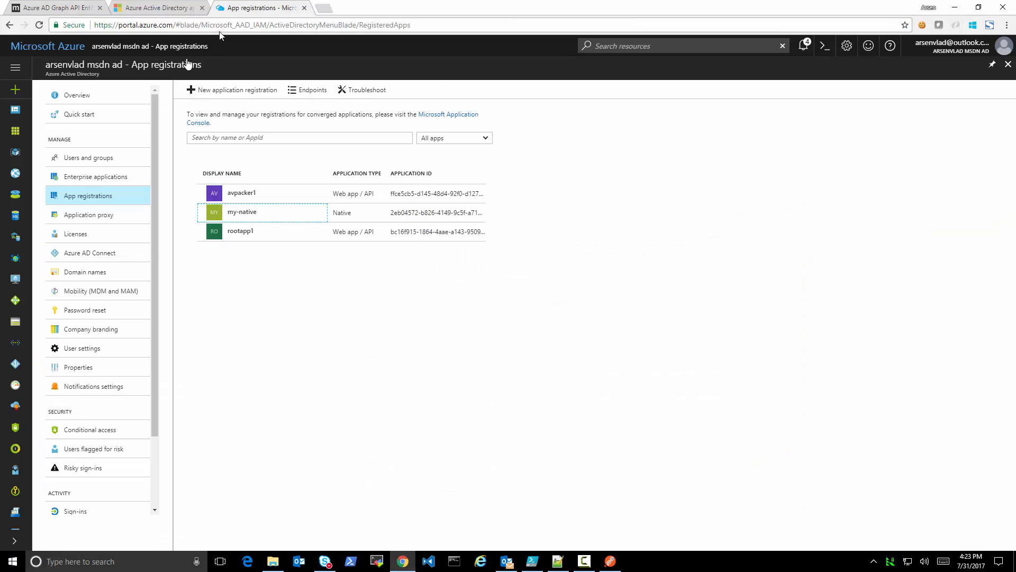
click(90, 214)
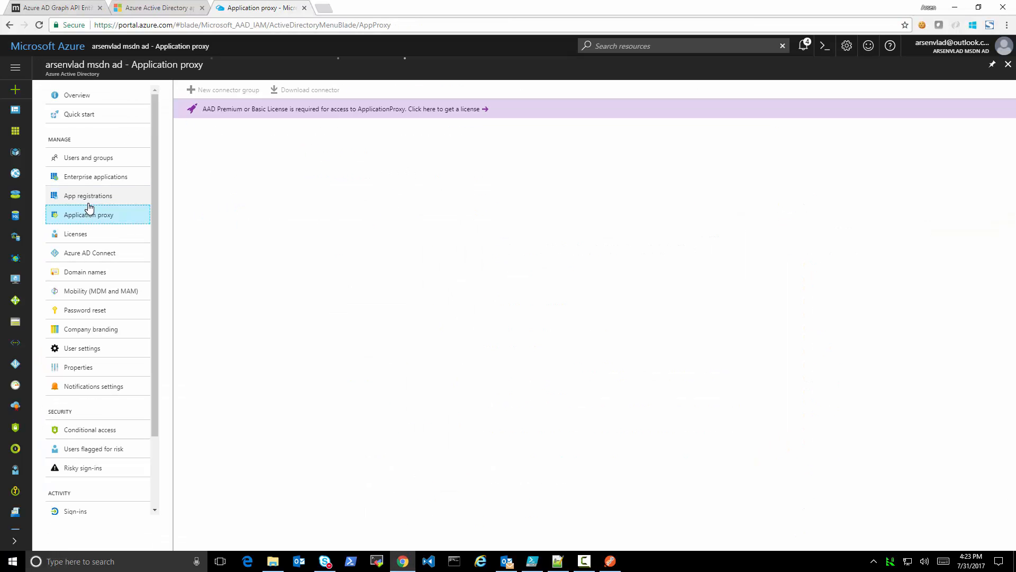
click(87, 201)
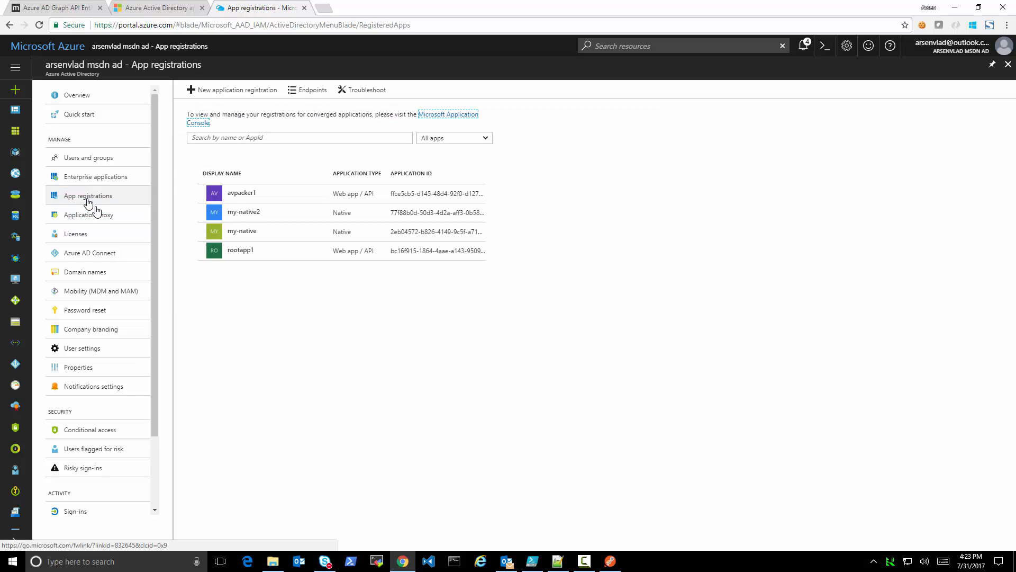
click(250, 215)
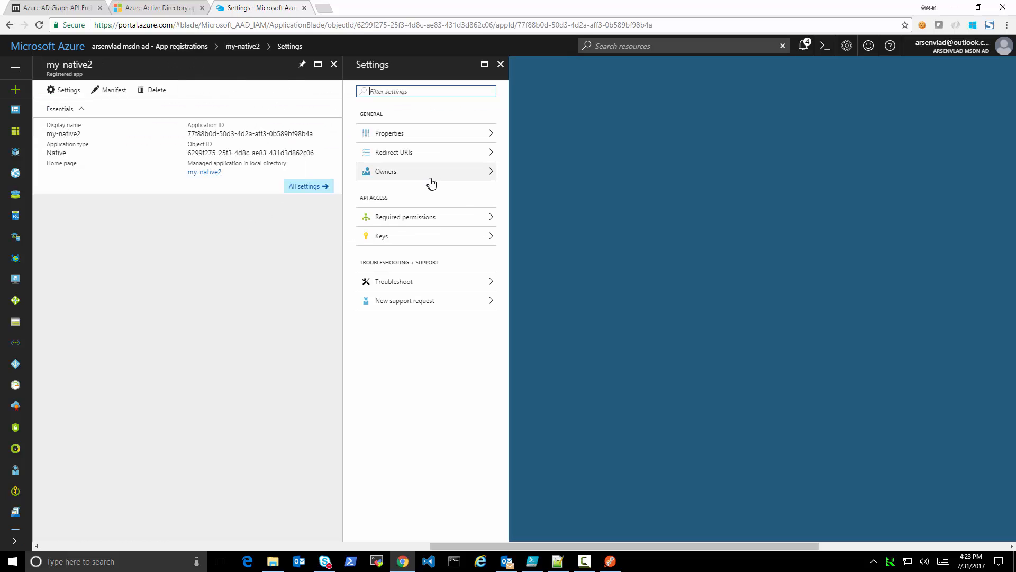
click(435, 220)
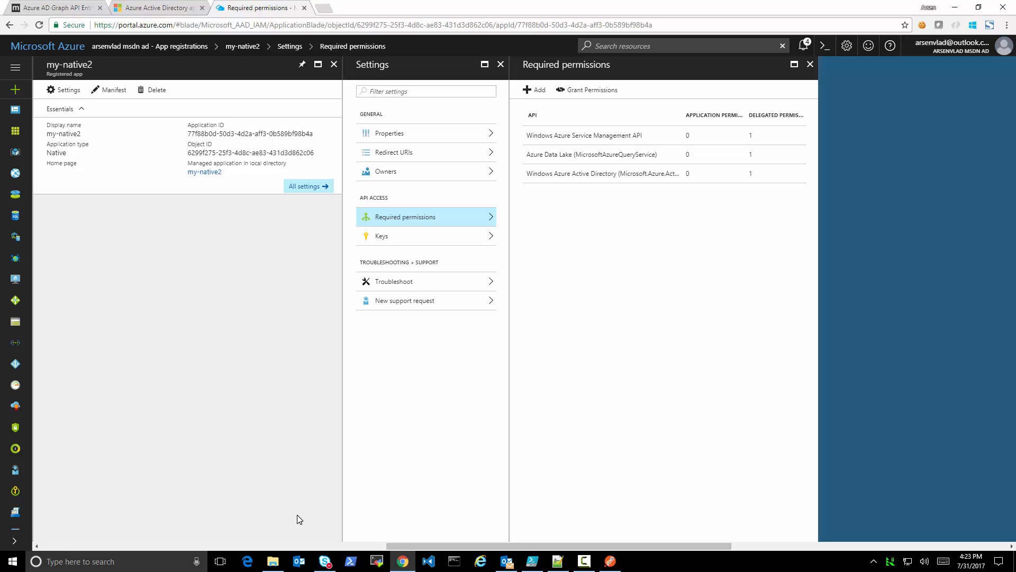
Copy my-native2's Application ID, switch to Postman, paste it as client_id in Token password, send the request and select part of the error description
click(251, 132)
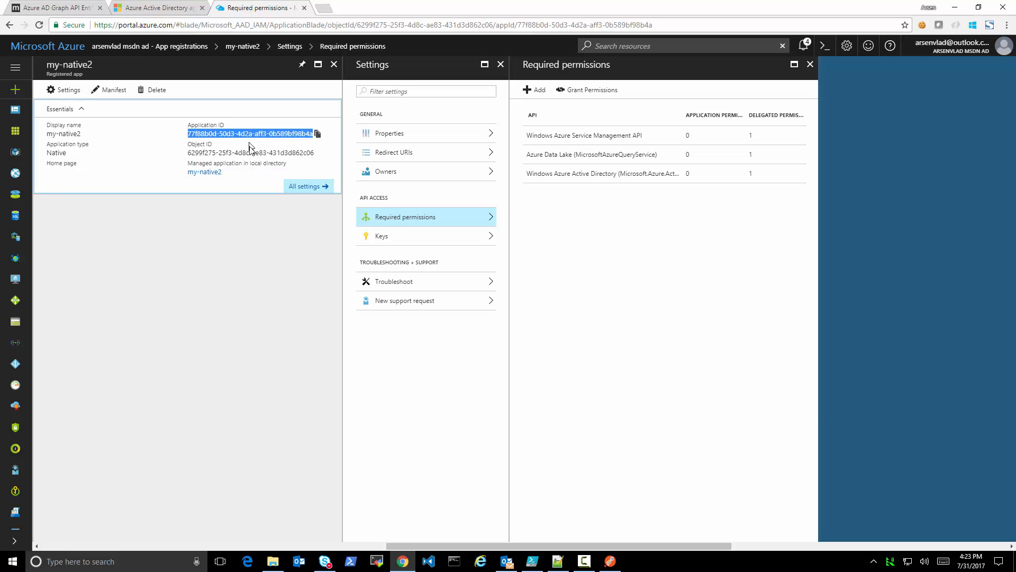
click(610, 561)
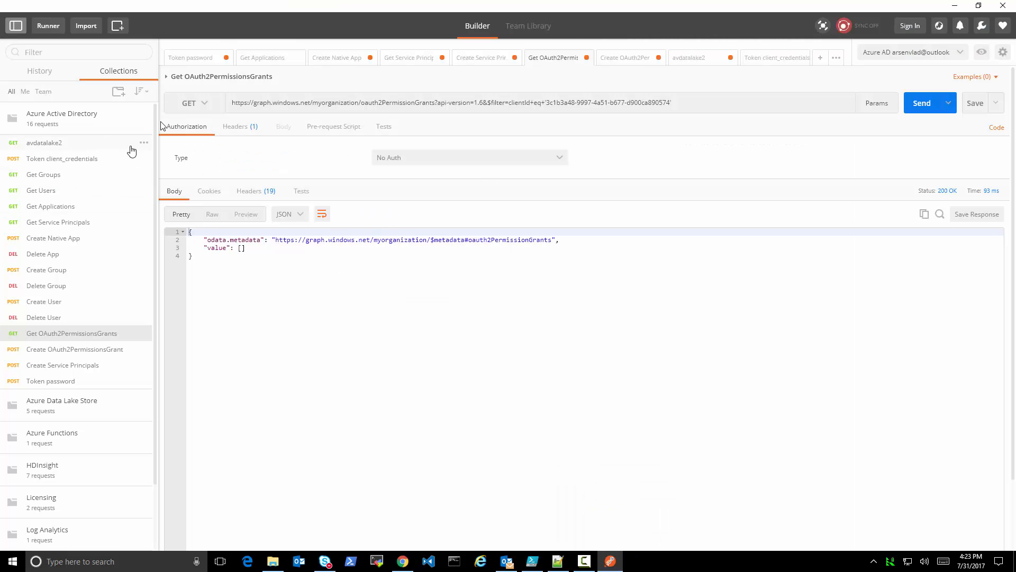
click(192, 58)
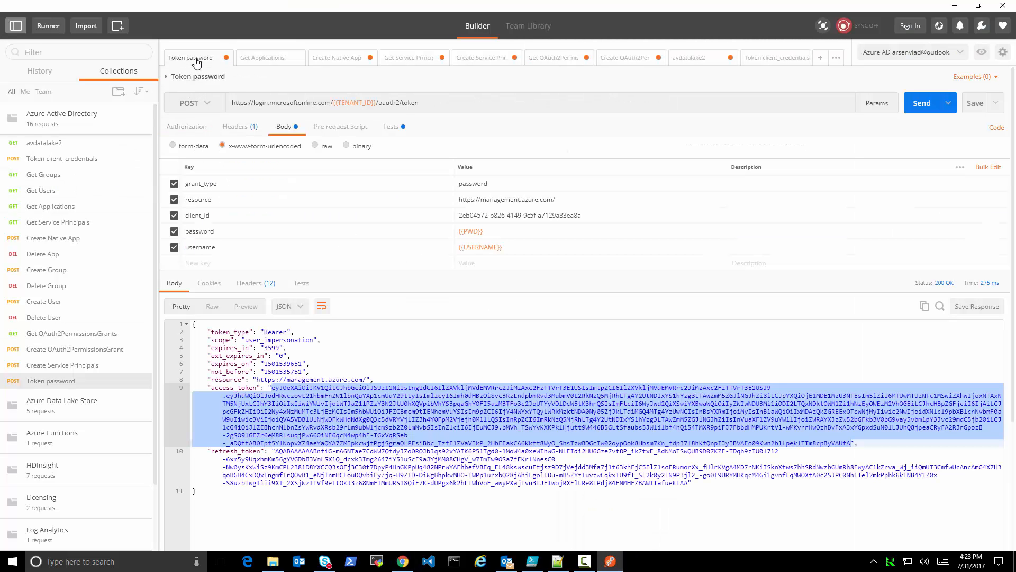
click(552, 216)
key(ctrl+a)
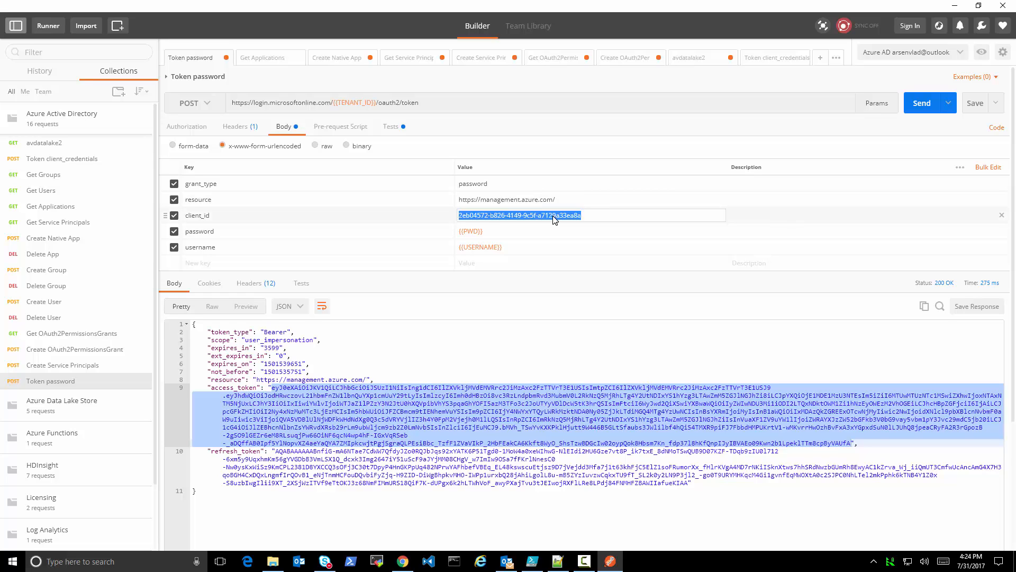
key(ctrl+v)
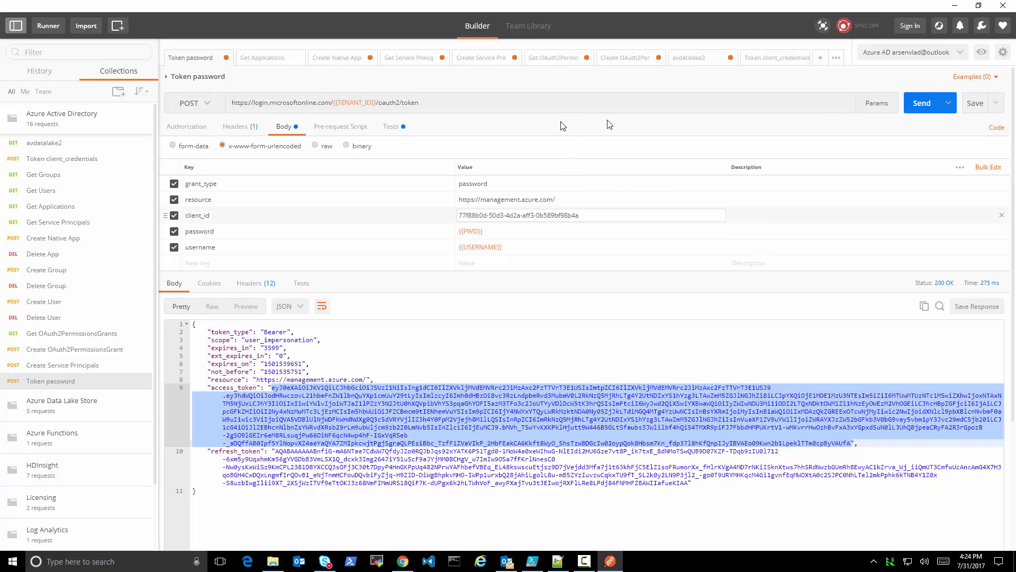
click(922, 104)
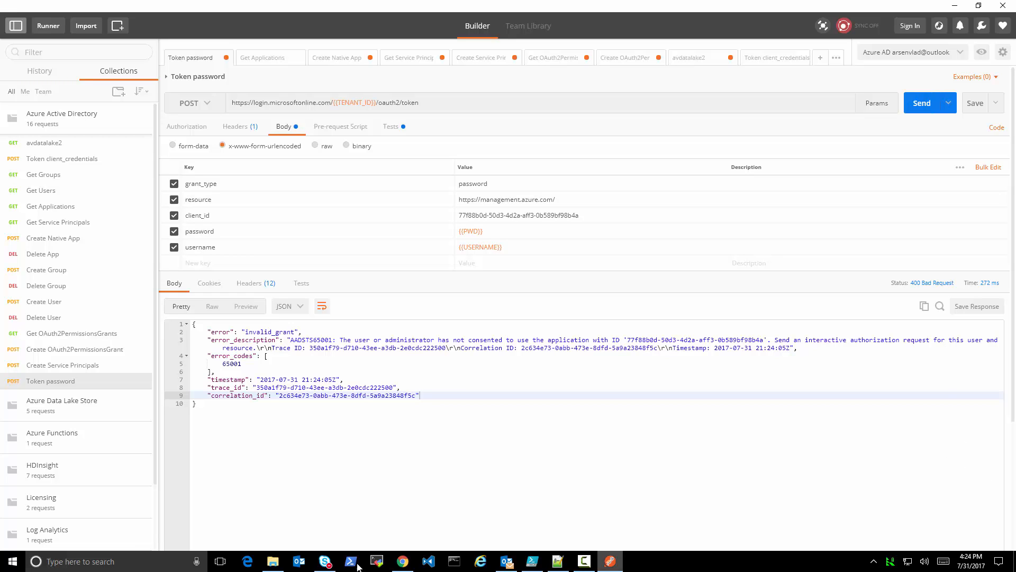
drag(289, 341, 613, 345)
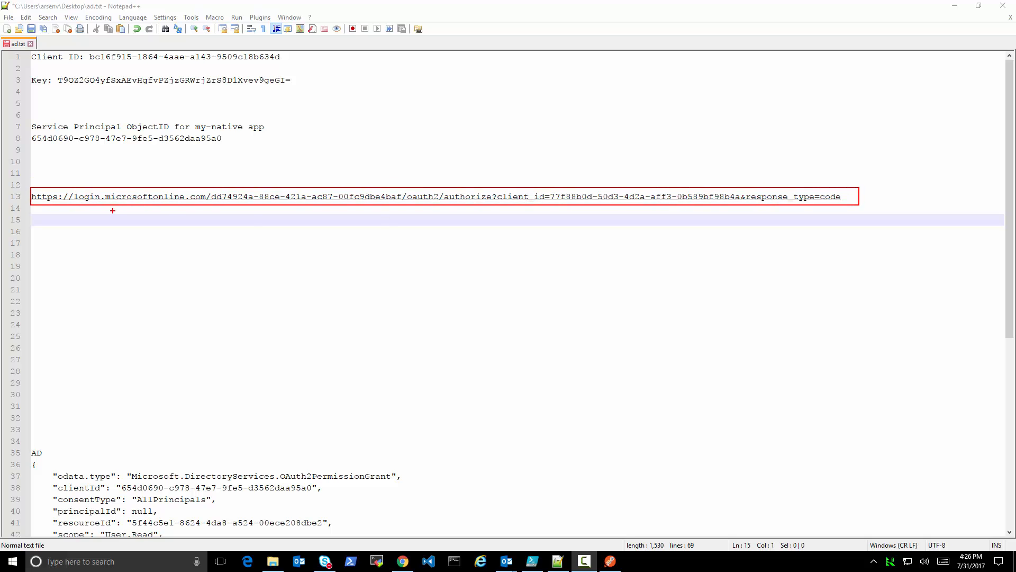
drag(205, 187, 402, 205)
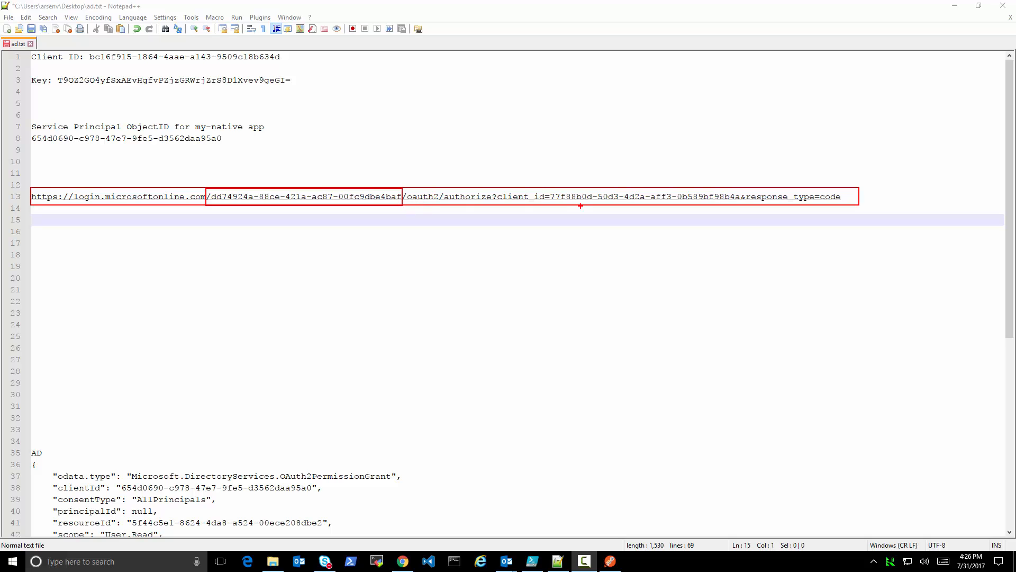
mouse_move(549, 189)
mouse_down()
mouse_move(632, 204)
mouse_move(742, 204)
mouse_up()
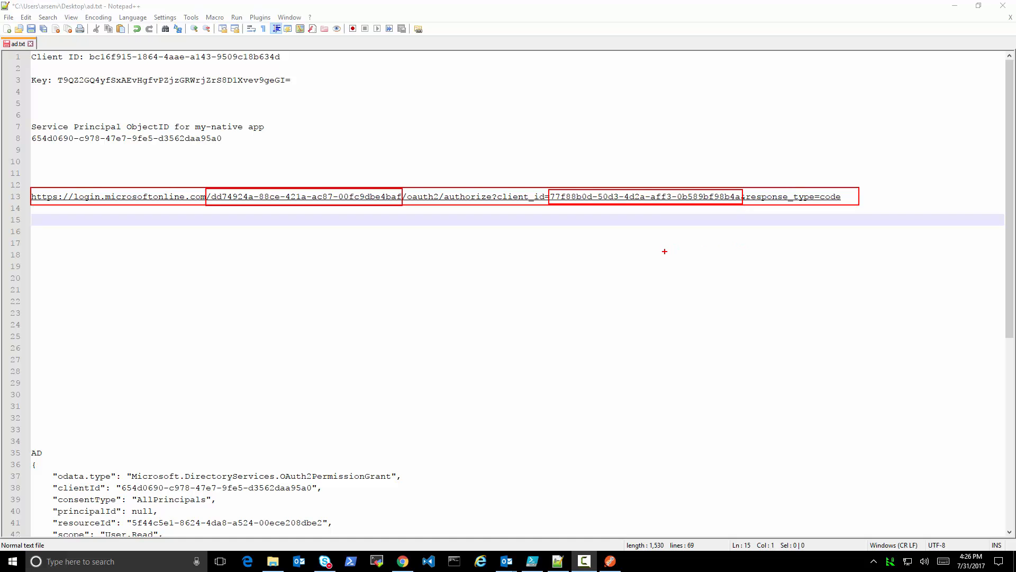
key(Escape)
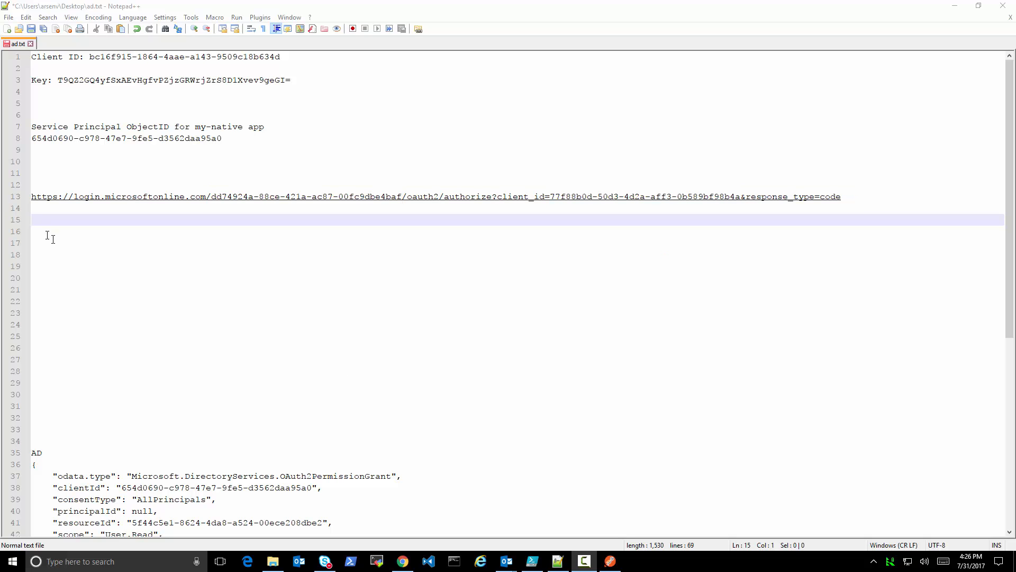
Copy the oauth2/authorize URL for my-native2 from line 13 of ad.txt and open it in a new Chrome incognito window
click(23, 199)
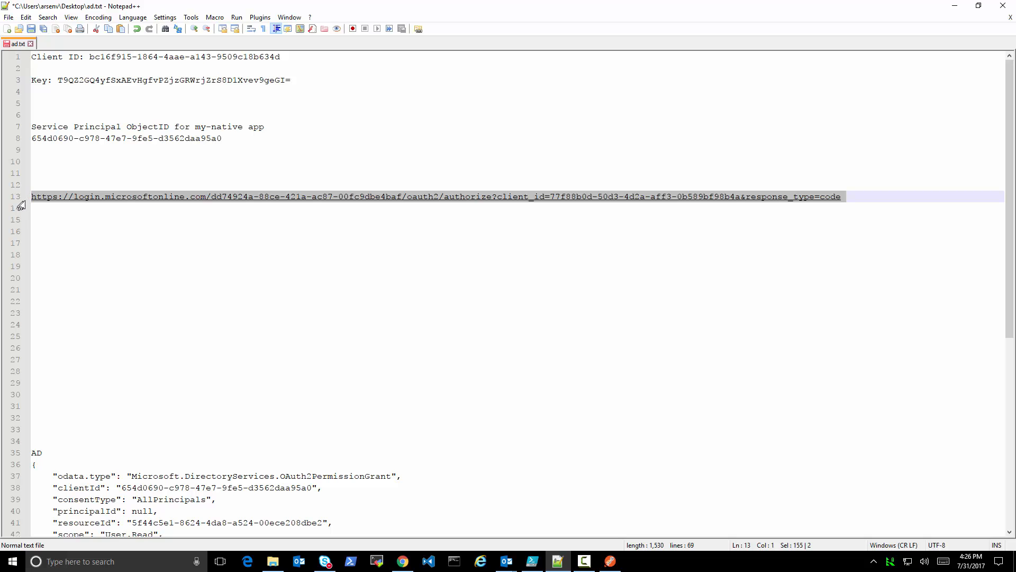
click(403, 562)
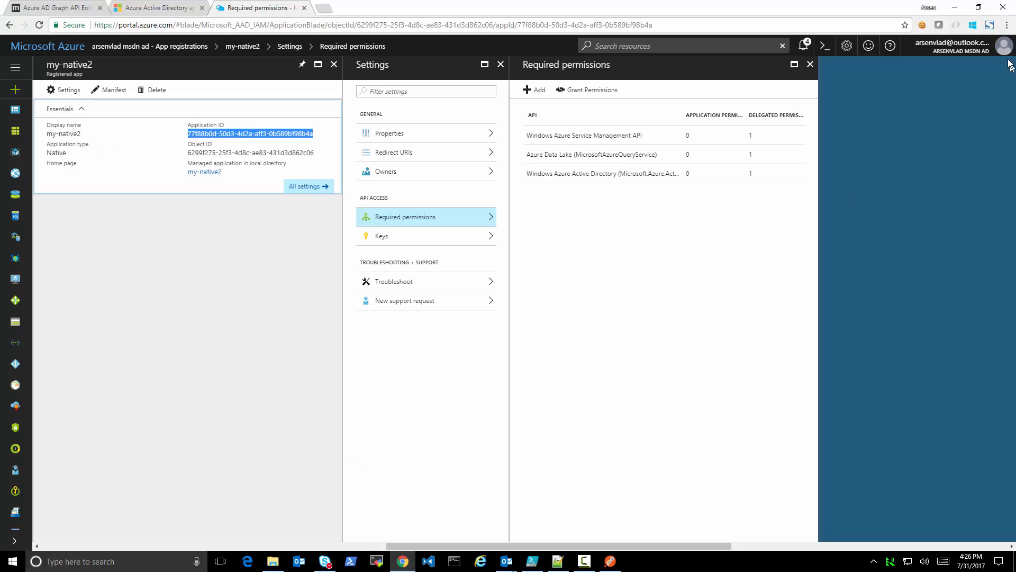
click(1007, 25)
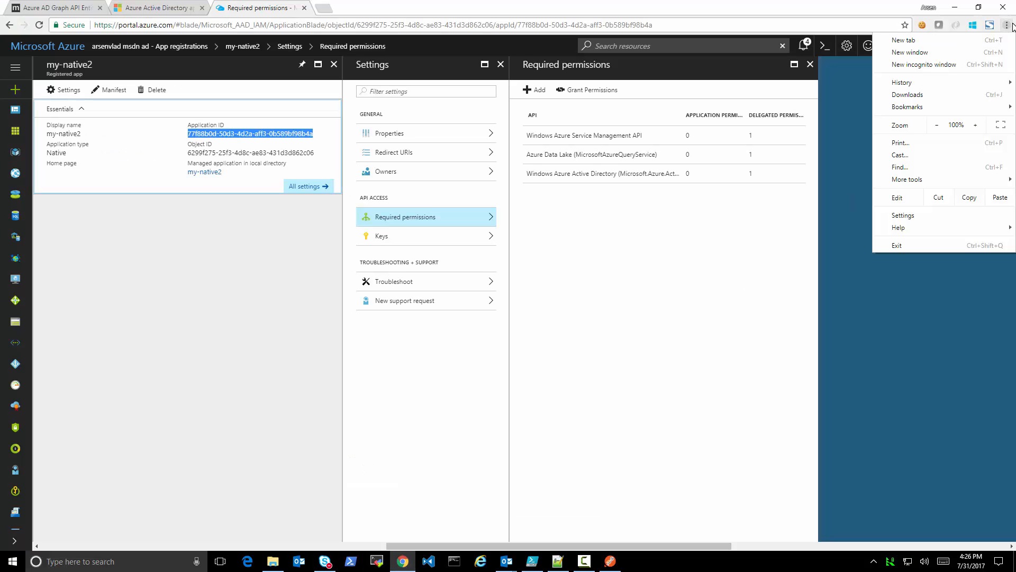
click(972, 64)
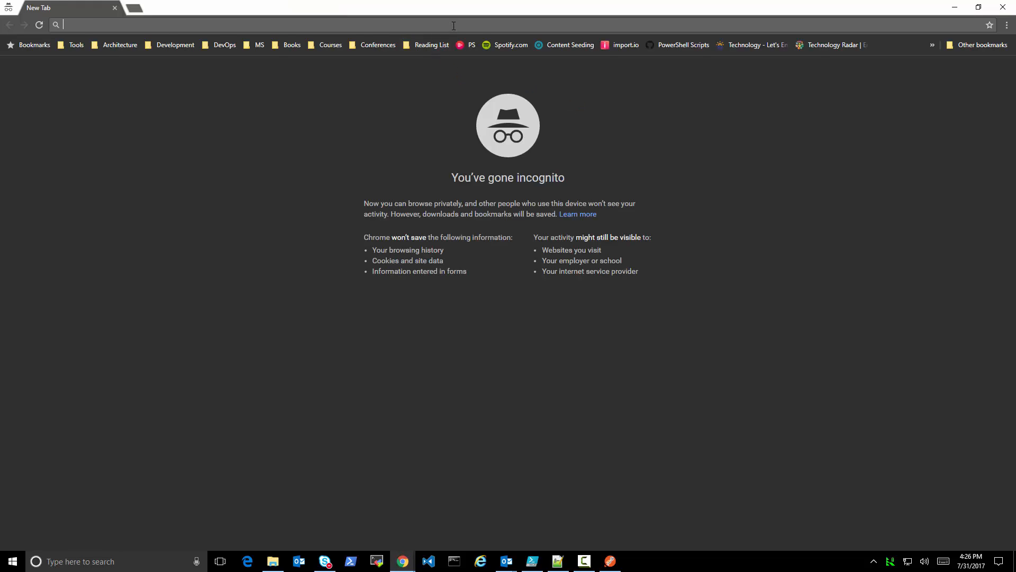
key(ctrl+v)
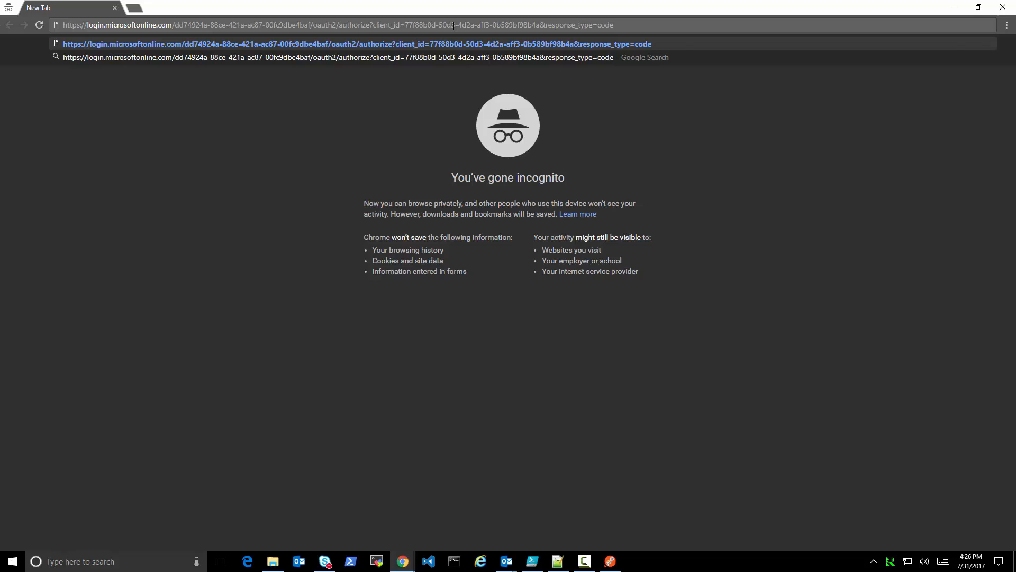
key(Return)
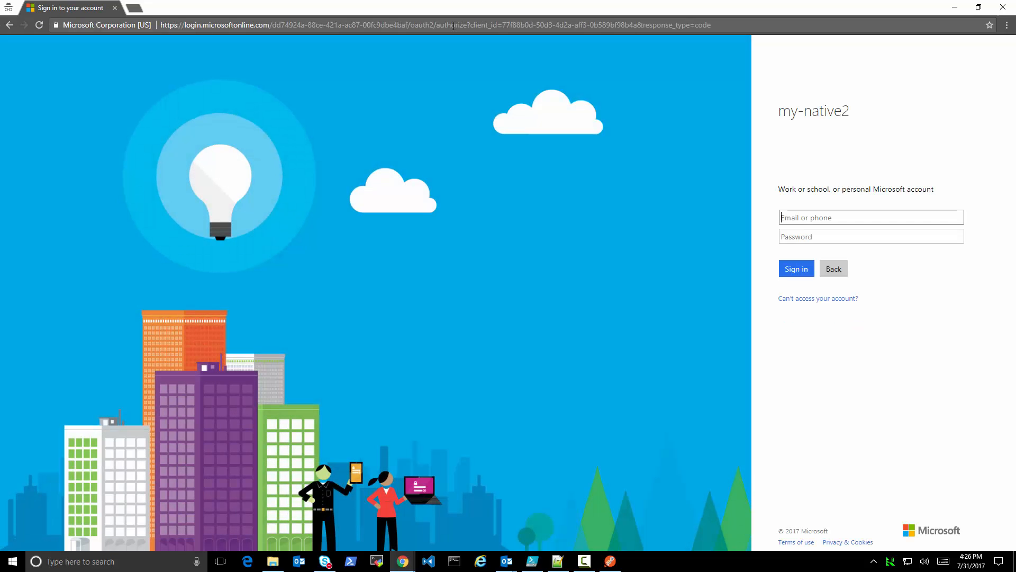
drag(864, 114, 799, 136)
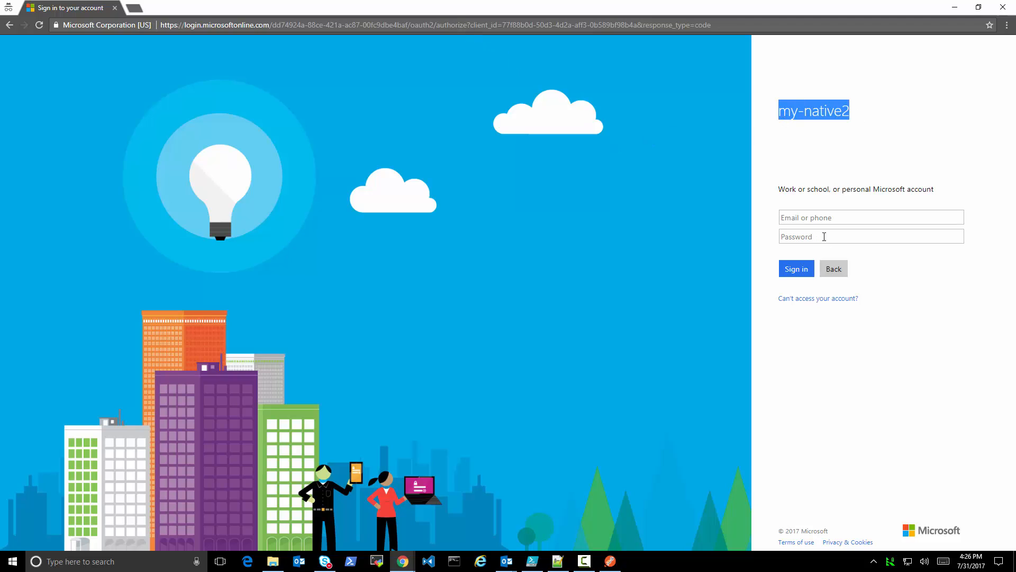
Sign in to my-native2 with the directory user's e-mail and the account password
click(823, 219)
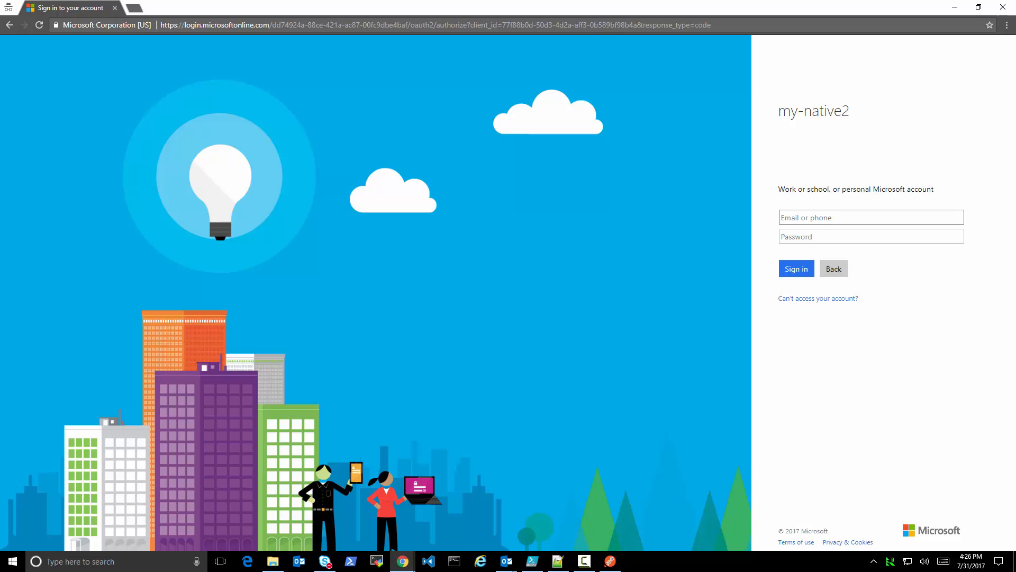
key(ctrl+v)
click(817, 237)
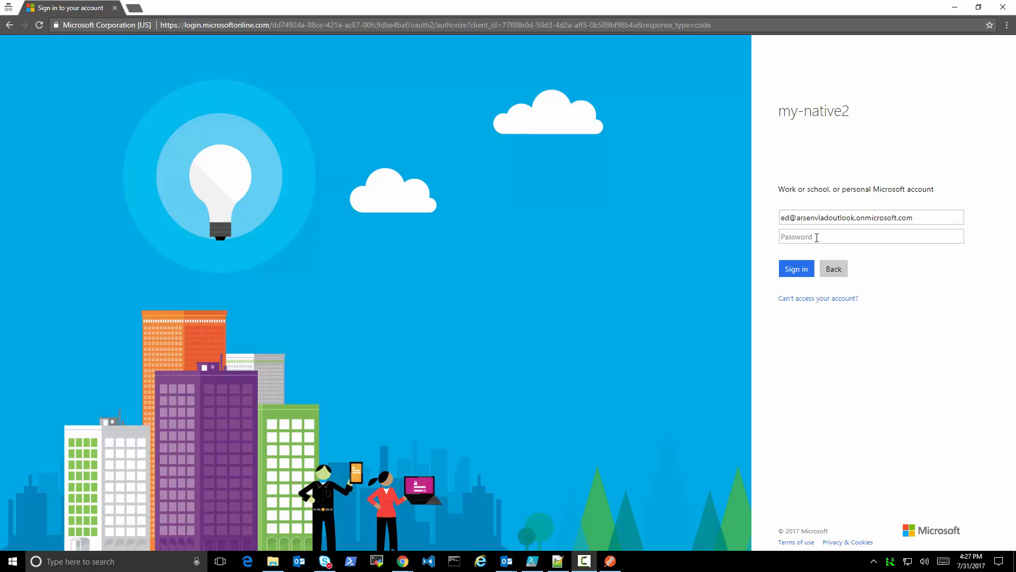
text(*)
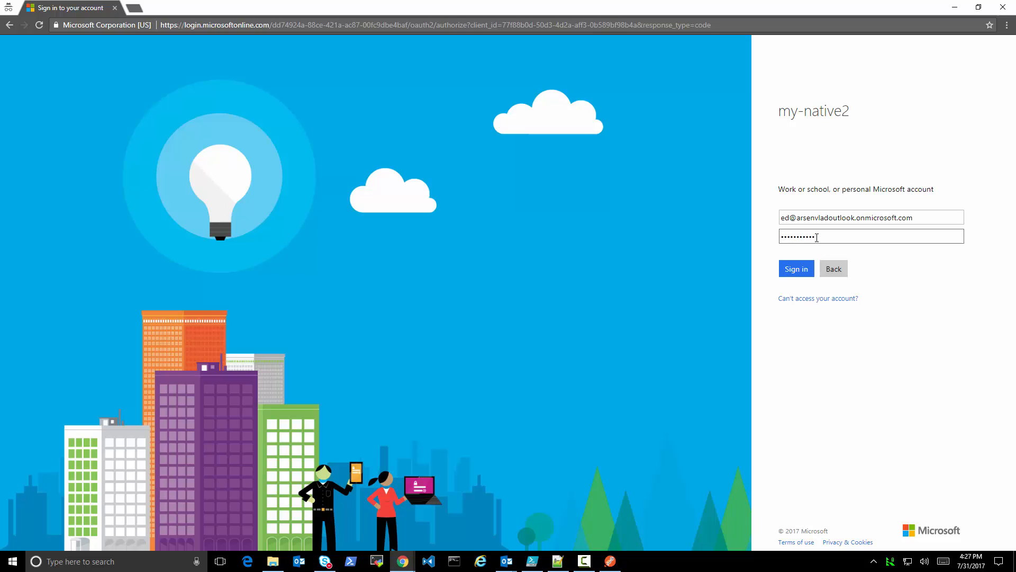
click(798, 271)
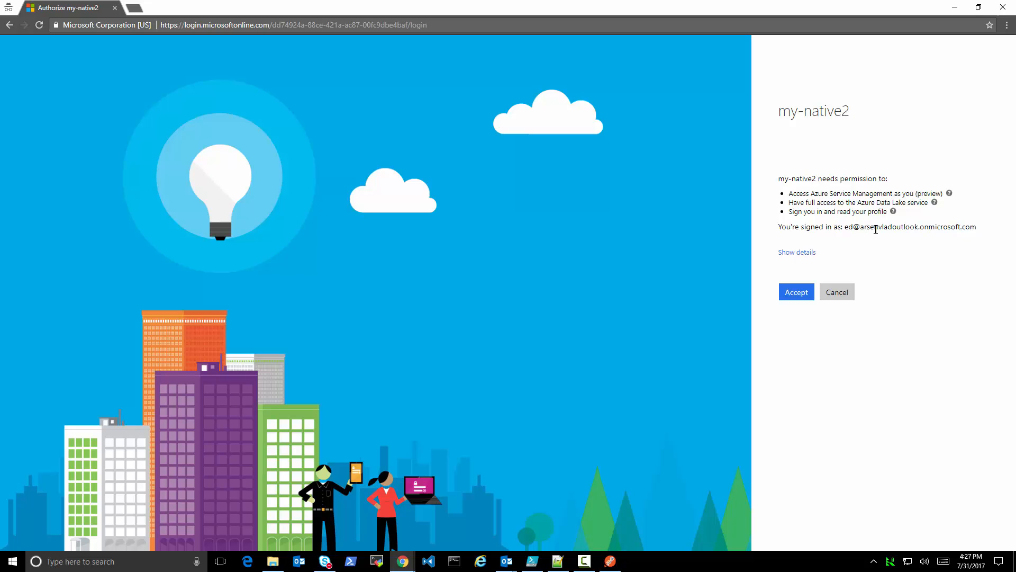
Show the consent details for my-native2, accept the requested permissions and select the code parameter in the redirect URL
click(799, 254)
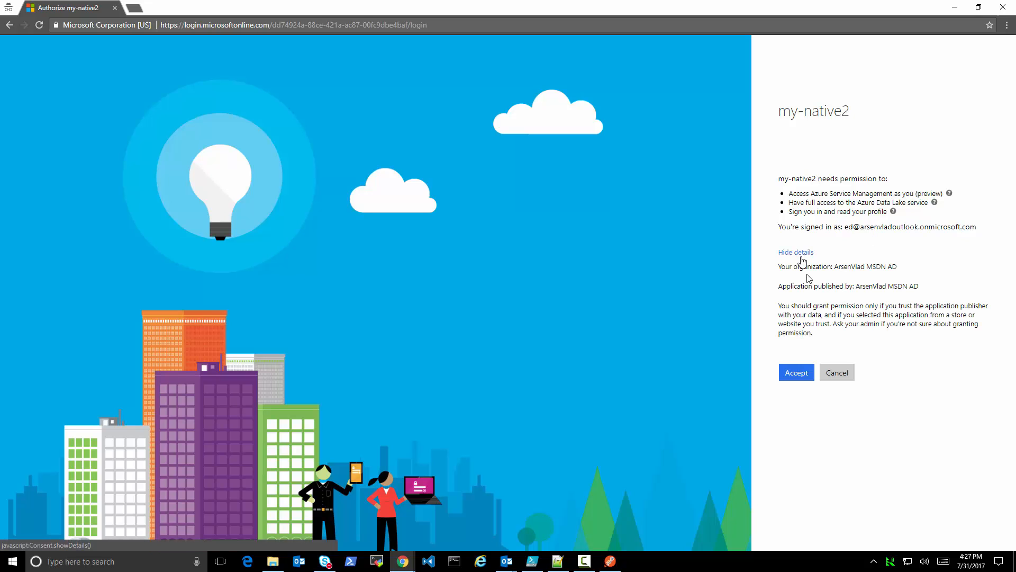
click(803, 378)
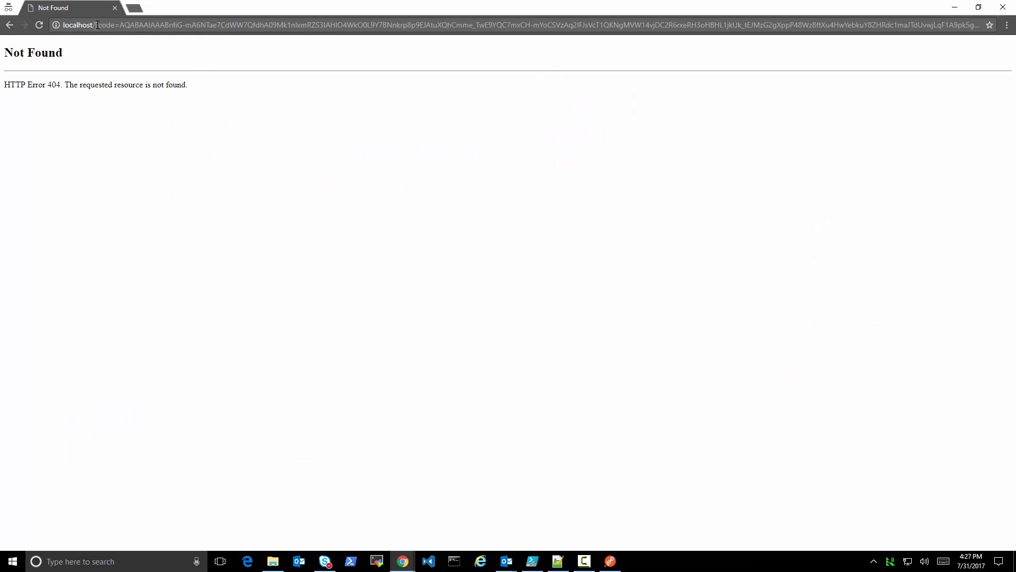
drag(99, 25, 728, 25)
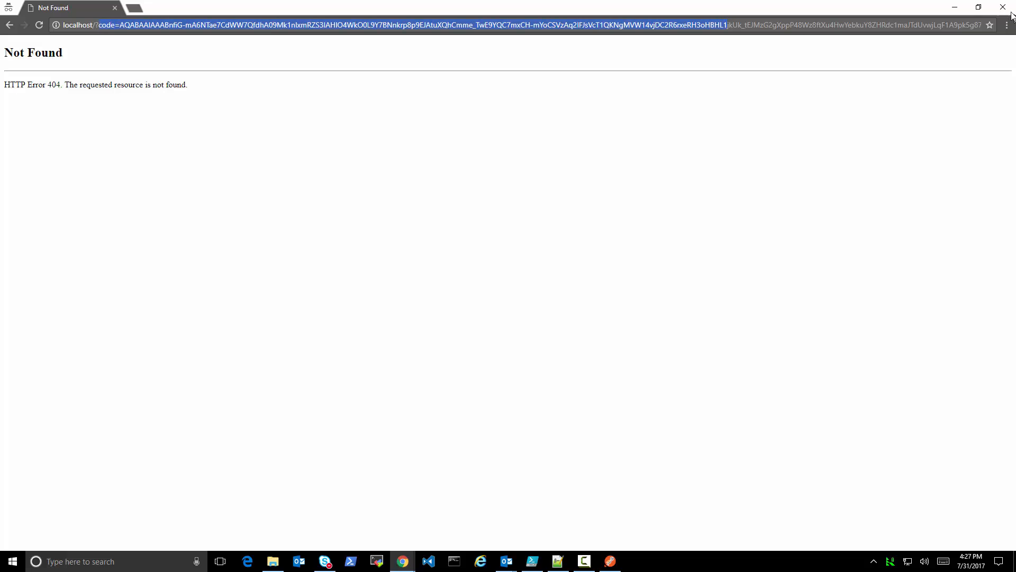
Minimize the incognito window and resend the Get OAuth2PermissionsGrants request in Postman
click(956, 9)
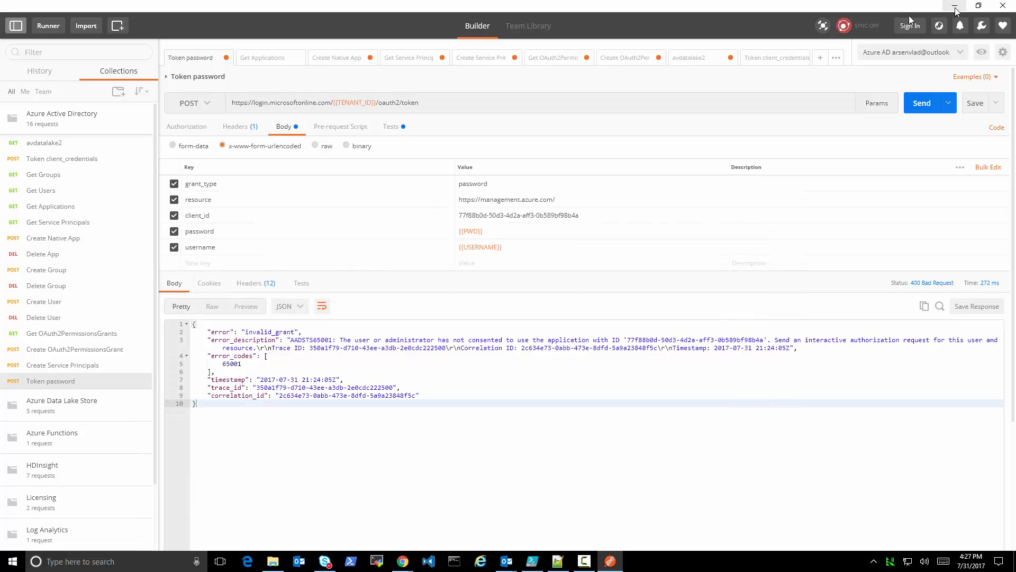
click(566, 60)
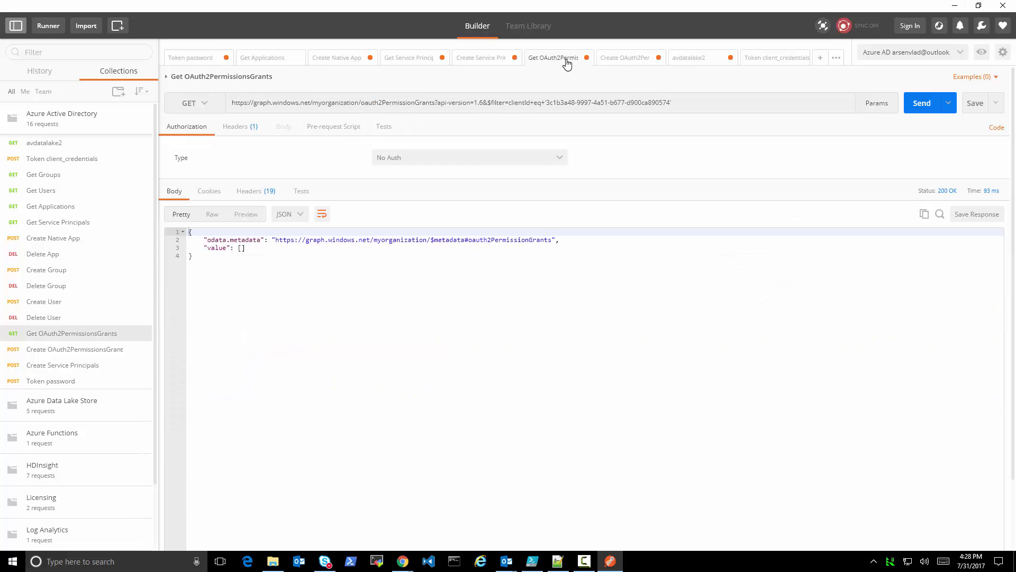
click(715, 344)
click(920, 103)
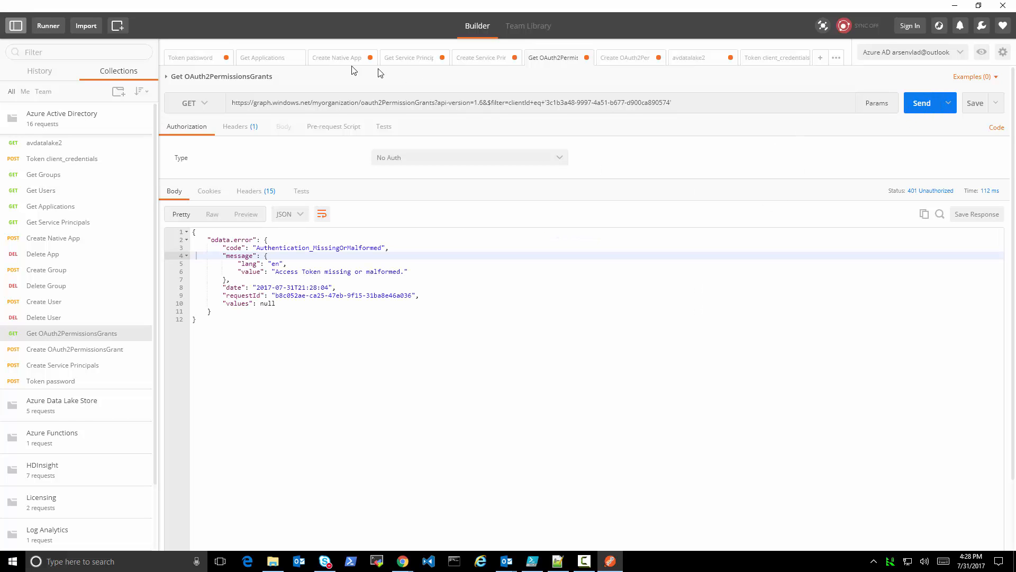
Request a fresh token with Token client_credentials and send Get OAuth2PermissionsGrants again
click(74, 160)
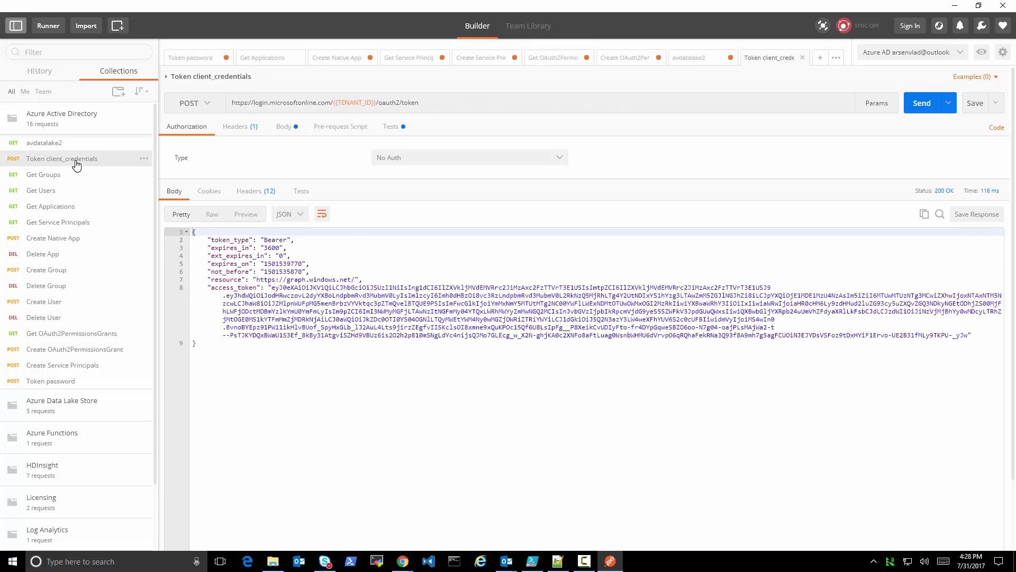
click(924, 103)
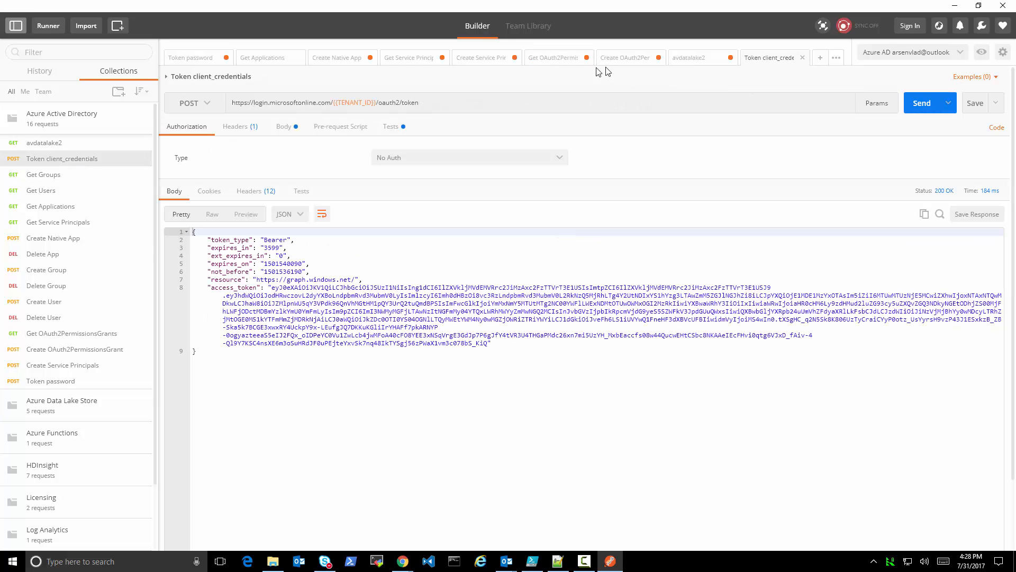
click(553, 59)
click(922, 103)
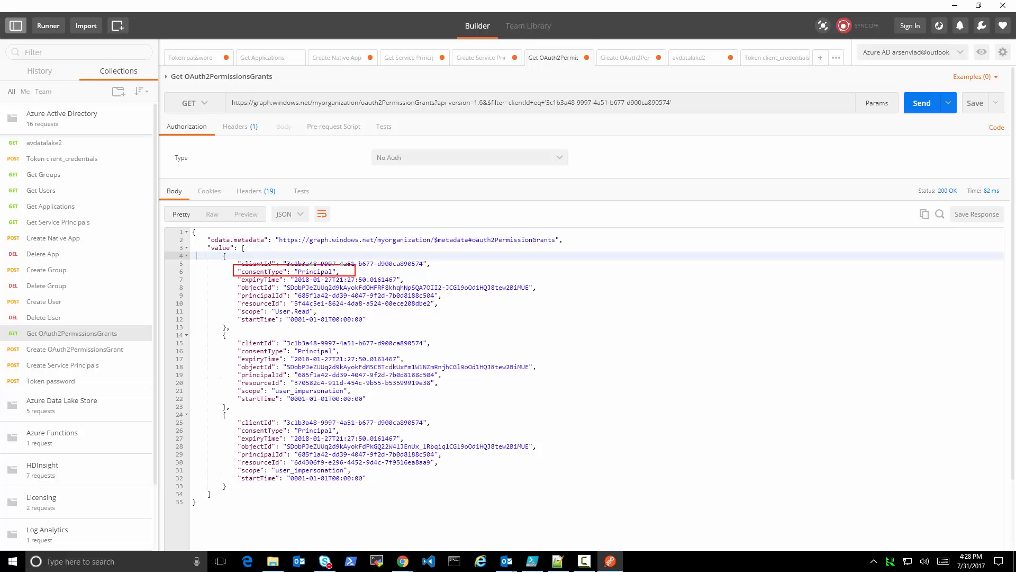
drag(234, 335, 440, 347)
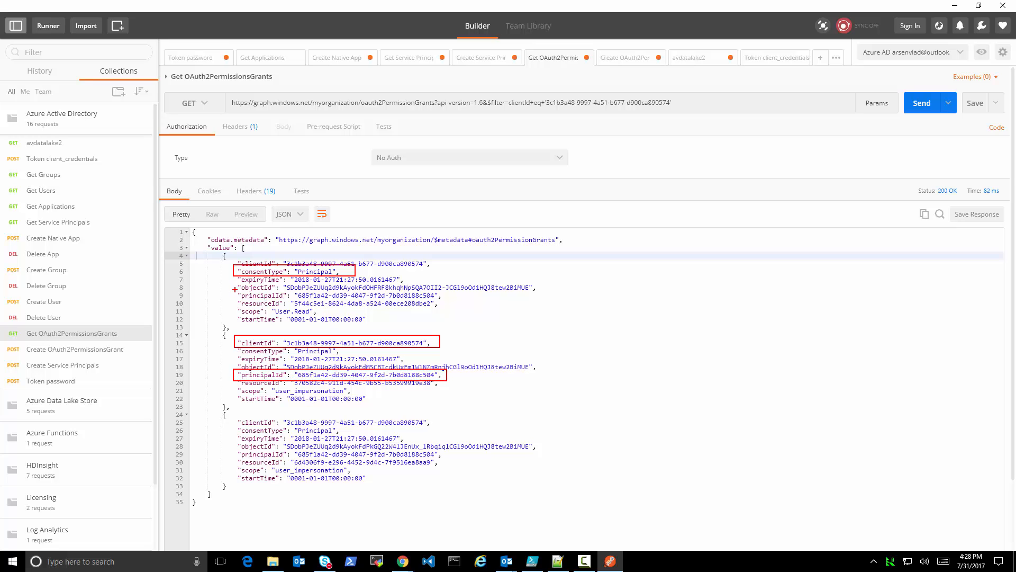
drag(235, 291, 447, 299)
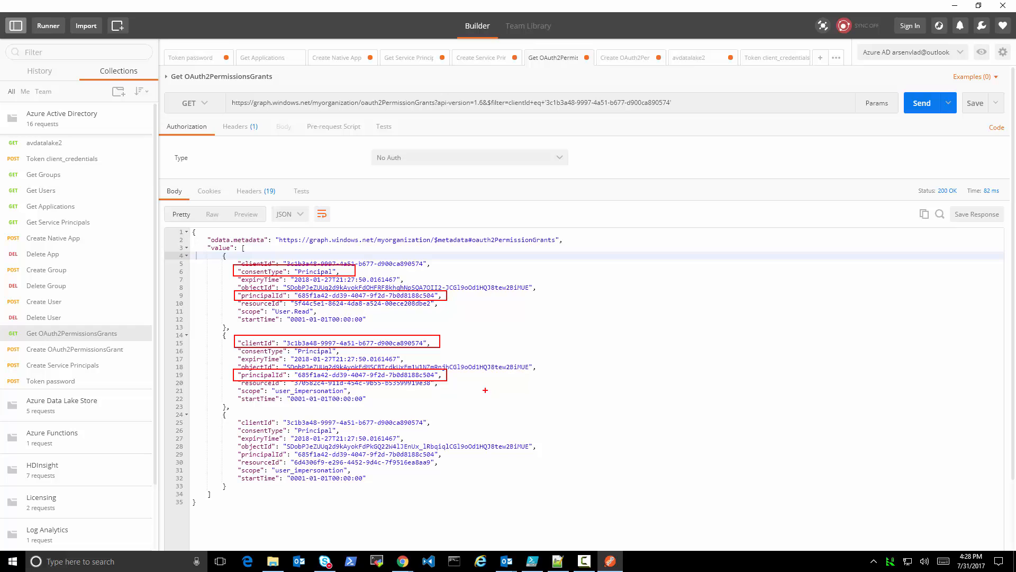
key(Escape)
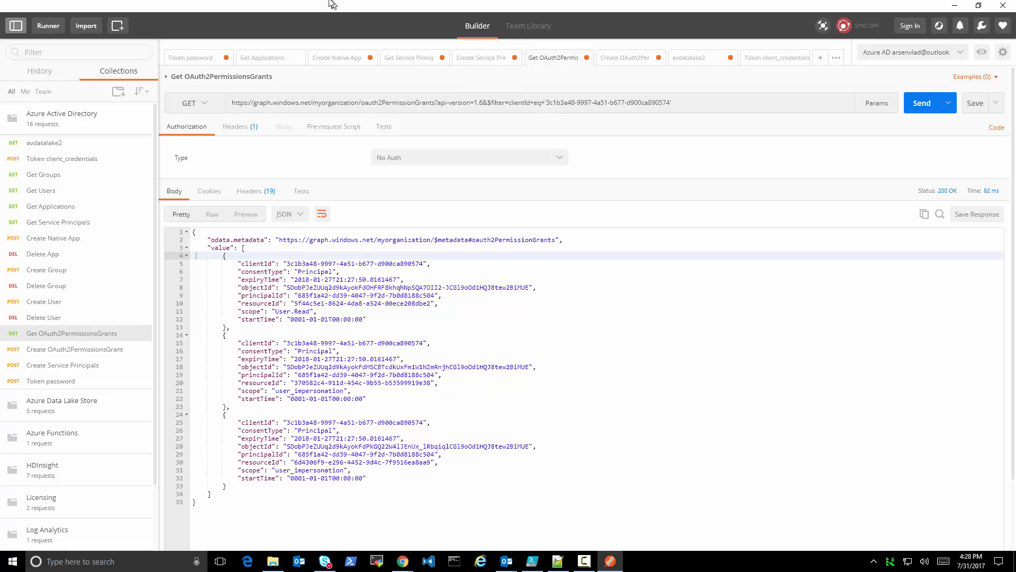
Send the Token password request for my-native2 again and select the access_token value in the response
click(193, 60)
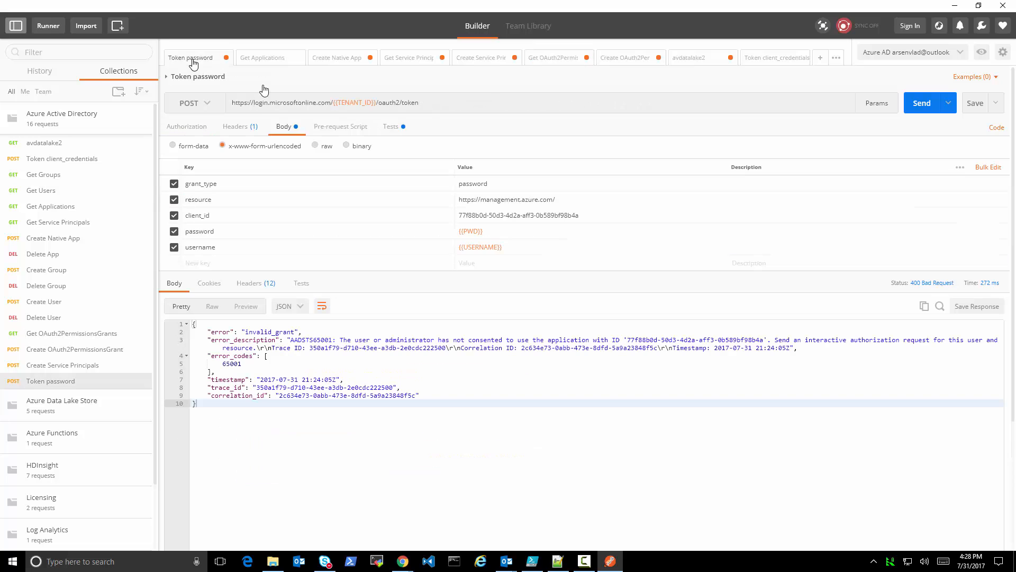
click(922, 105)
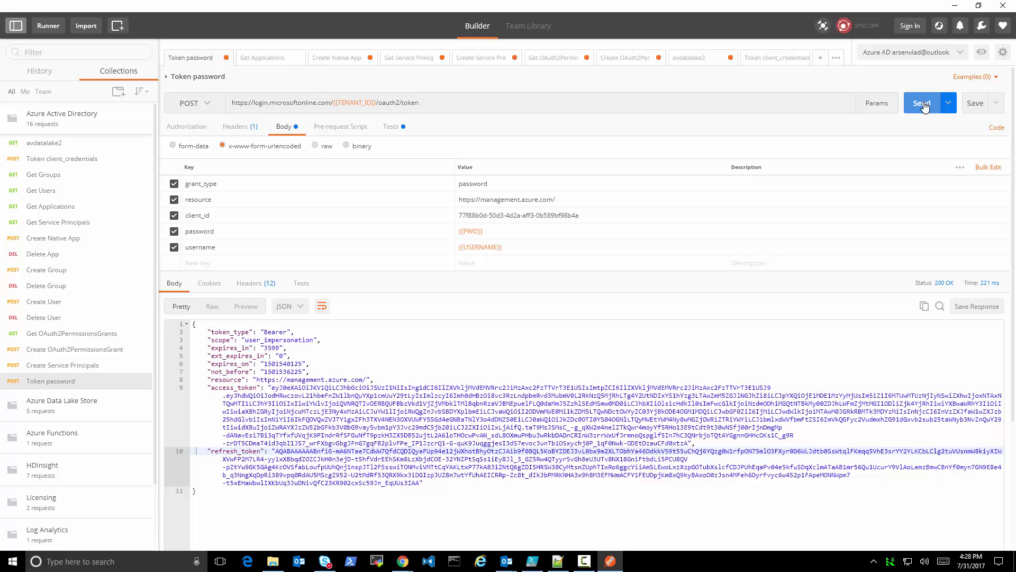
click(273, 390)
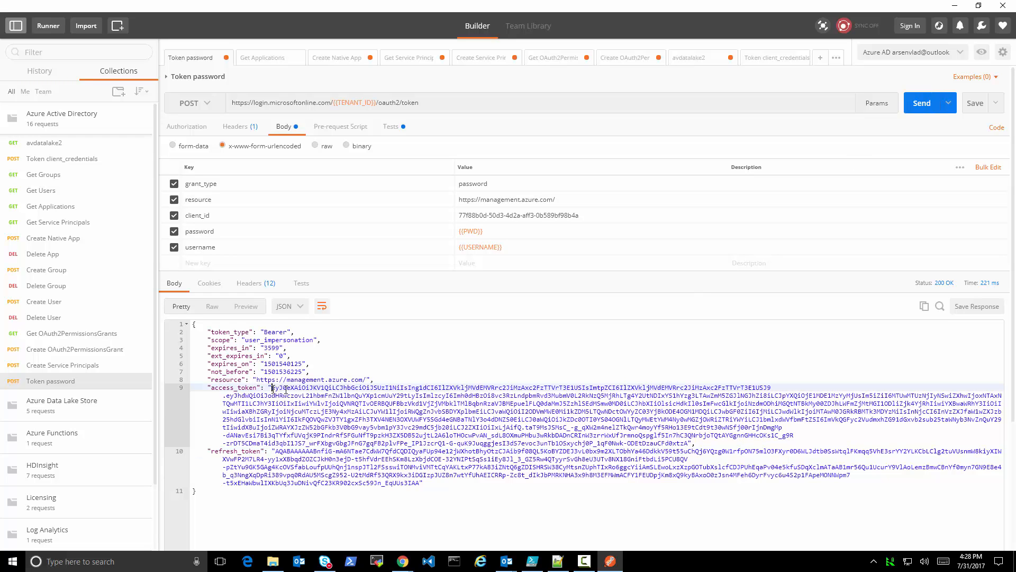
drag(273, 389, 692, 442)
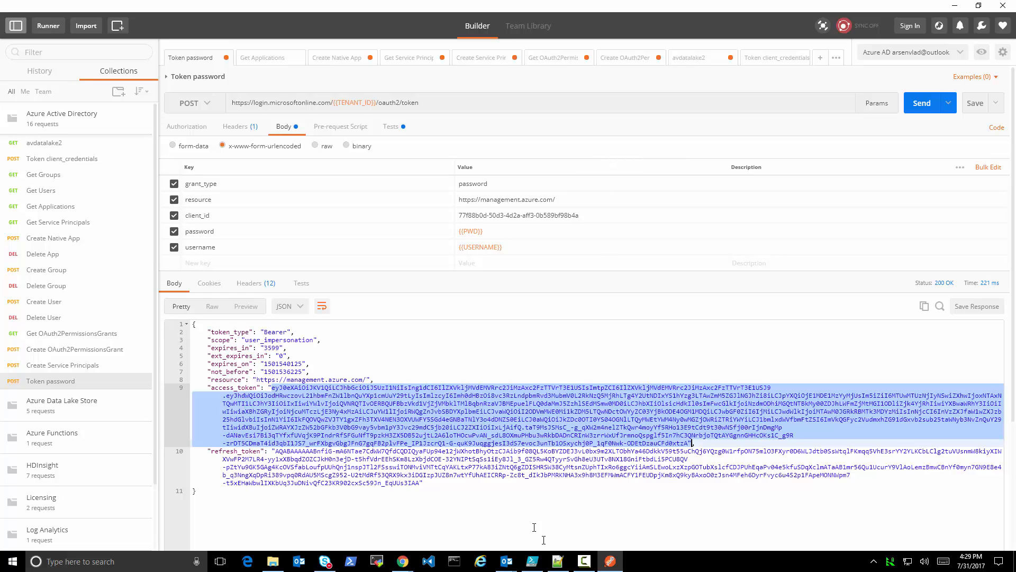
Check the Azure portal window in Chrome, then switch to Notepad++ and select the AD and ADLS grant JSON blocks in ad.txt
mouse_move(532, 561)
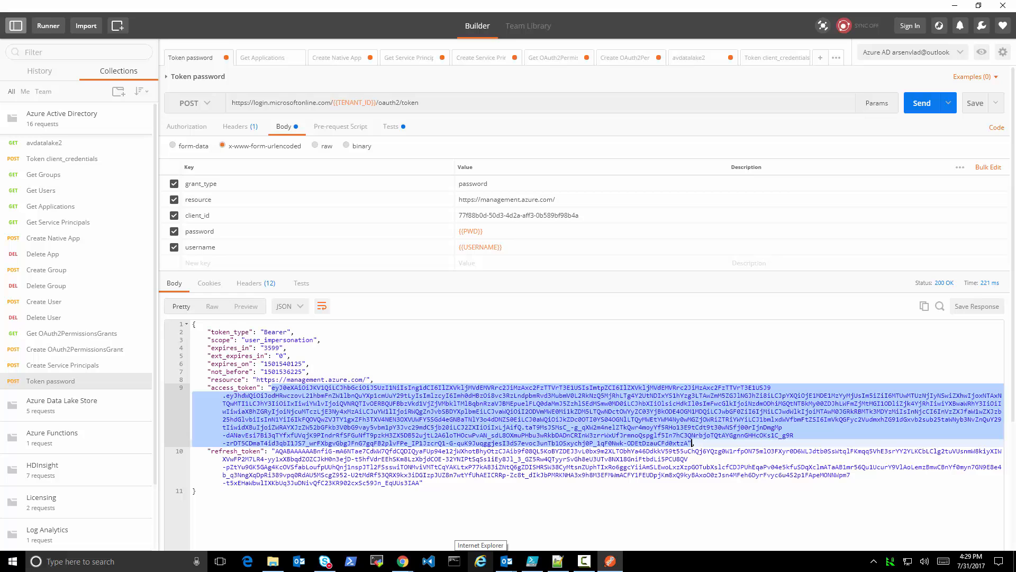
mouse_move(400, 556)
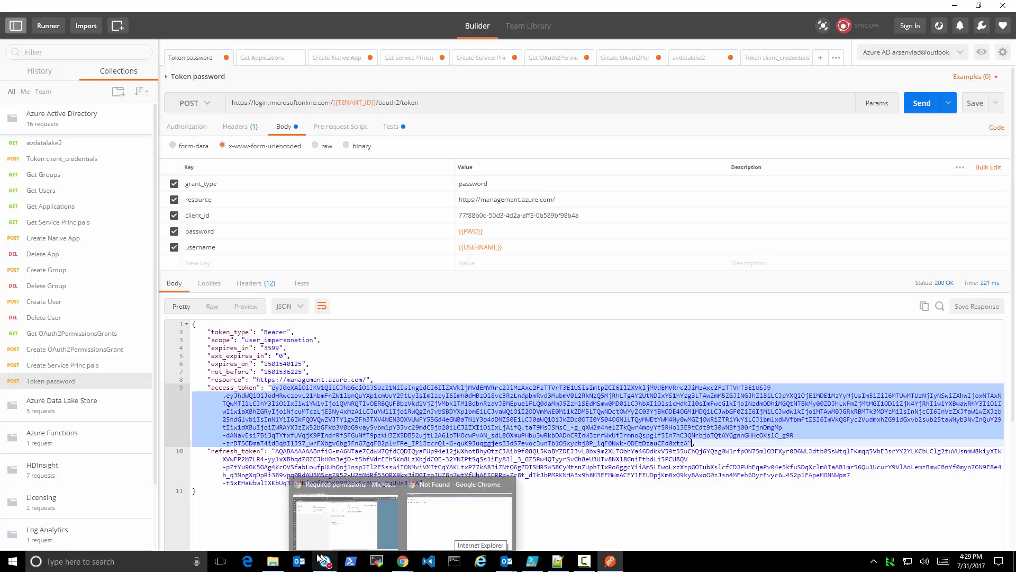
click(364, 534)
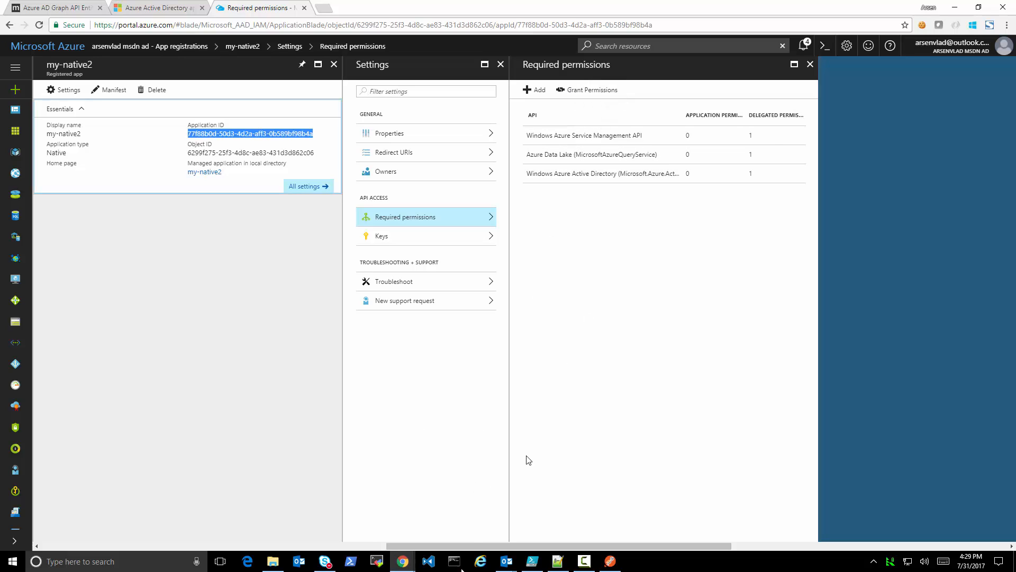
click(558, 562)
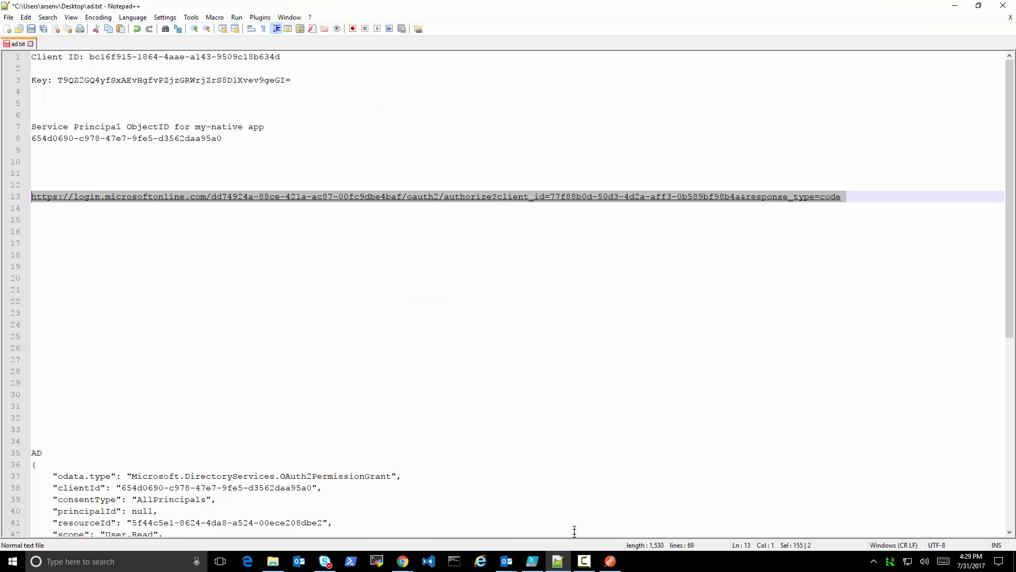
click(275, 437)
drag(202, 428, 5, 293)
scroll(203, 436, down, 8)
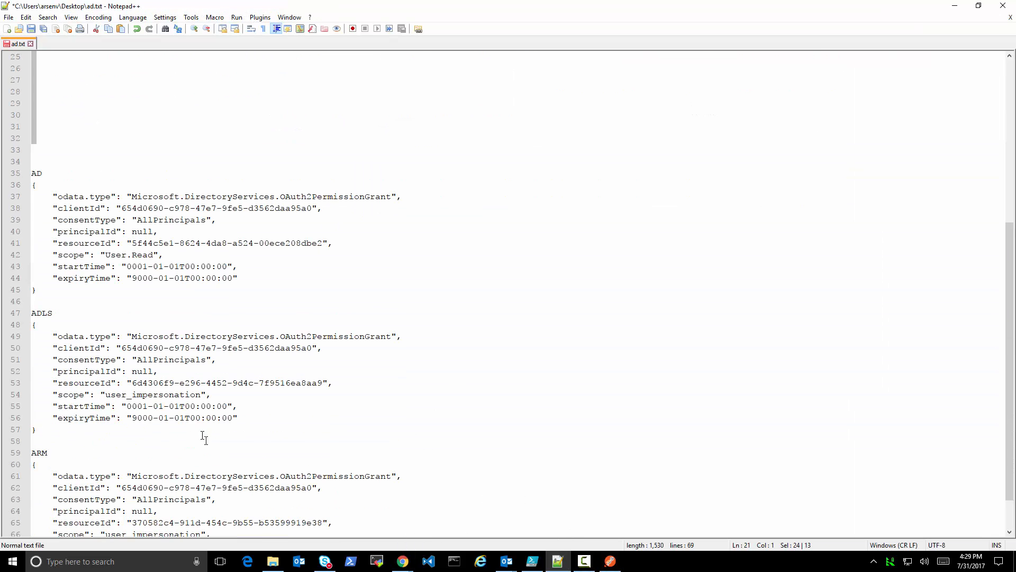
drag(88, 297, 20, 187)
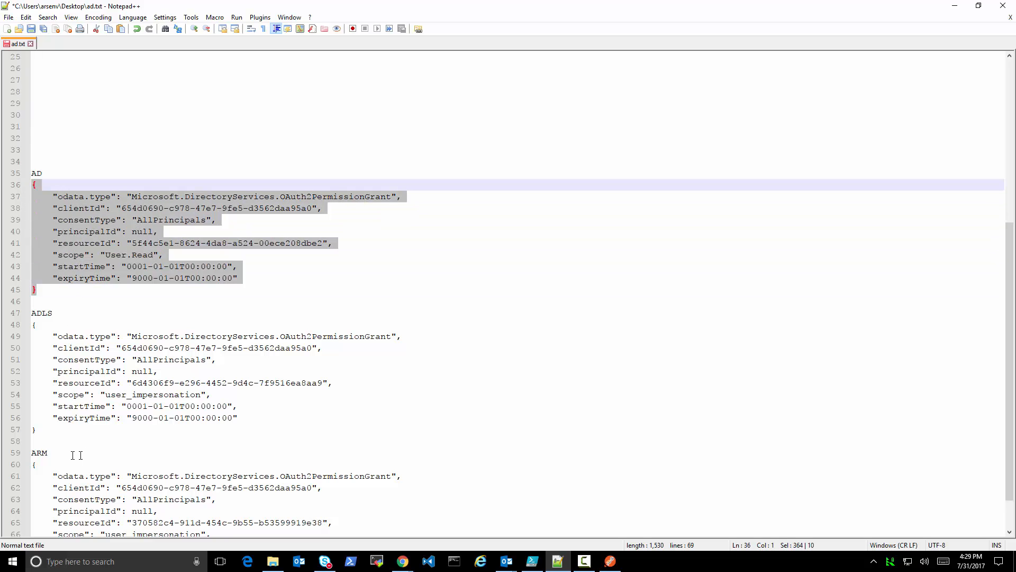
drag(79, 432, 12, 324)
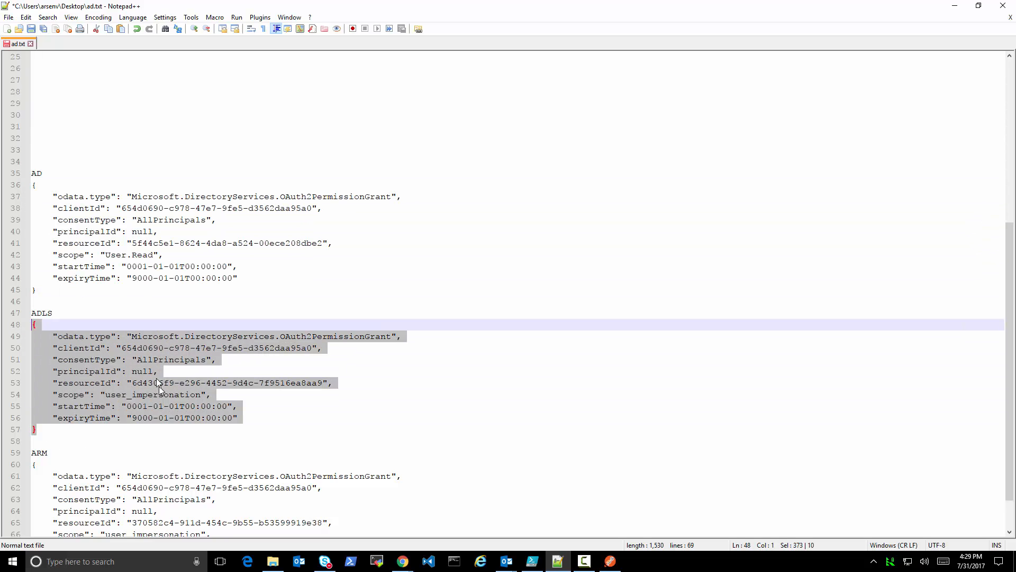
Examine the ADLS consentType and select the resourceId and then the clientId value in the AD grant block
click(148, 362)
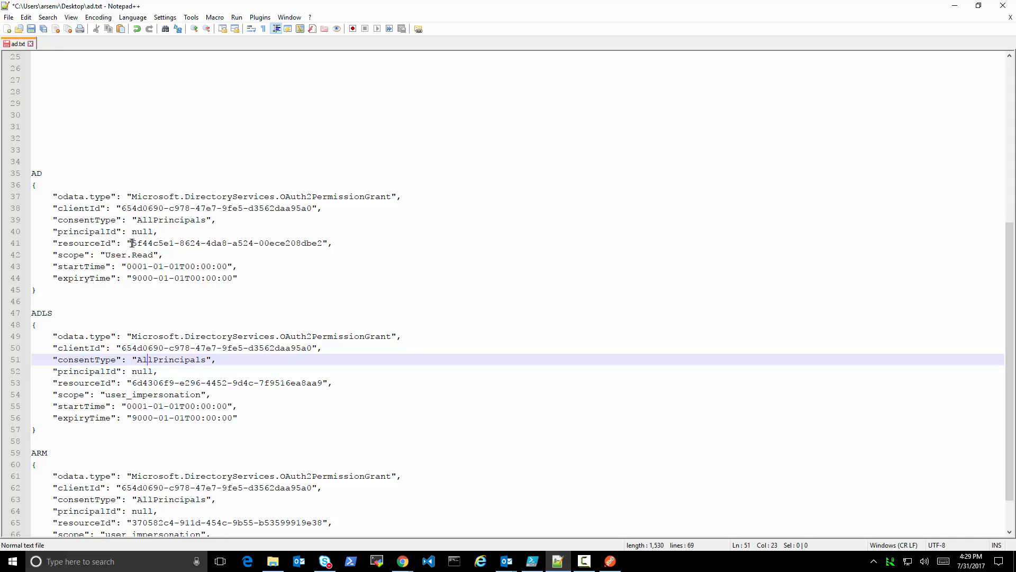
drag(132, 243, 322, 243)
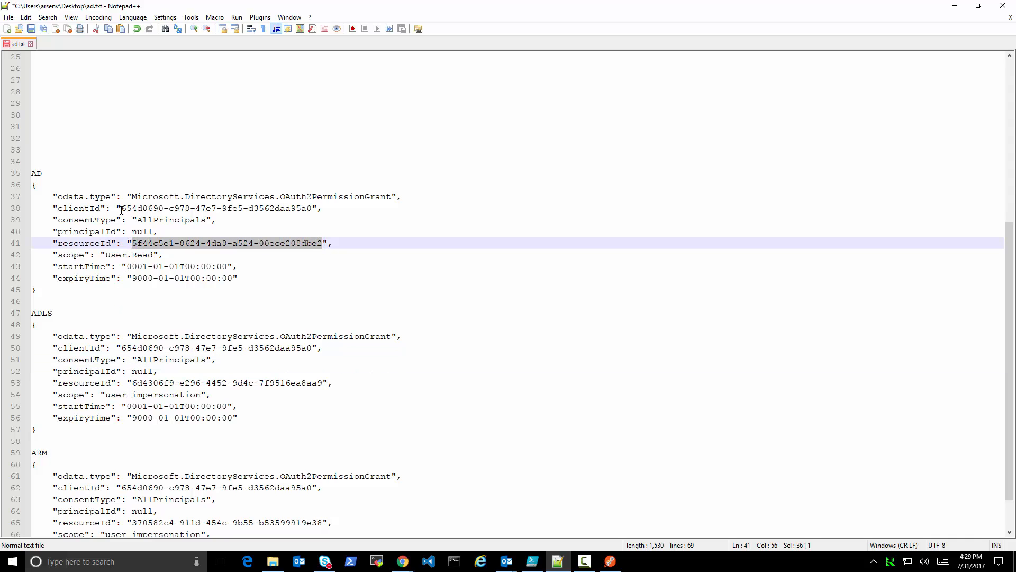
drag(122, 208, 312, 208)
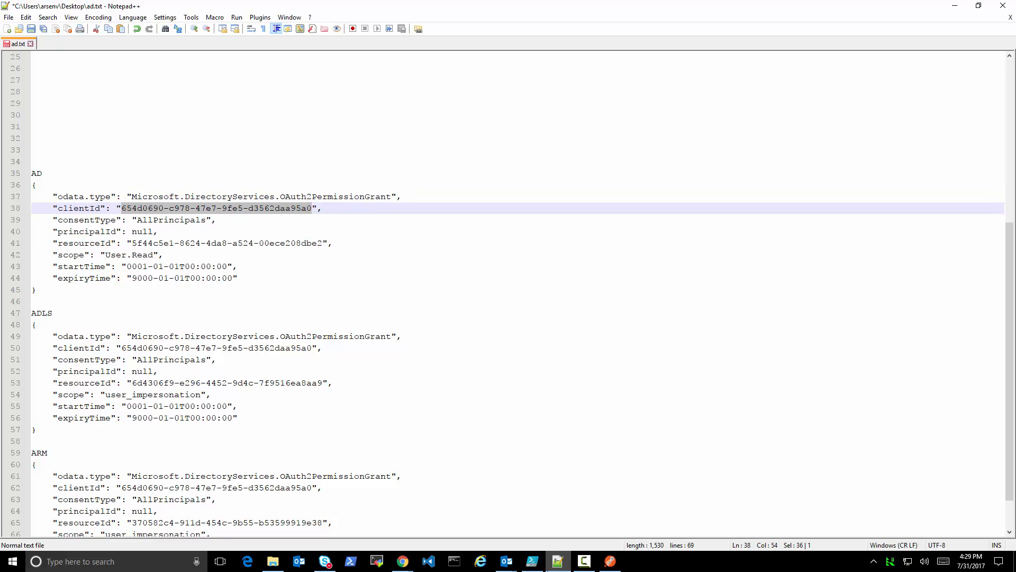
Switch to Postman and copy the first clientId value from the Get OAuth2PermissionsGrants response
mouse_move(403, 567)
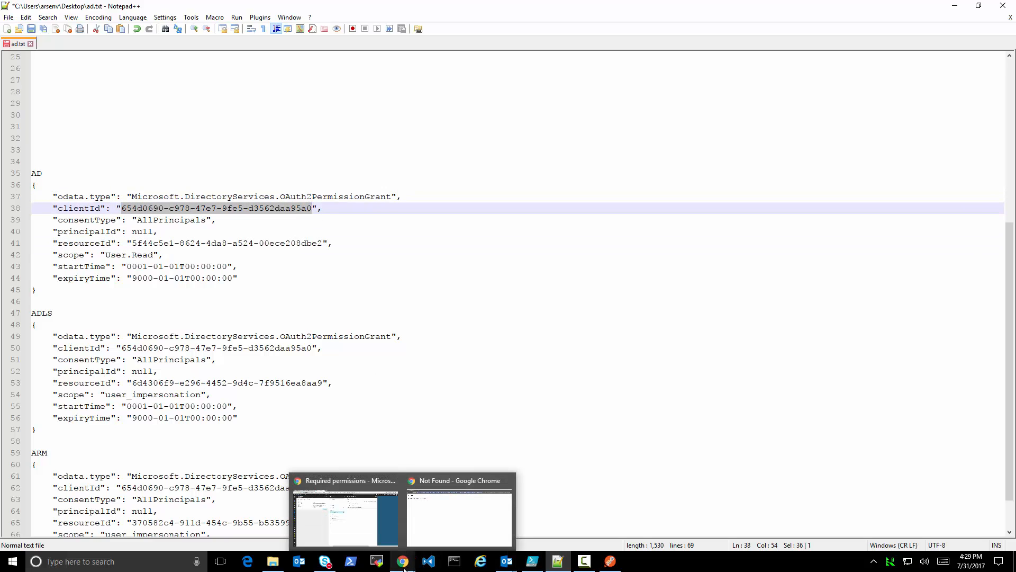
click(611, 561)
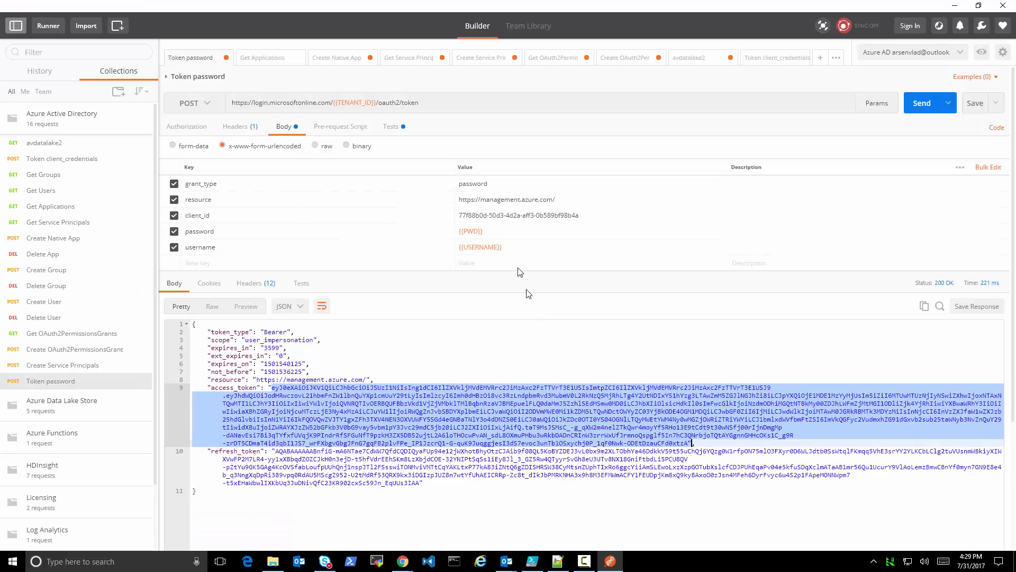
click(552, 63)
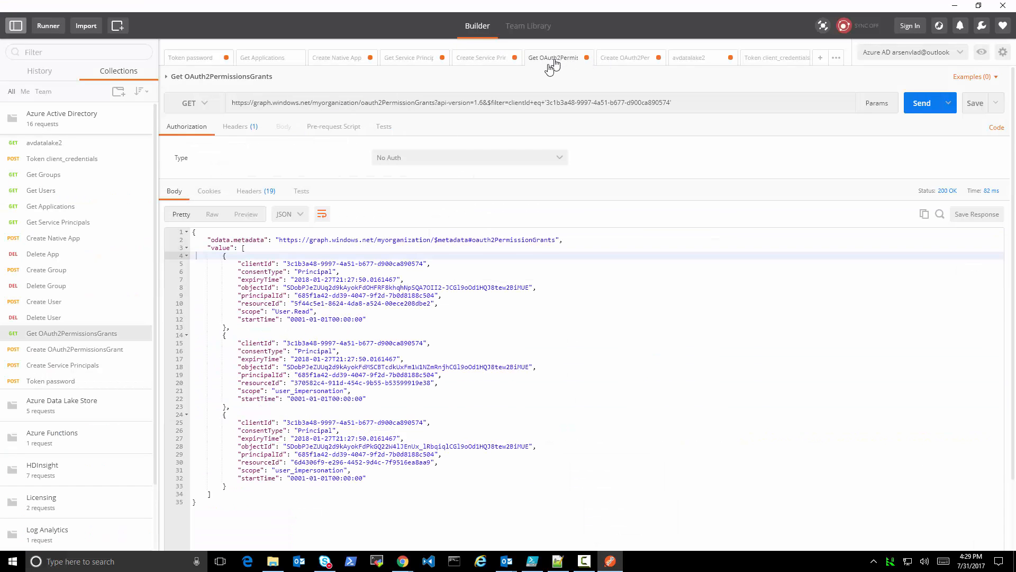
click(288, 264)
drag(287, 264, 425, 264)
key(ctrl+c)
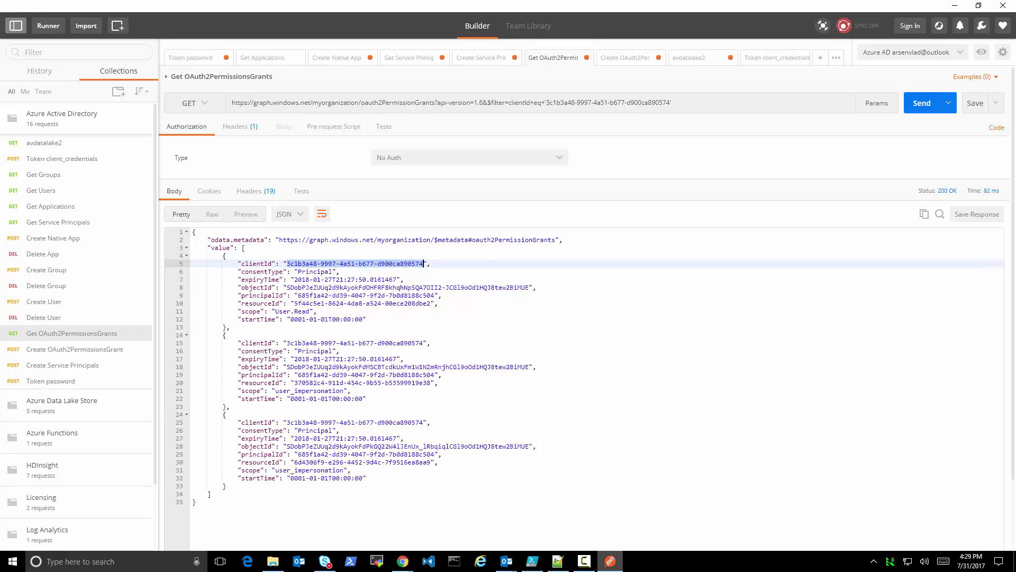
In Notepad++, replace the clientId in the AD, ADLS and ARM grant blocks with 3c1b3a48-9997-4a51-b677-d900ca890574
click(570, 569)
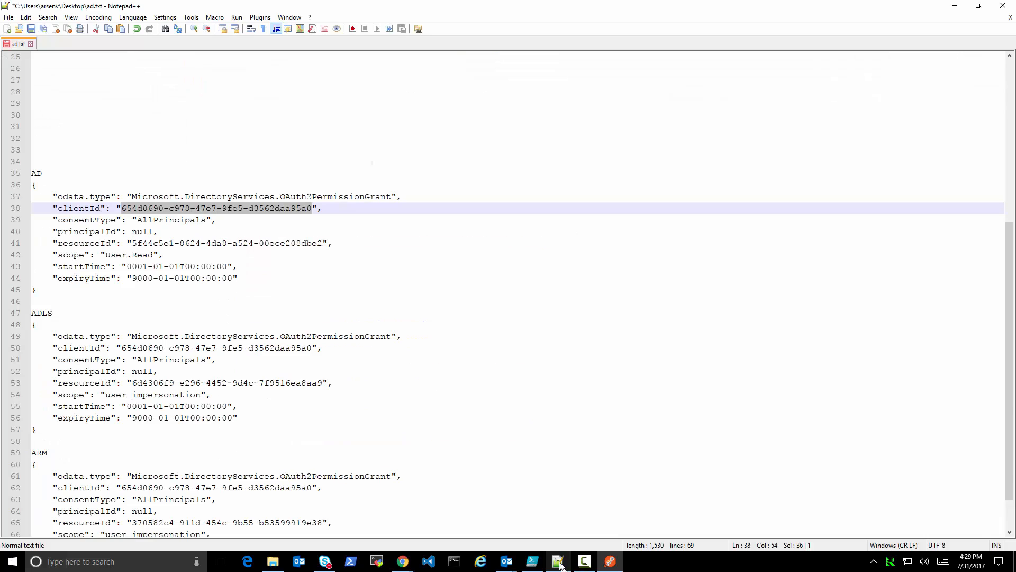
key(ctrl+v)
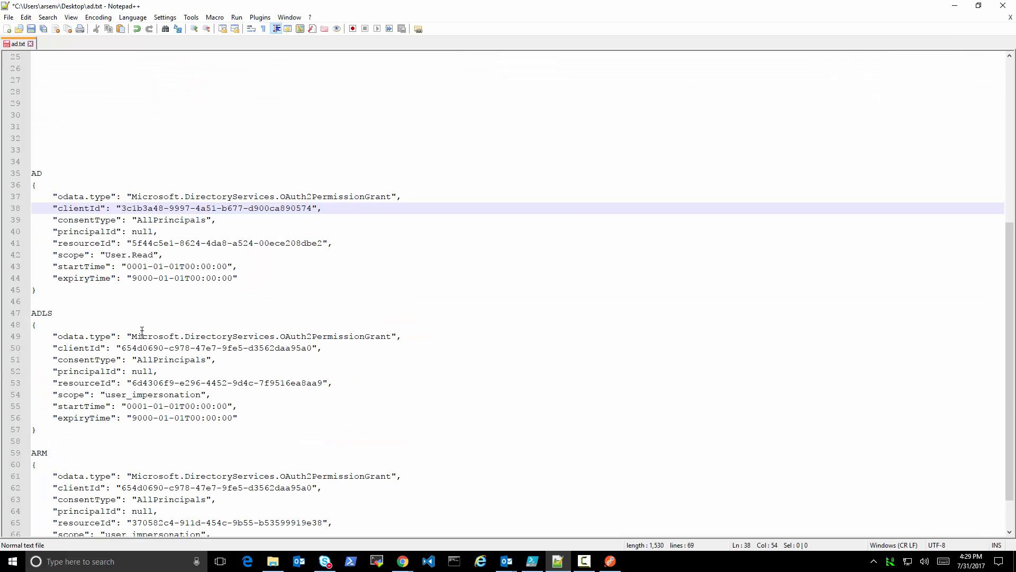
drag(121, 348, 317, 348)
key(ctrl+v)
drag(122, 487, 313, 492)
key(ctrl+v)
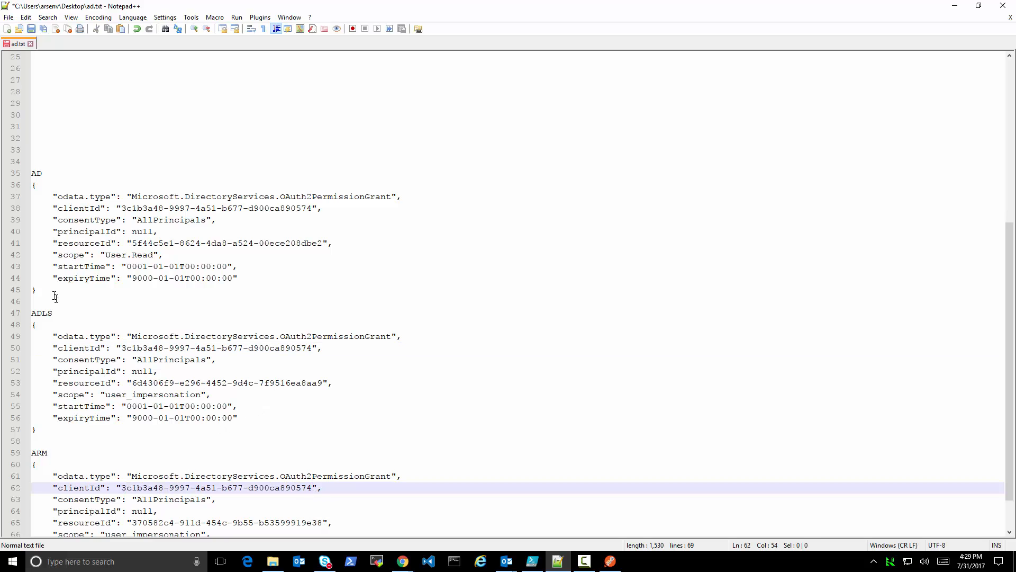
Copy the AD grant JSON from ad.txt, replace the Create OAuth2PermissionsGrant body in Postman with it, and send the request
drag(55, 295, 3, 183)
key(ctrl+c)
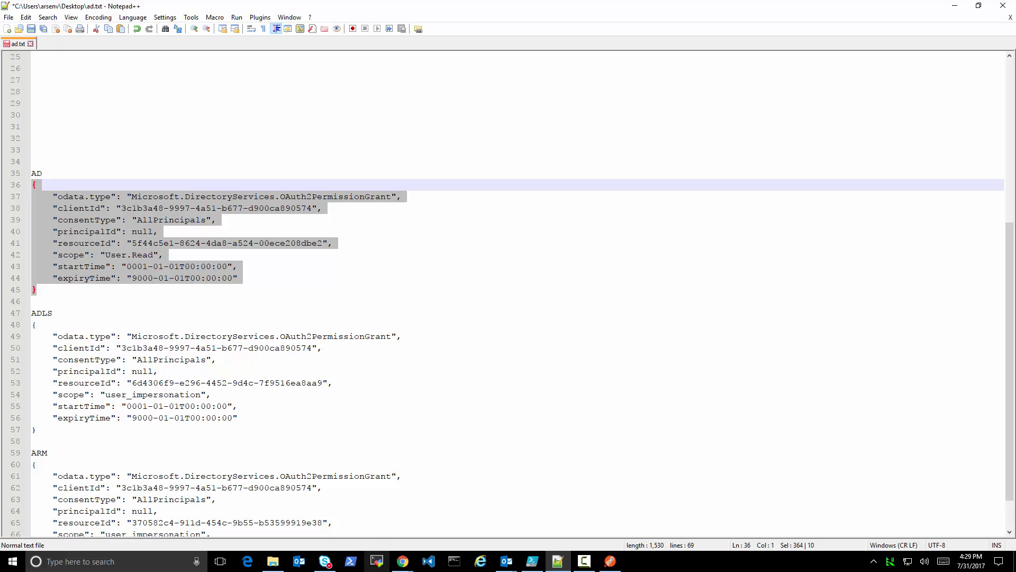
click(622, 563)
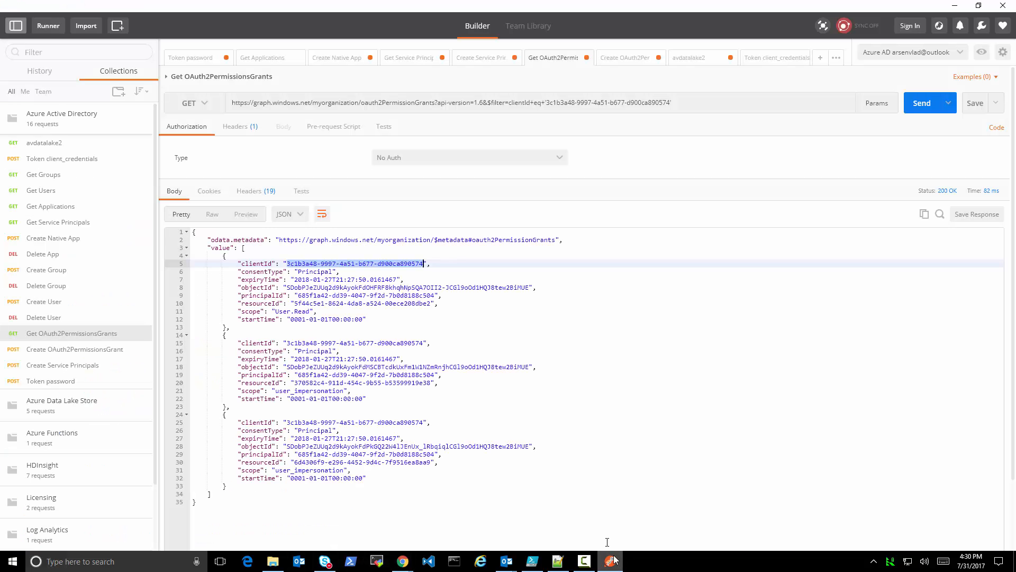
click(629, 58)
key(ctrl+a)
key(ctrl+v)
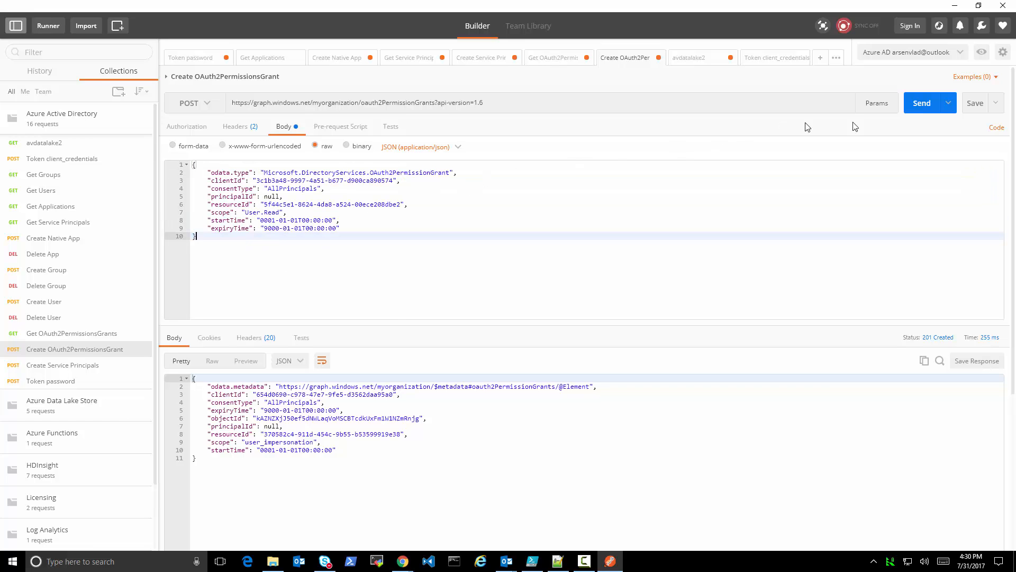
click(922, 103)
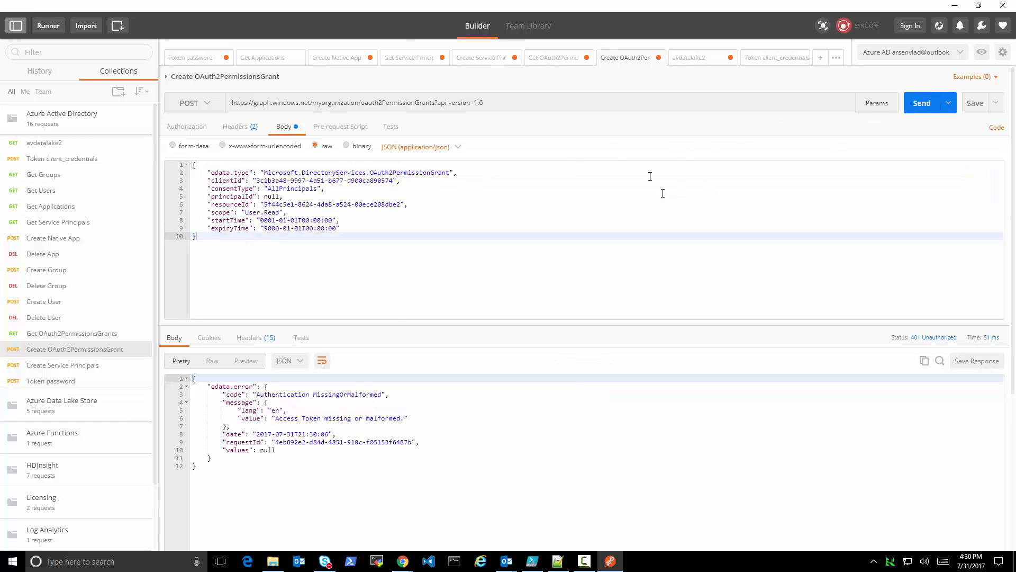
Request a fresh token with Token client_credentials and resend Create OAuth2PermissionsGrant for the AD grant
click(745, 64)
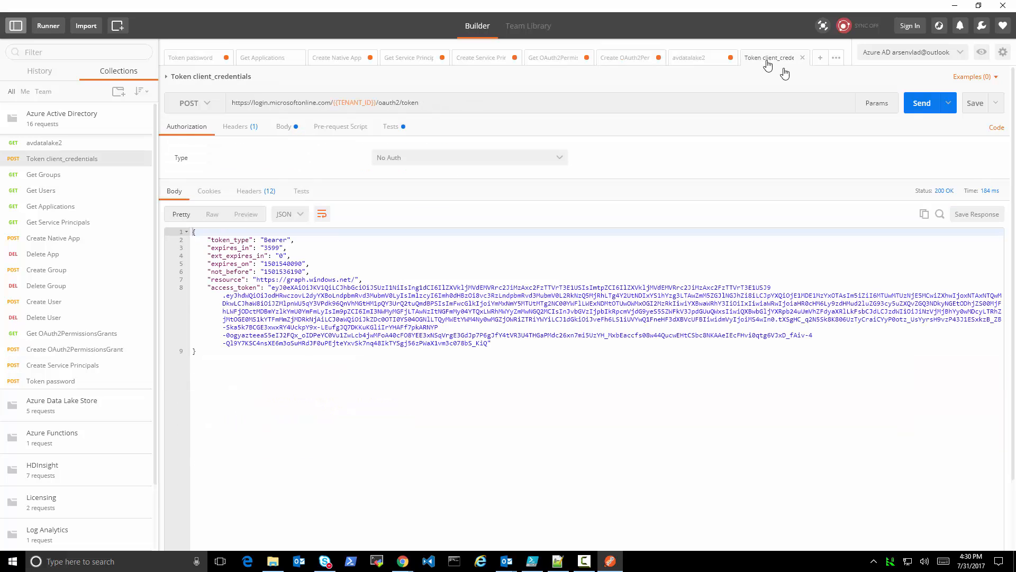
click(923, 104)
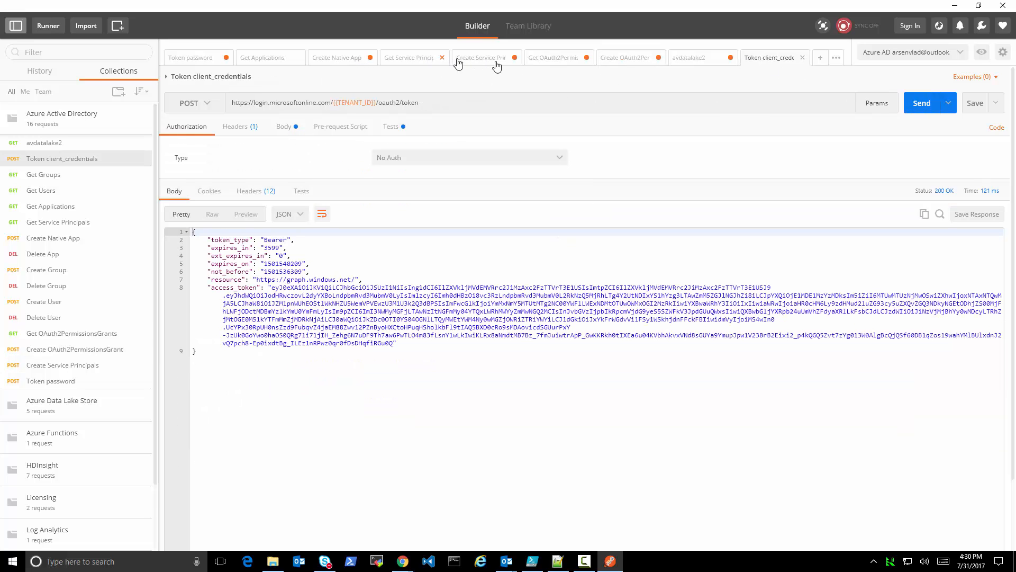
click(621, 62)
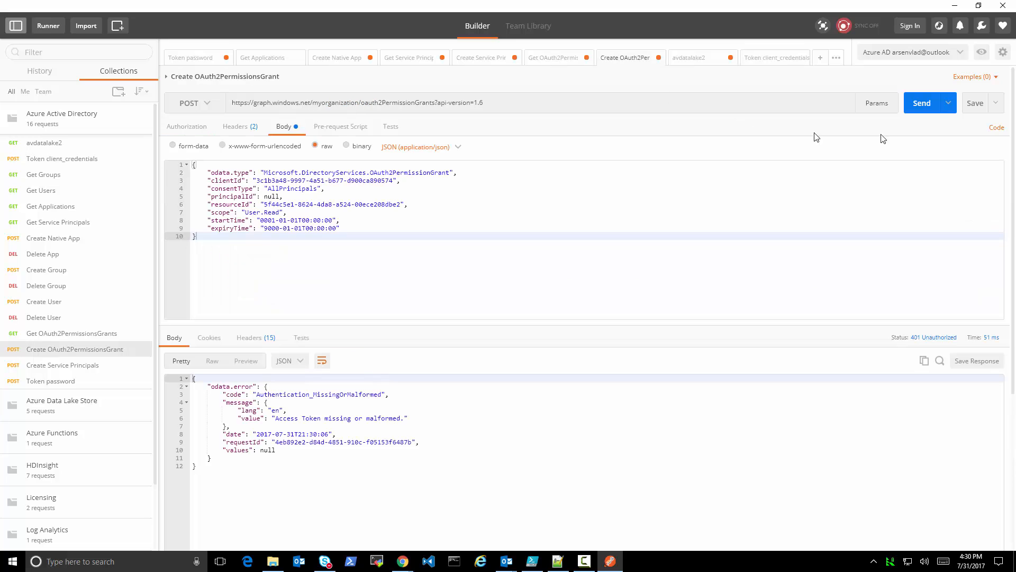
click(922, 104)
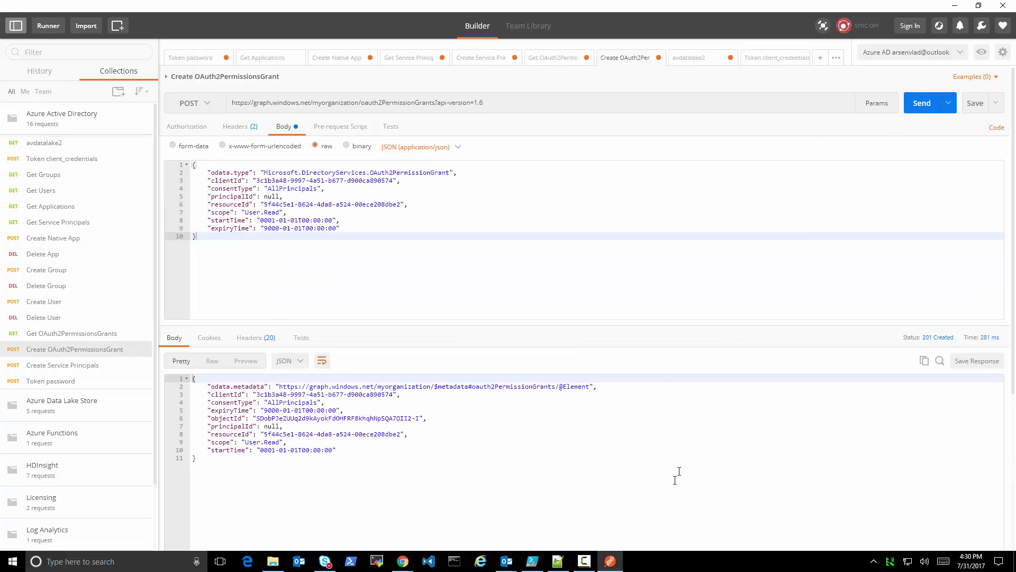
Replace the Create OAuth2PermissionsGrant body with the ADLS grant JSON from ad.txt in Notepad++ and send the request in Postman
click(559, 562)
drag(61, 432, 28, 325)
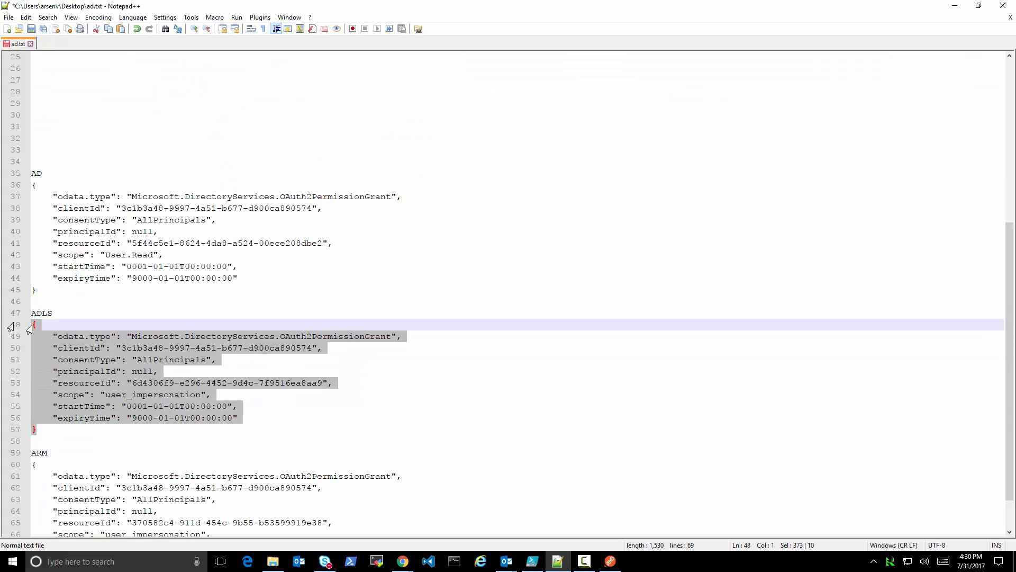
click(955, 5)
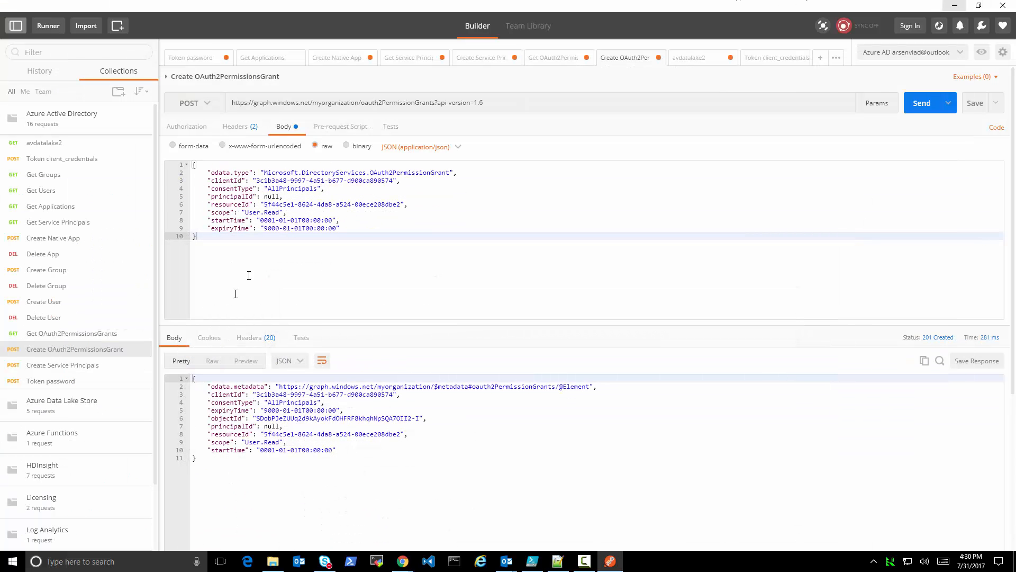
drag(249, 272, 164, 168)
text("consentType": "AllPrincipals",     "principalId": null,     "resourceId": "6d4306f9-e296-4452-9d4c-7f9516ea8aa9",     "scope": "user_impersonation",     "startTime": "0001-01-01T00:00:00",     "expiryTime": "9000-01-01T00:00:00" })
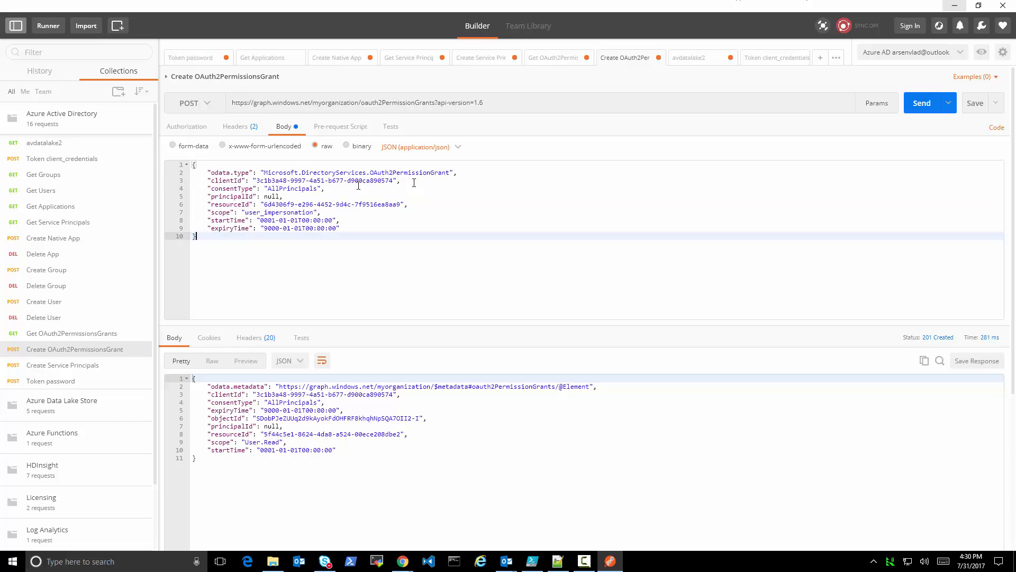
click(924, 103)
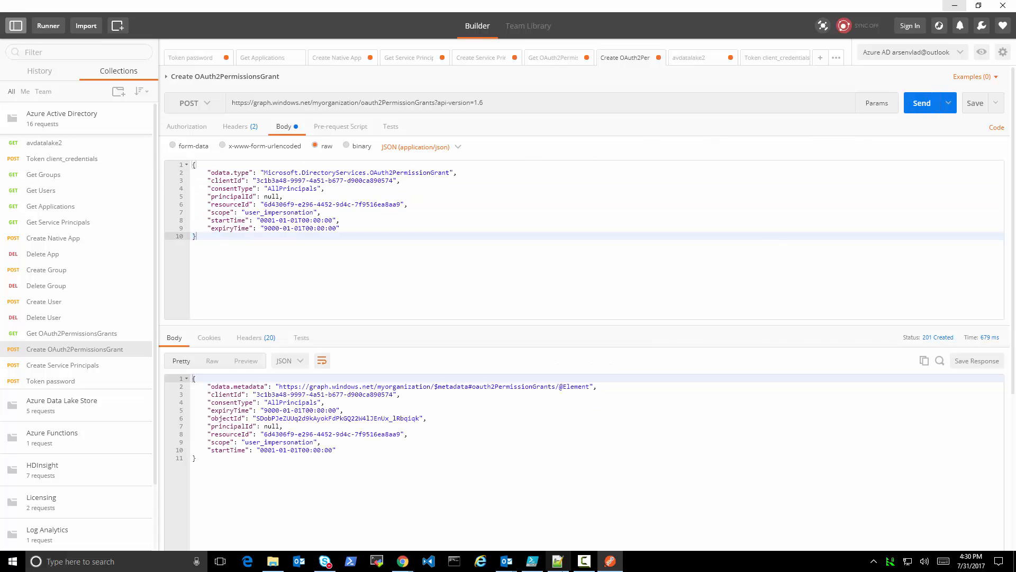
Replace the Create OAuth2PermissionsGrant body with the ARM grant JSON from ad.txt in Notepad++ and send the request in Postman
click(558, 561)
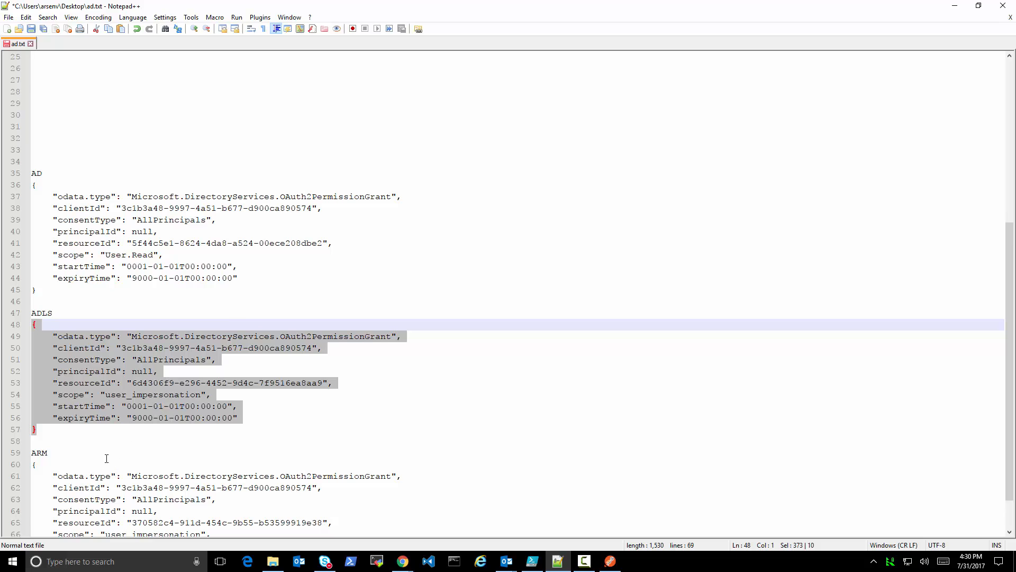
scroll(106, 458, down, 2)
drag(49, 522, 25, 418)
key(ctrl+c)
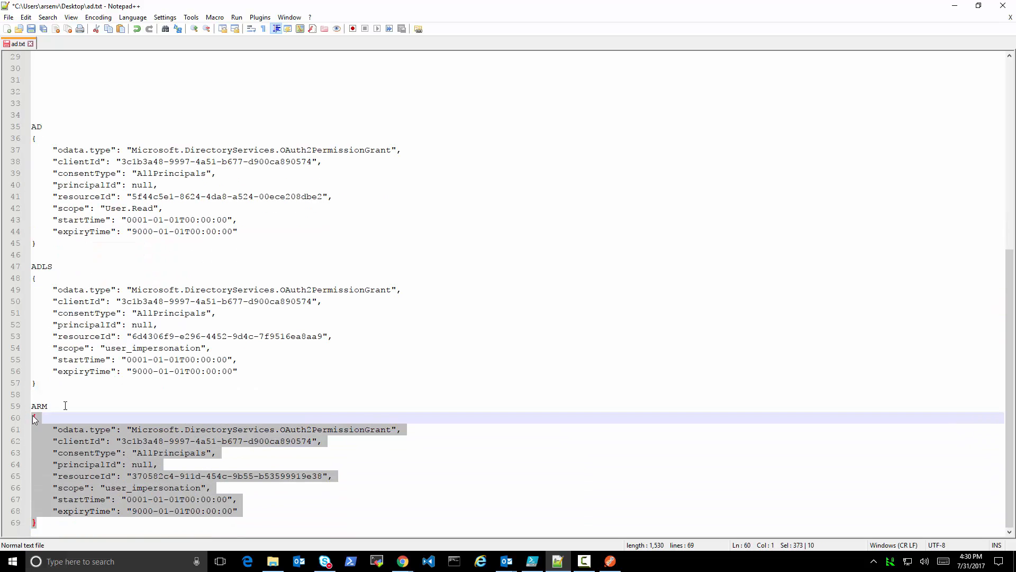
click(955, 5)
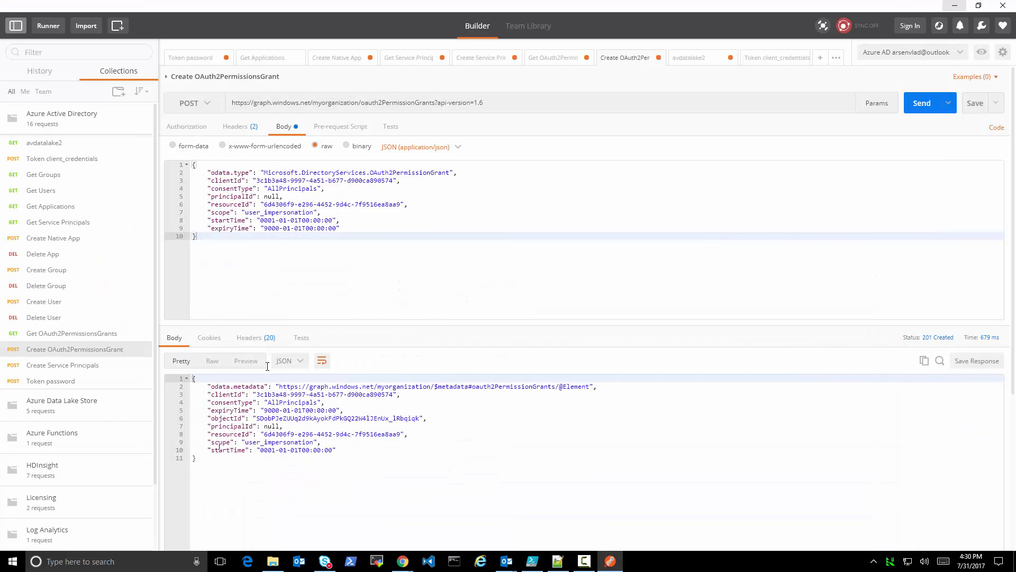
drag(216, 235, 158, 156)
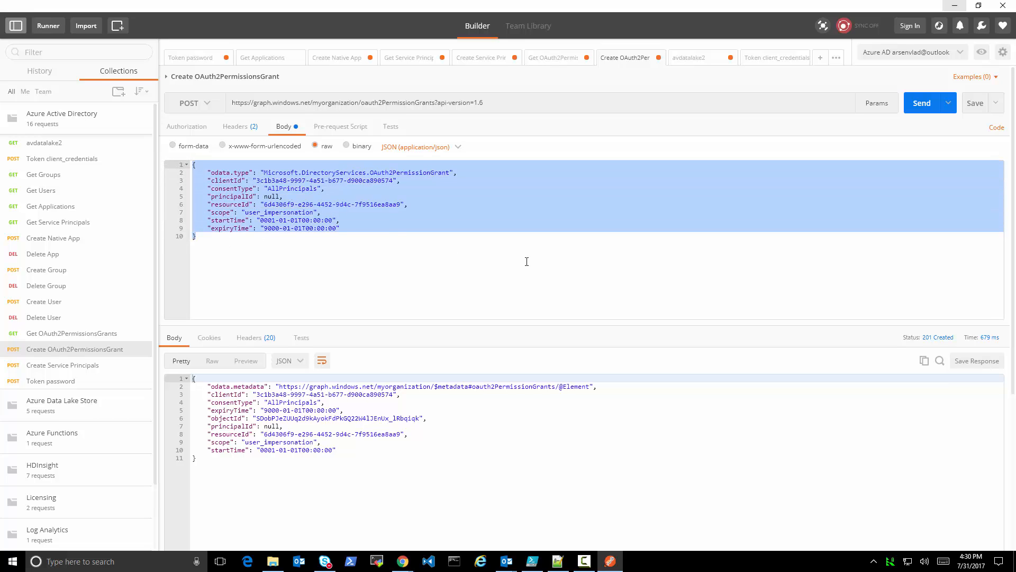
key(ctrl+v)
click(922, 103)
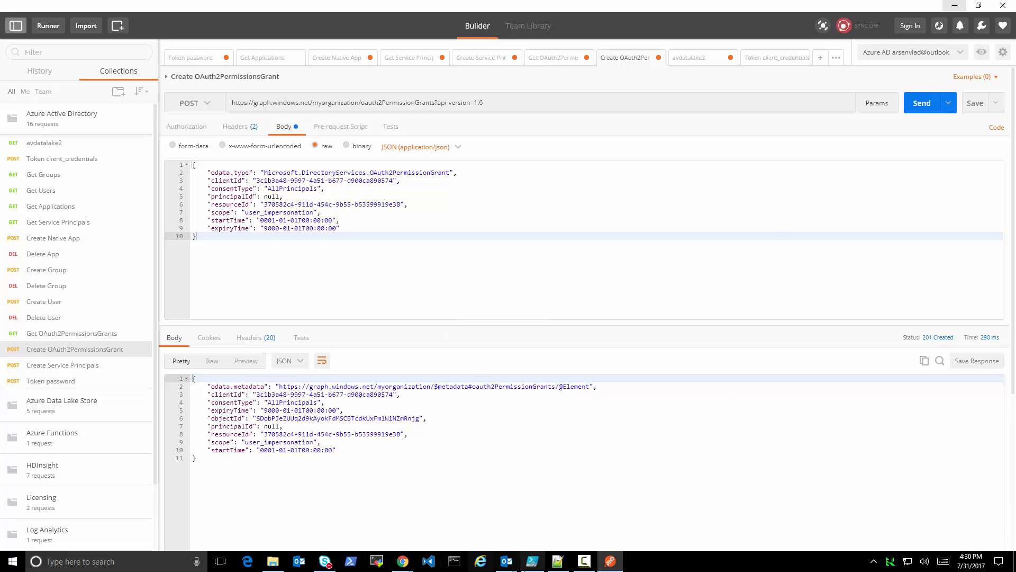
Switch to Notepad++ and copy the full login.microsoftonline.com authorize URL with response_type=code from ad.txt
click(567, 568)
scroll(245, 215, up, 5)
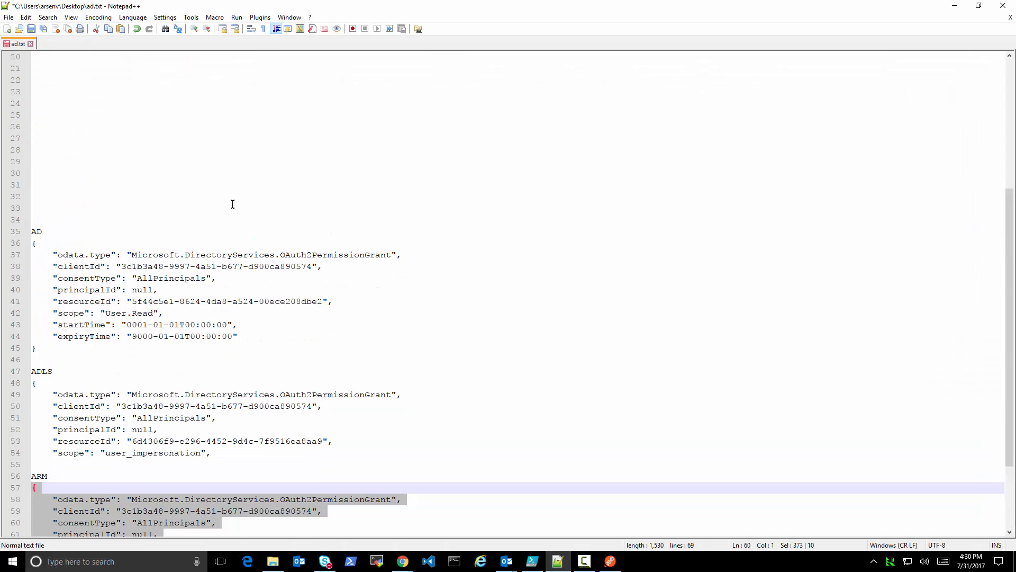
scroll(245, 215, up, 2)
drag(200, 243, 8, 200)
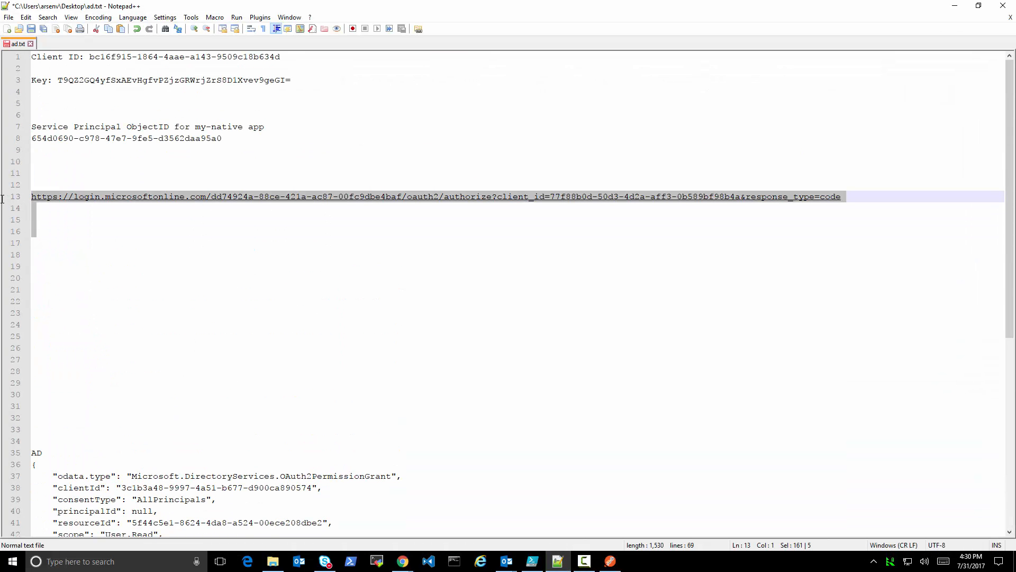
click(277, 340)
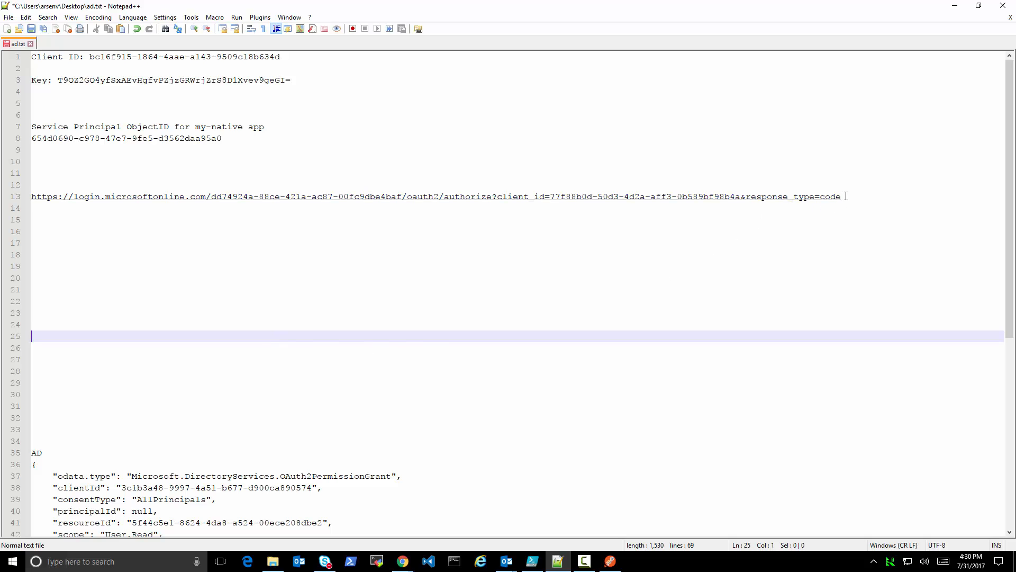
drag(841, 197, 2, 201)
key(ctrl+c)
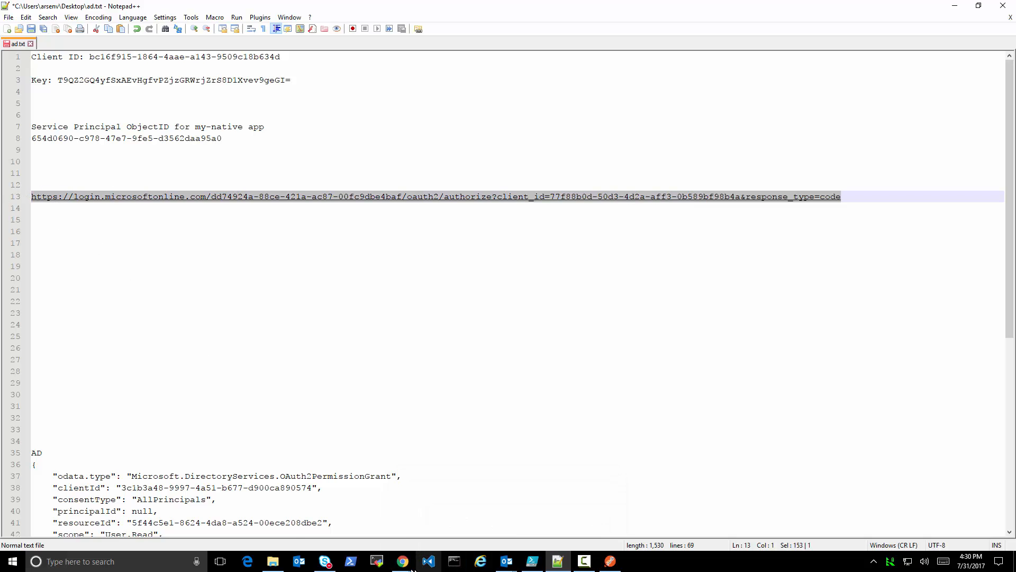
Load the copied authorize URL in the Chrome window that shows the Not Found page
mouse_move(408, 569)
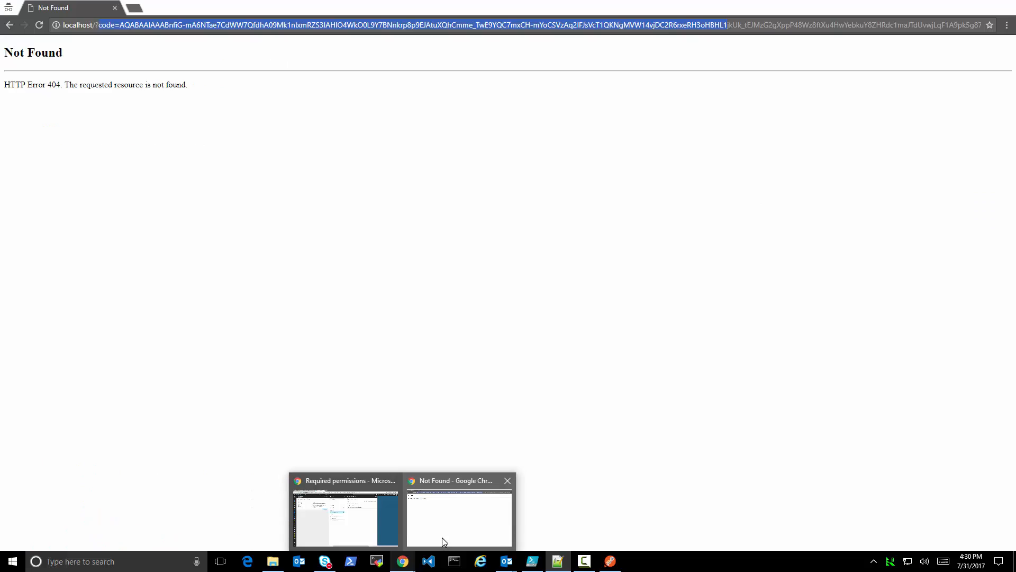
click(443, 538)
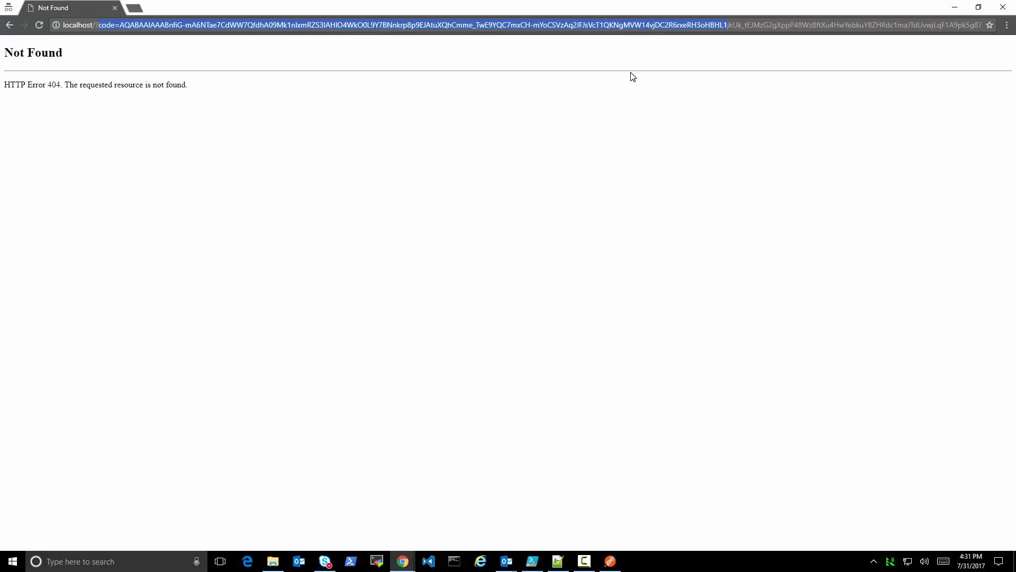
key(ctrl+a)
key(BackSpace)
key(ctrl+v)
key(Return)
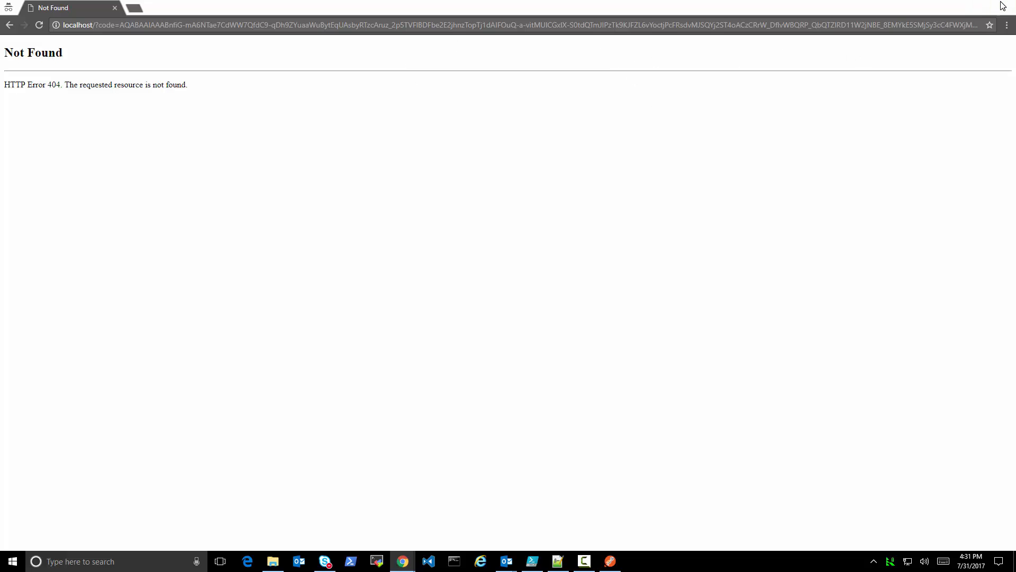
Return to Postman and send Get OAuth2PermissionsGrants again to list the grants for the my-native2 clientId
click(954, 8)
click(541, 359)
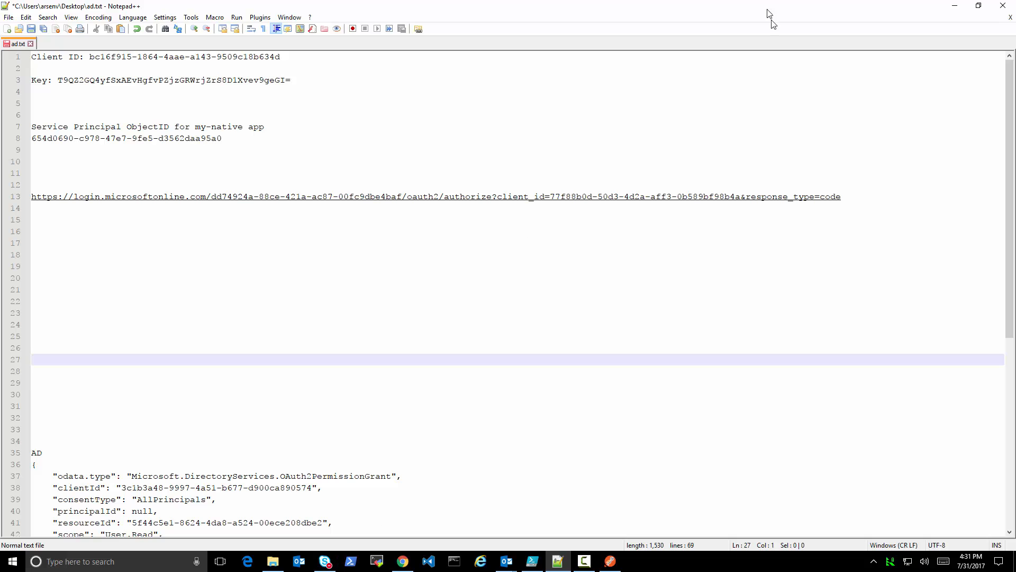
click(955, 8)
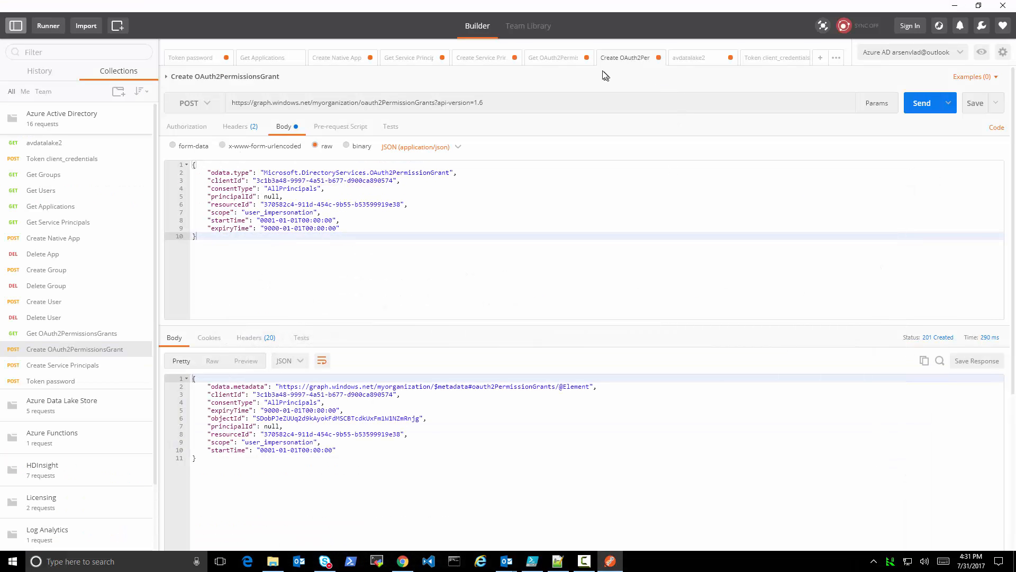
click(546, 62)
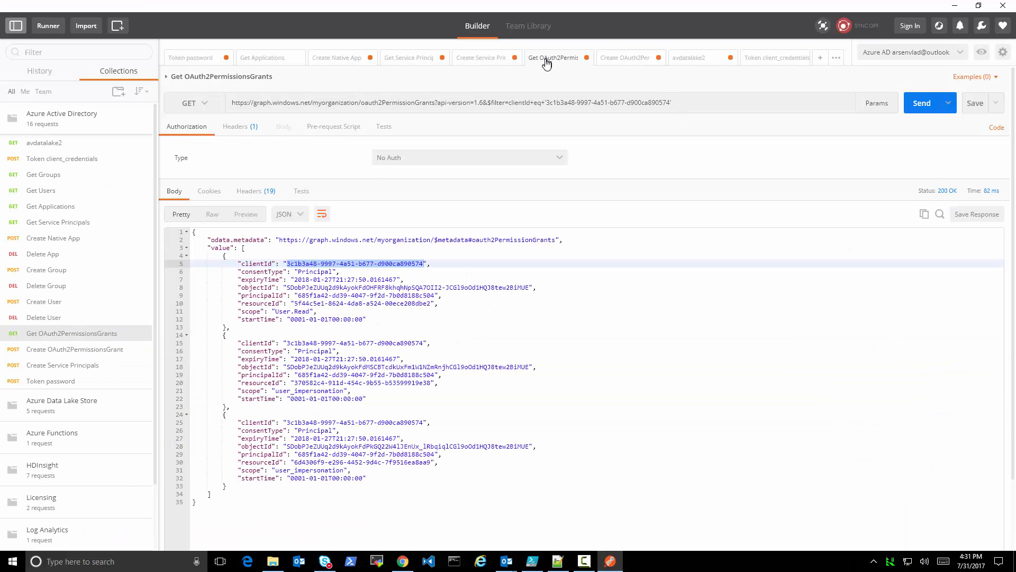
click(918, 105)
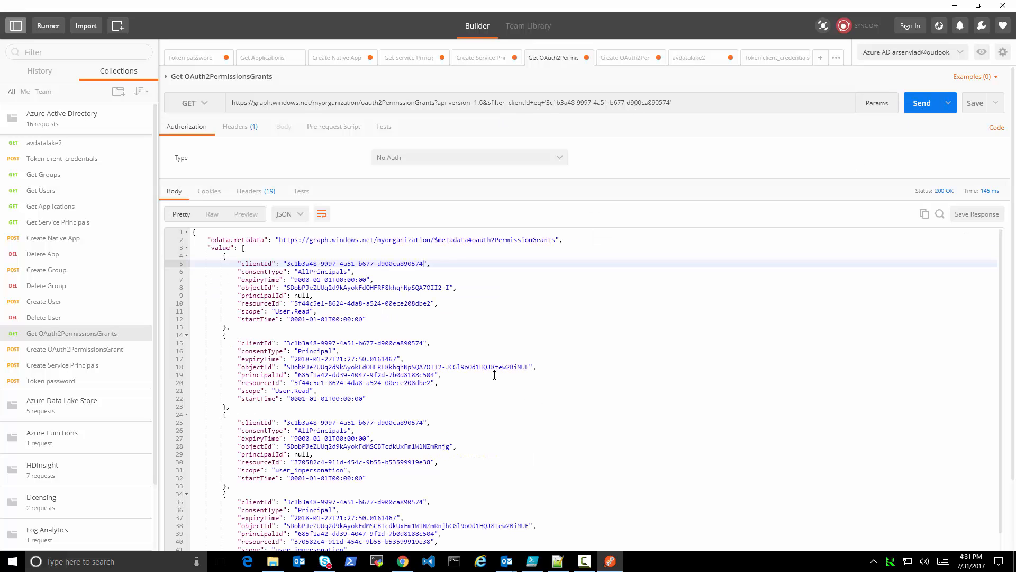
Examine the consentType, scope and resourceId of the AllPrincipals and Principal grants in the Get OAuth2PermissionsGrants response
scroll(500, 360, down, 5)
scroll(529, 345, up, 6)
double_click(303, 351)
double_click(297, 431)
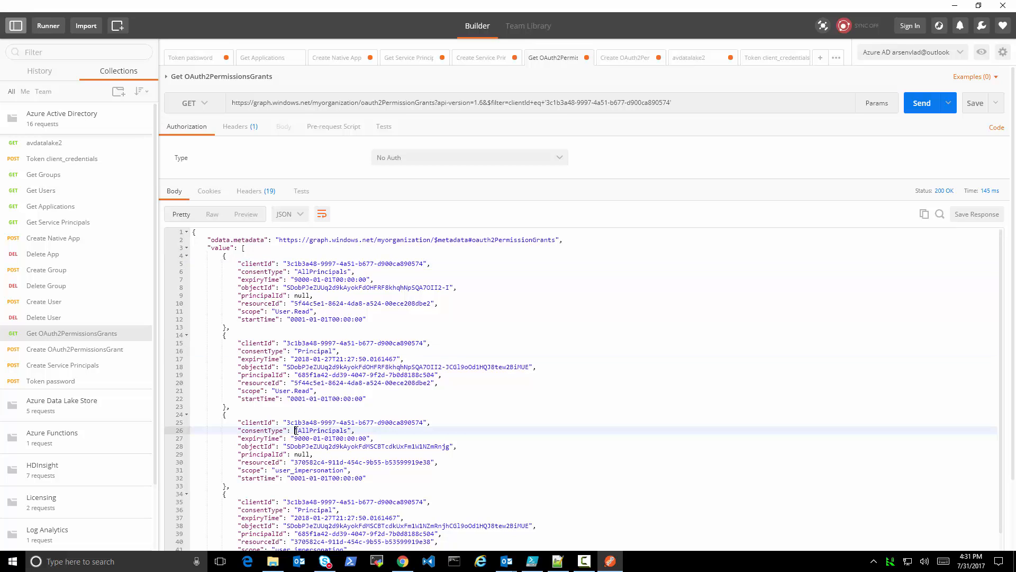
scroll(332, 316, down, 5)
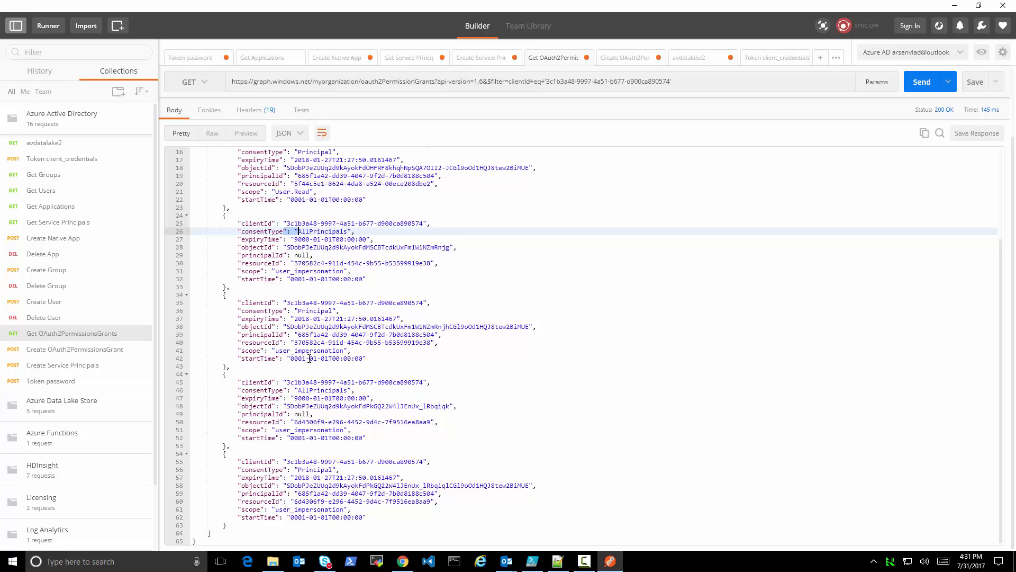
scroll(319, 339, up, 4)
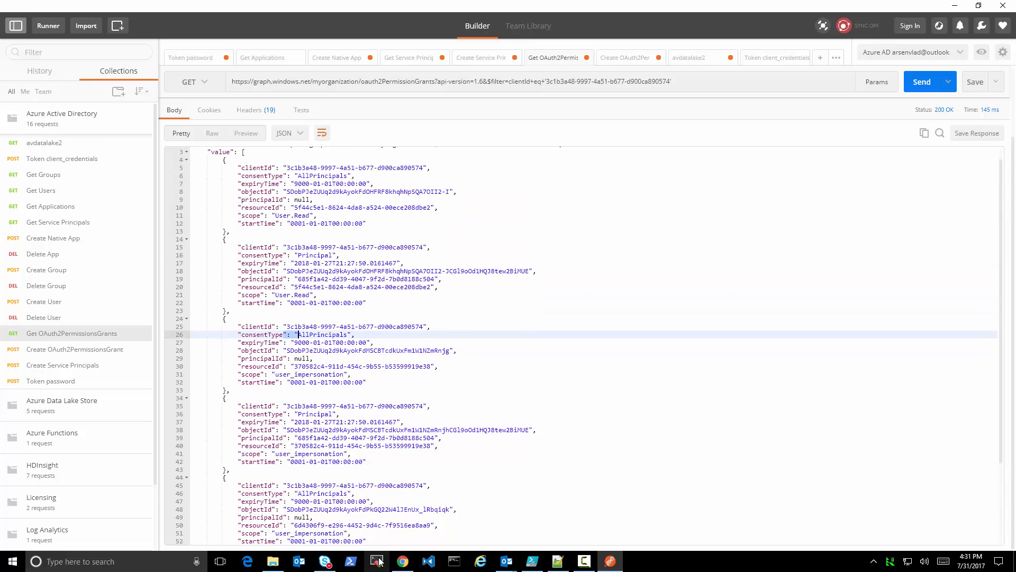
Switch to the Azure portal in Chrome and close the my-native2 blades to return to the App registrations list
click(403, 561)
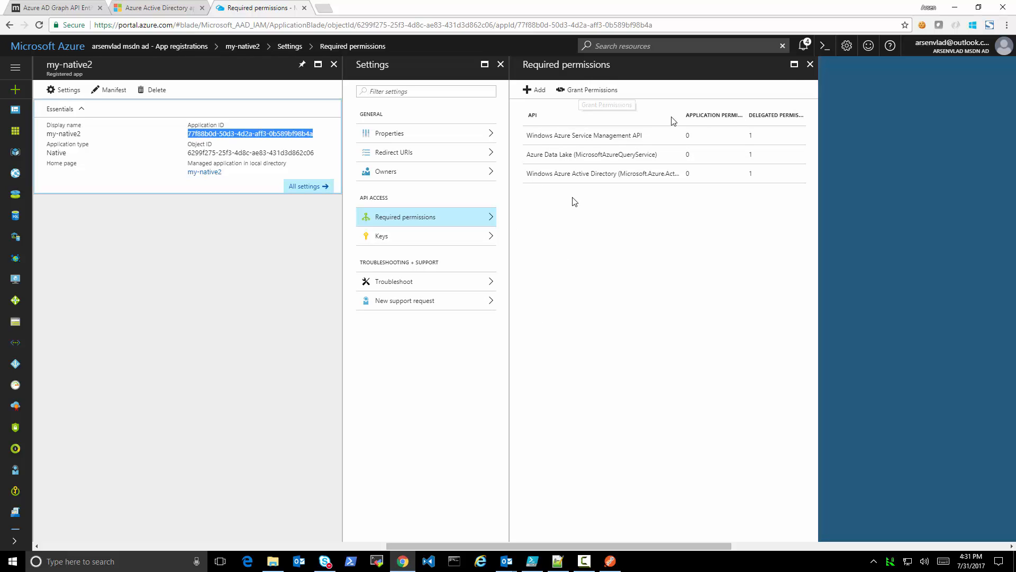
click(809, 65)
click(500, 65)
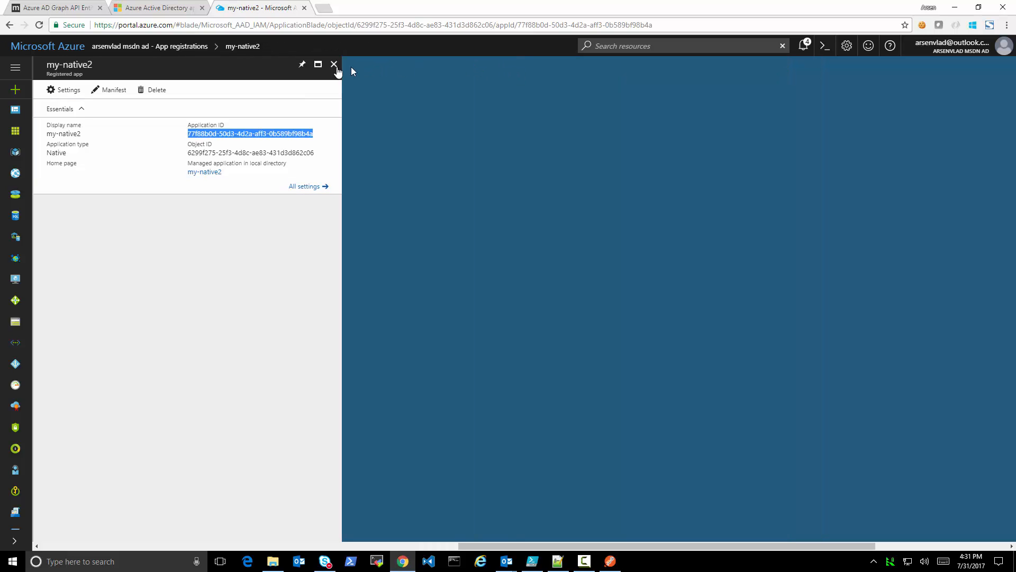
click(334, 65)
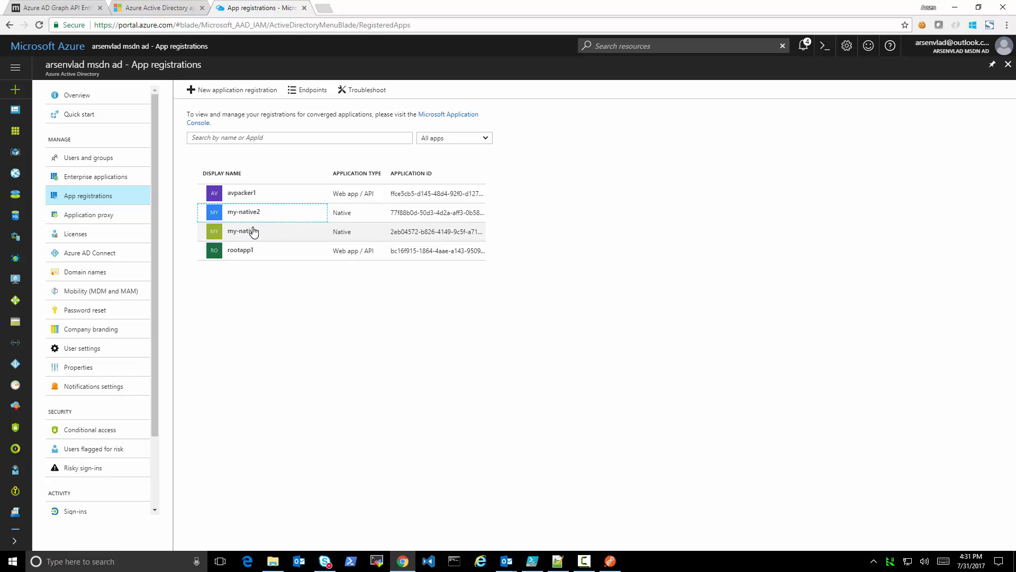
Return to Postman and review the Create Native App, Create Service Principals and Create OAuth2PermissionsGrant requests, highlighting the service principal's objectId
click(610, 561)
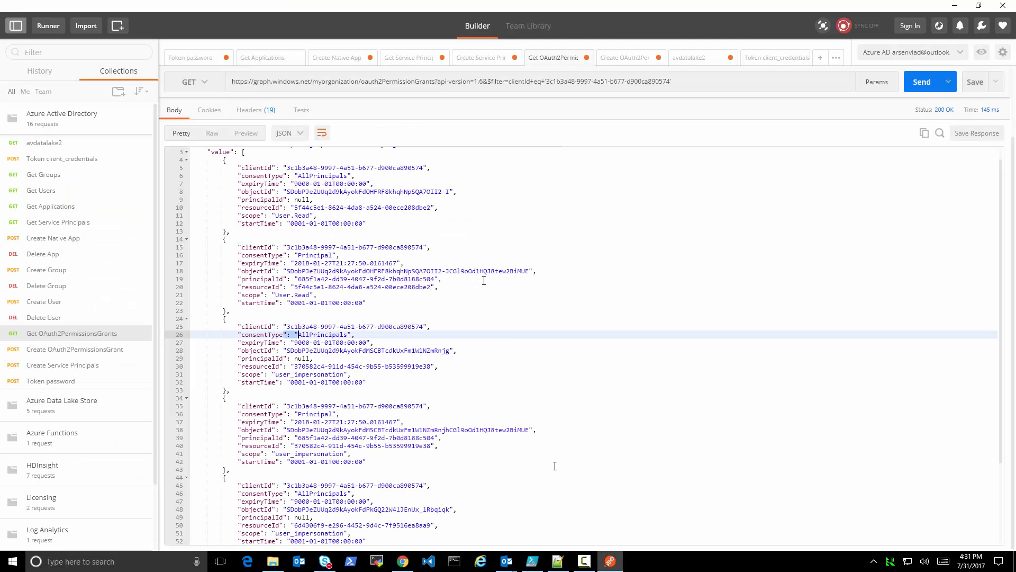
click(339, 60)
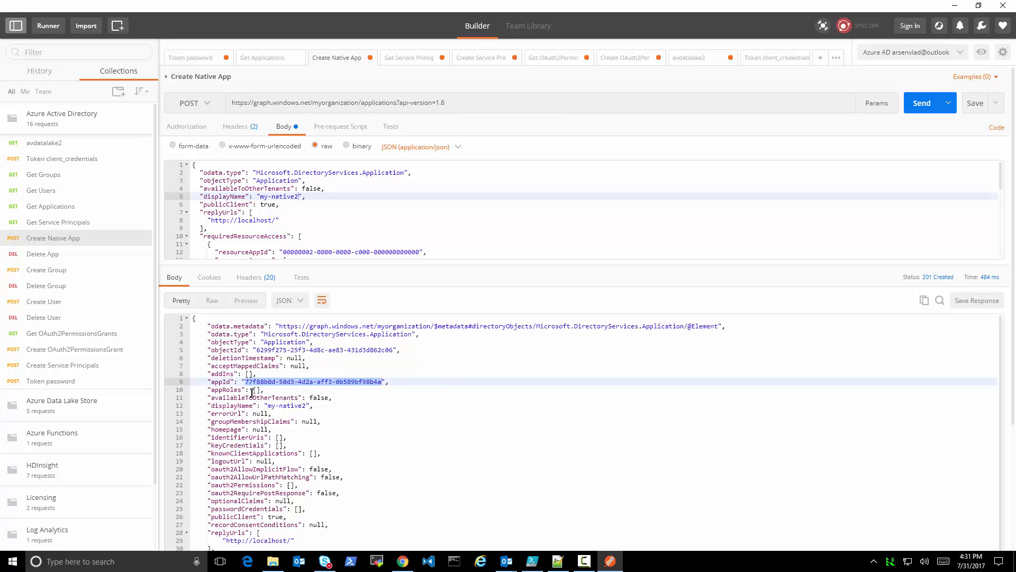
click(483, 57)
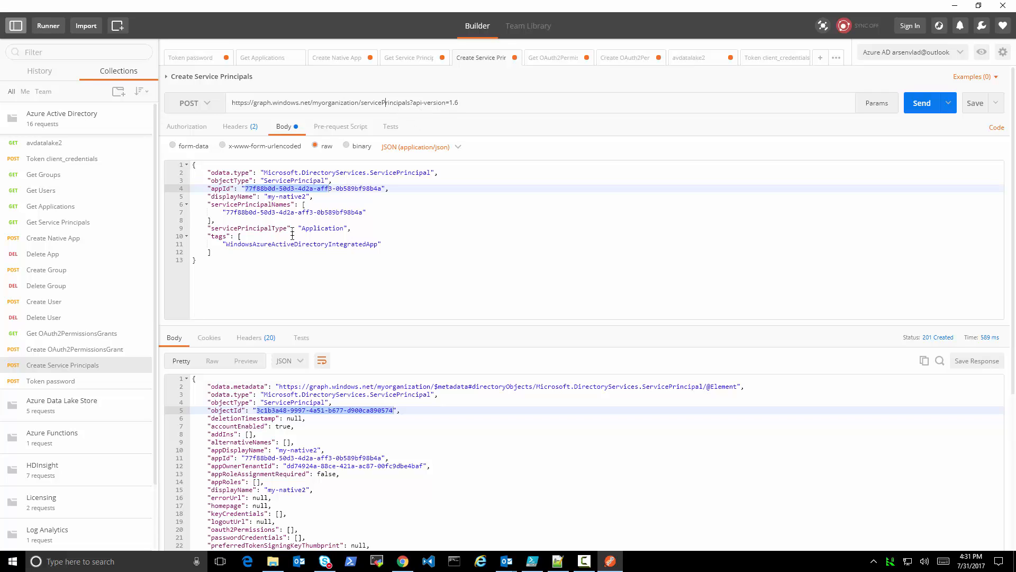
click(258, 413)
drag(258, 411, 394, 408)
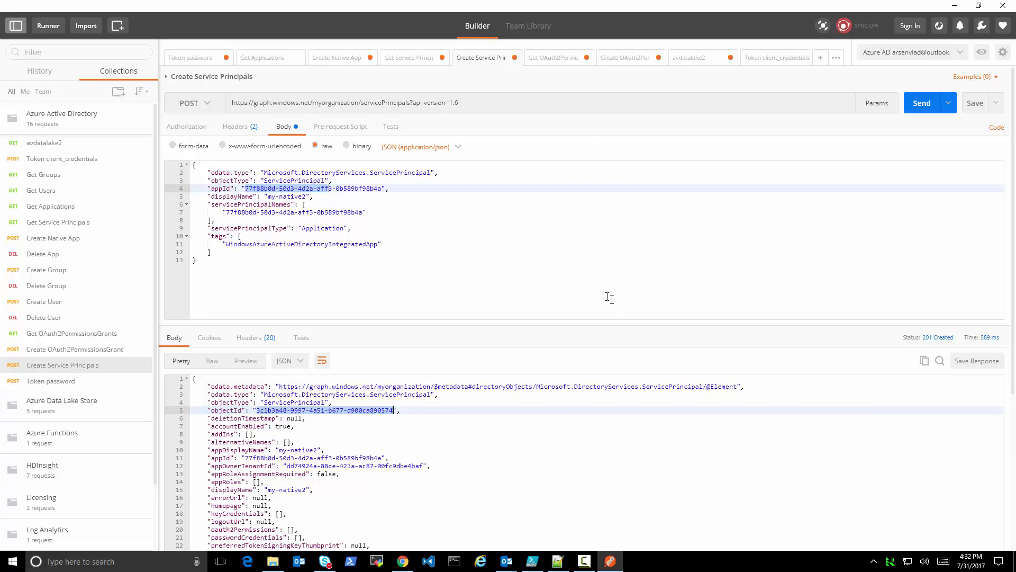
click(620, 58)
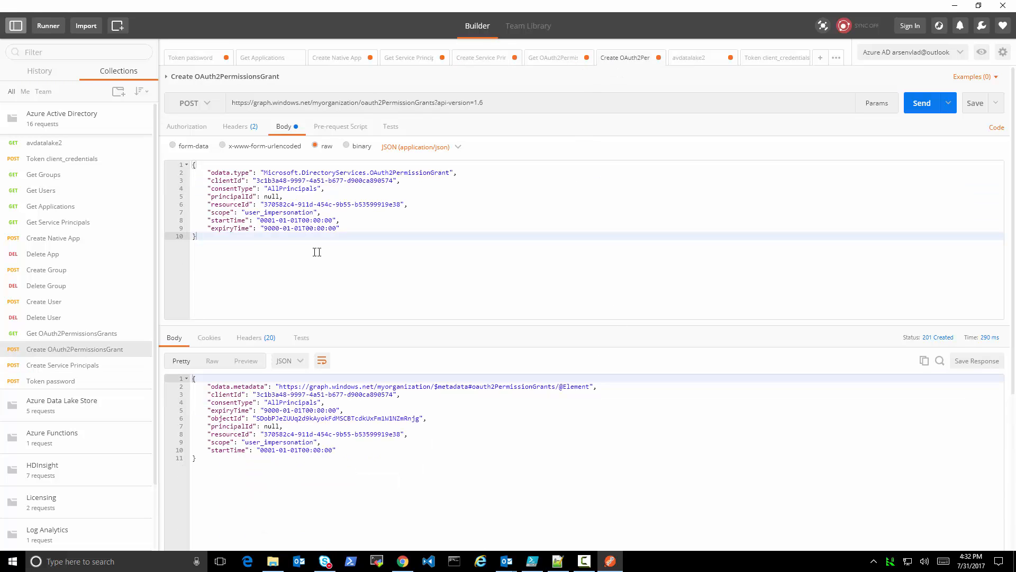
Switch to Notepad++ and review the clientId in the AD, ADLS and ARM grant JSON blocks and the resourceId of the ARM block
click(558, 561)
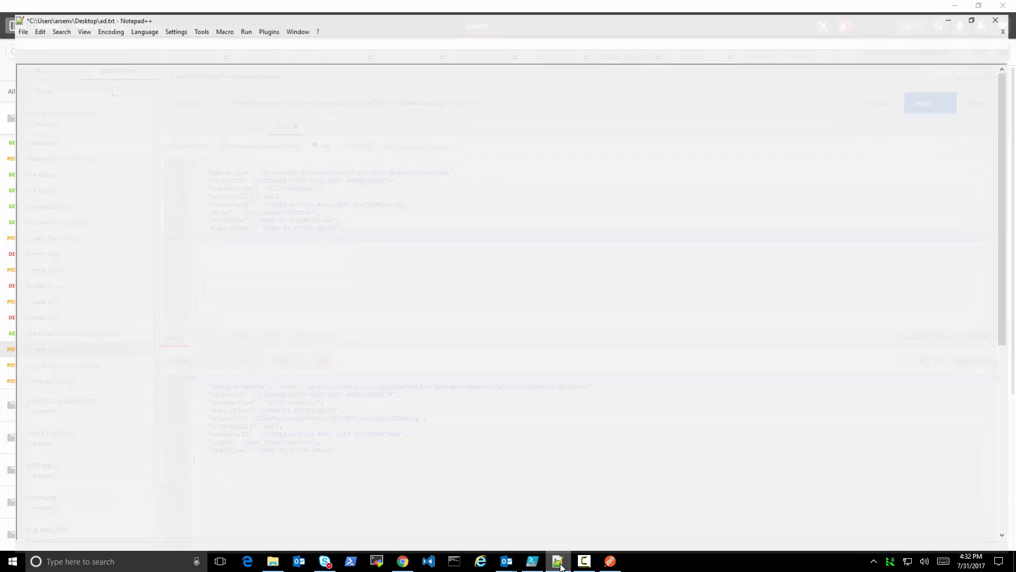
scroll(387, 415, down, 4)
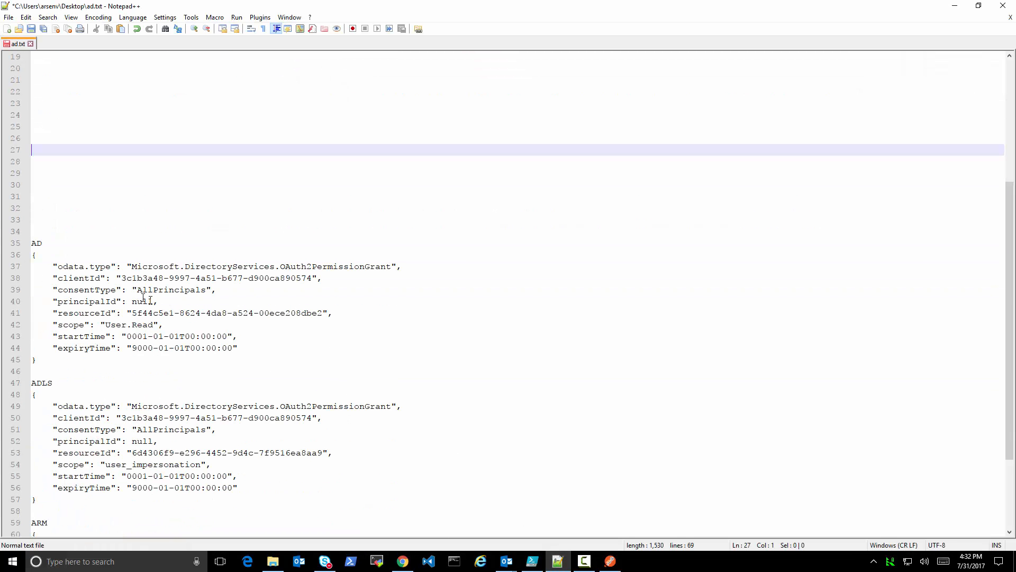
drag(123, 278, 316, 278)
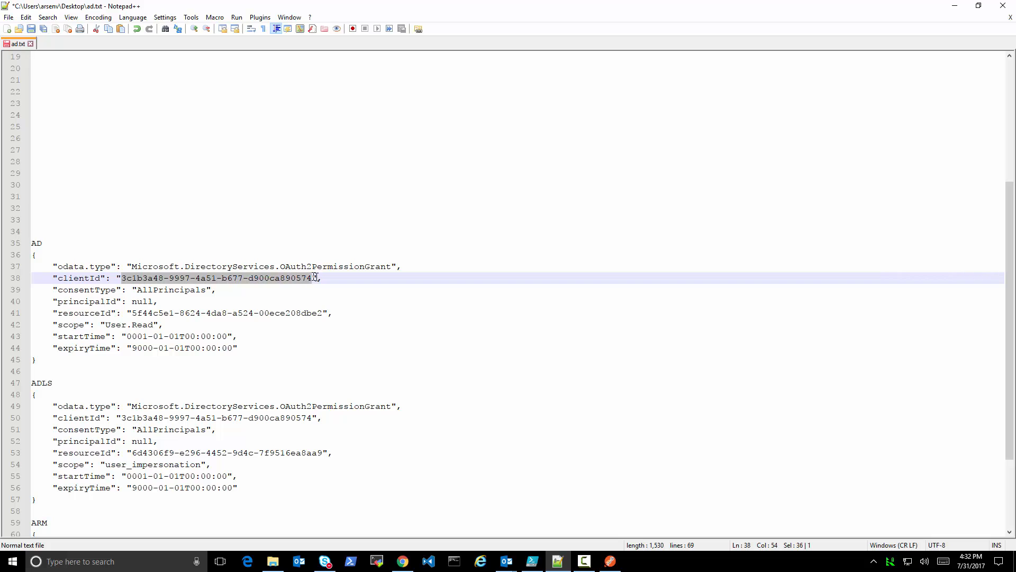
drag(123, 418, 313, 417)
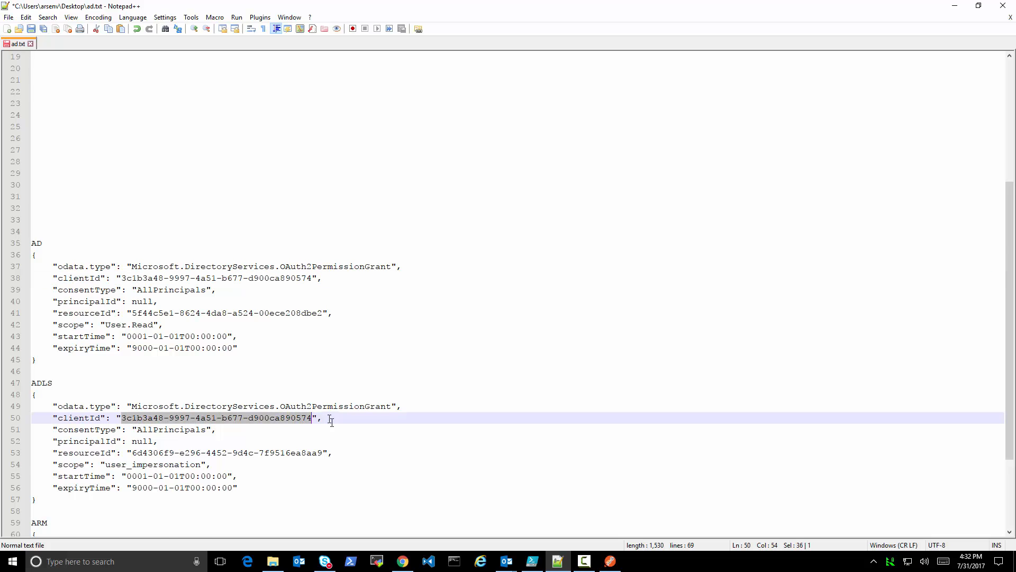
scroll(331, 420, down, 4)
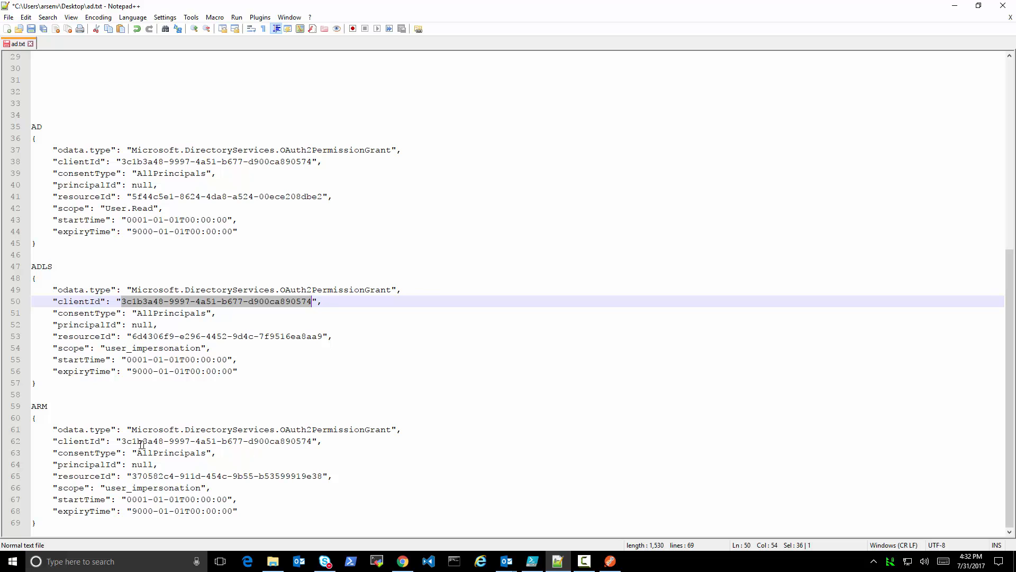
drag(121, 441, 306, 441)
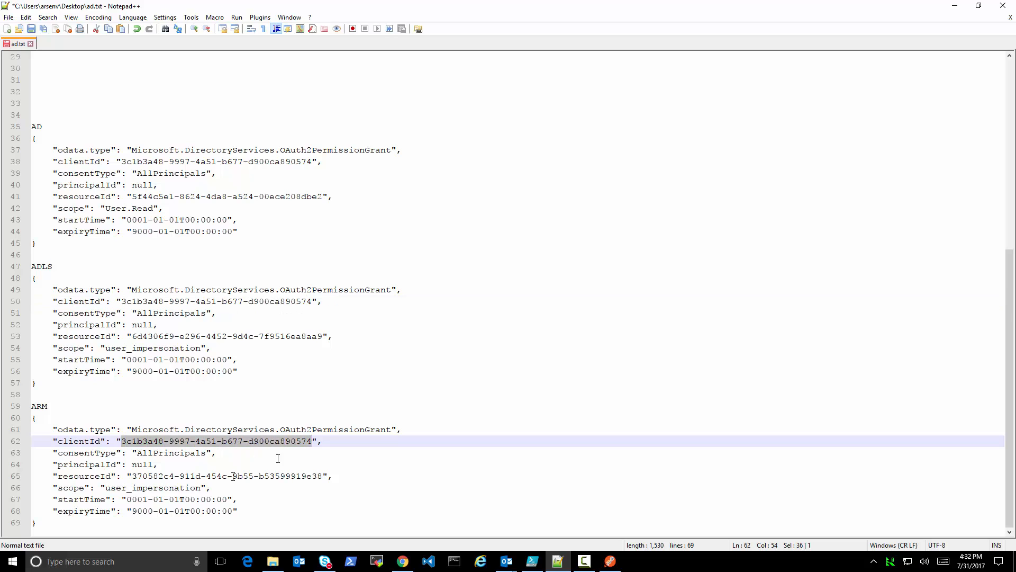
drag(54, 477, 346, 473)
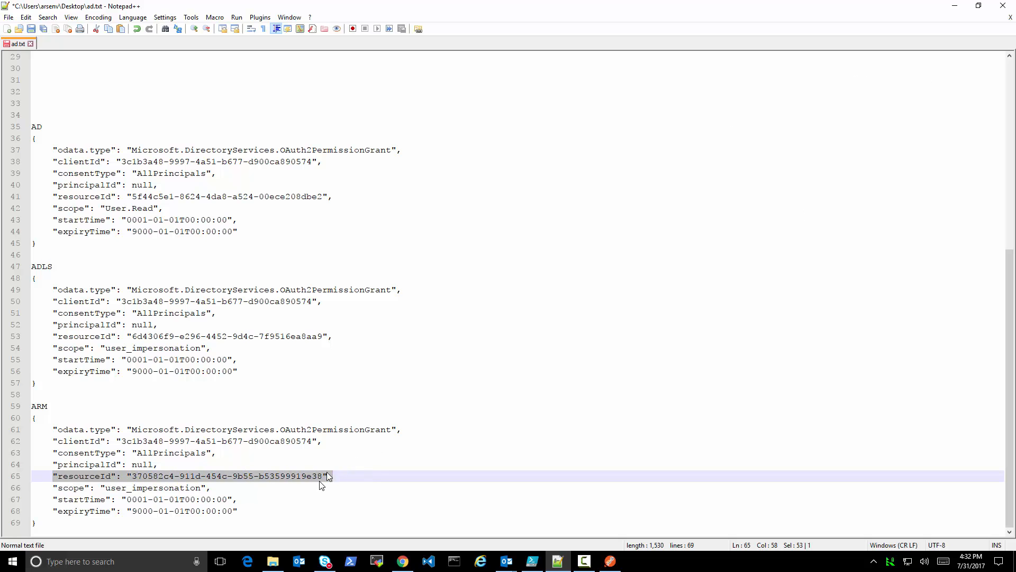
Return to the Azure portal in Chrome and register a Native application named testappinui1 with a redirect URI
click(955, 6)
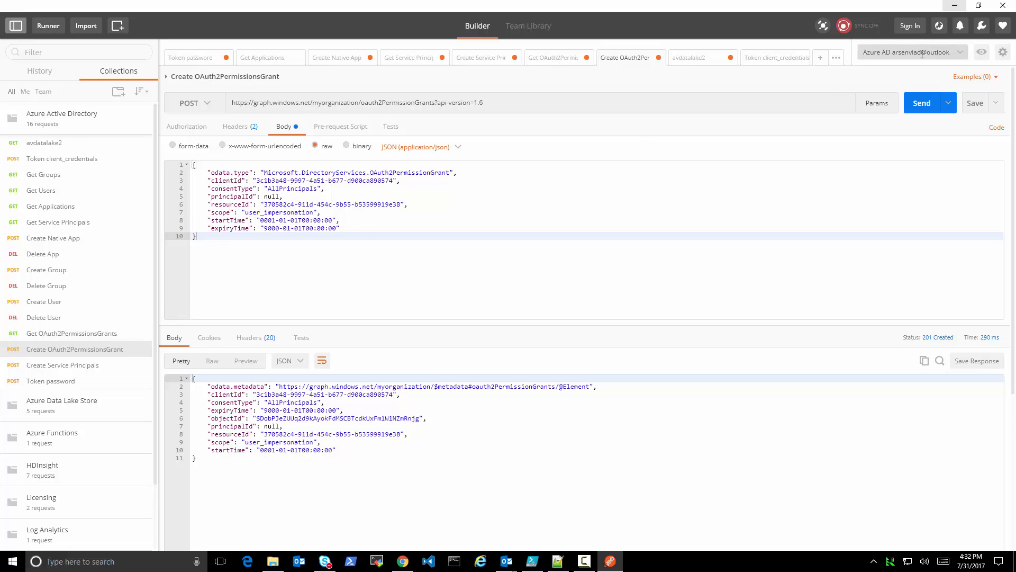
click(955, 6)
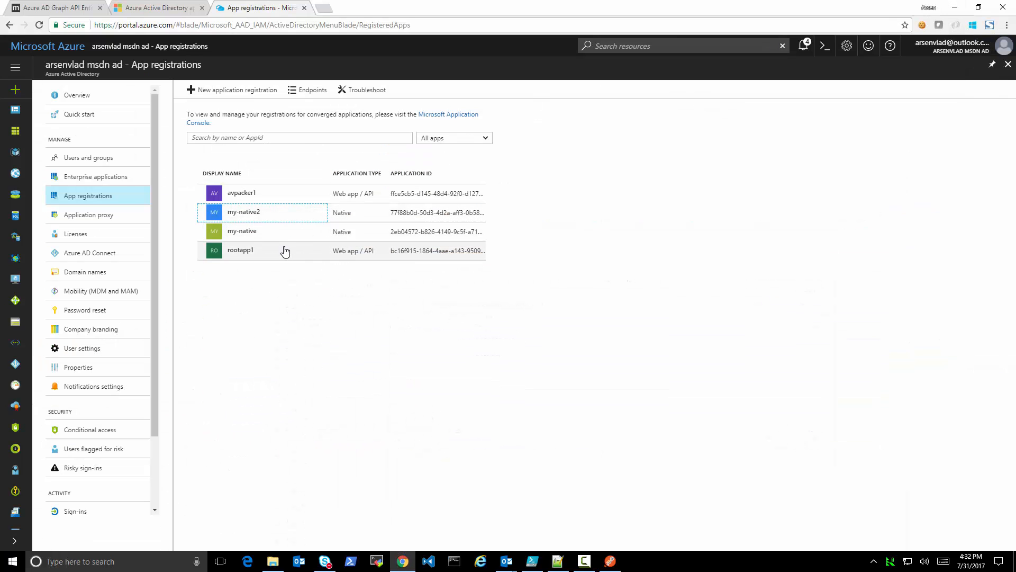
click(235, 91)
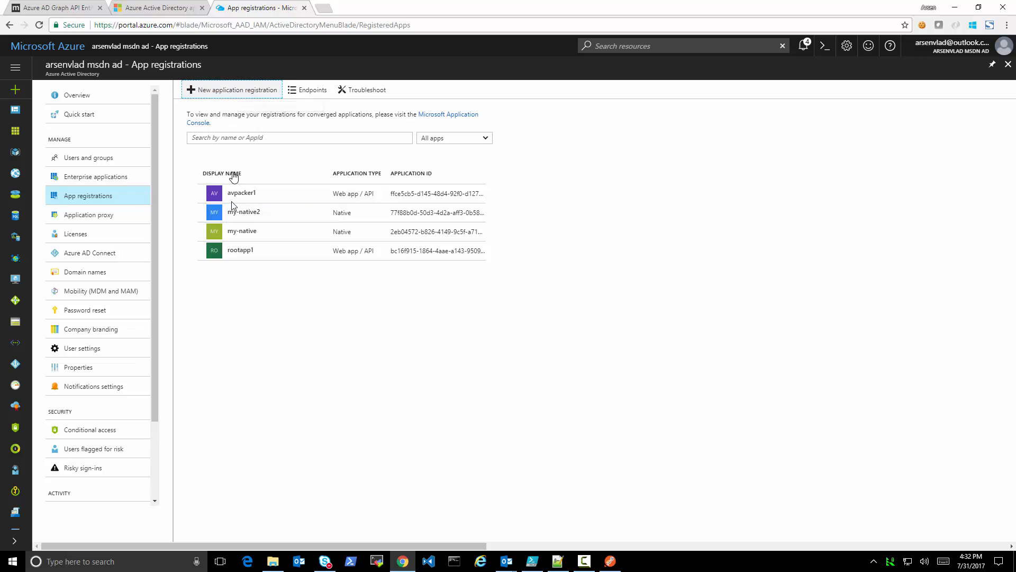
text(testappinui1)
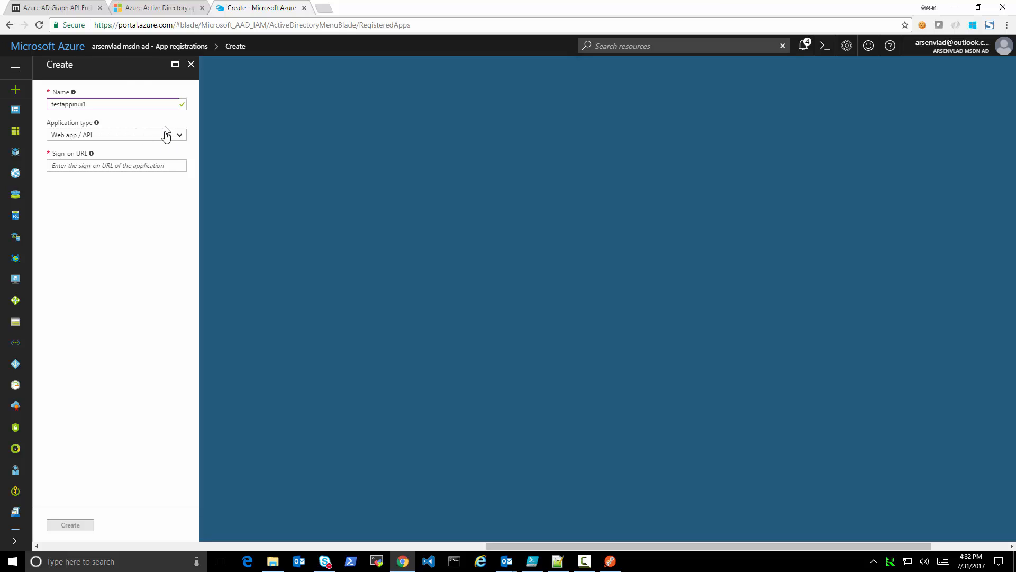
click(163, 133)
click(145, 159)
click(147, 167)
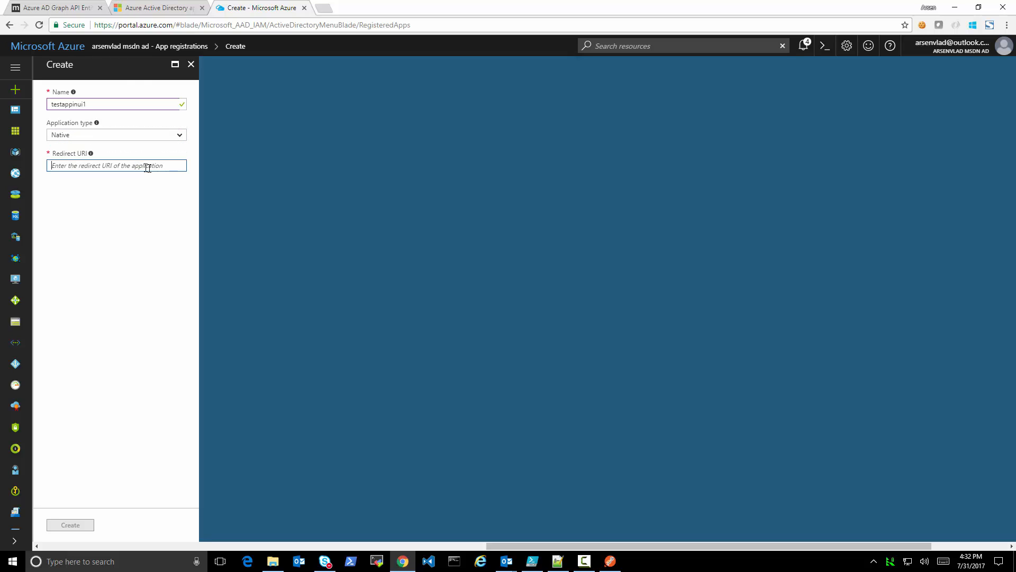
text(http://localhost)
click(86, 525)
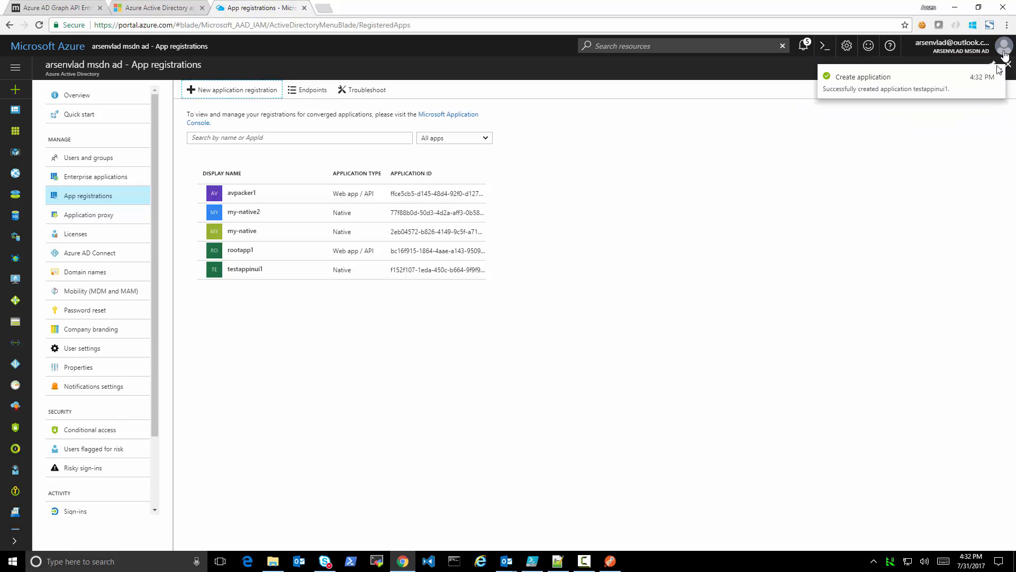
click(1000, 70)
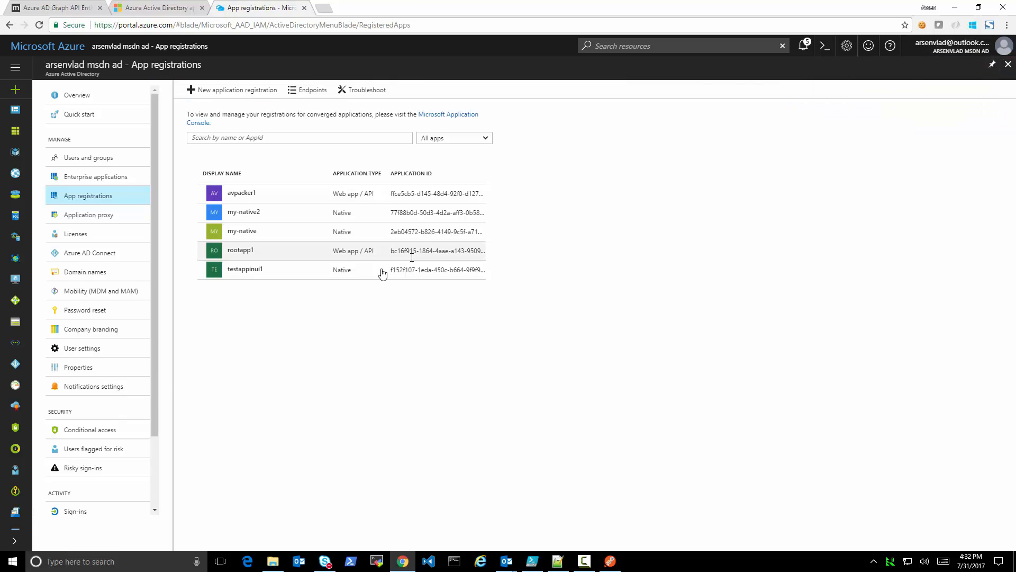
Open the required permissions of testappinui1 and inspect the delegated permissions enabled for Windows Azure Active Directory
click(253, 271)
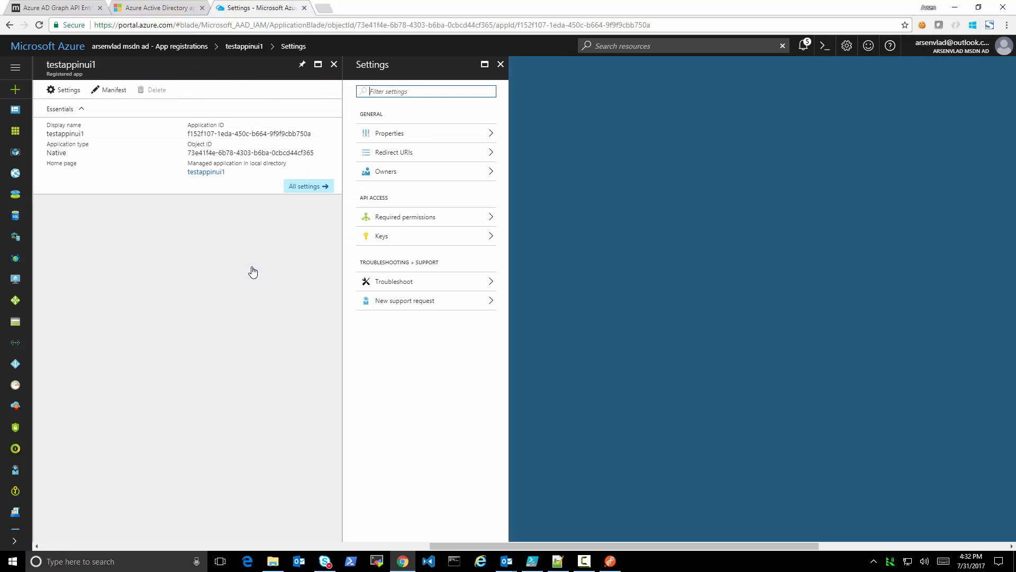
click(402, 220)
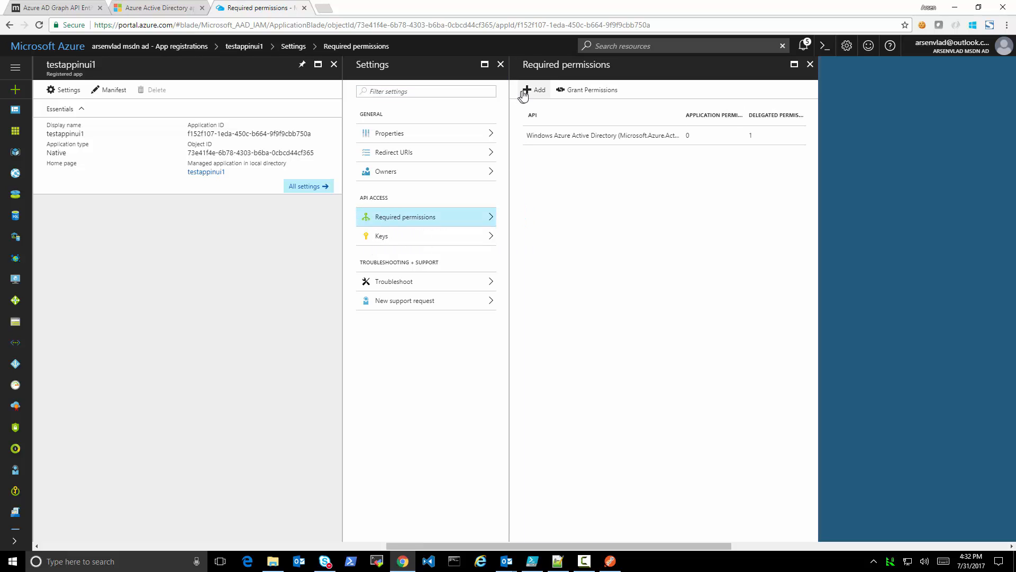
click(594, 139)
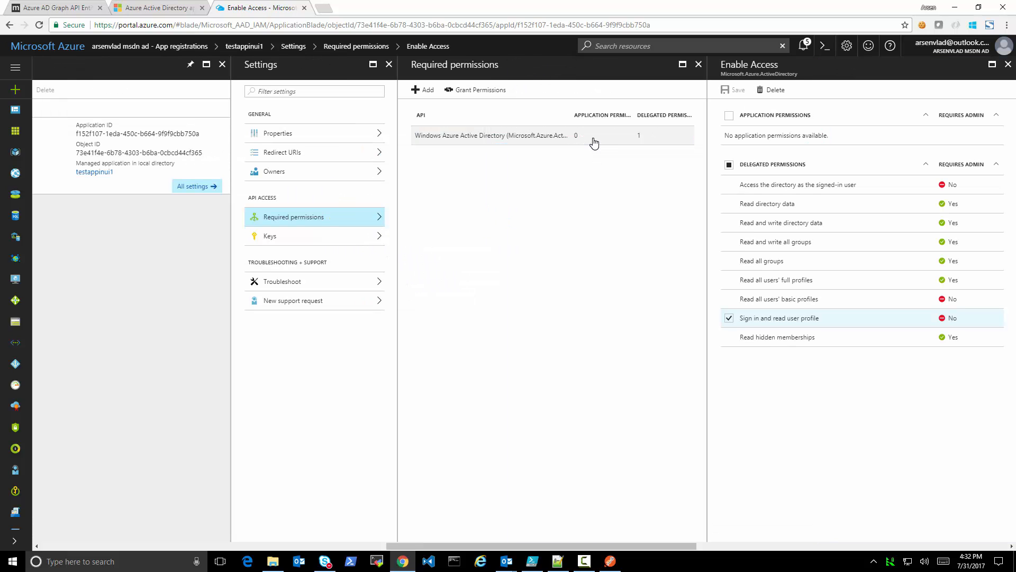
Add the Azure Data Lake (MicrosoftAzureQueryService) API to testappinui1 with the delegated permission "Have full access to the Azure Data Lake service"
click(421, 90)
click(765, 106)
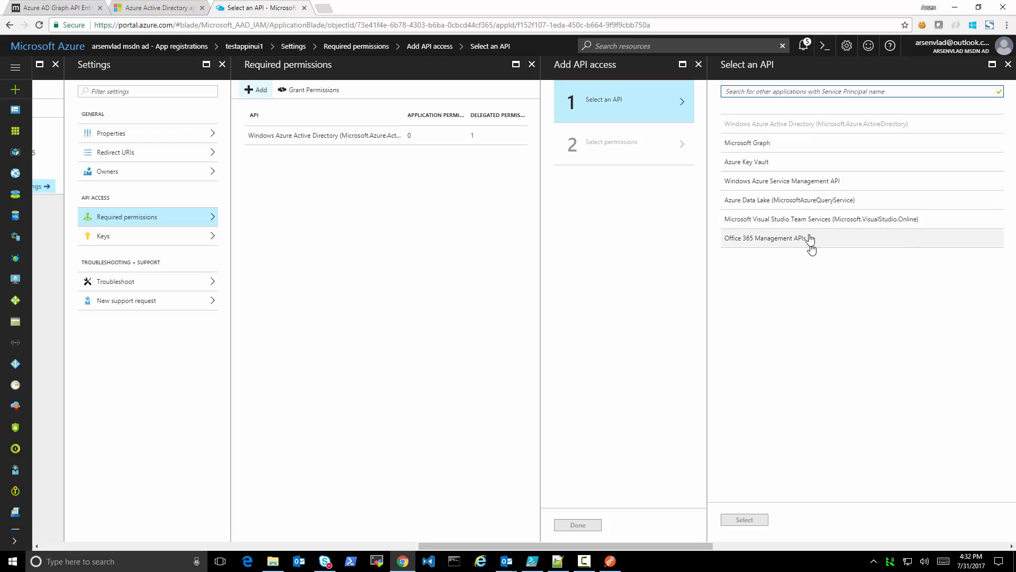
click(802, 205)
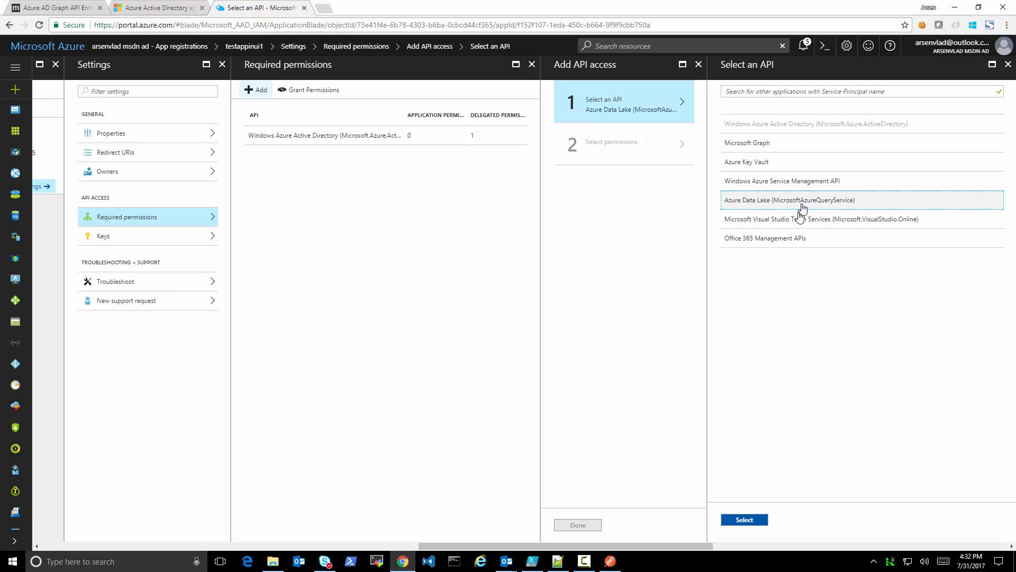
click(744, 519)
click(730, 124)
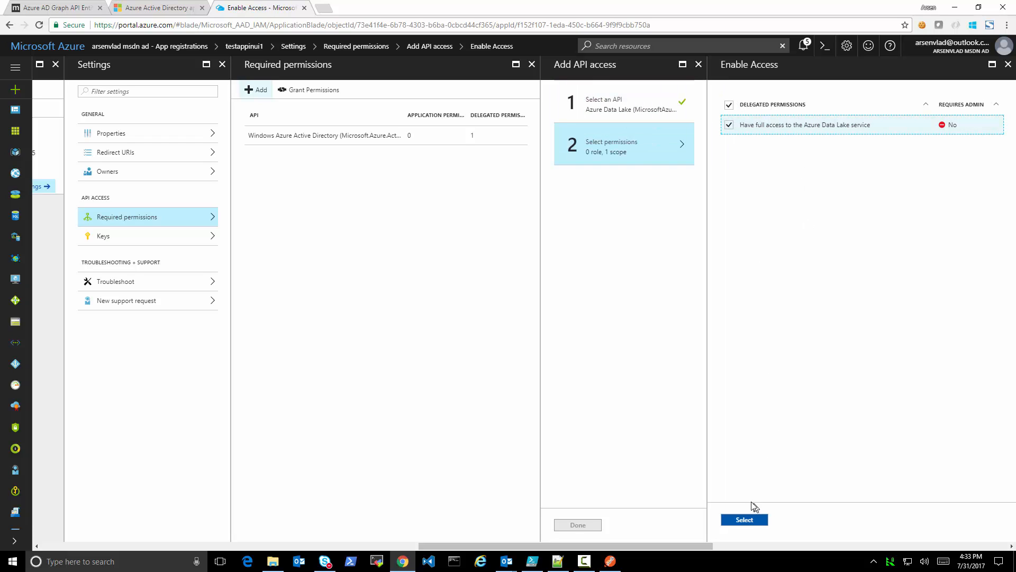
click(745, 520)
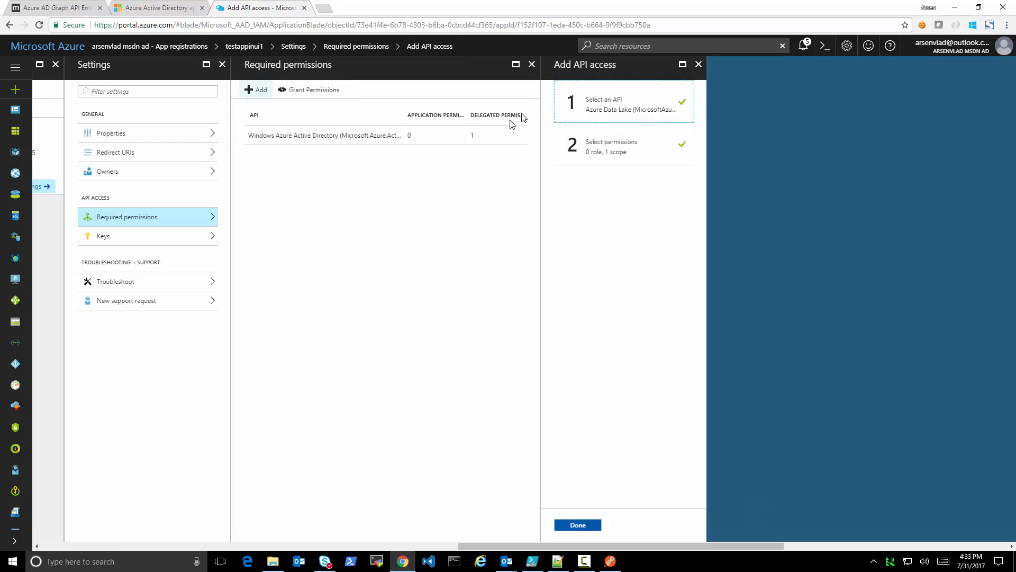
click(640, 155)
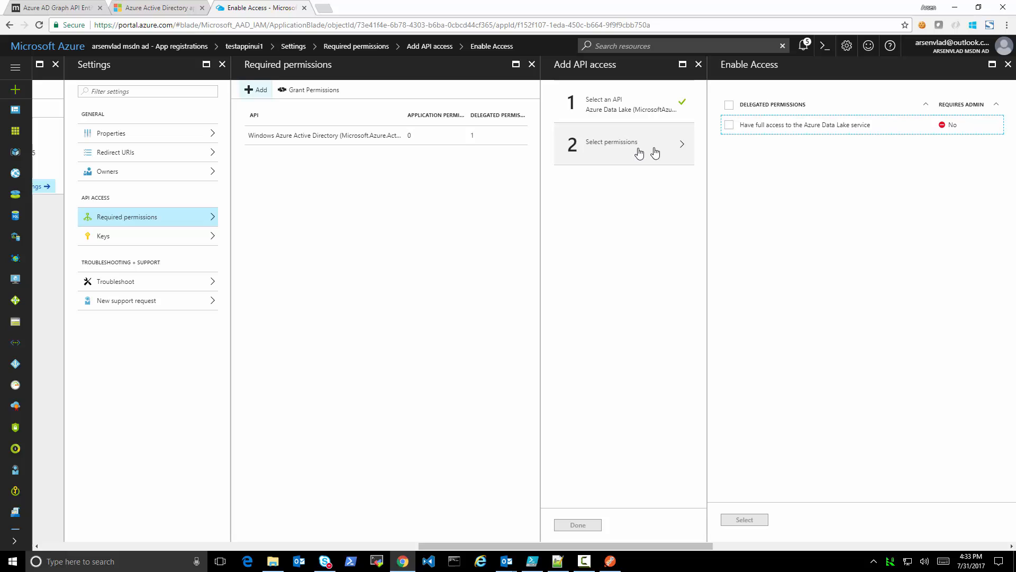
click(731, 125)
click(761, 518)
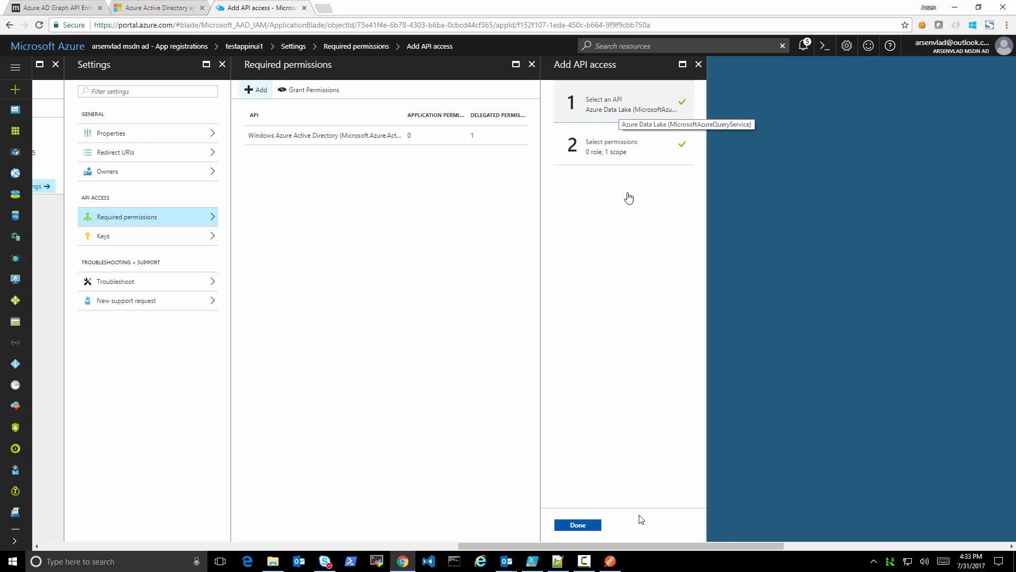
click(578, 525)
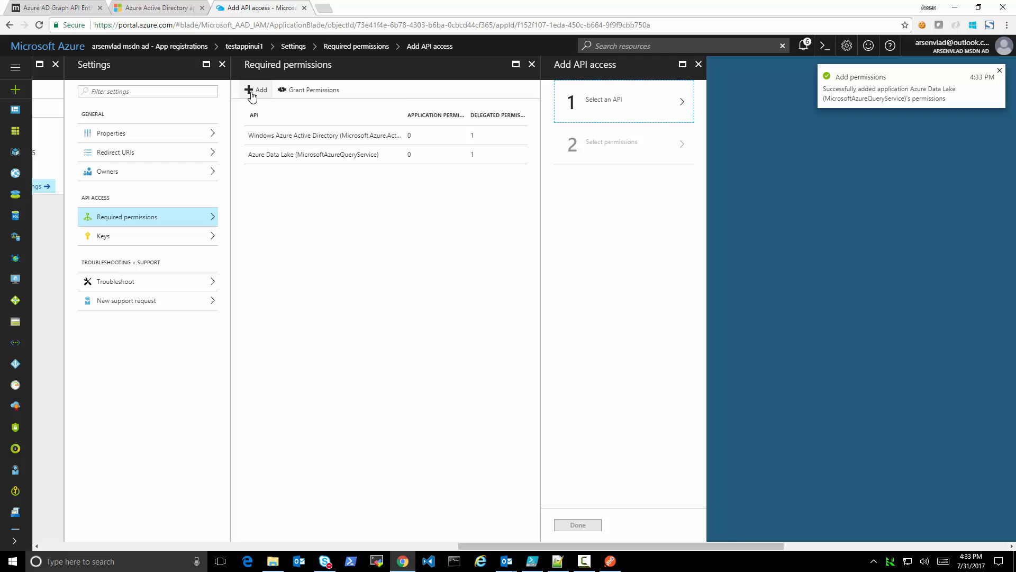
Add the Windows Azure Service Management API to testappinui1 with the delegated permission "Access Azure Service Management as organization users (preview)"
click(598, 106)
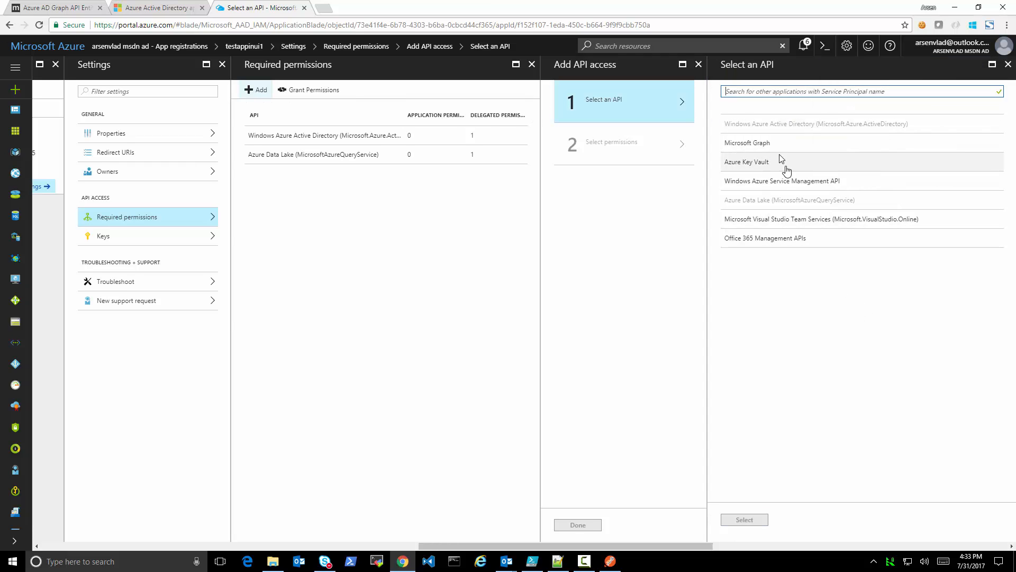
click(795, 185)
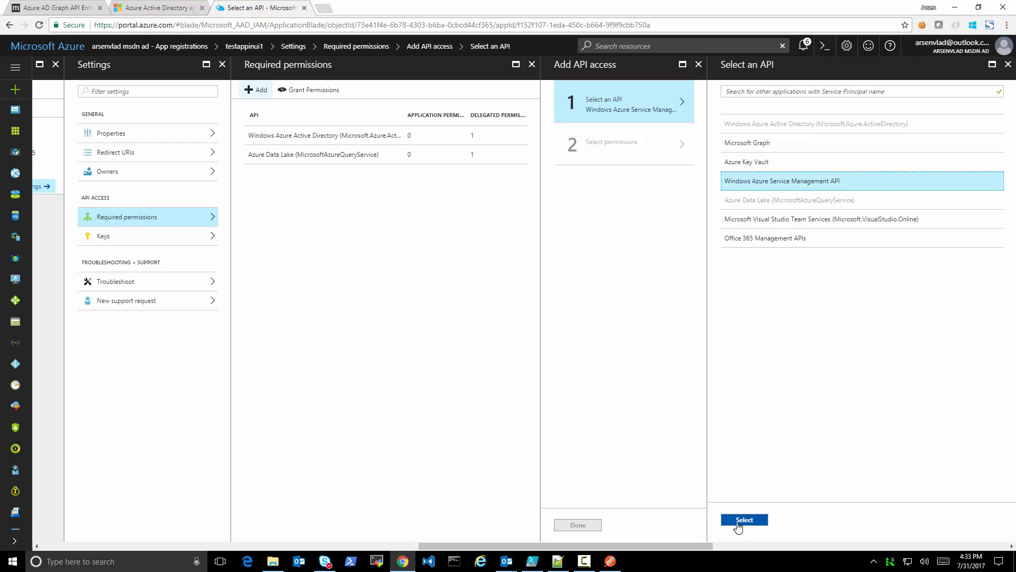
click(738, 522)
click(728, 127)
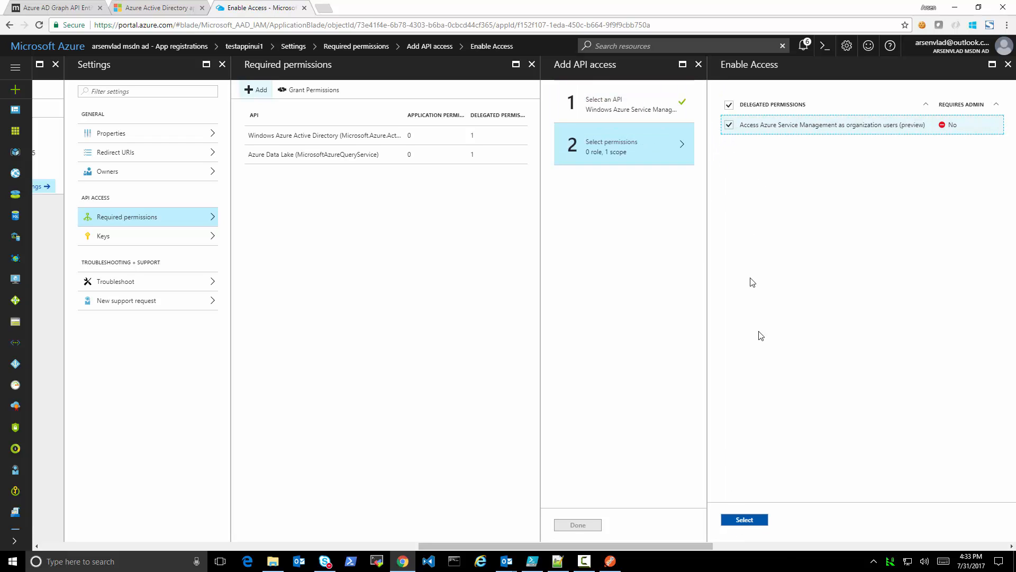
click(745, 520)
click(594, 525)
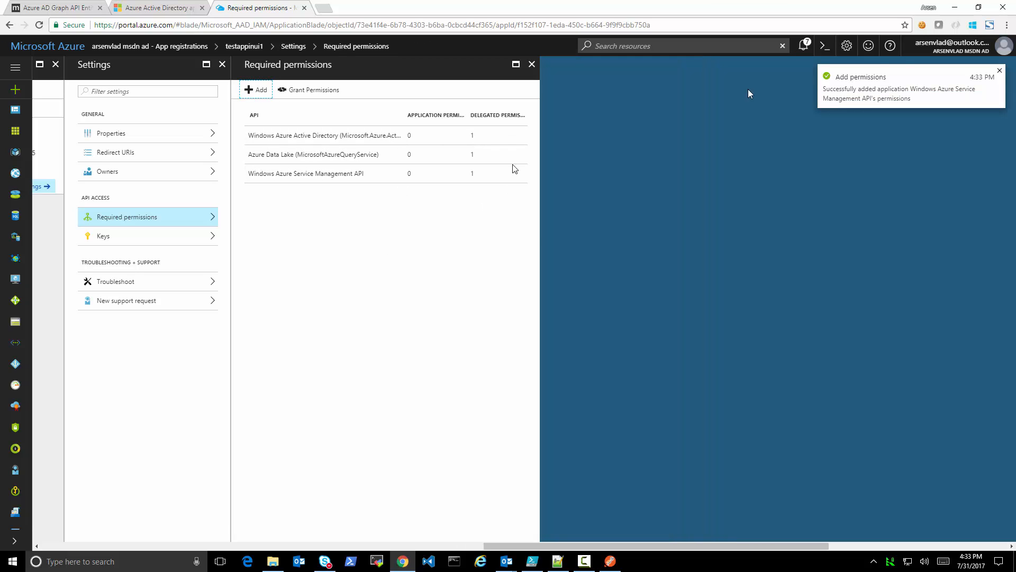
click(1000, 70)
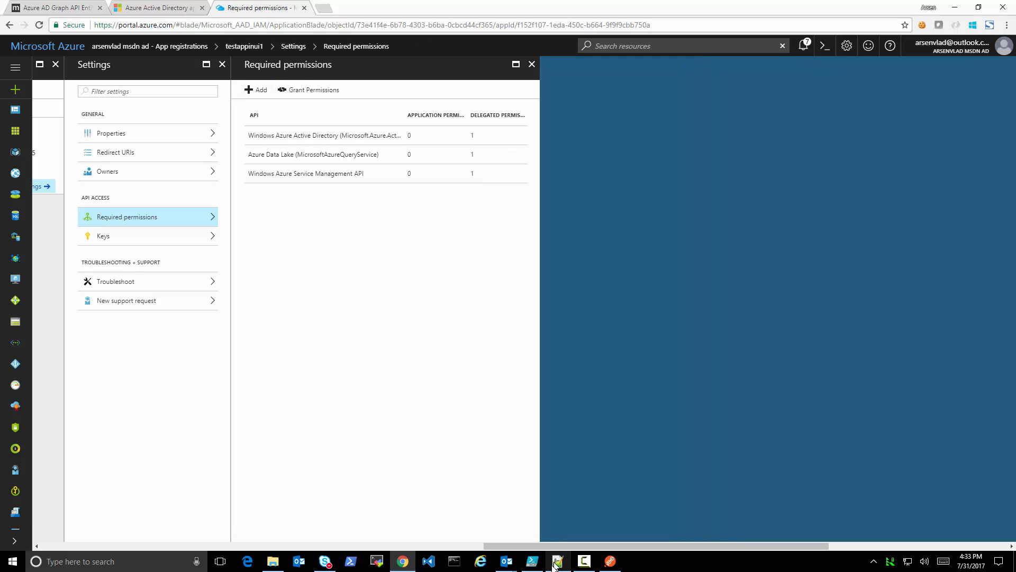
Switch to Postman, rerun the Get Applications request and copy the appId of testappinui1 from the response
click(614, 563)
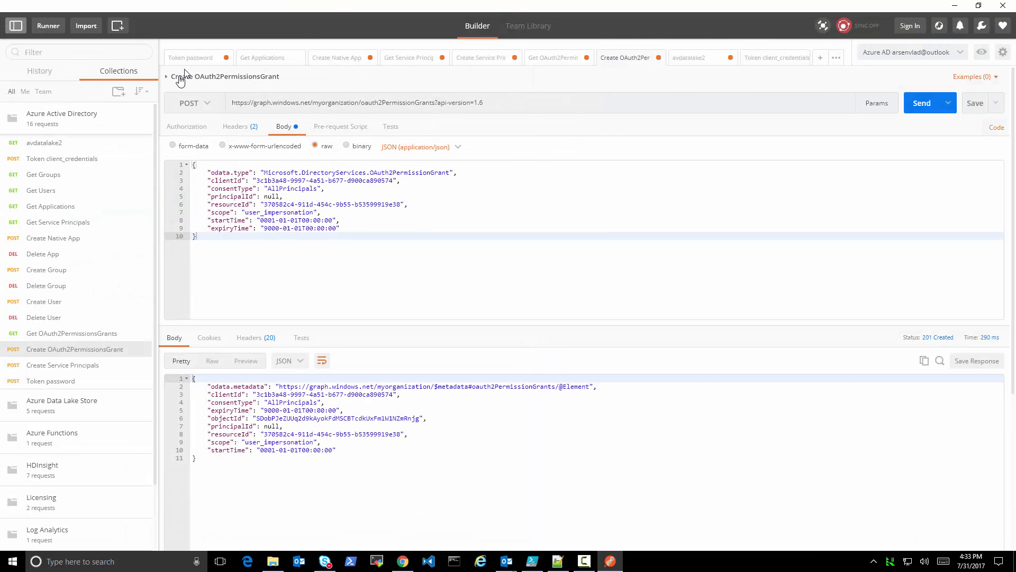
click(262, 58)
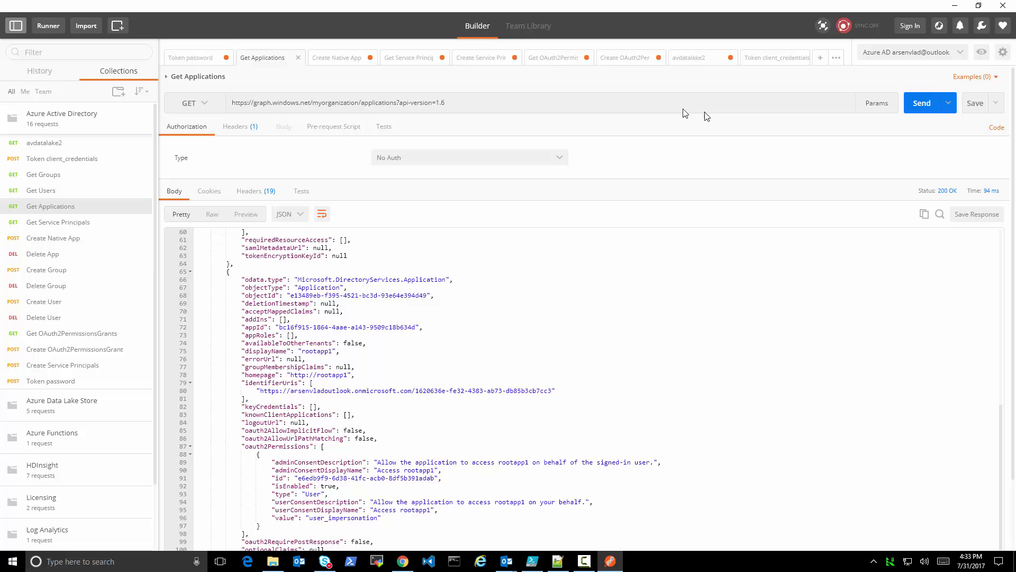
click(919, 109)
scroll(635, 424, down, 5)
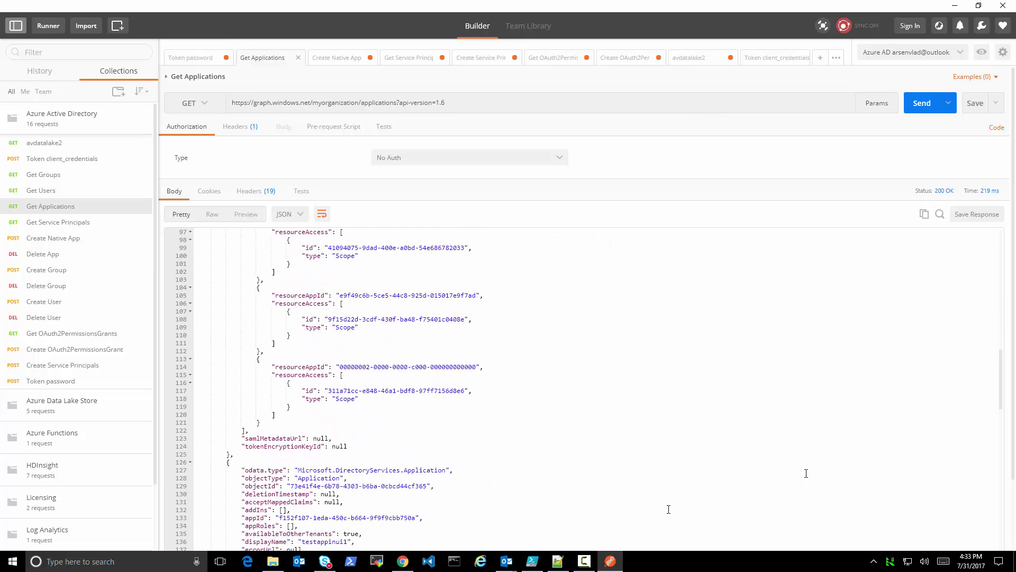
drag(1002, 392, 978, 403)
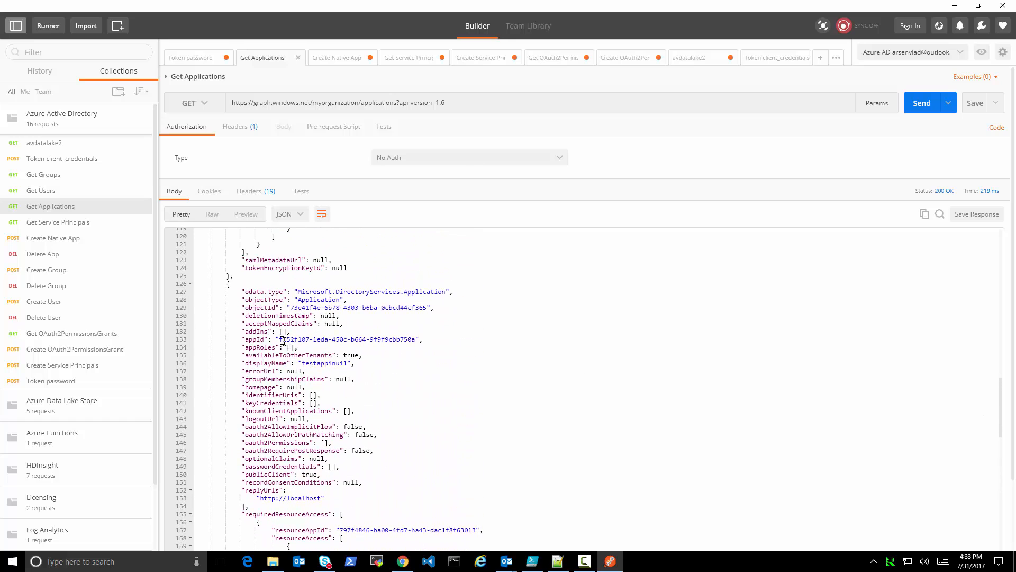
drag(283, 340, 398, 343)
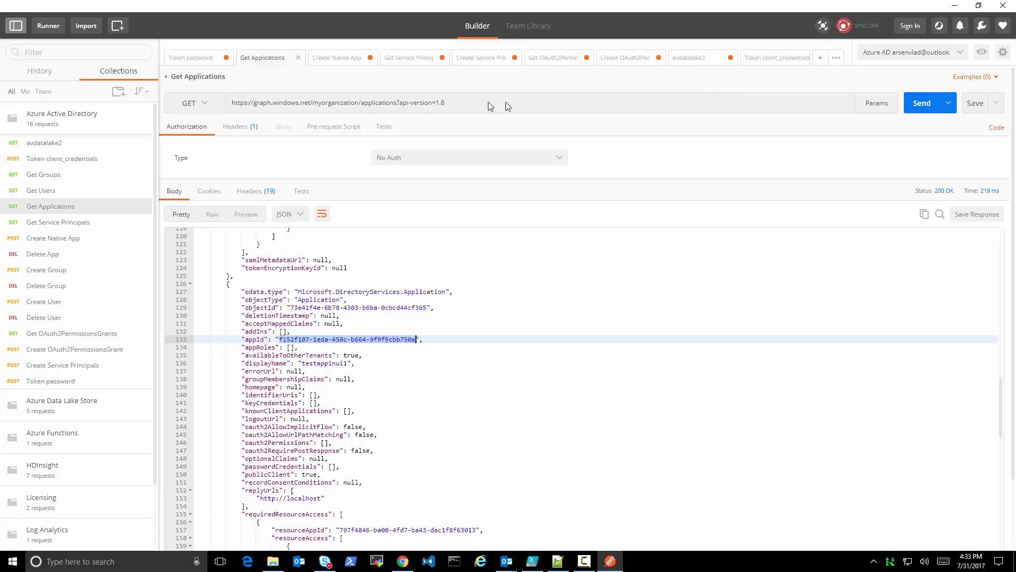
Query the service principals with the appId filter set to the copied testappinui1 appId
click(411, 60)
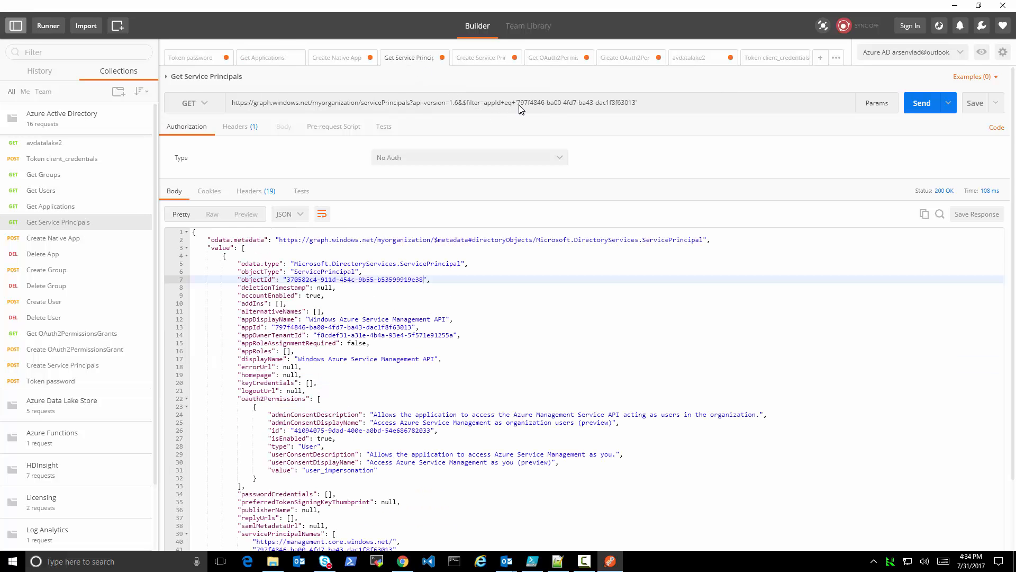
drag(518, 104, 630, 110)
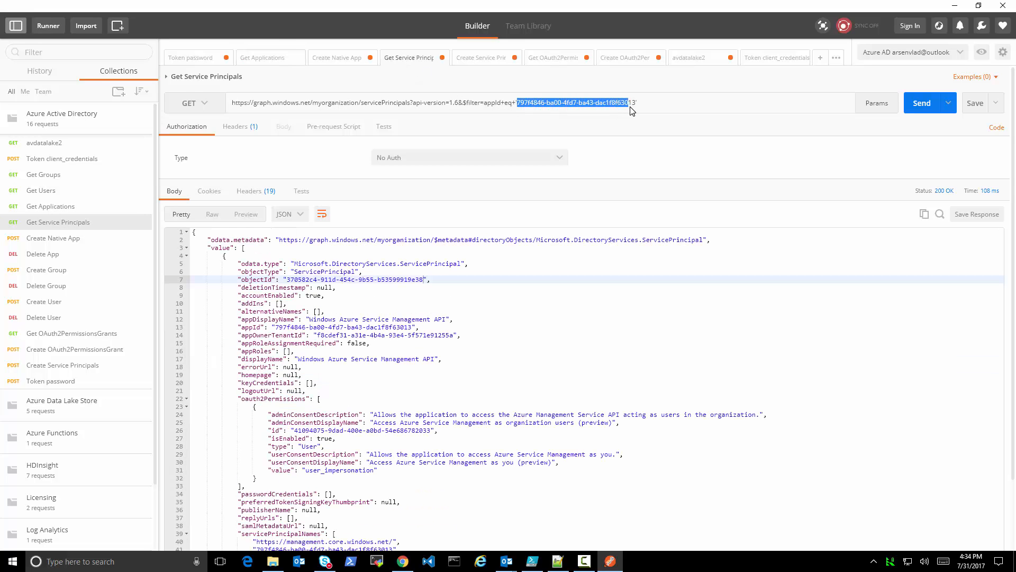
text(f152f107-1eda-450c-b664-9f9f9cbb750a)
click(921, 103)
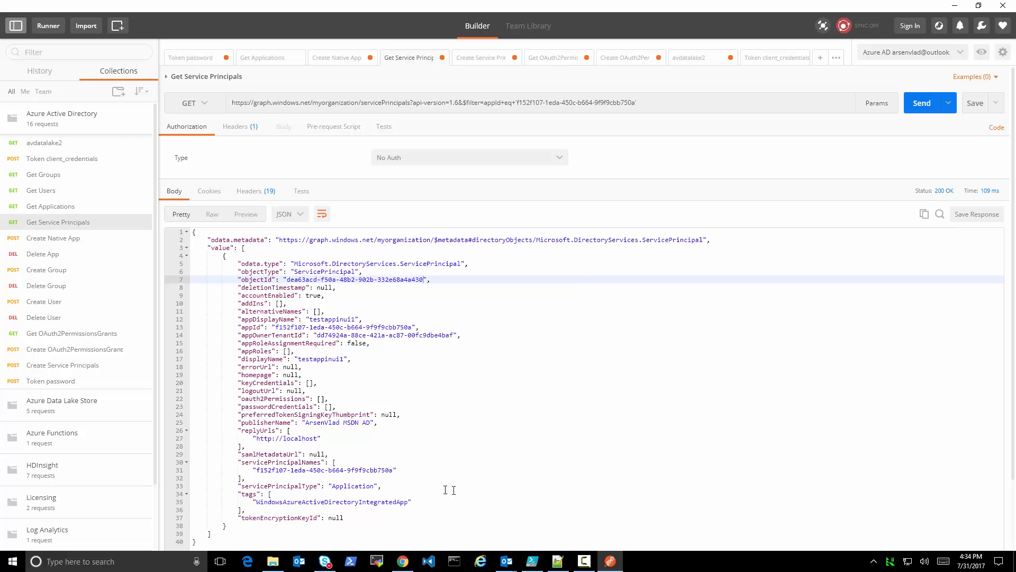
Copy the objectId of the testappinui1 service principal and query the OAuth2 permission grants with it as the clientId filter
click(555, 58)
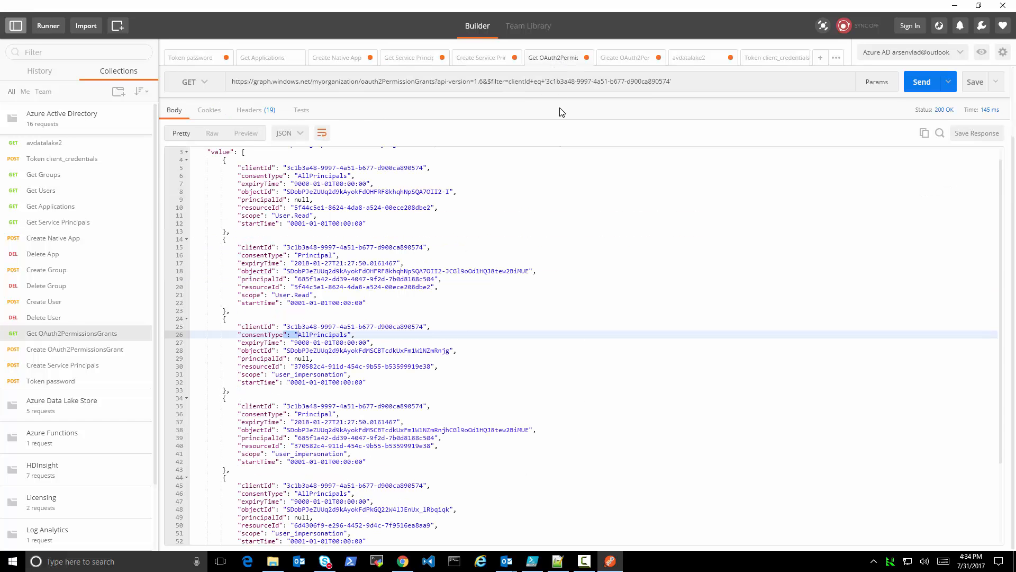
click(403, 58)
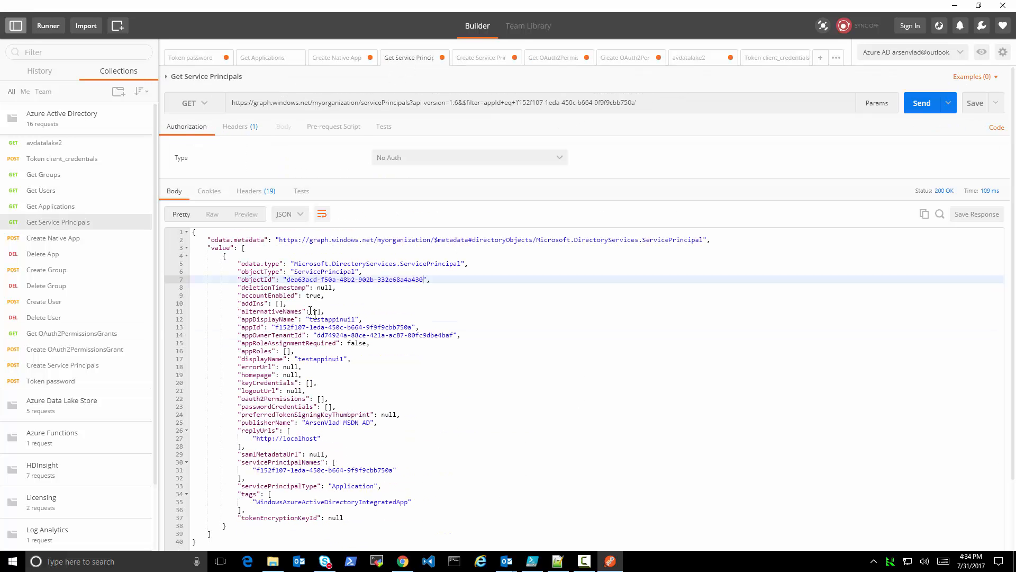
click(289, 287)
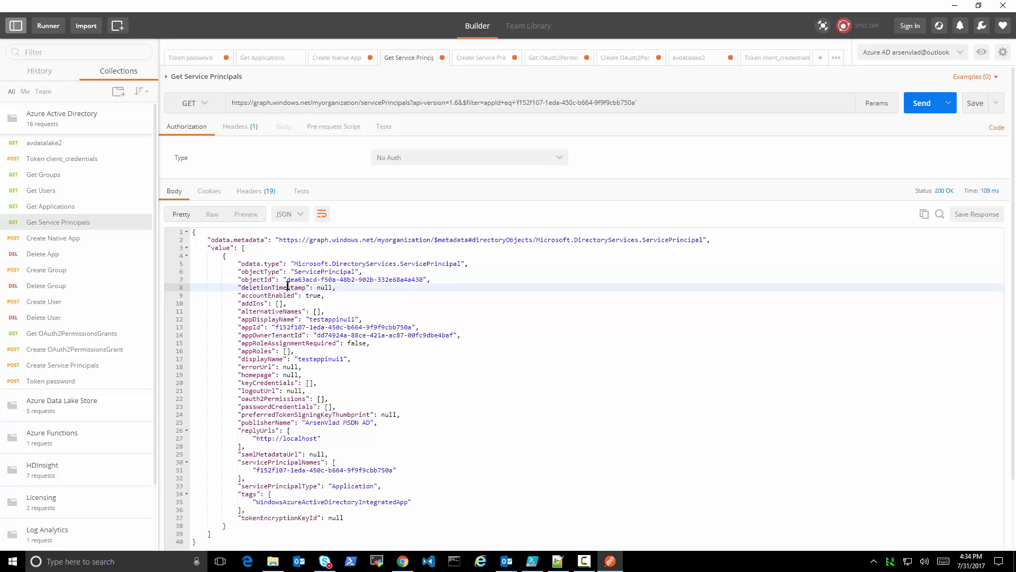
drag(286, 280, 424, 280)
key(ctrl+c)
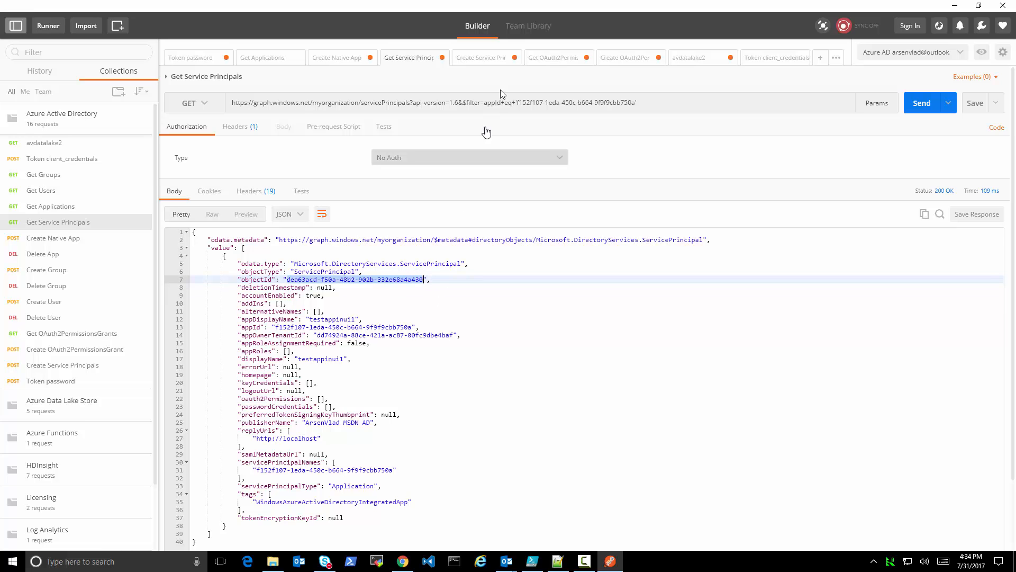
click(554, 60)
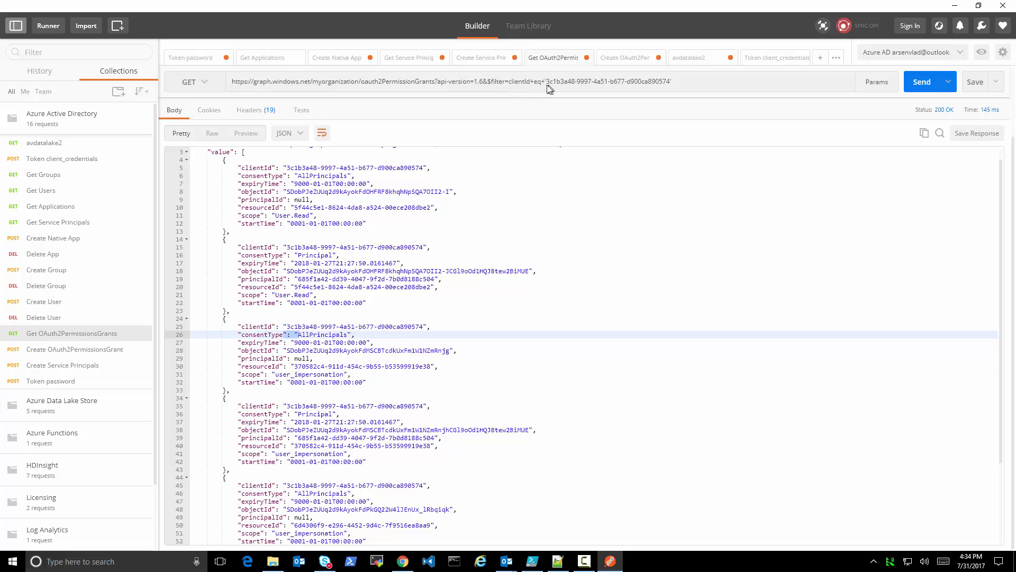
drag(547, 83, 669, 85)
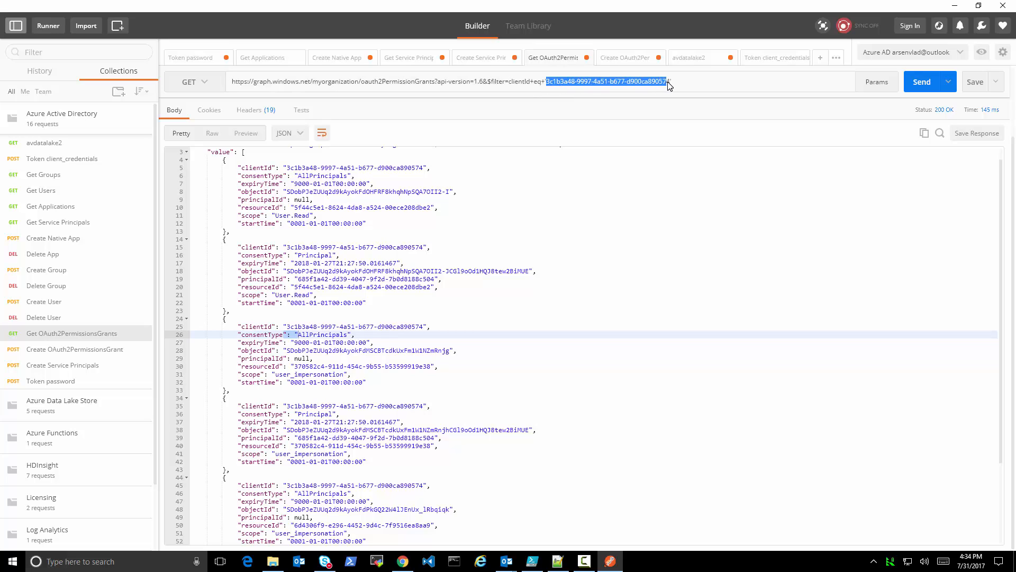
key(ctrl+v)
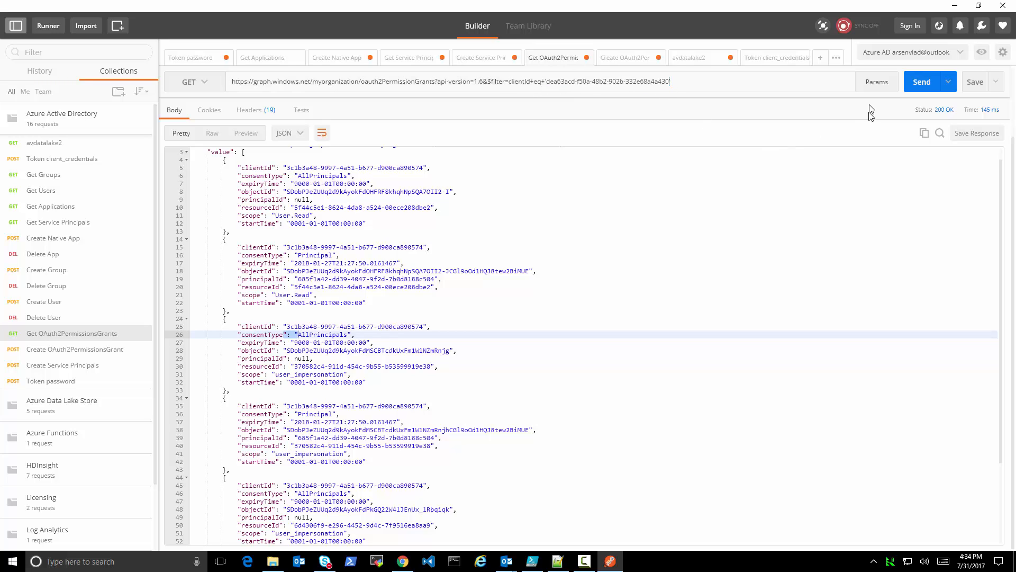
click(922, 84)
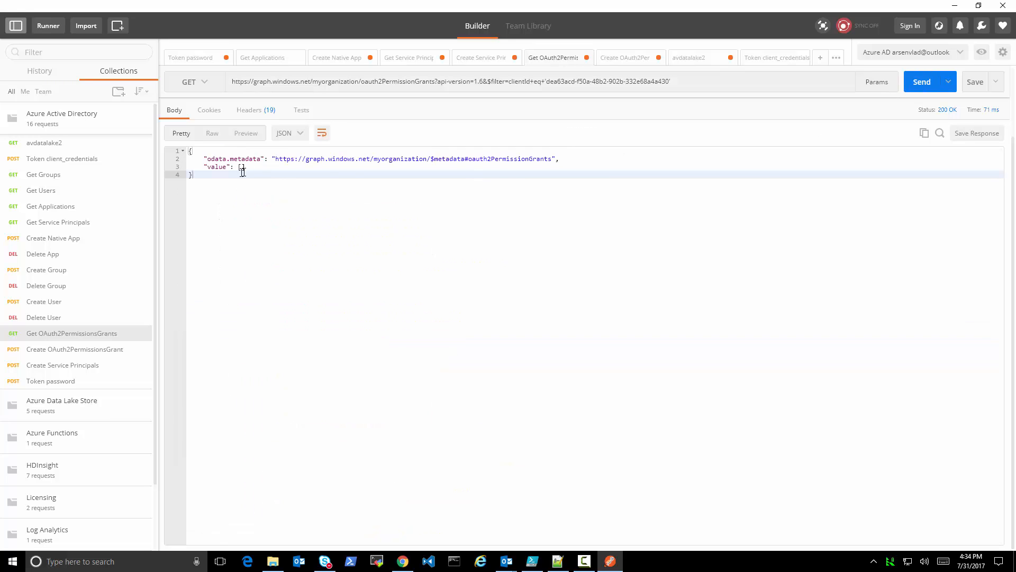
Switch to the Azure portal in Chrome and grant testappinui1's required permissions for all accounts in the directory
click(403, 561)
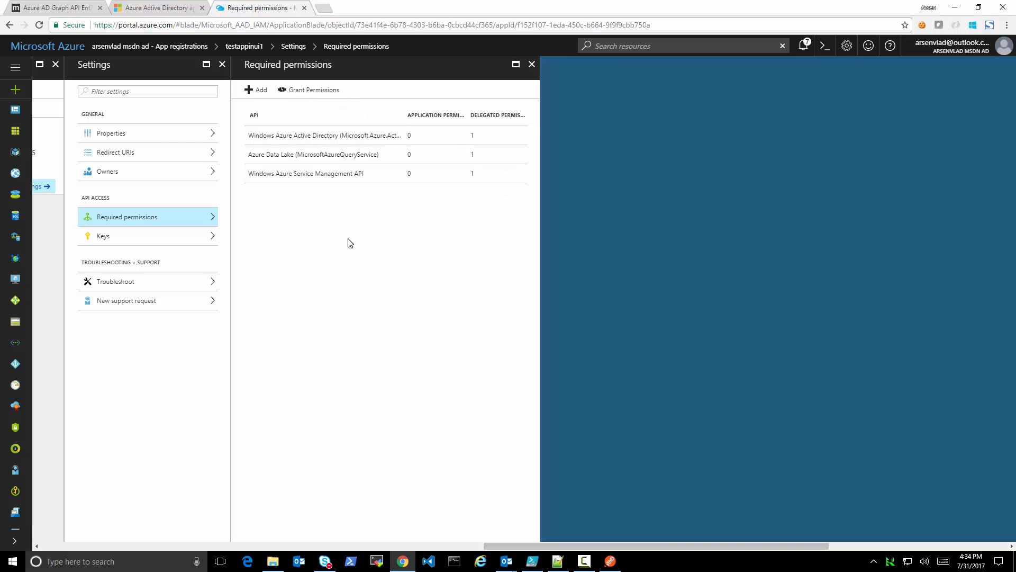
click(300, 91)
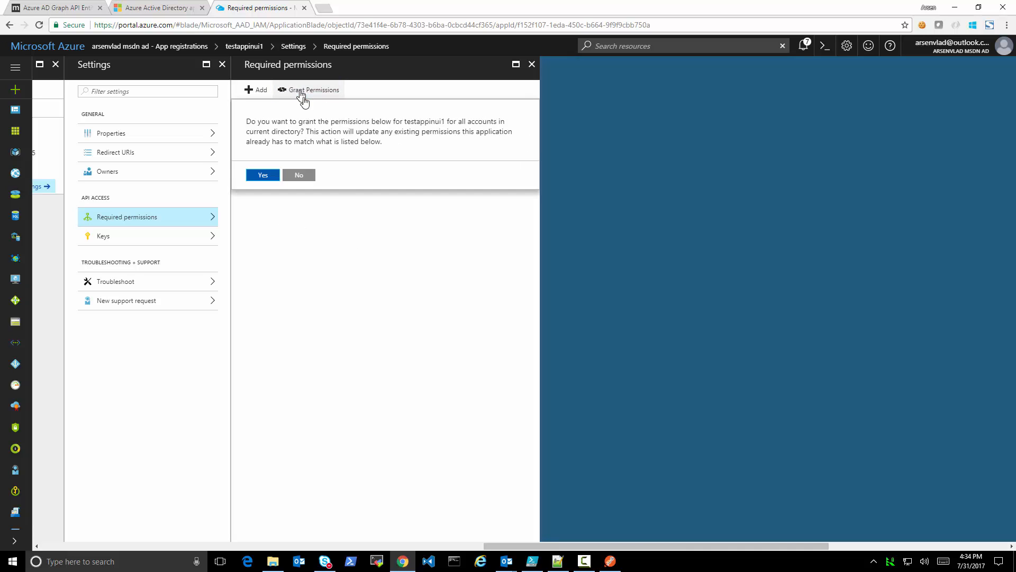
click(260, 175)
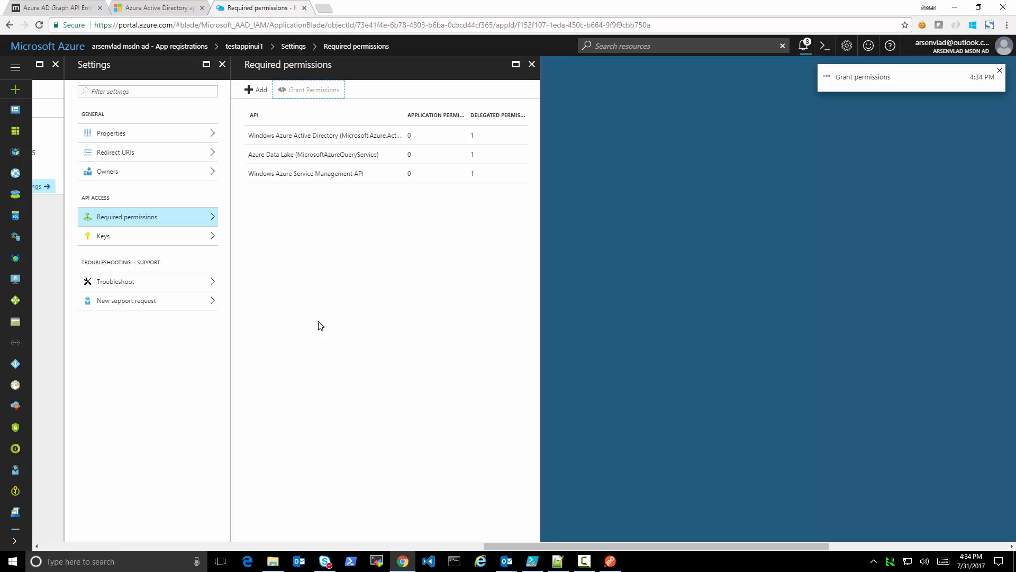
click(999, 72)
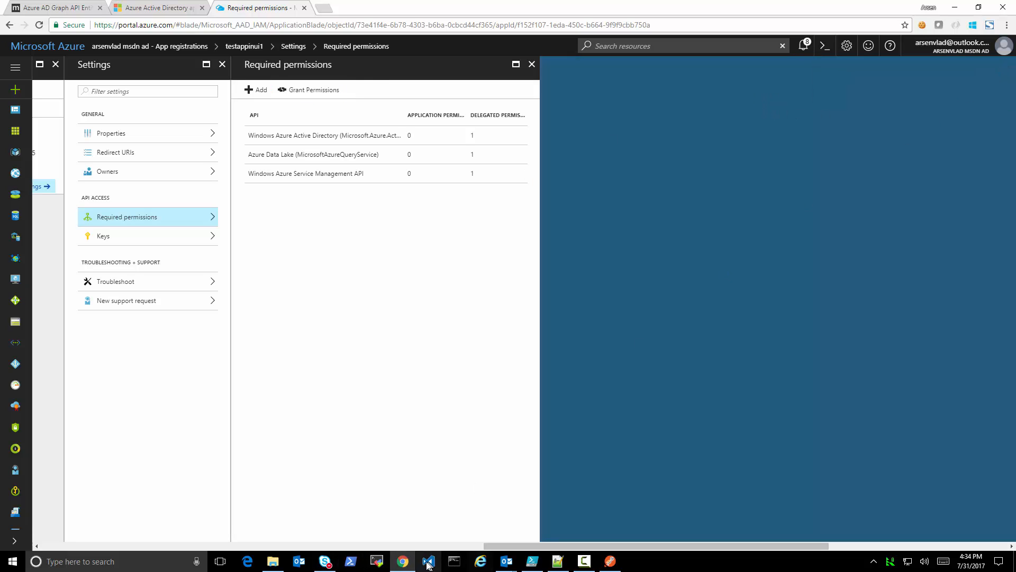
Return to Postman, rerun the OAuth2 permission grants query for testappinui1 and inspect the resourceIds of the first two grants
click(610, 561)
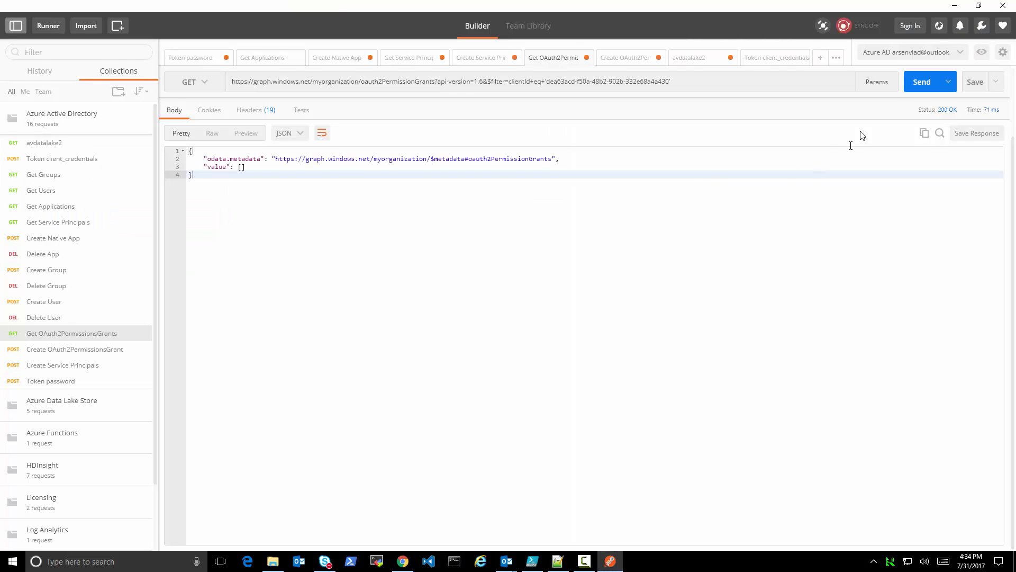
click(921, 83)
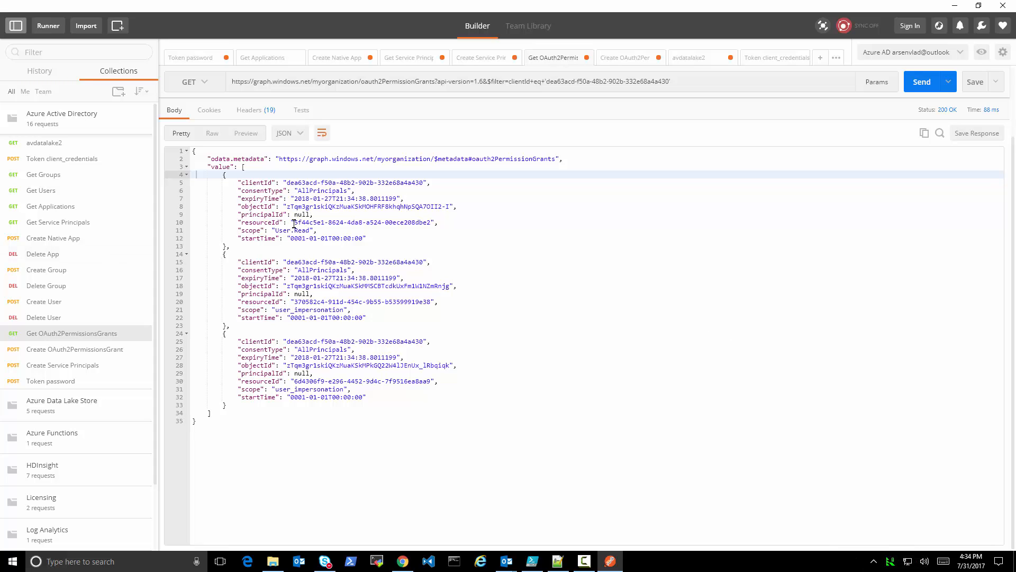
drag(294, 224, 430, 222)
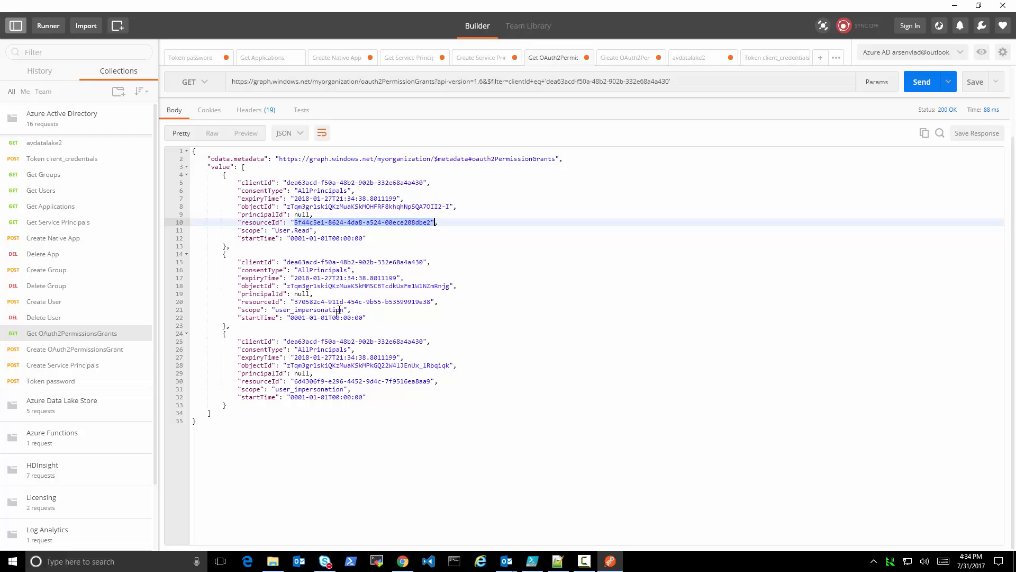
drag(295, 302, 429, 301)
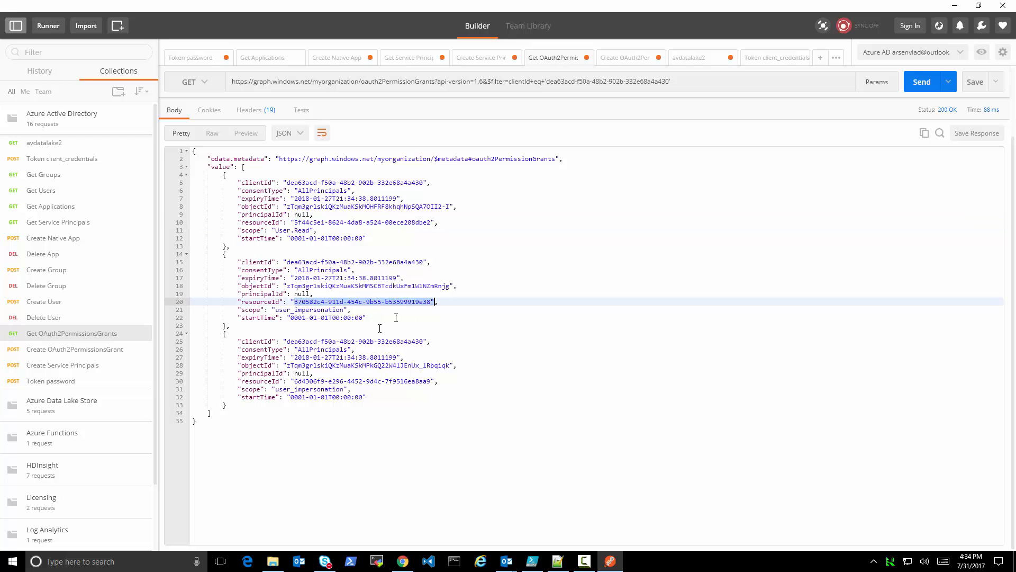
Switch to Notepad++ to compare the resourceId in the AD grant block, then return to Postman
click(558, 561)
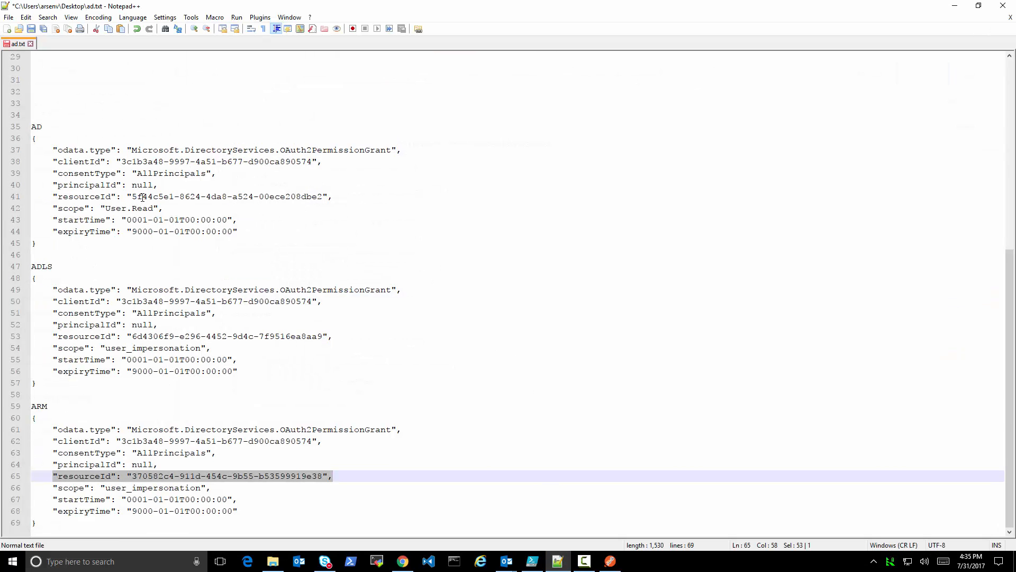
drag(55, 197, 354, 192)
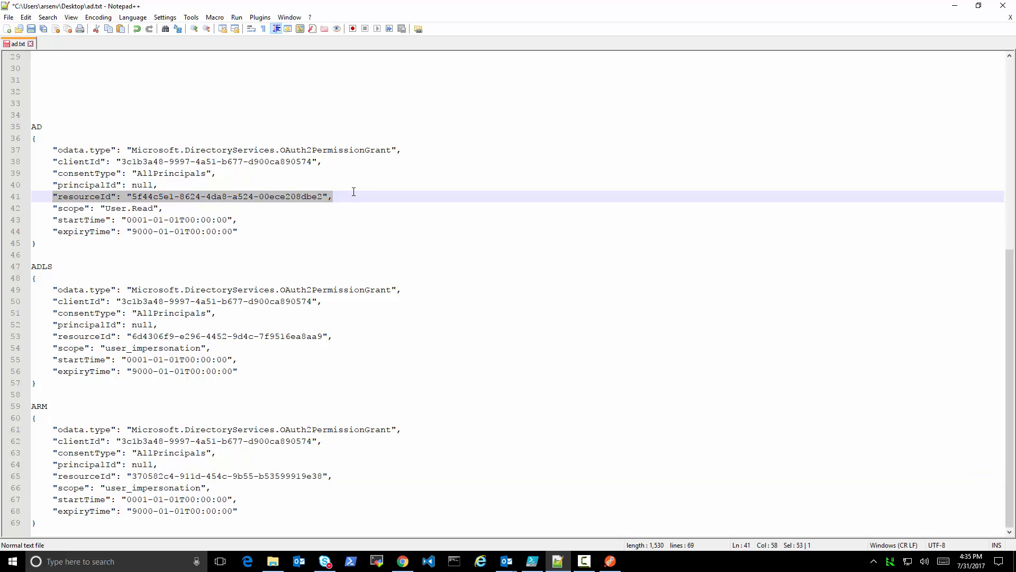
click(955, 5)
Review the required resource access in the Create Native App body and recheck the service principal and application responses for testappinui1
click(333, 61)
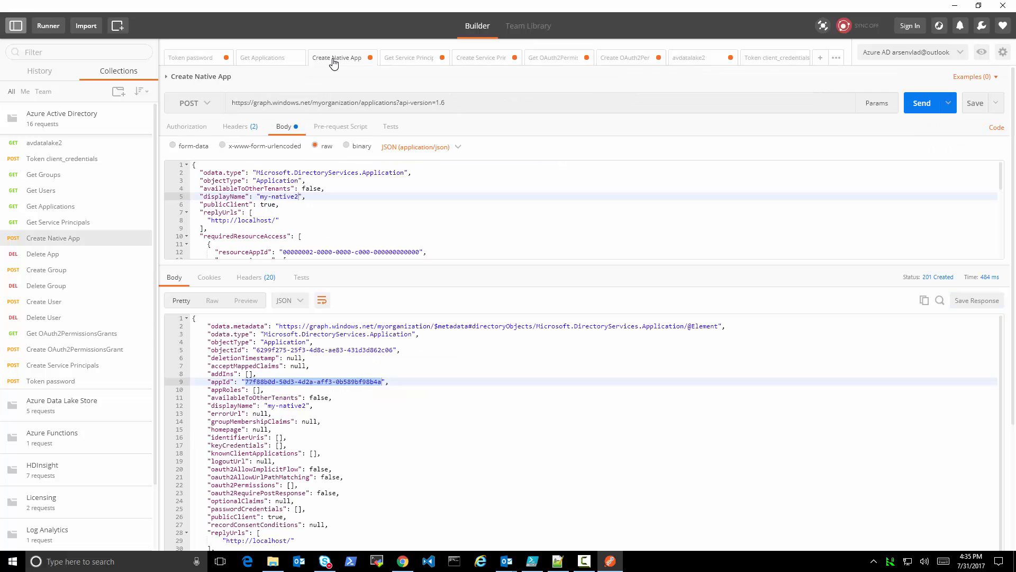
click(284, 252)
drag(301, 253, 464, 448)
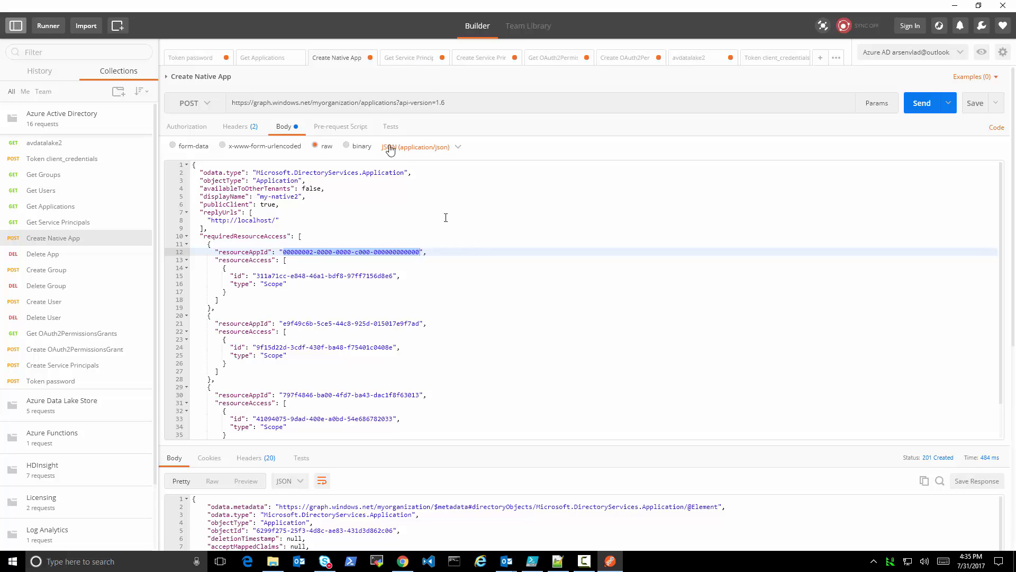
click(414, 62)
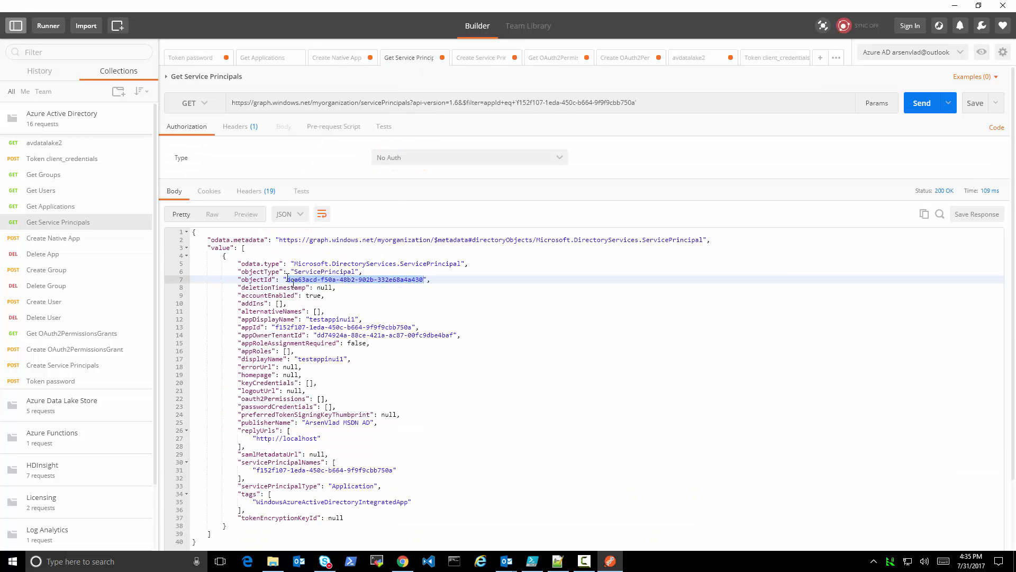
click(269, 58)
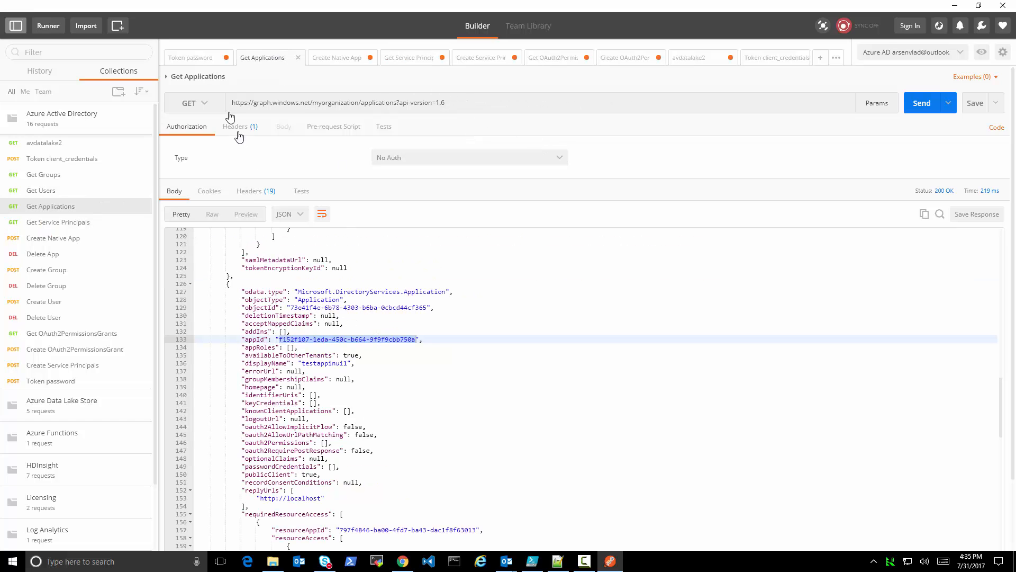
click(338, 59)
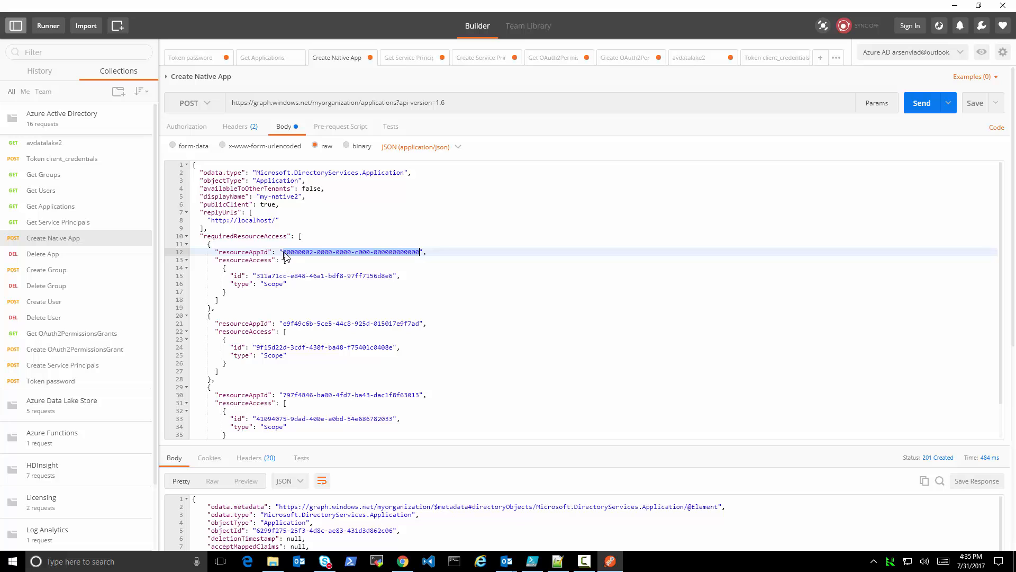
drag(284, 253, 421, 251)
key(ctrl+c)
click(411, 58)
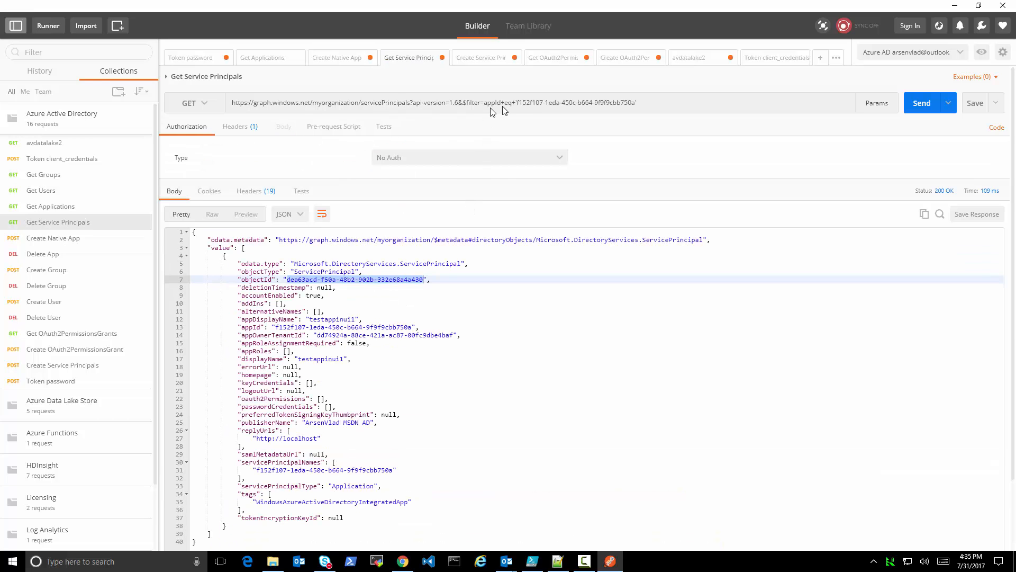
drag(520, 105, 635, 109)
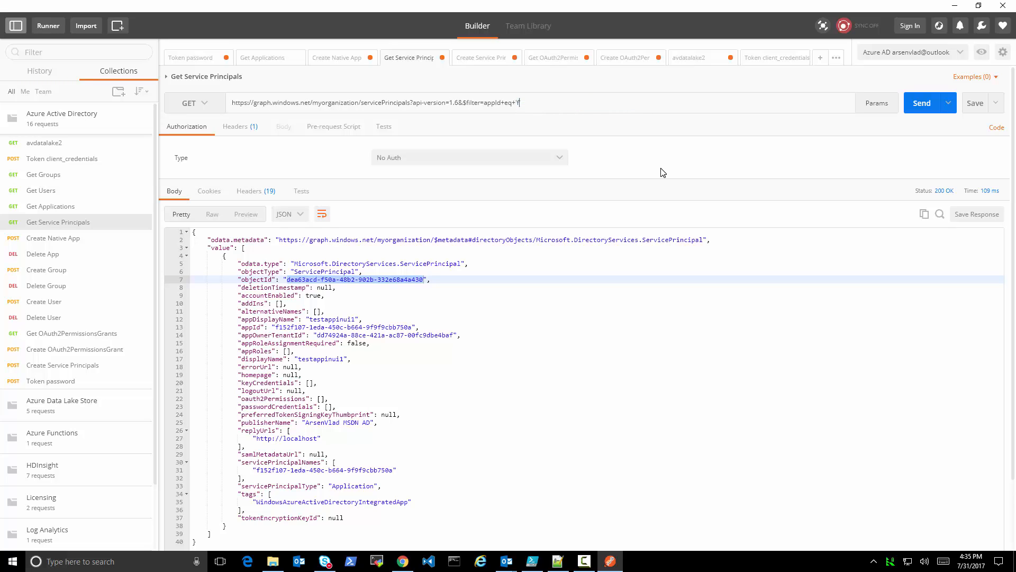
key(ctrl+v)
click(908, 103)
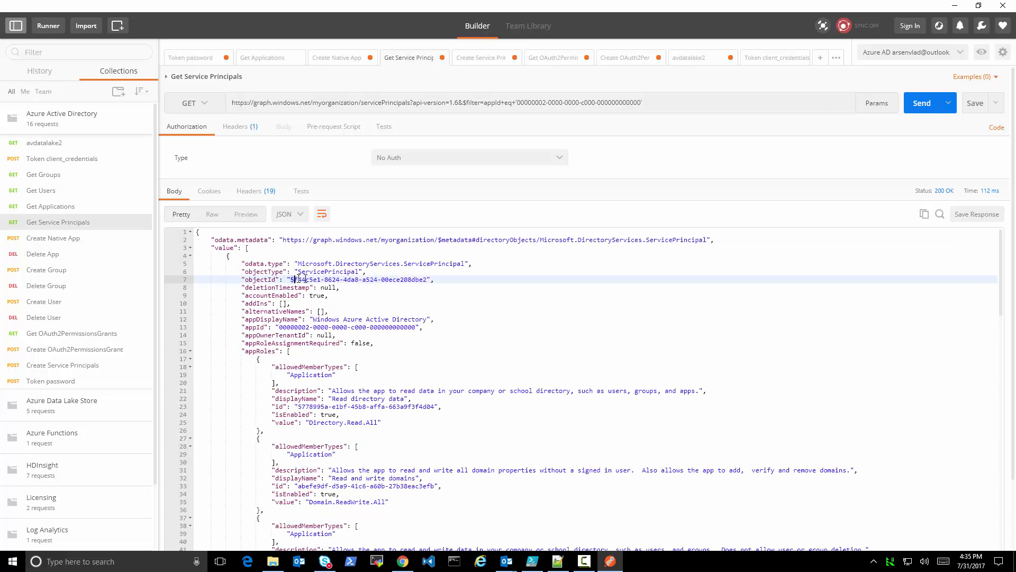
drag(302, 280, 427, 279)
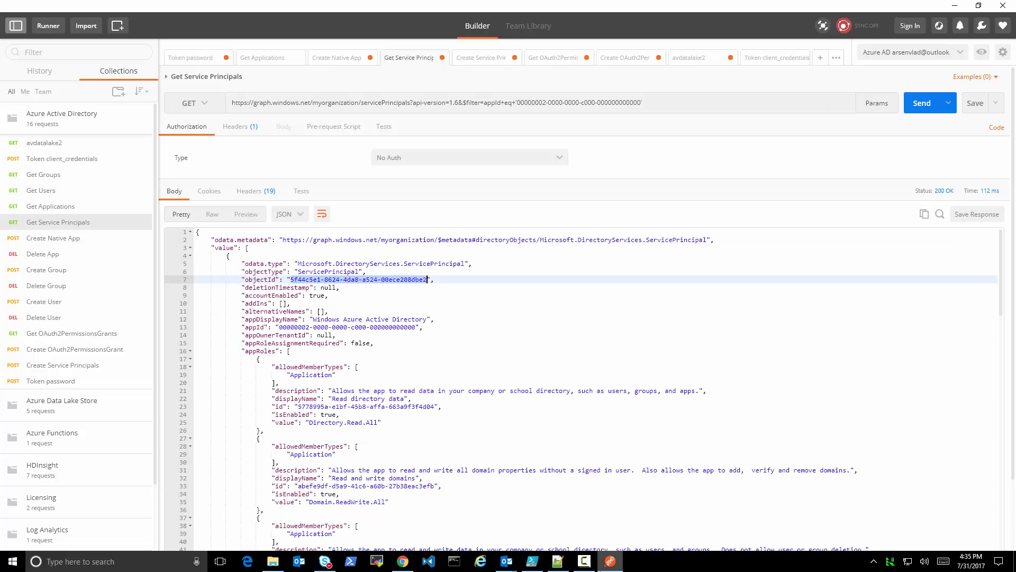
Switch to Notepad++ to compare the resourceIds in the AD and ADLS grant blocks, then return to Postman
click(558, 561)
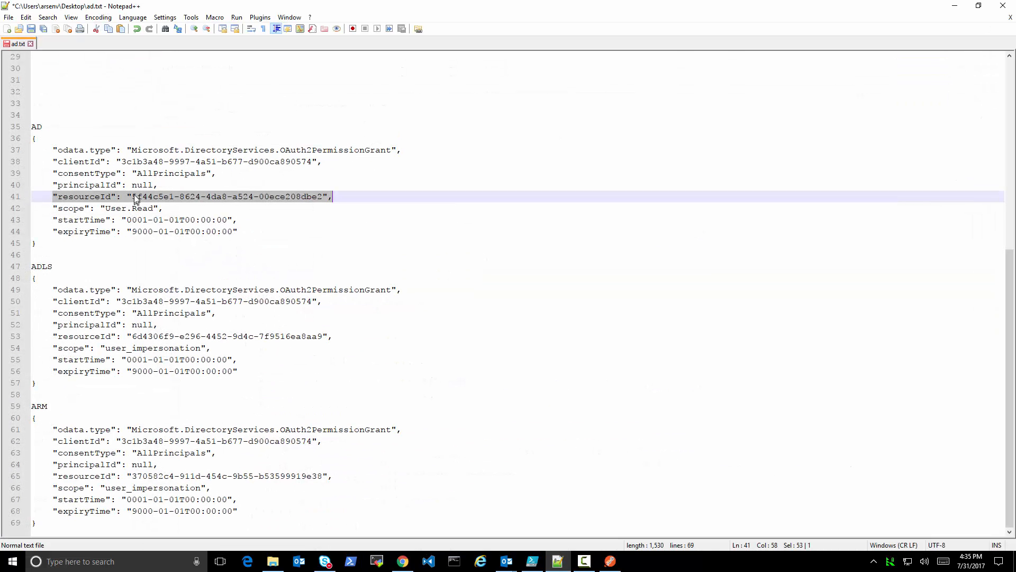
drag(133, 197, 328, 193)
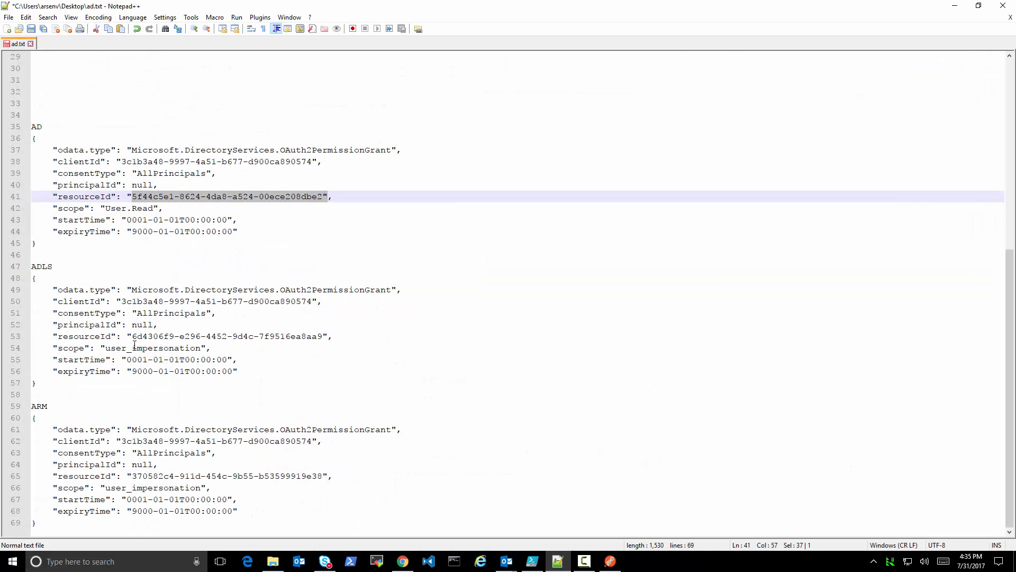
drag(142, 337, 328, 337)
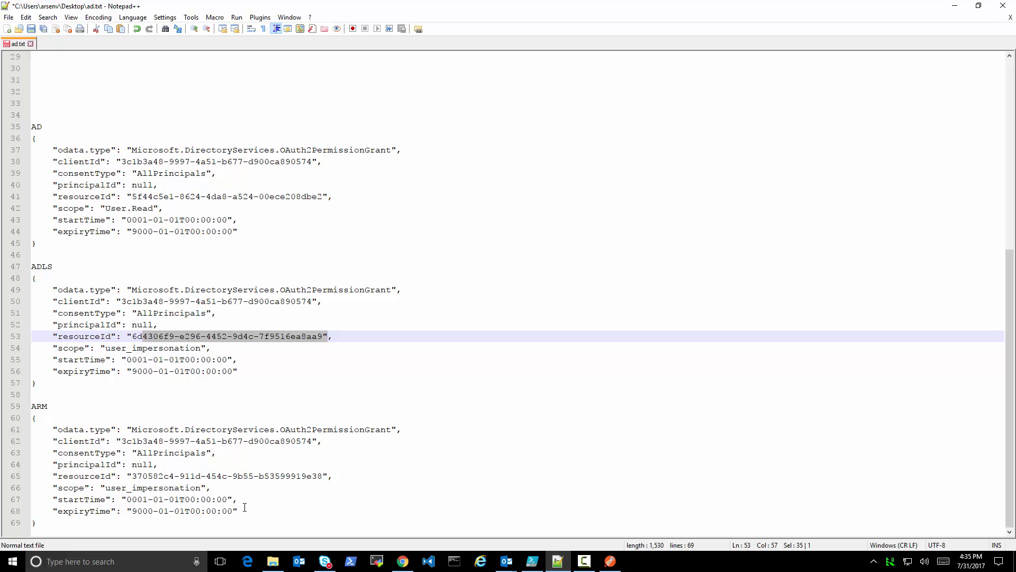
scroll(349, 406, up, 4)
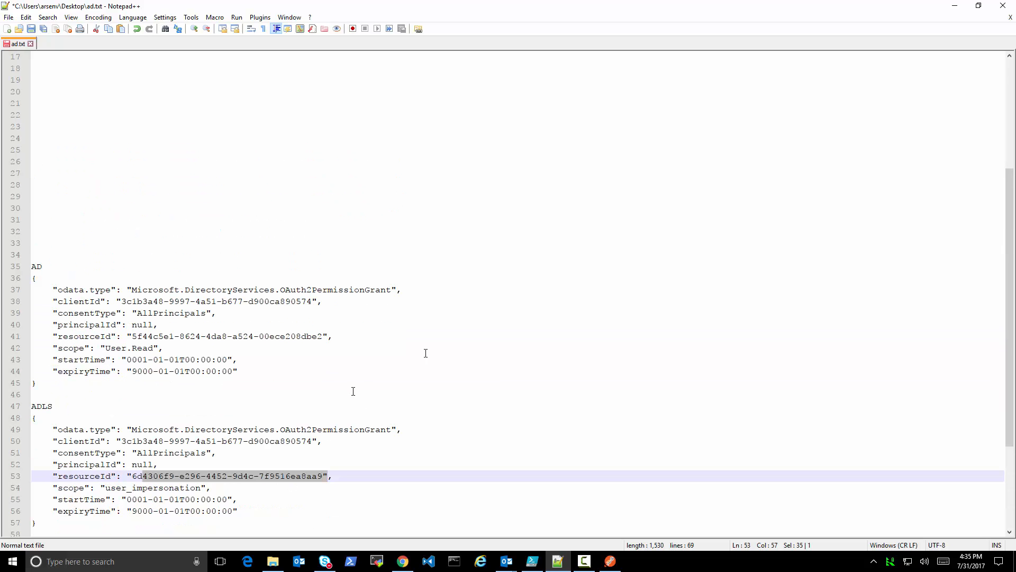
click(954, 5)
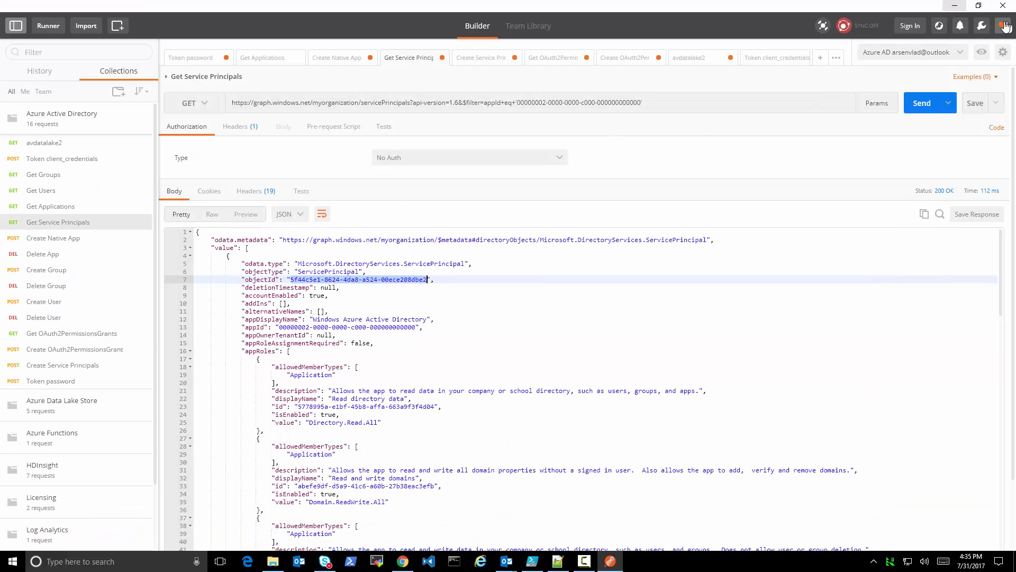
Switch to the Azure portal in Chrome, leave testappinui1's settings and delete the my-native2 app registration
click(952, 8)
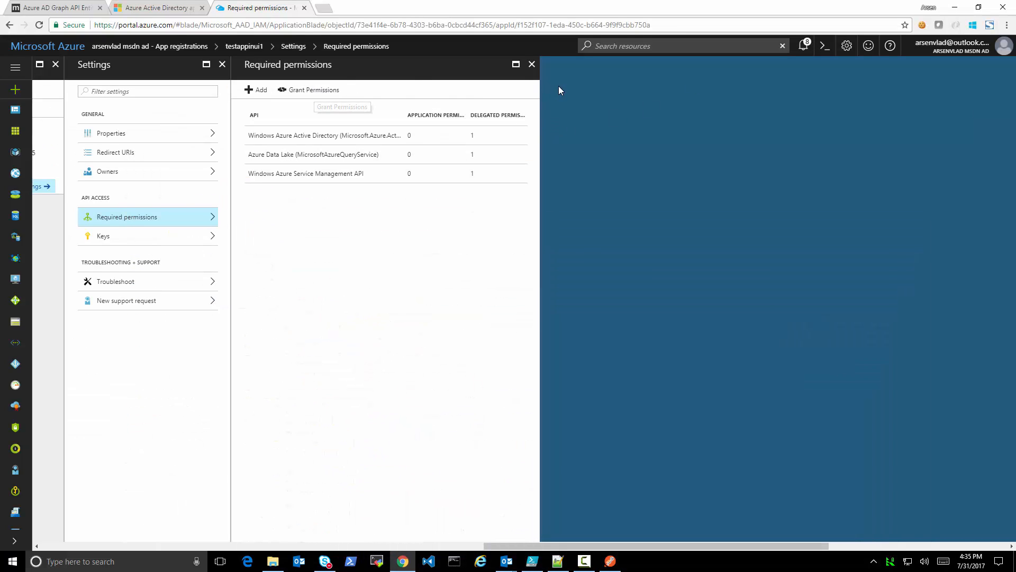
click(531, 64)
click(222, 65)
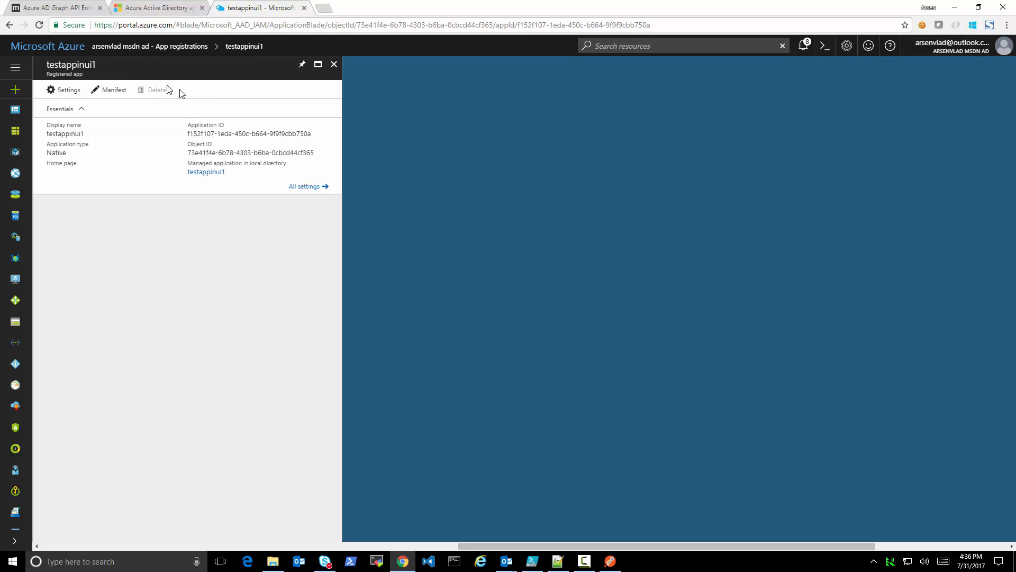
click(334, 64)
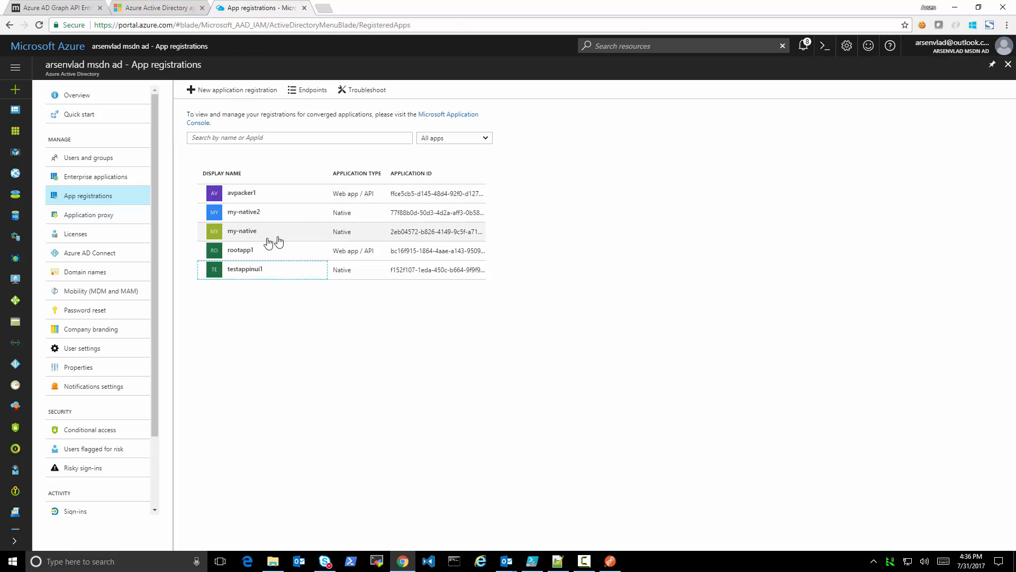
click(260, 214)
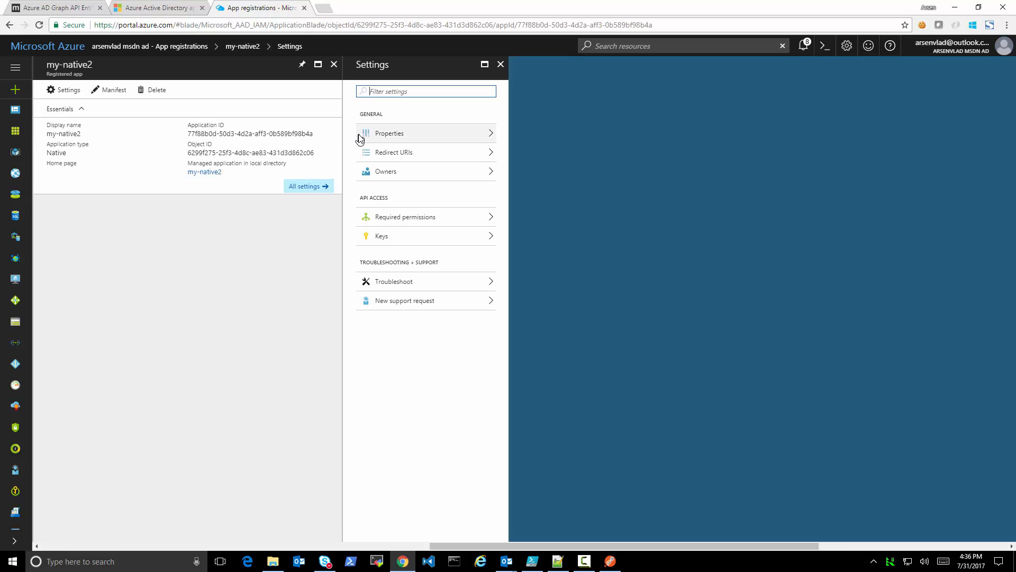
click(159, 91)
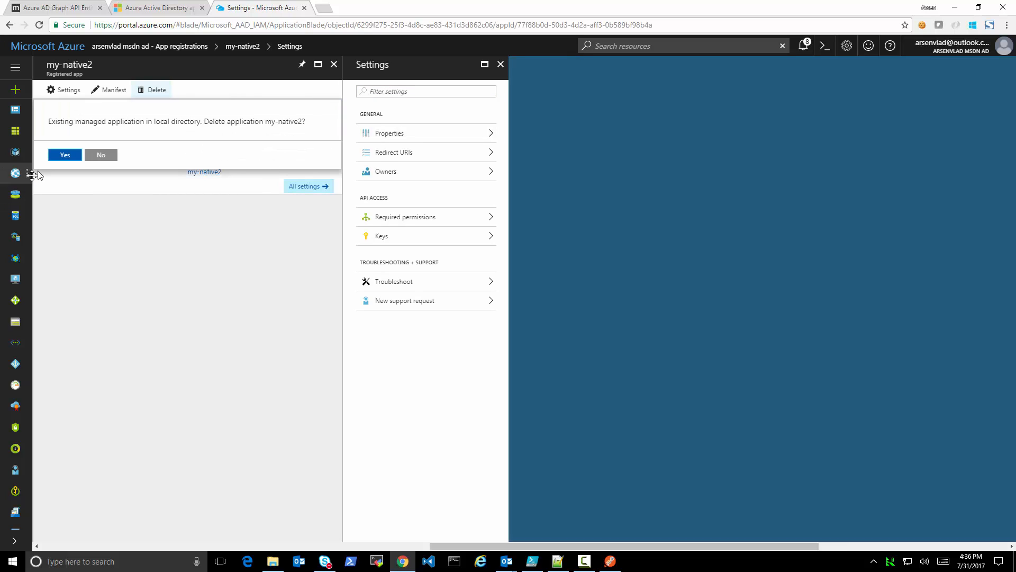
click(66, 155)
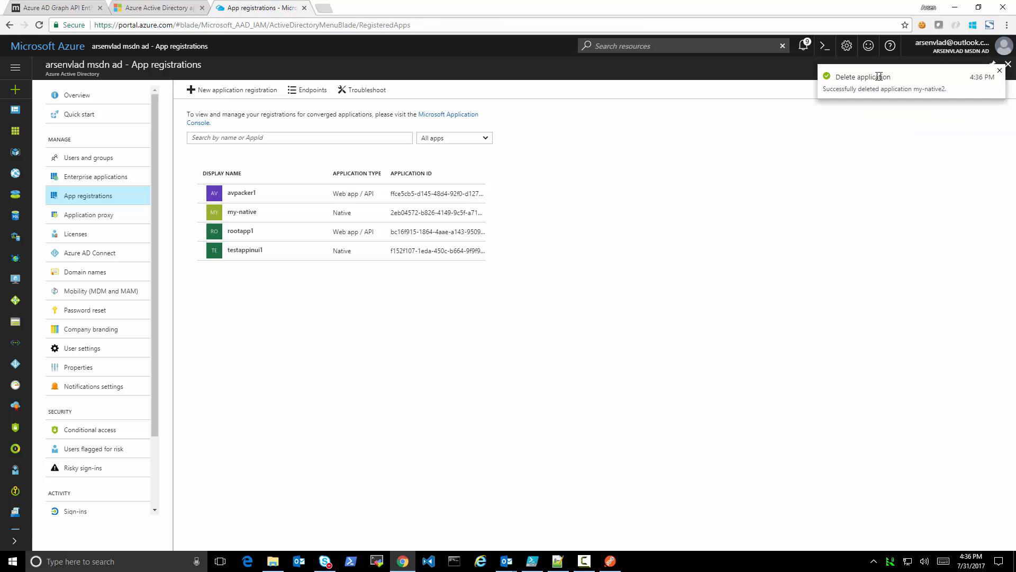
Delete the my-native app registration
click(243, 211)
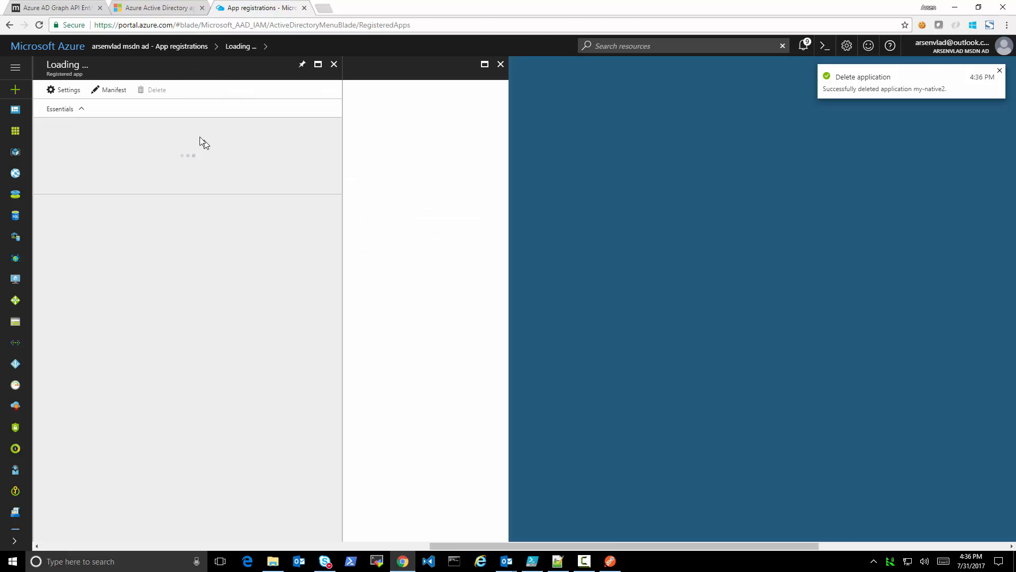
click(158, 90)
click(65, 155)
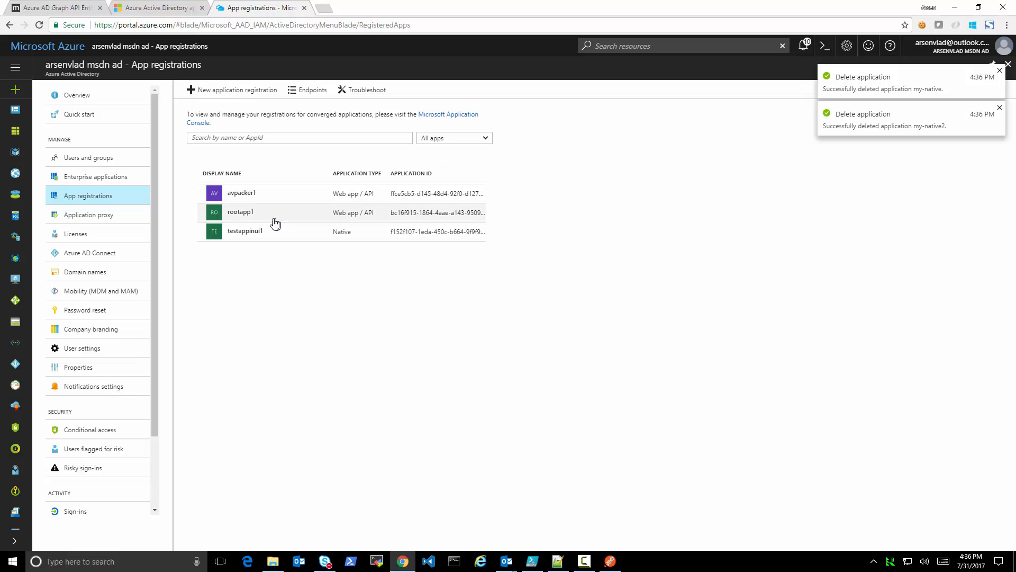
click(249, 213)
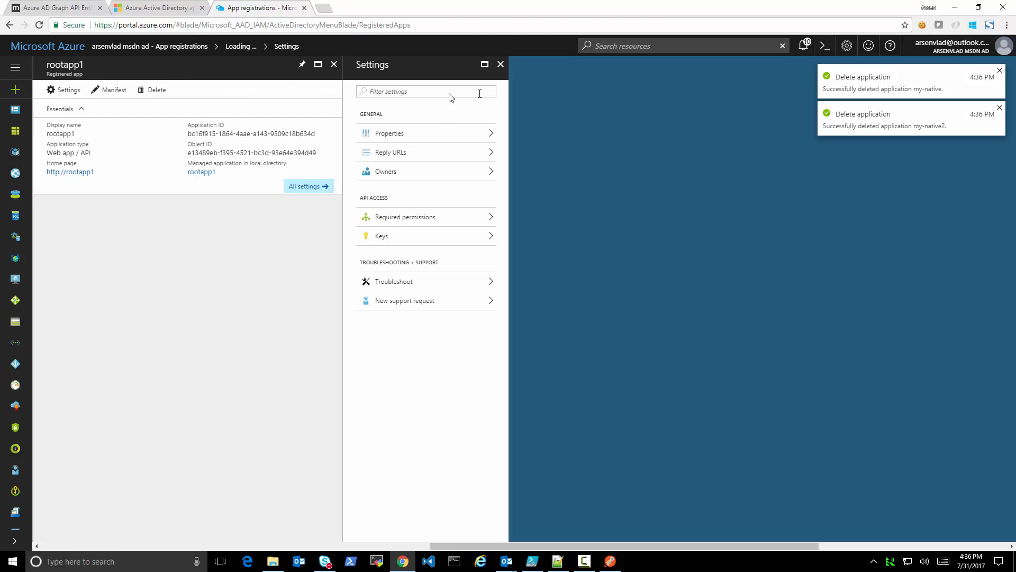
click(501, 64)
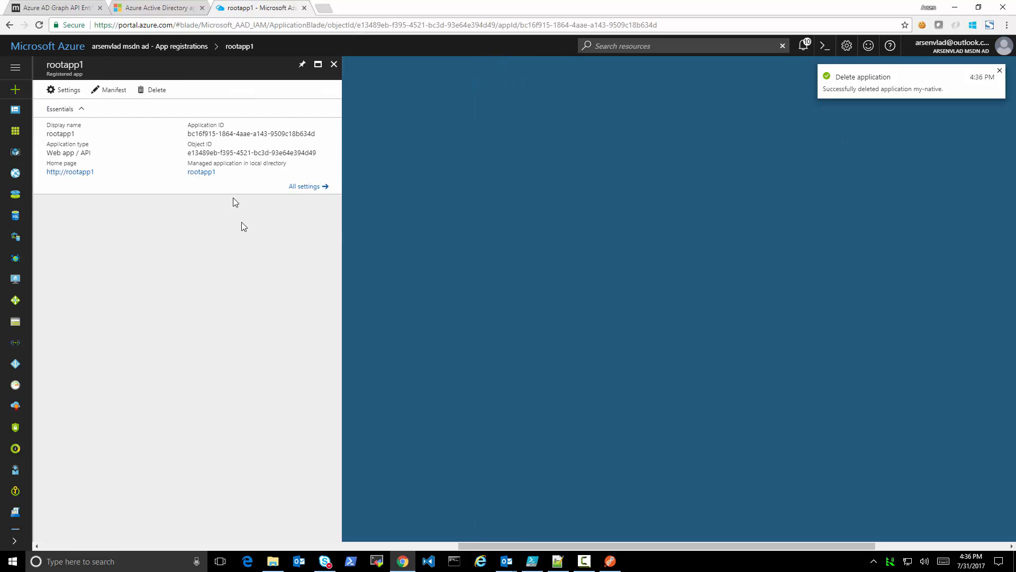
click(334, 64)
Open the testappinui1 registration and copy its Object ID
click(230, 238)
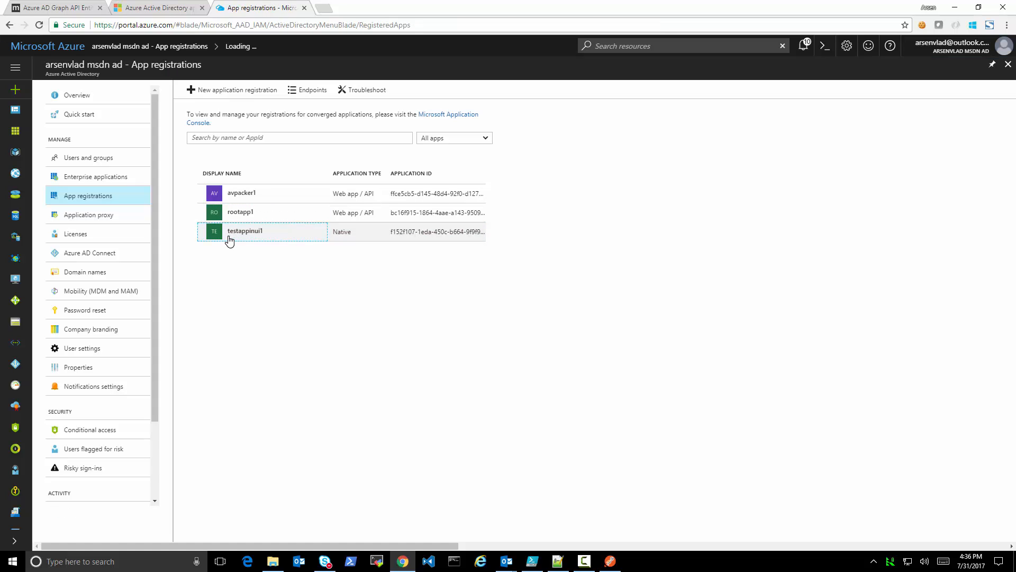
drag(186, 127, 301, 141)
click(298, 135)
triple_click(280, 152)
key(ctrl+c)
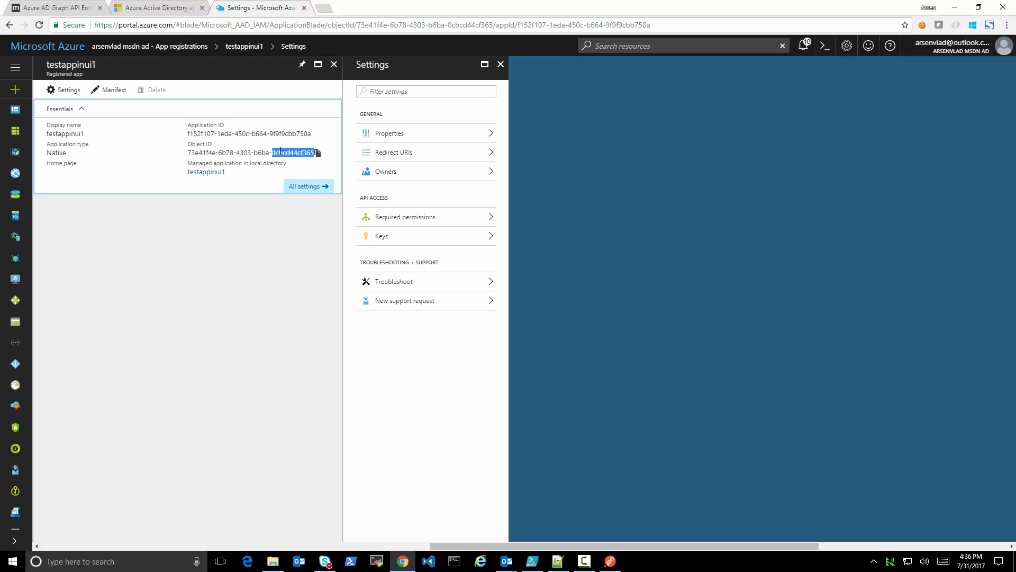
Switch to Postman and send the Delete App request with testappinui1's Object ID in the URL
click(610, 561)
click(55, 257)
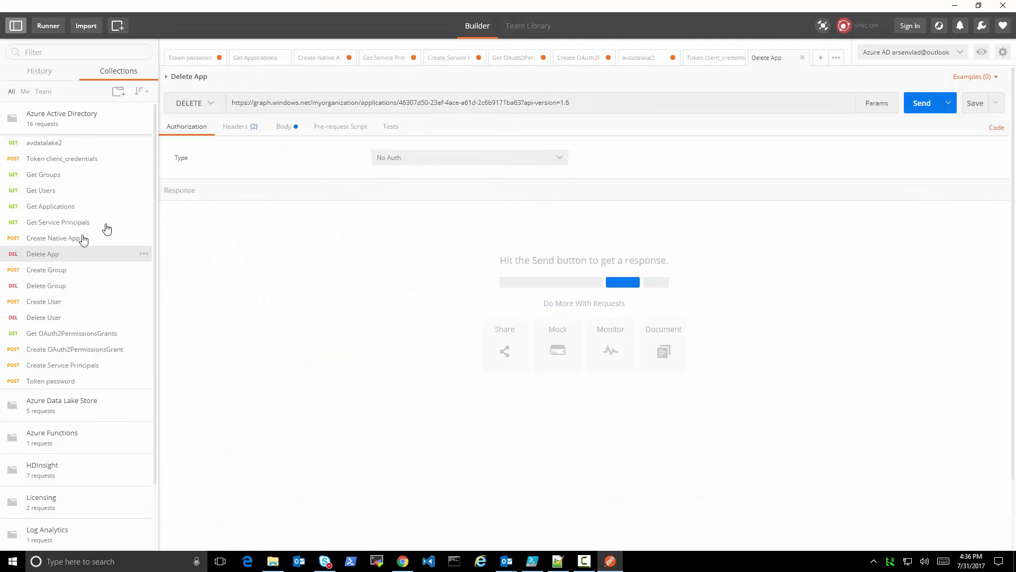
drag(400, 103, 521, 109)
key(ctrl+v)
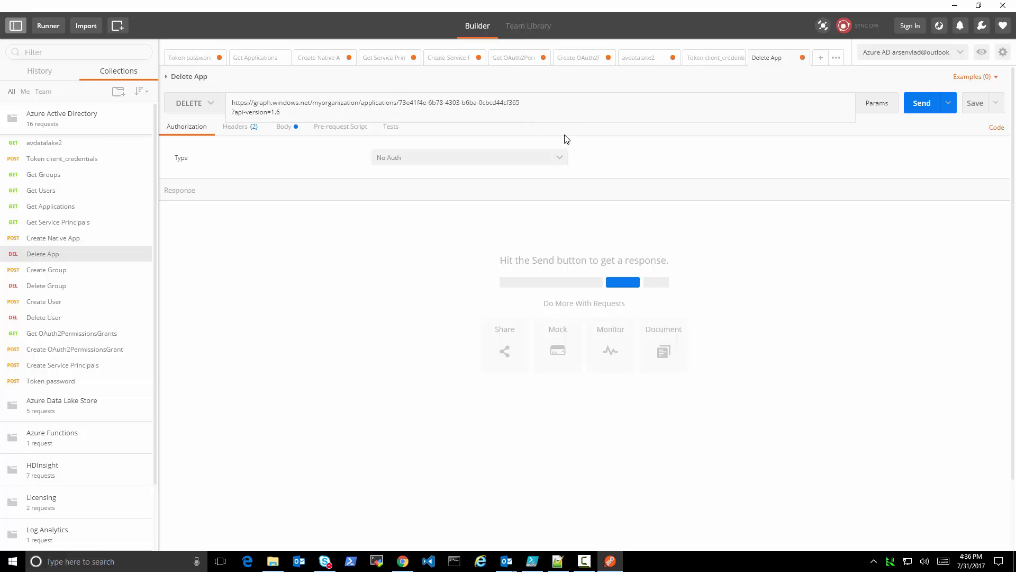
click(567, 139)
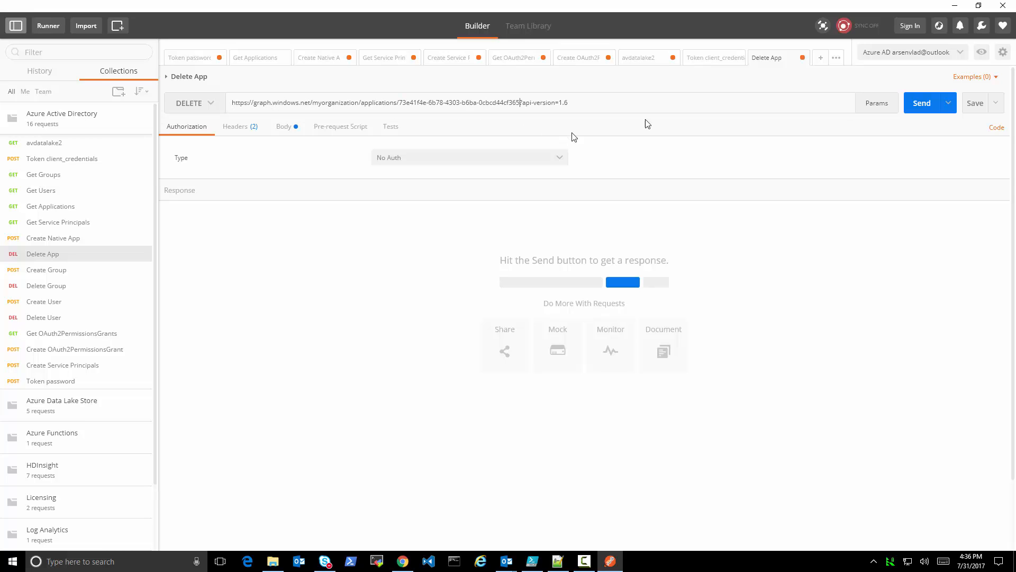
click(926, 111)
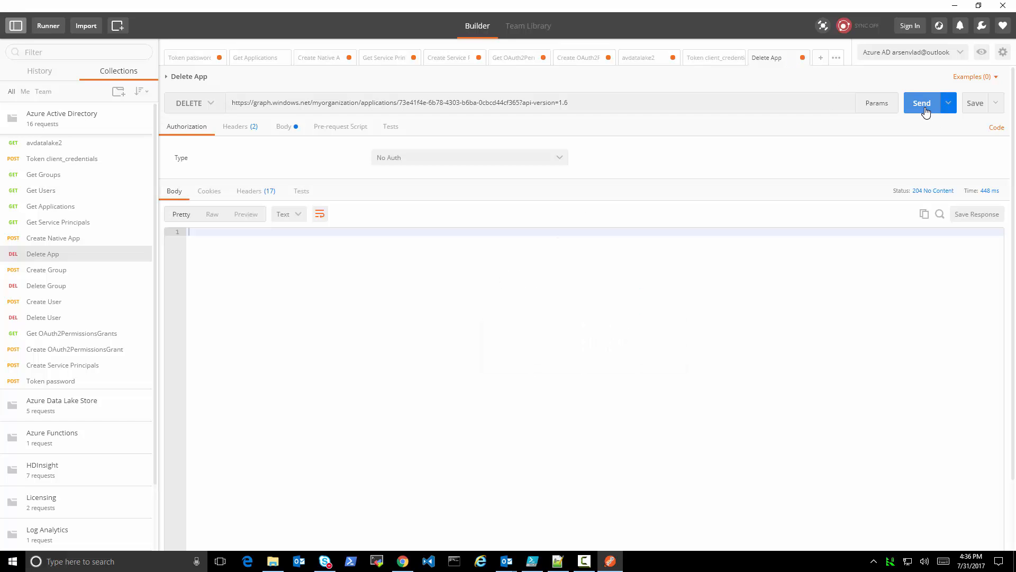
Return to the Azure portal in Chrome, close testappinui1's pages and reload the app registrations list
click(403, 561)
click(501, 64)
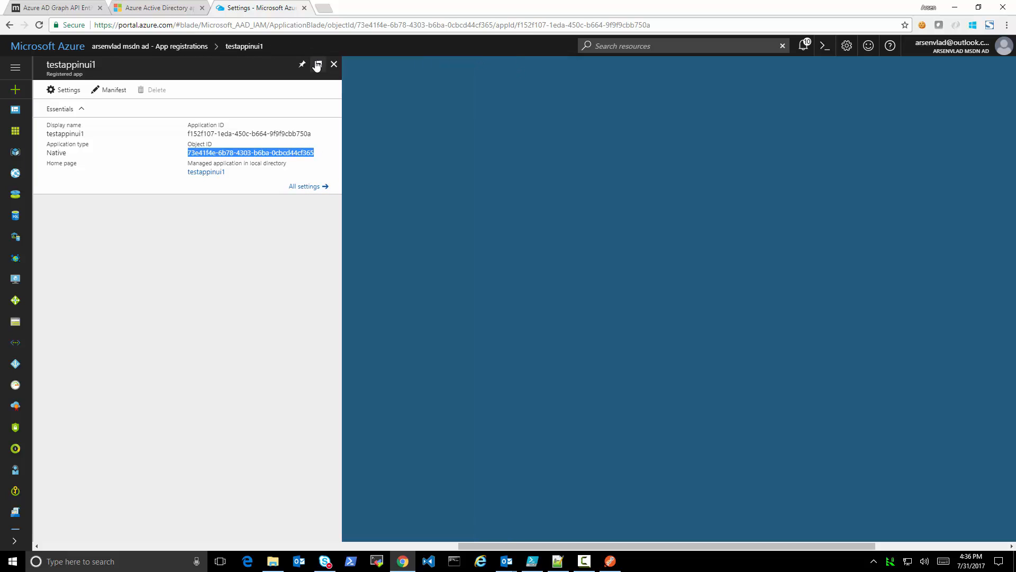
click(334, 65)
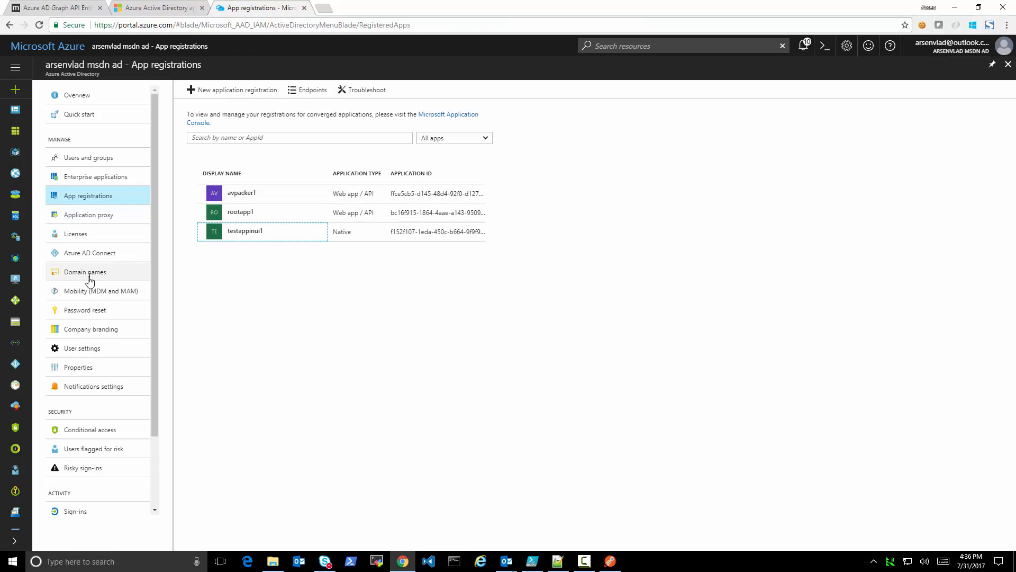
click(85, 215)
click(81, 199)
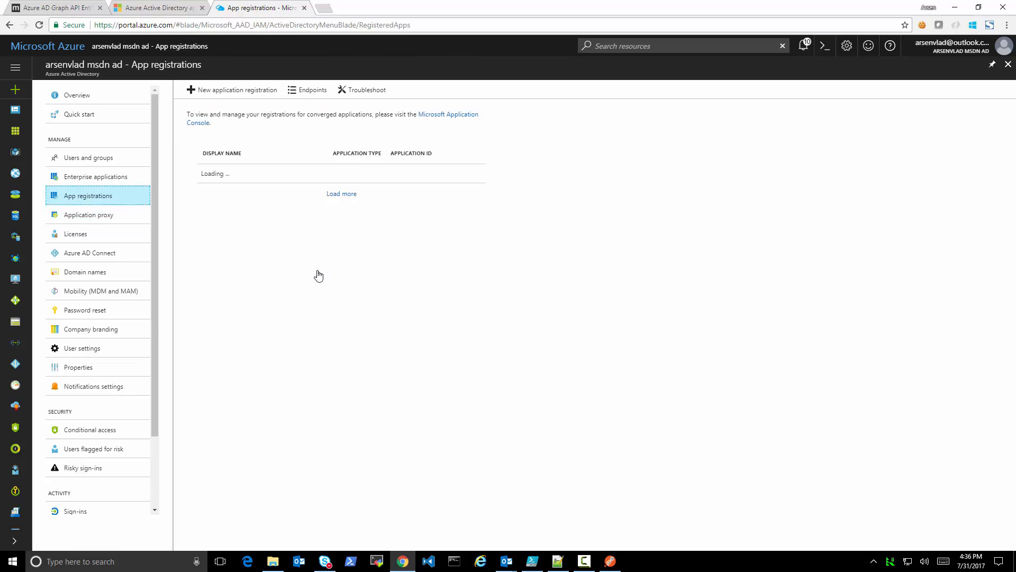
Delete the rootapp1 app registration
click(242, 217)
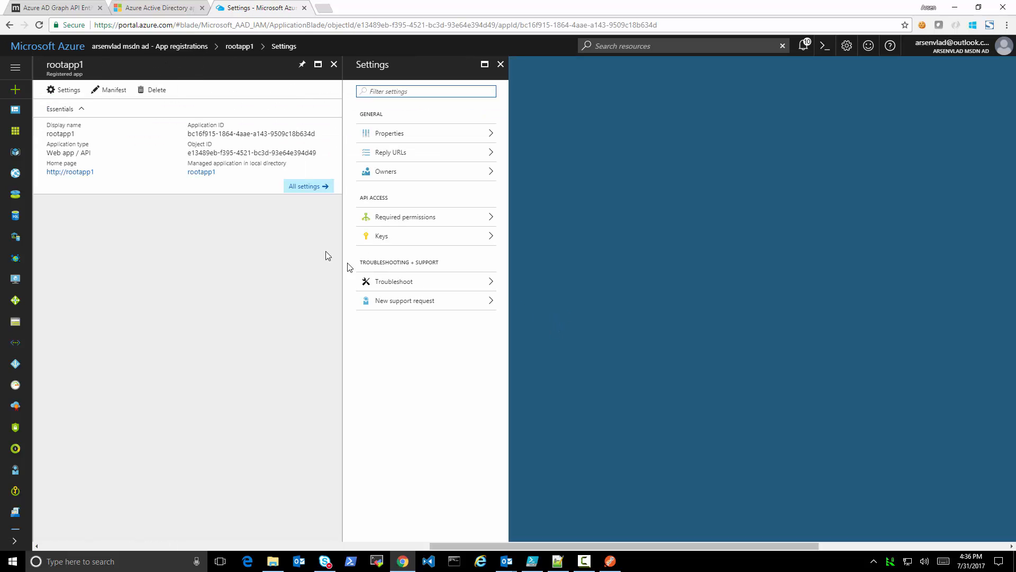
click(153, 90)
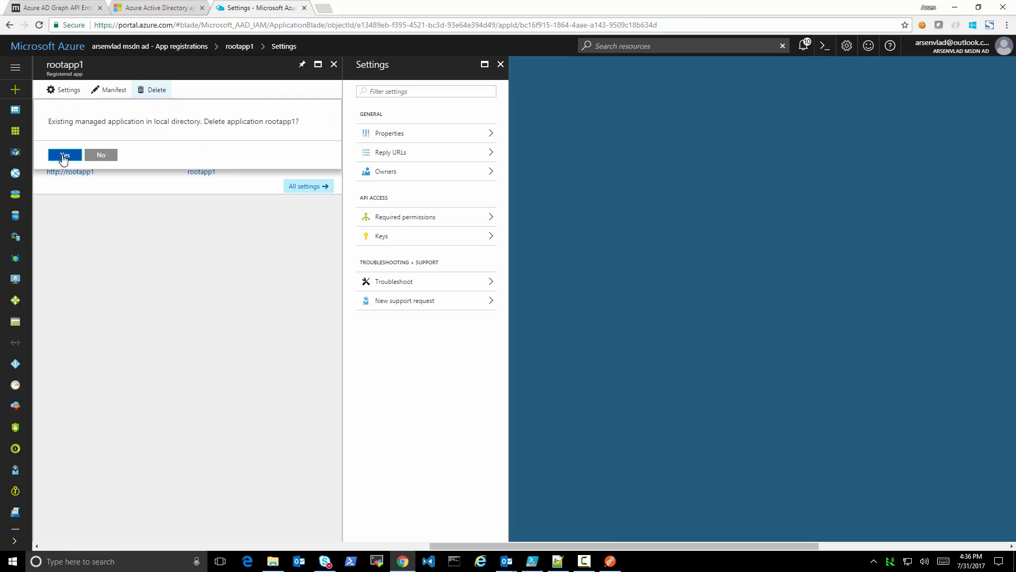
click(64, 156)
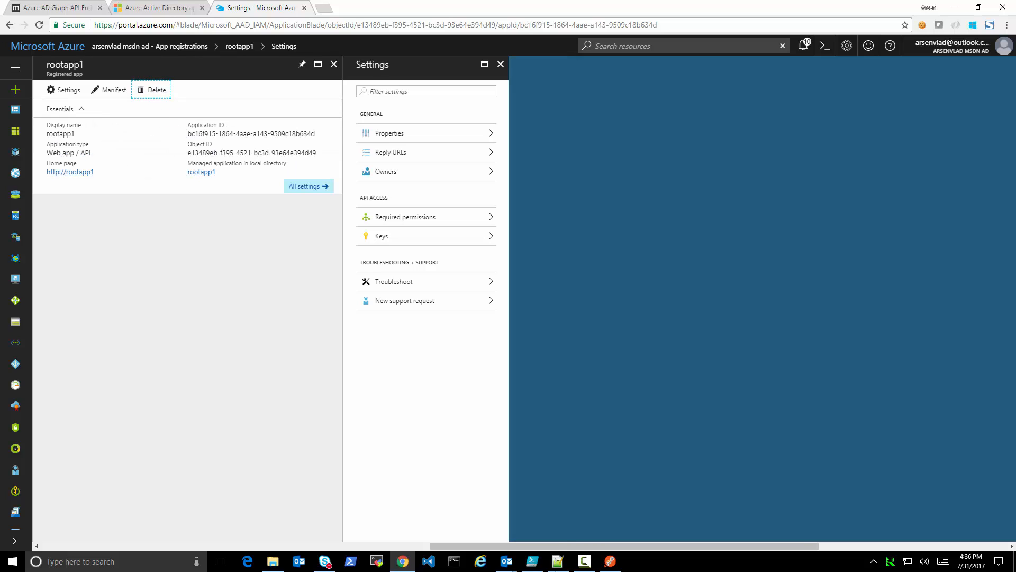
Switch to Postman, run the Get Groups request and review the directory's groups in the response
click(610, 560)
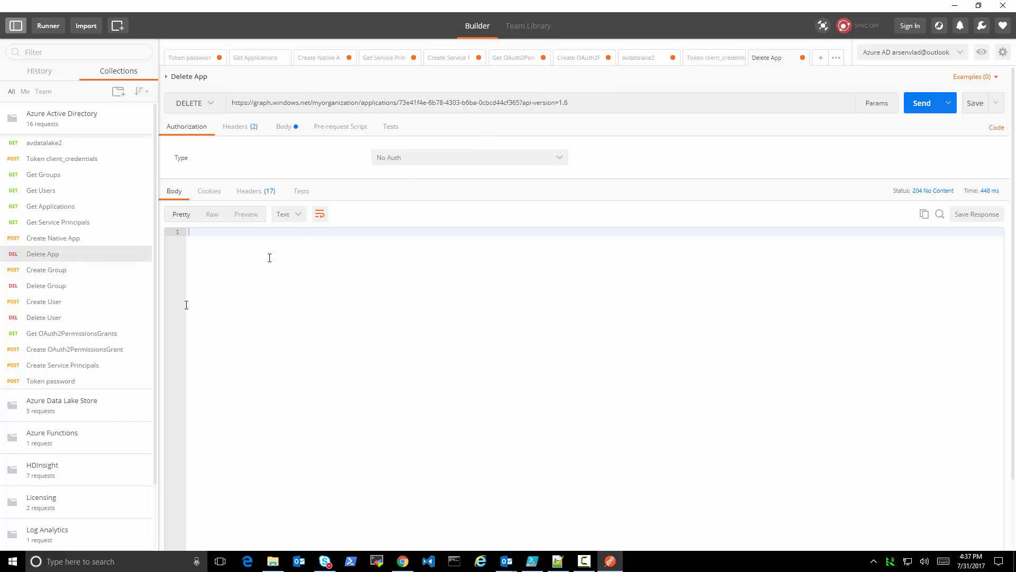
click(49, 175)
click(924, 105)
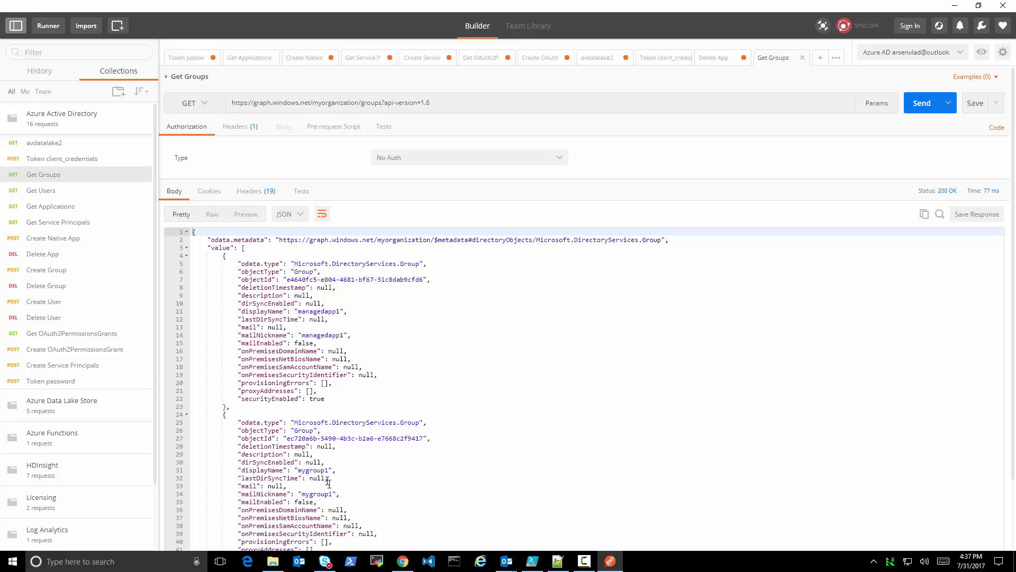
scroll(328, 483, down, 3)
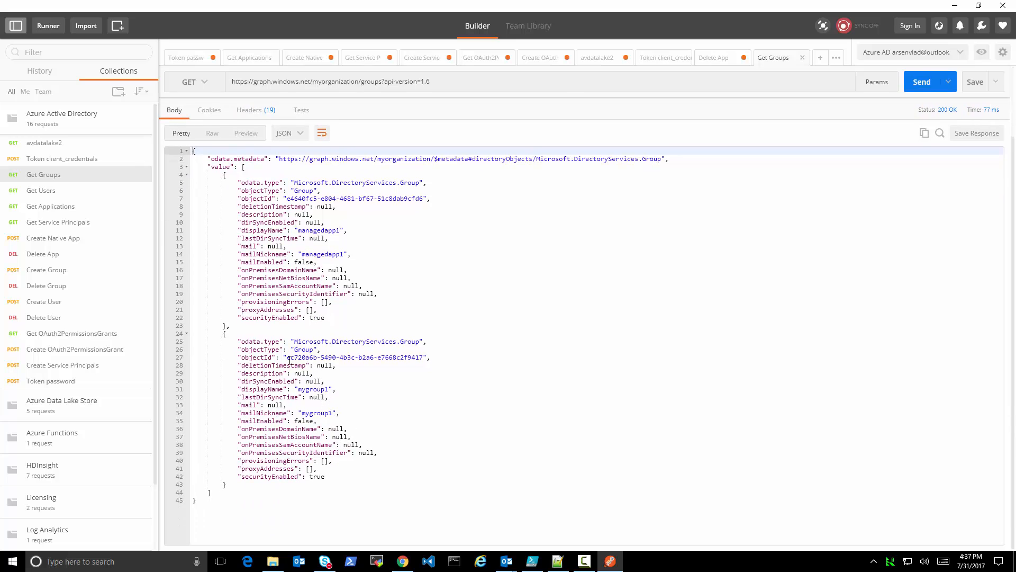
Send the Delete Group request with mygroup1's objectId in the URL, and rerun the Get Groups request
drag(289, 358, 426, 357)
key(ctrl+c)
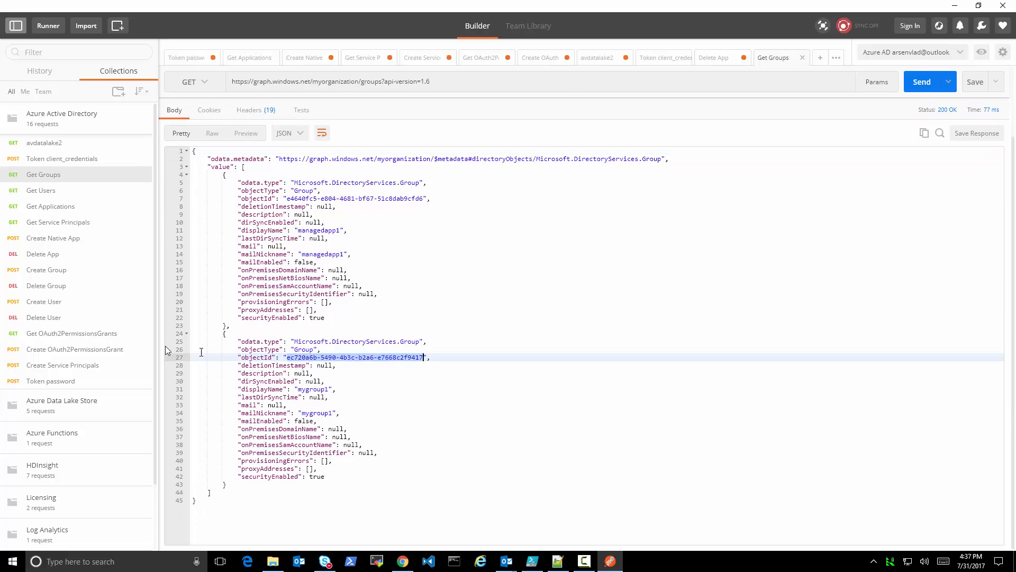
click(59, 286)
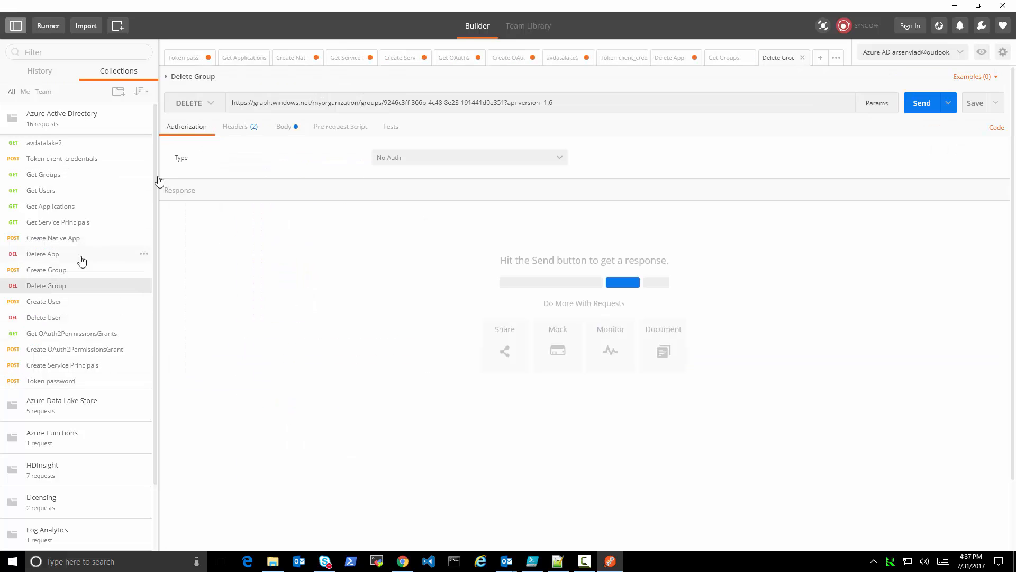
drag(384, 103, 504, 104)
key(ctrl+v)
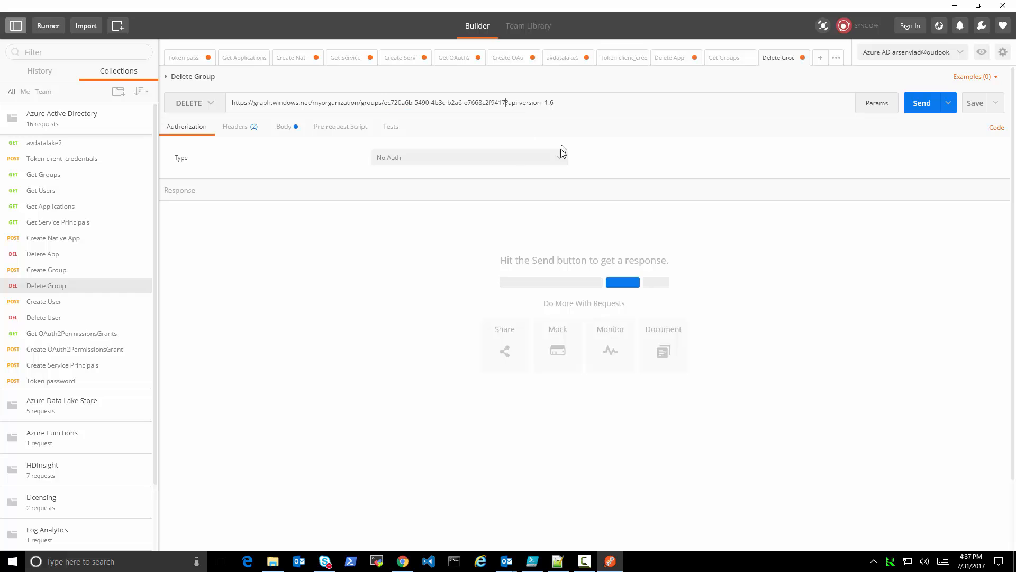
click(921, 104)
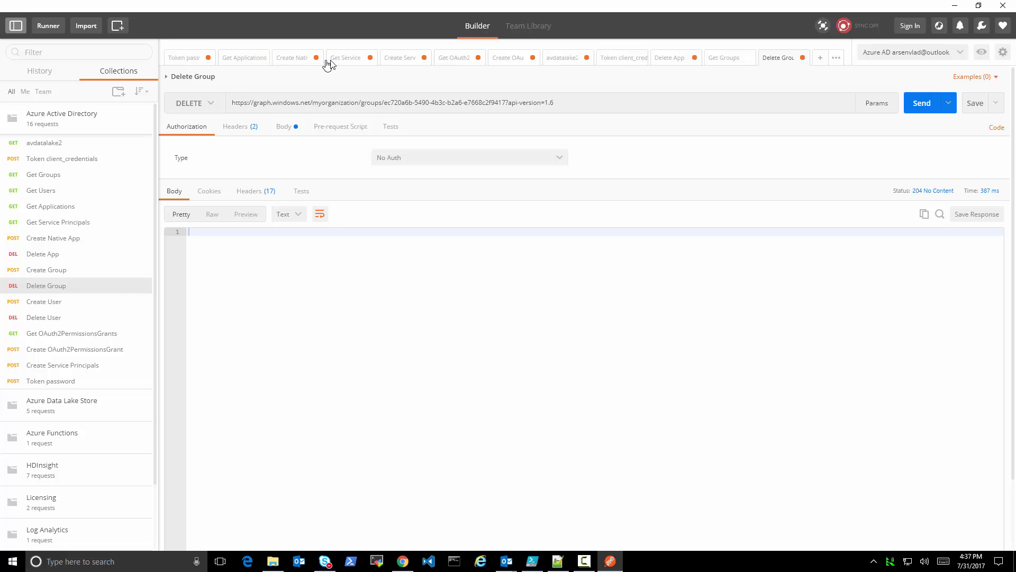
click(721, 60)
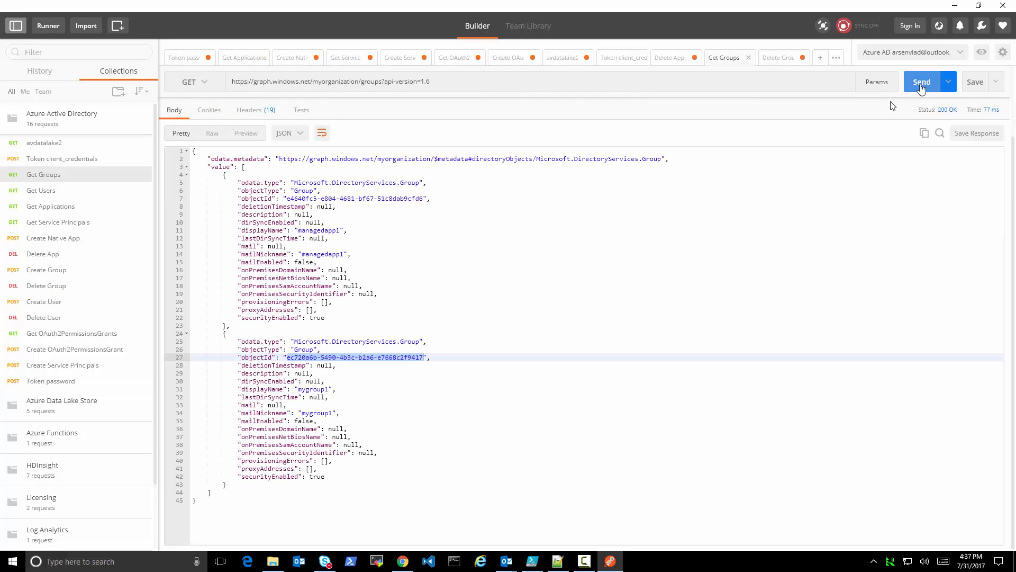
click(920, 80)
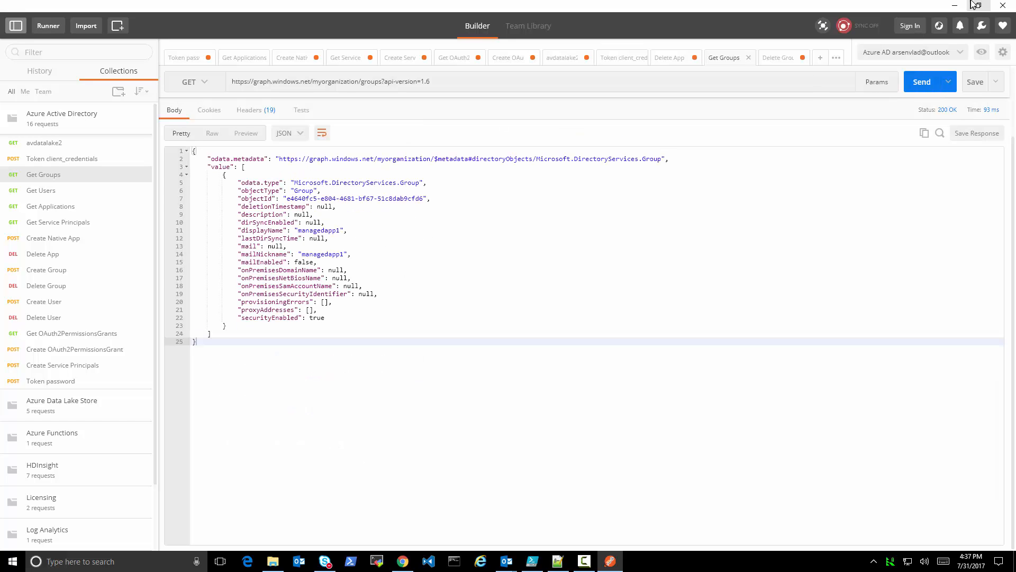
Switch to the Azure portal in Chrome and delete the rootapp1 app registration, confirming the deletion
click(955, 6)
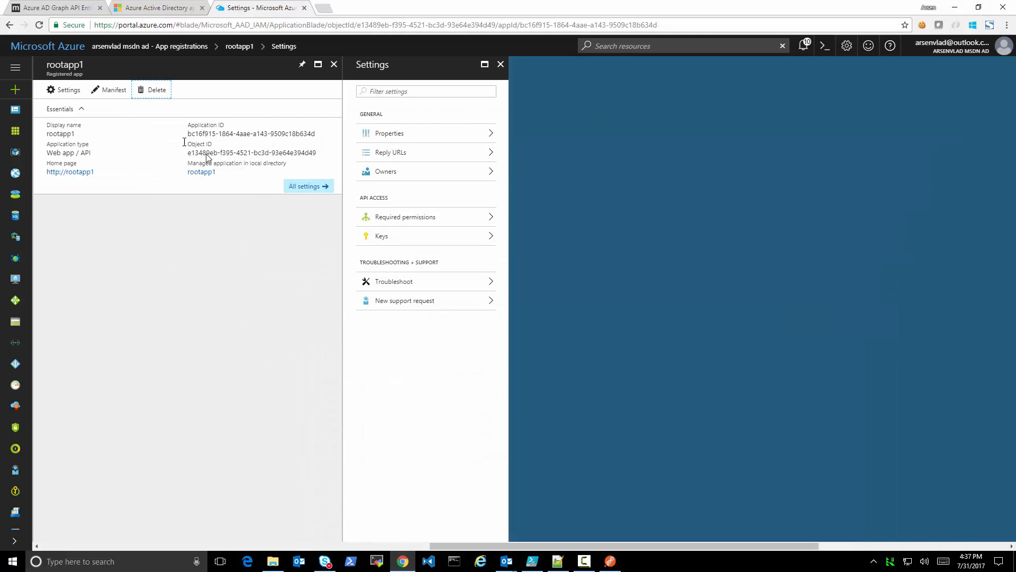
click(157, 91)
click(65, 153)
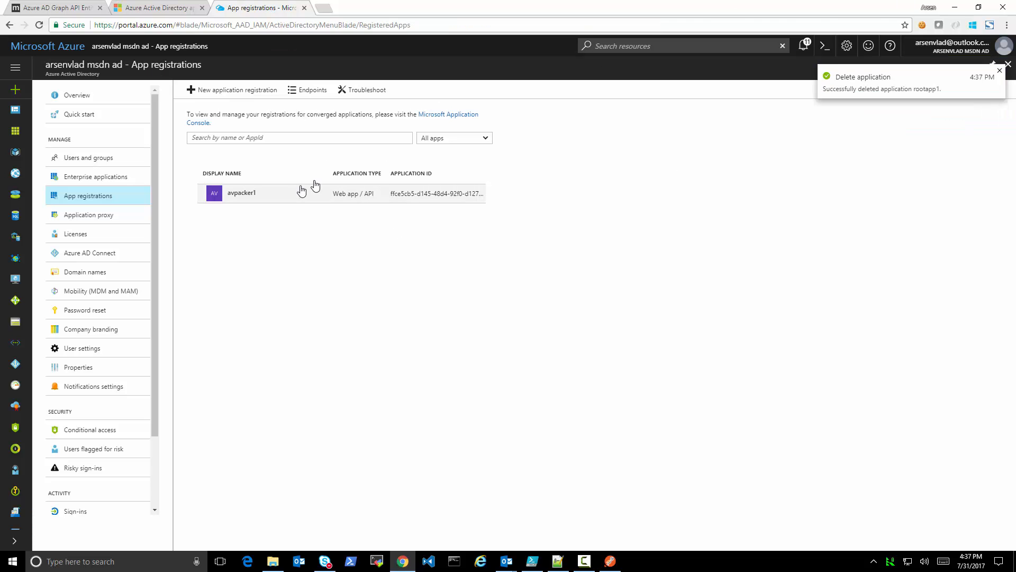
Switch to Postman, send the Token client_credentials request for a new access token, and rerun the Get Groups request
click(955, 8)
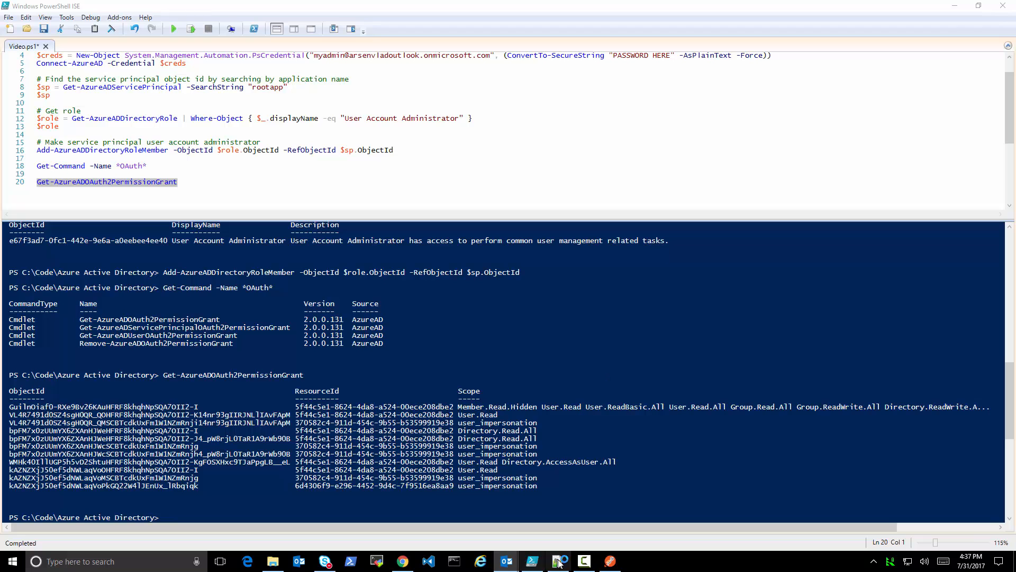
click(611, 562)
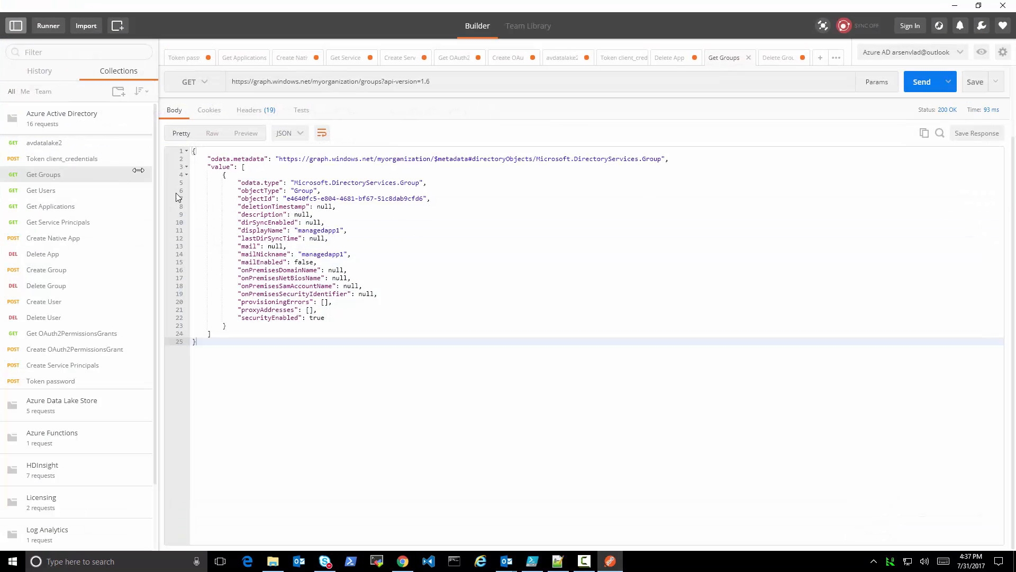
click(69, 160)
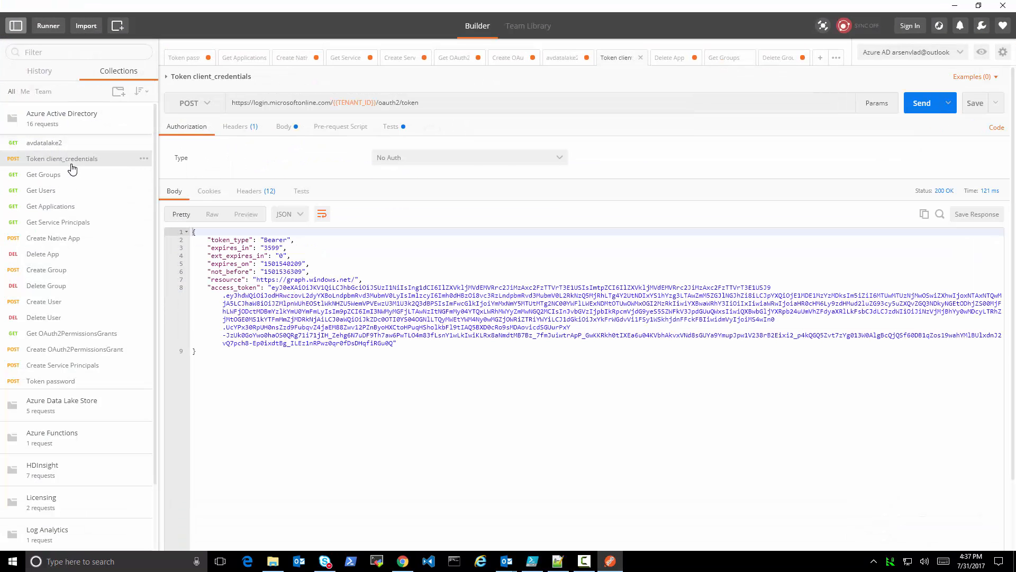
click(918, 107)
click(919, 107)
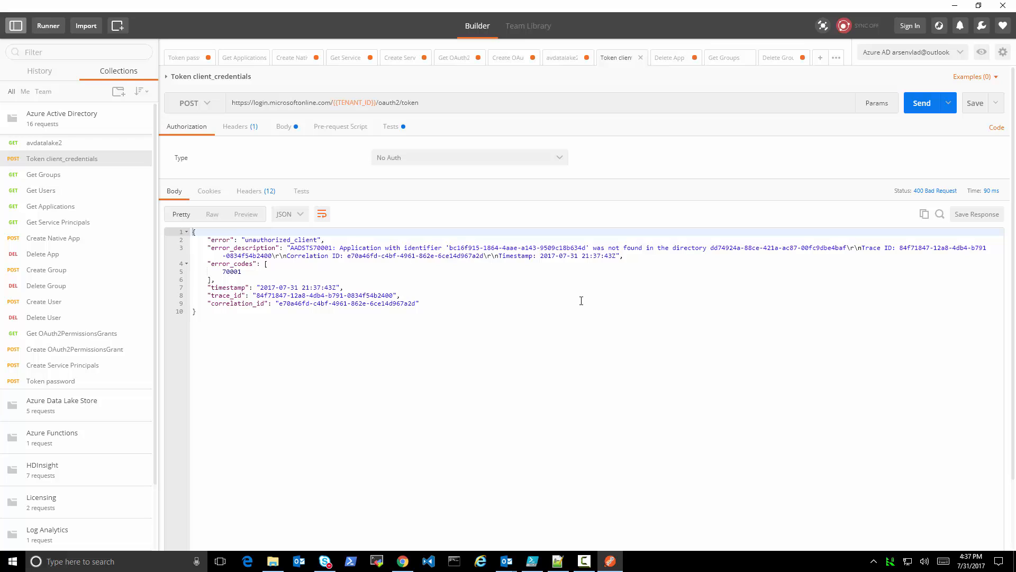
click(725, 59)
click(917, 82)
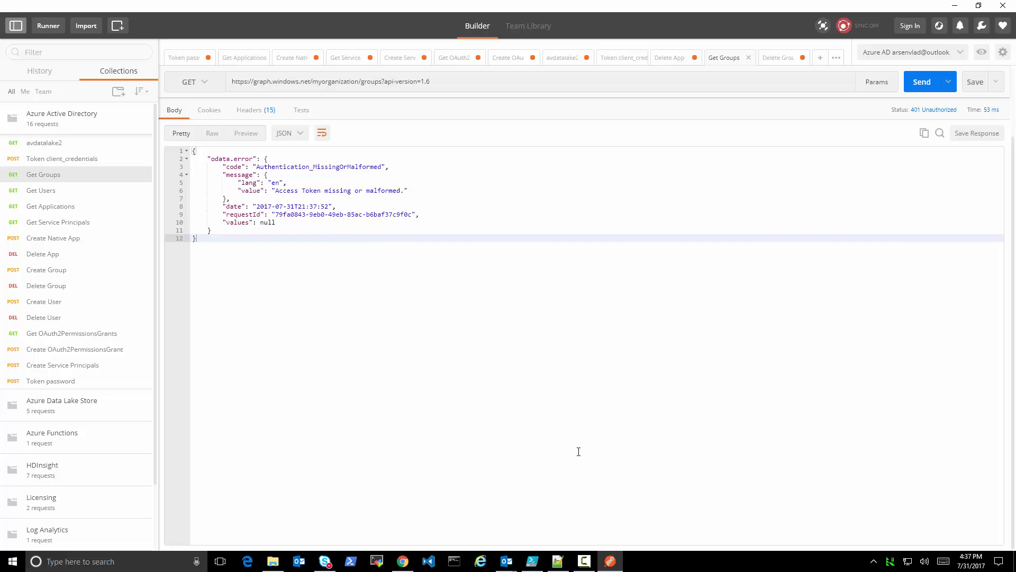
Switch to PowerShell ISE and rerun the selected Get-AzureADOAuth2PermissionGrant command to list the permission grants again
click(955, 6)
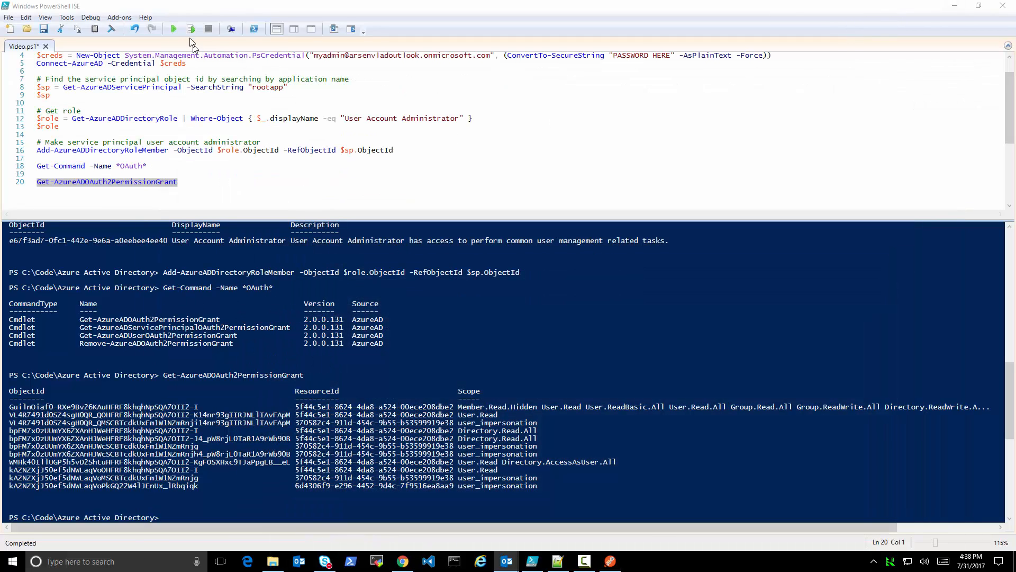
click(192, 30)
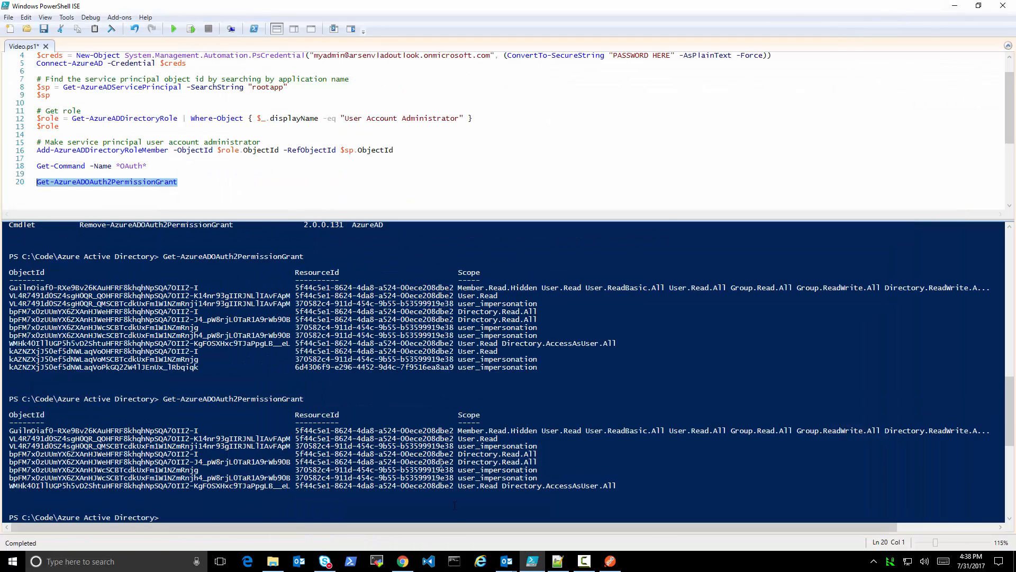